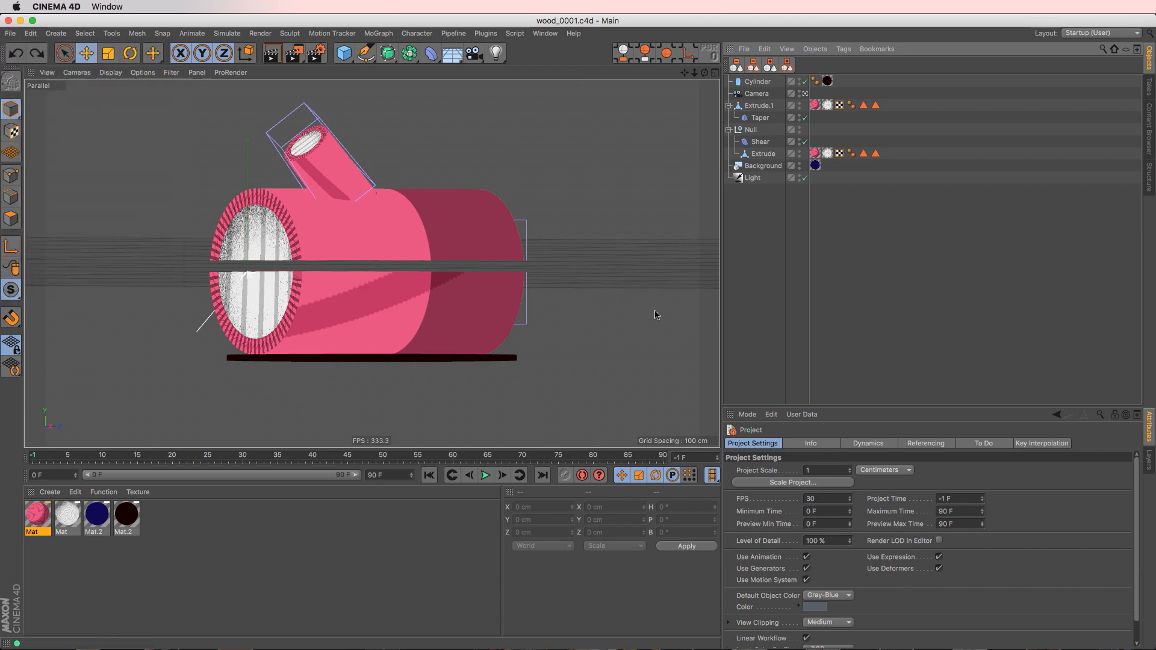
# - Add a cylinder primitive to the empty scene and orient it along +X
pyautogui.click(345, 53)
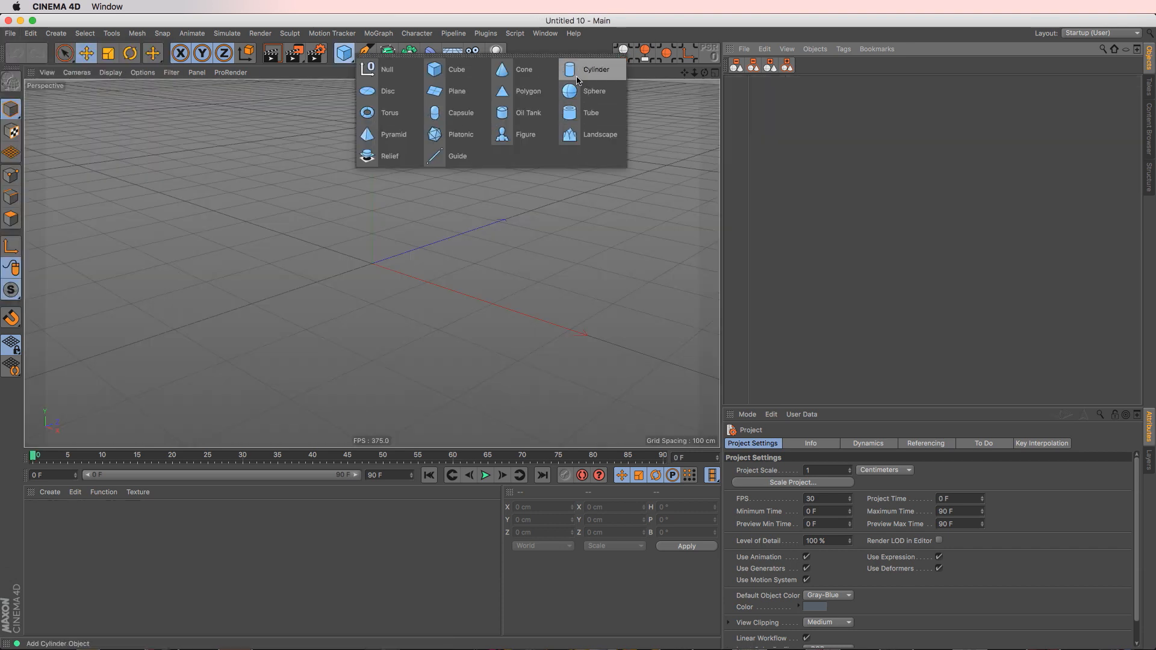
pyautogui.click(594, 70)
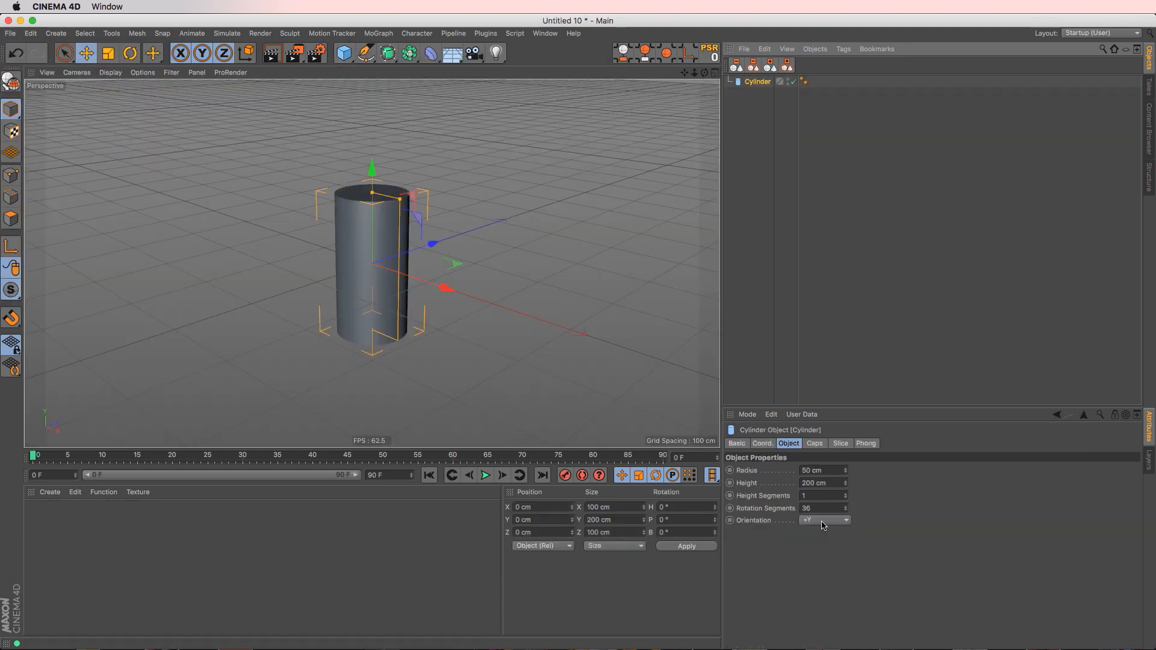
pyautogui.click(823, 521)
pyautogui.click(820, 547)
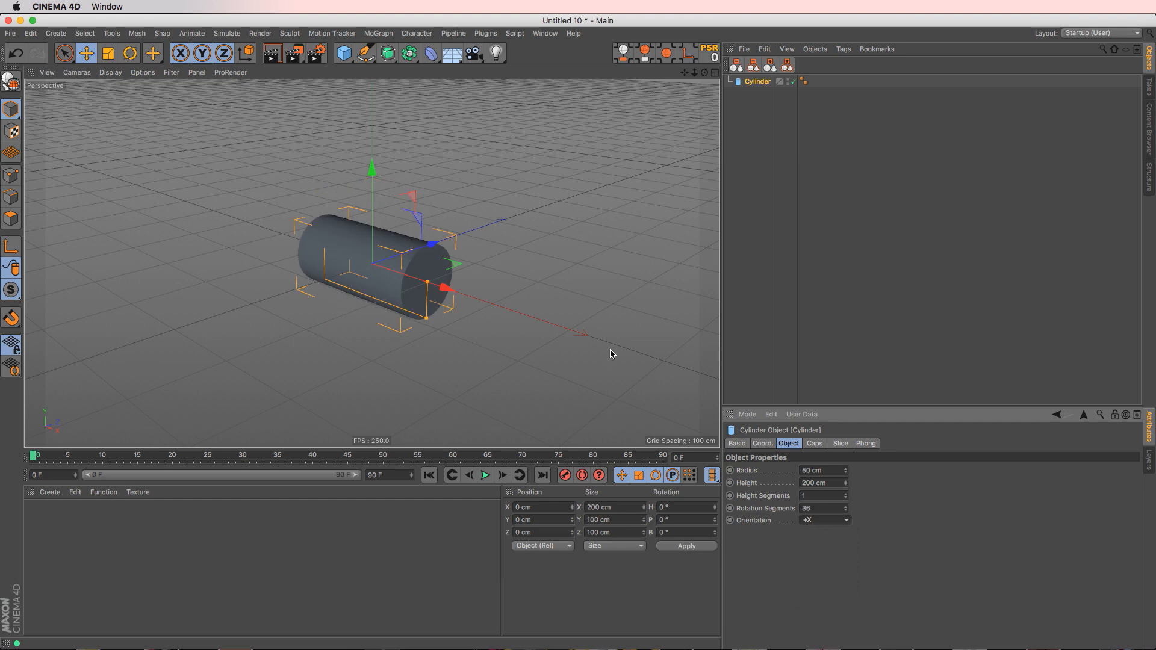
pyautogui.keyDown('alt'); pyautogui.moveTo(371, 281); pyautogui.dragTo(365, 305); pyautogui.keyUp('alt')
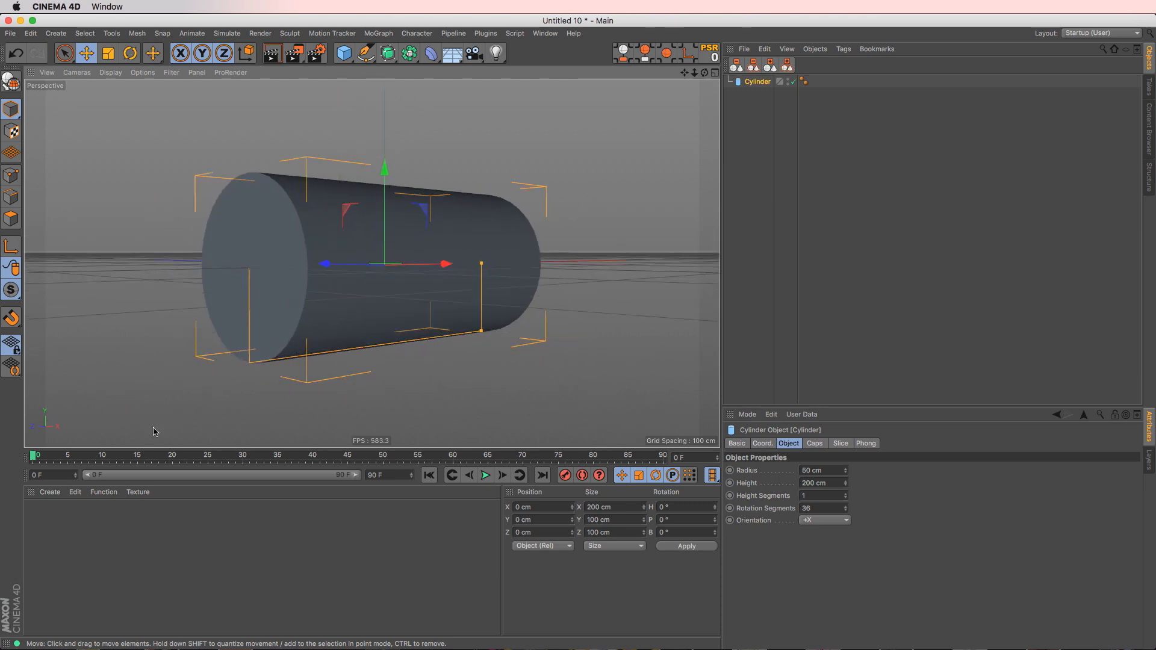
# - Create a new material and rename it Wood
pyautogui.doubleClick(48, 521)
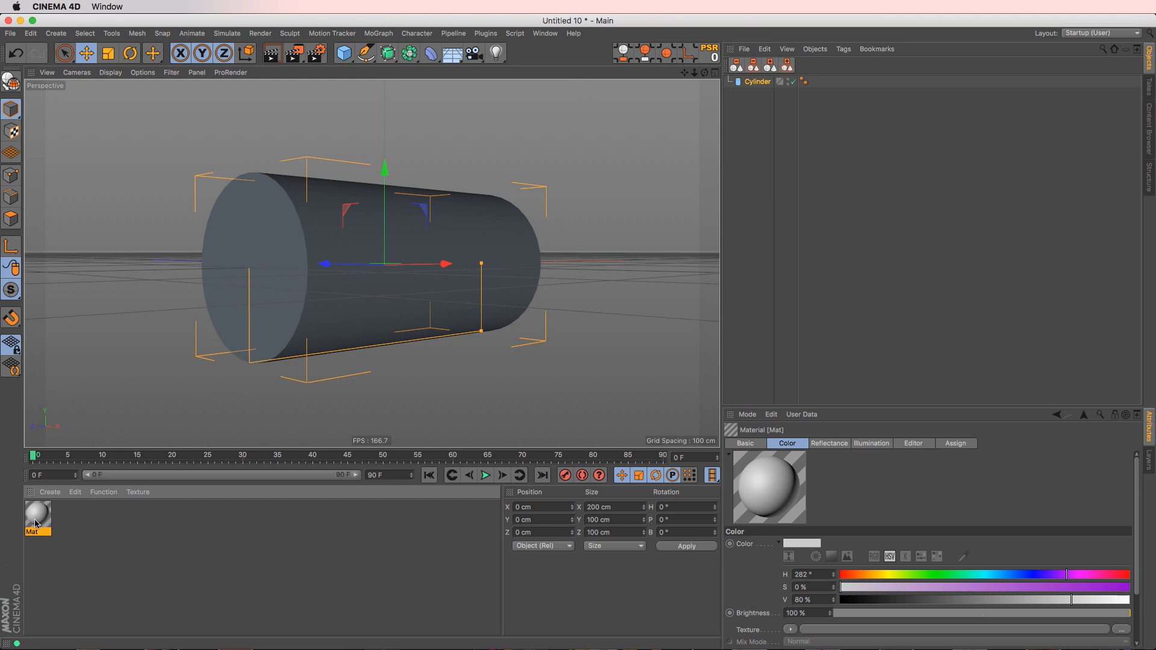
pyautogui.doubleClick(35, 523)
pyautogui.moveTo(320, 78); pyautogui.dragTo(572, 78)
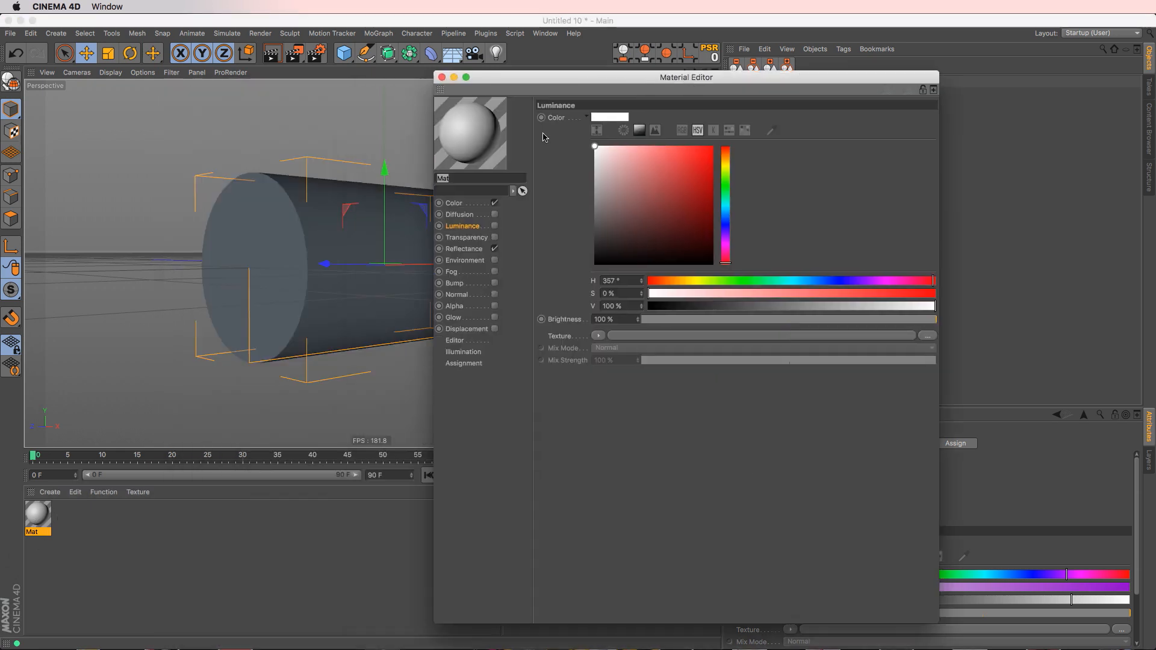
pyautogui.write('Wood')
pyautogui.press('Return')
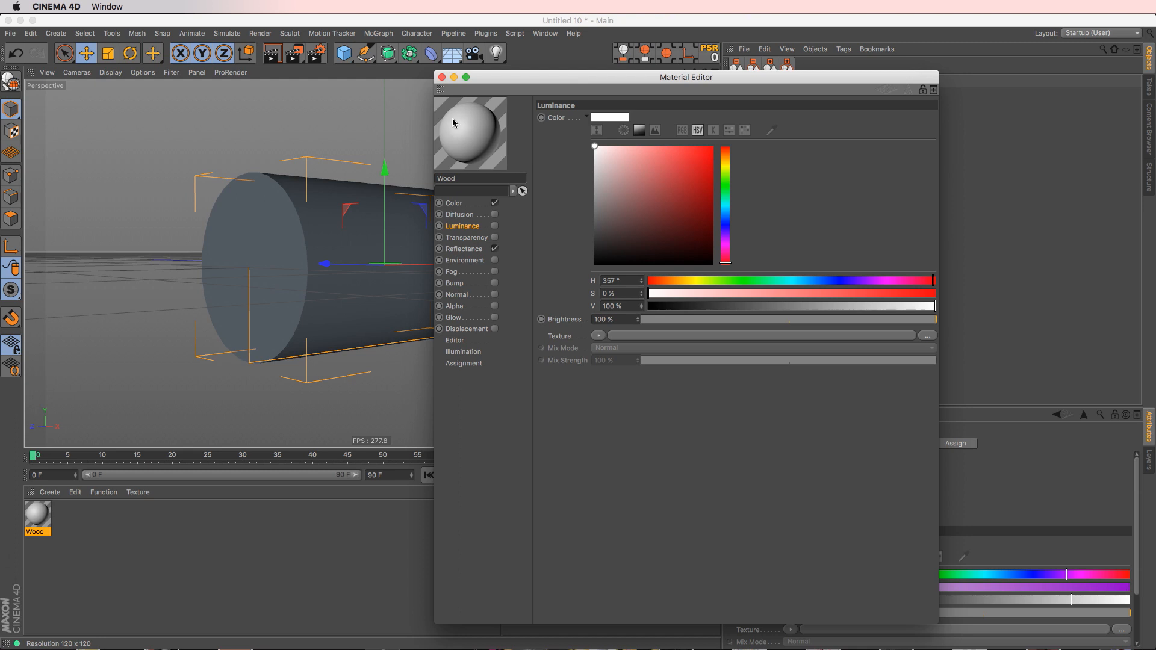
# - Disable the Wood material's Color and Reflectance channels and enable Luminance
pyautogui.click(494, 203)
pyautogui.click(495, 249)
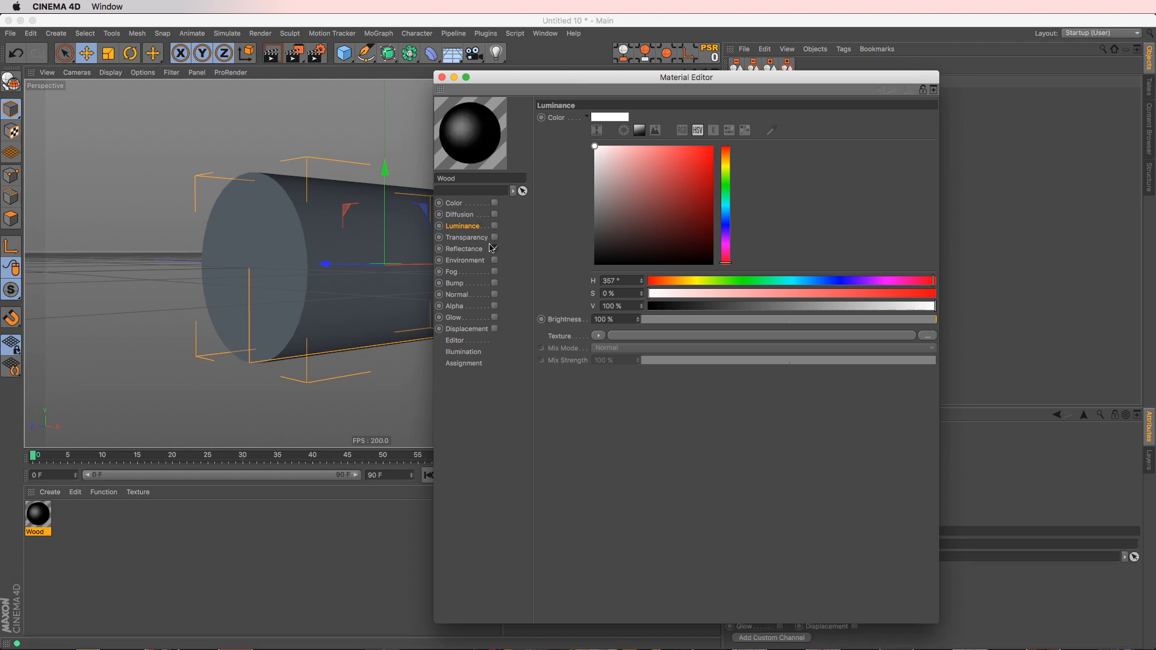
pyautogui.click(464, 215)
pyautogui.click(473, 226)
pyautogui.click(495, 226)
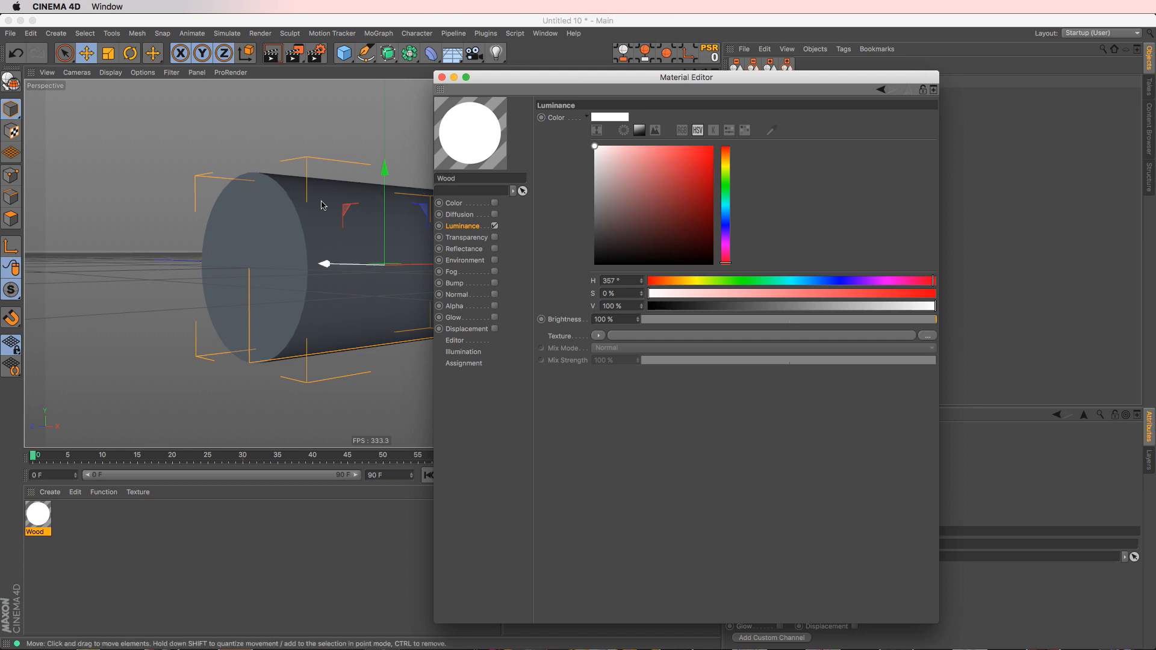
# - Apply the Wood material to the cylinder and set up an interactive render region enclosing the whole object
pyautogui.moveTo(38, 515); pyautogui.dragTo(311, 322)
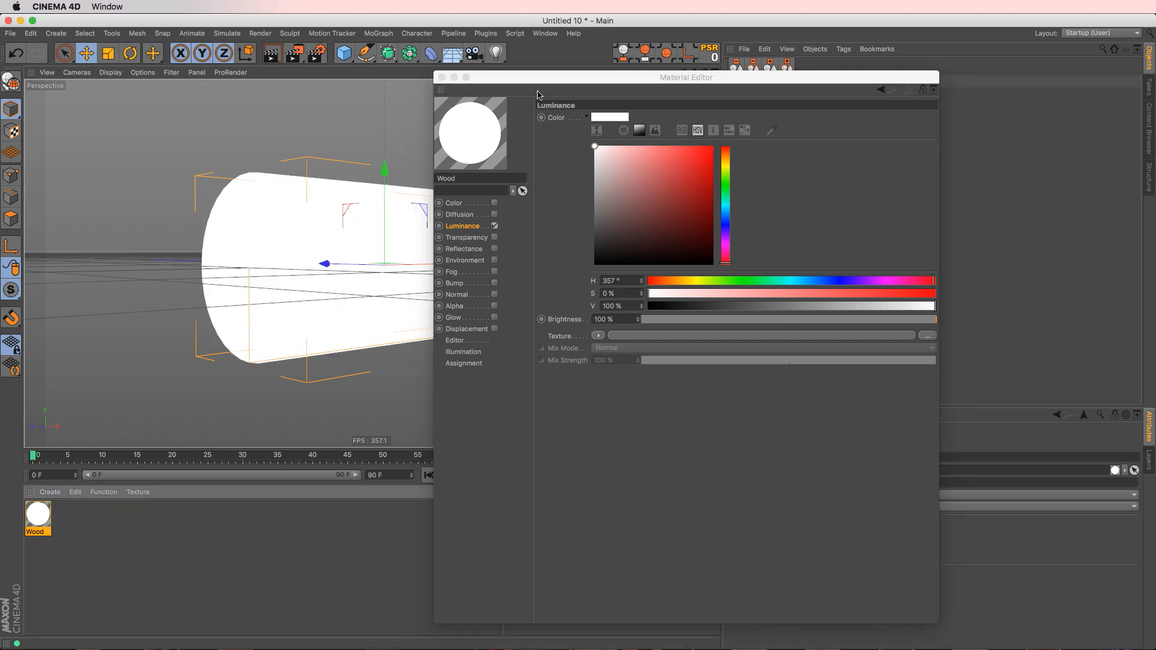
pyautogui.moveTo(540, 78); pyautogui.dragTo(730, 84)
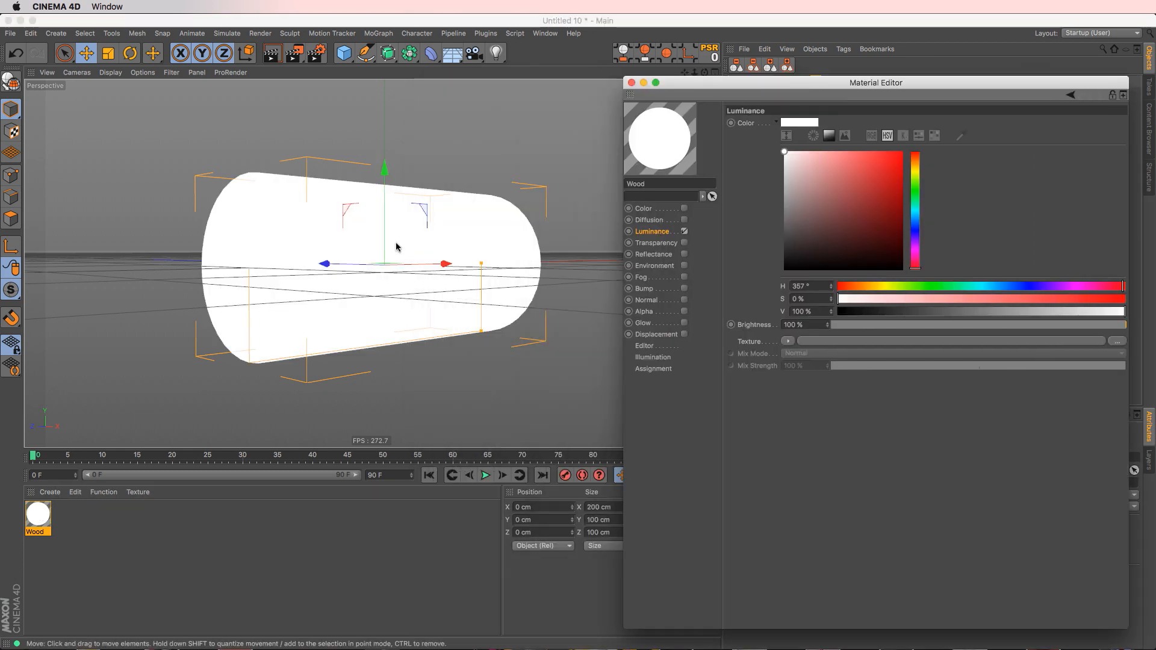
pyautogui.click(295, 53)
pyautogui.click(385, 304)
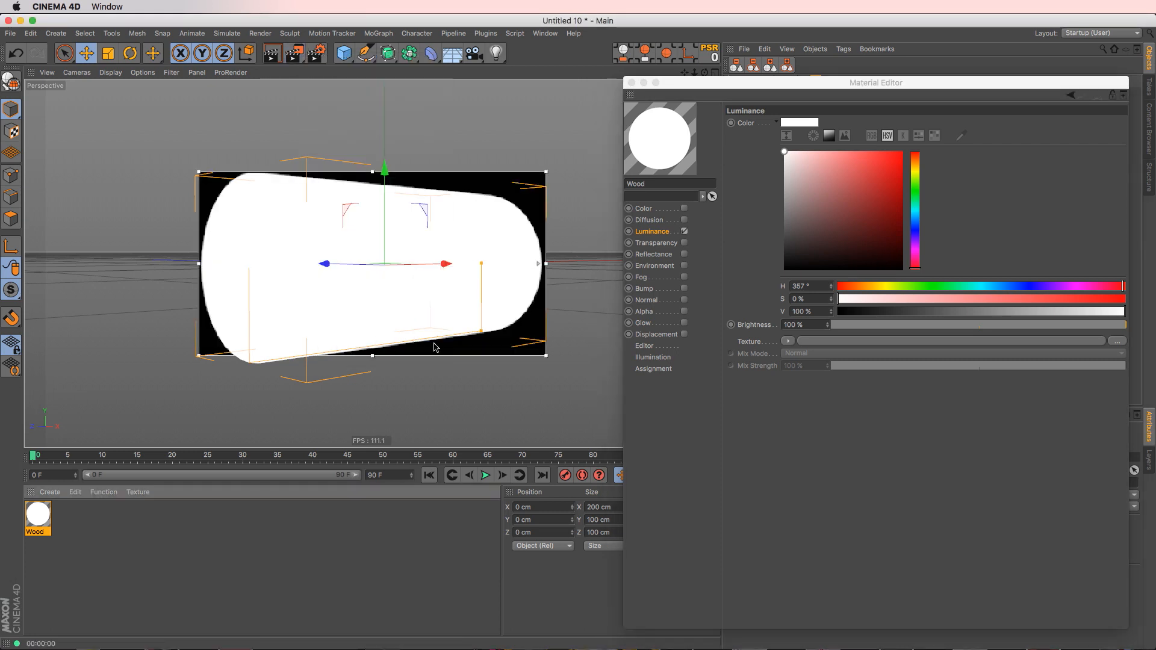
pyautogui.moveTo(199, 172); pyautogui.dragTo(146, 119)
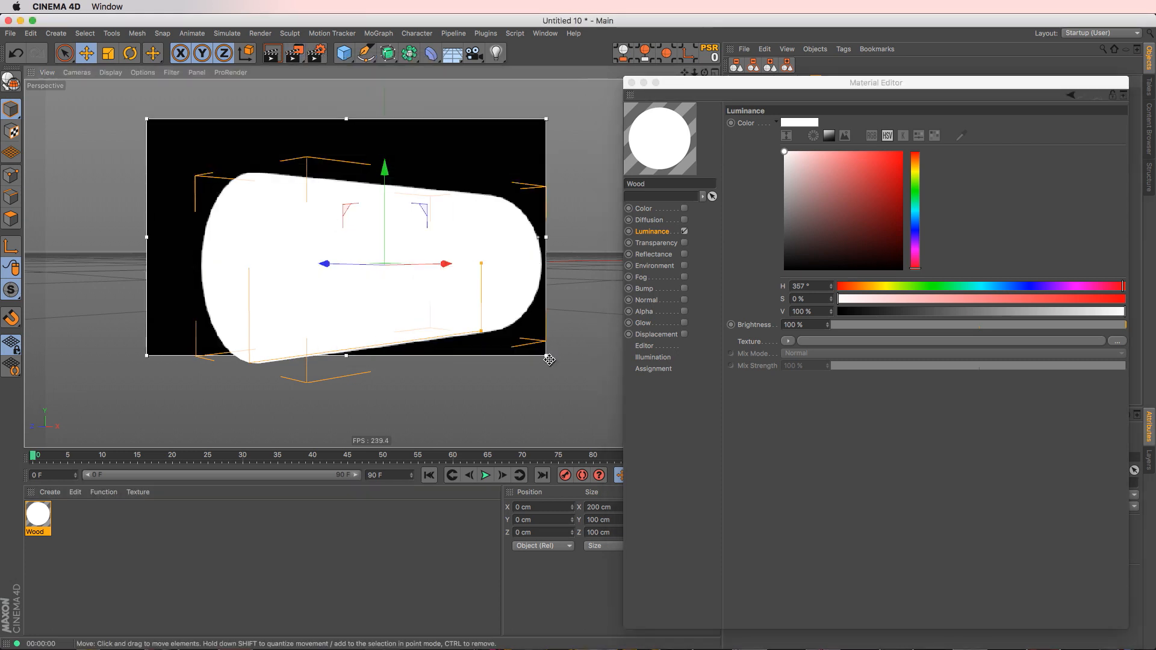
pyautogui.moveTo(549, 359); pyautogui.dragTo(591, 411)
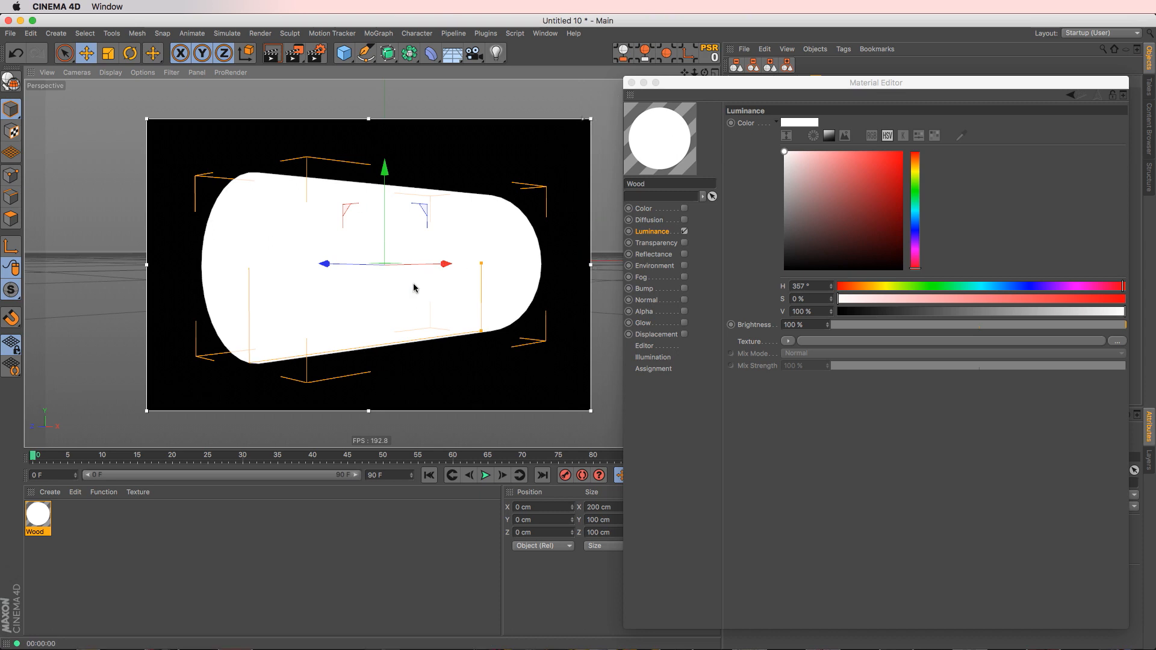
pyautogui.click(868, 485)
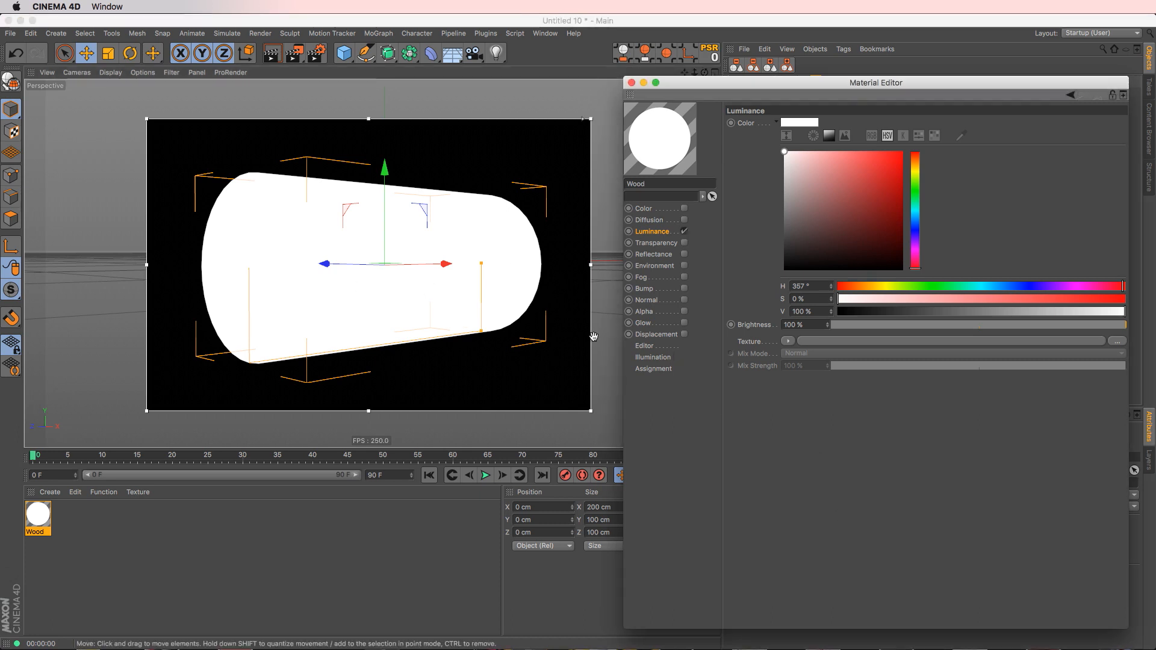
# - Load the Wood surface shader as the texture of the material's Luminance channel
pyautogui.moveTo(748, 82); pyautogui.dragTo(683, 74)
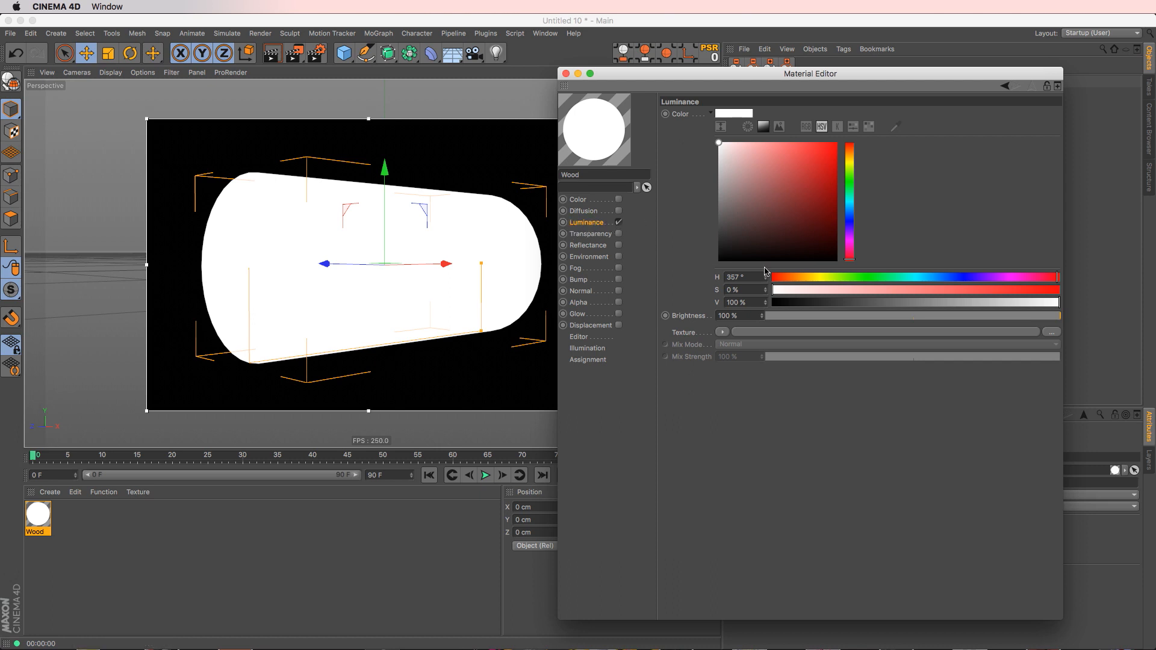
pyautogui.moveTo(736, 74); pyautogui.dragTo(622, 53)
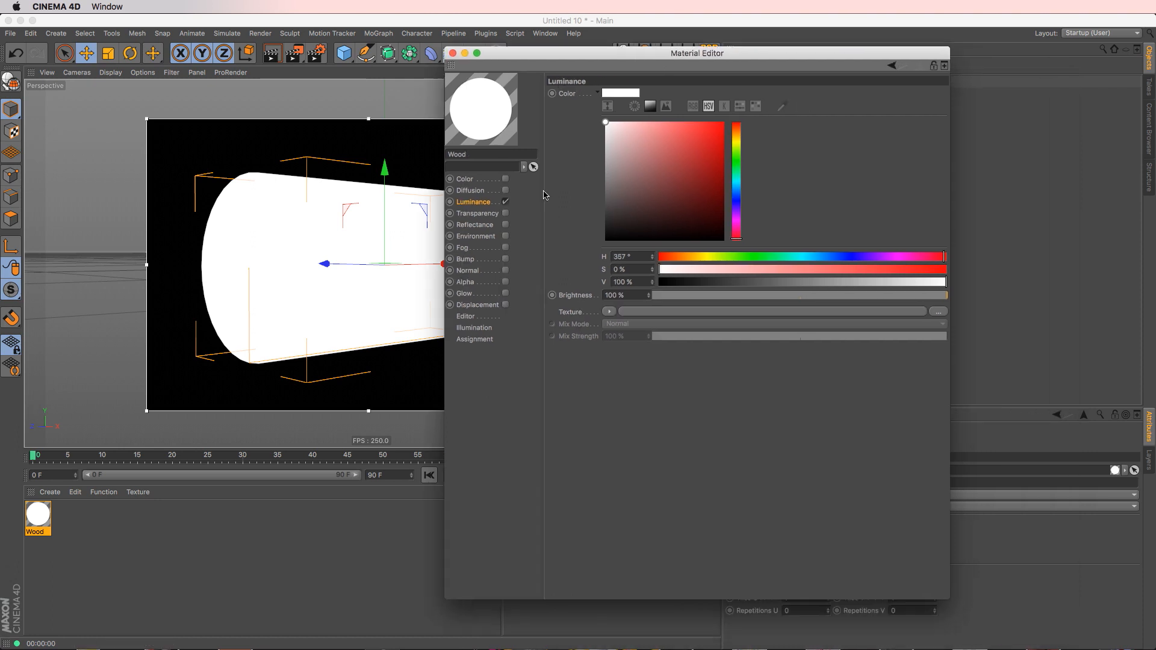
pyautogui.click(609, 312)
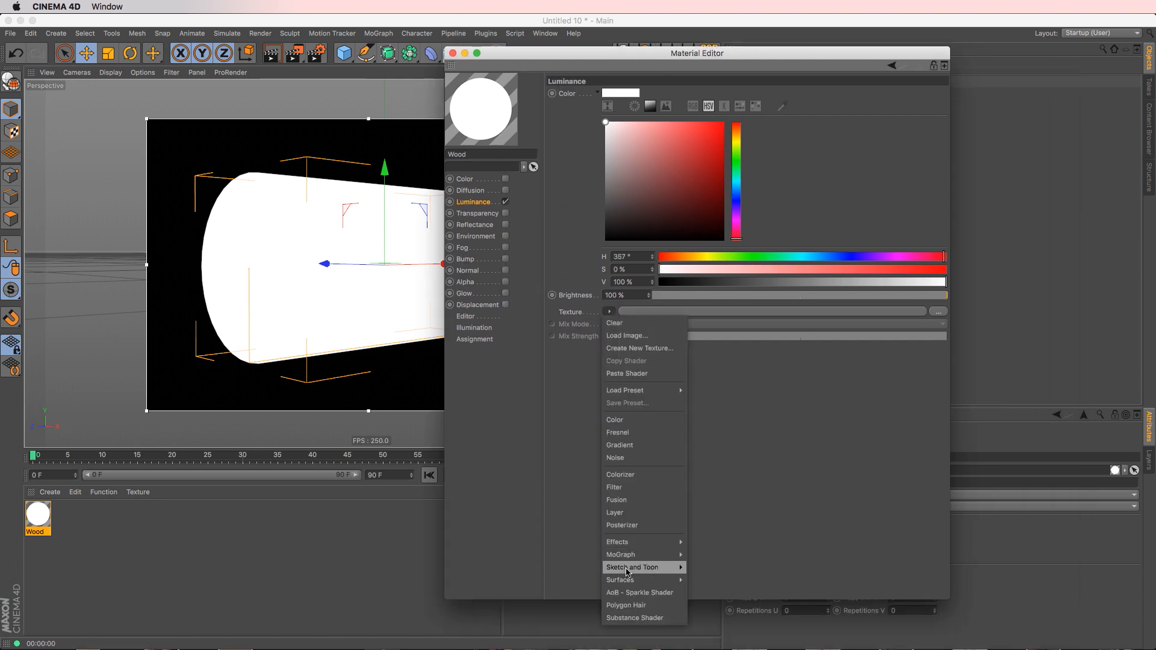
pyautogui.moveTo(630, 580)
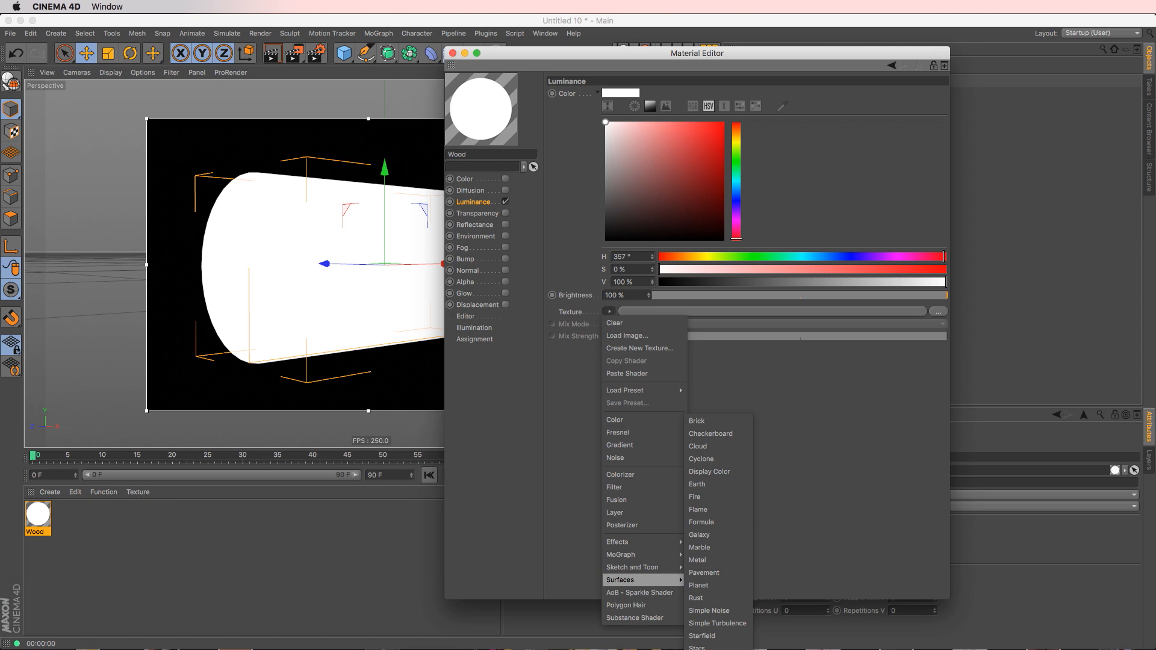
pyautogui.click(698, 649)
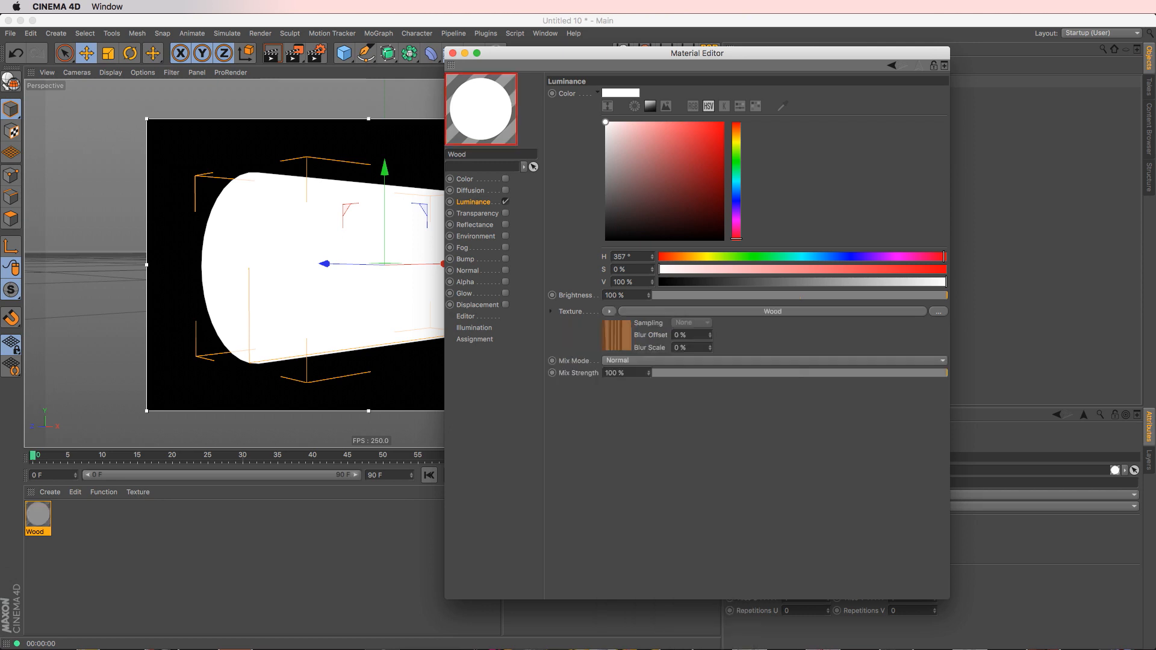
pyautogui.moveTo(548, 53); pyautogui.dragTo(685, 55)
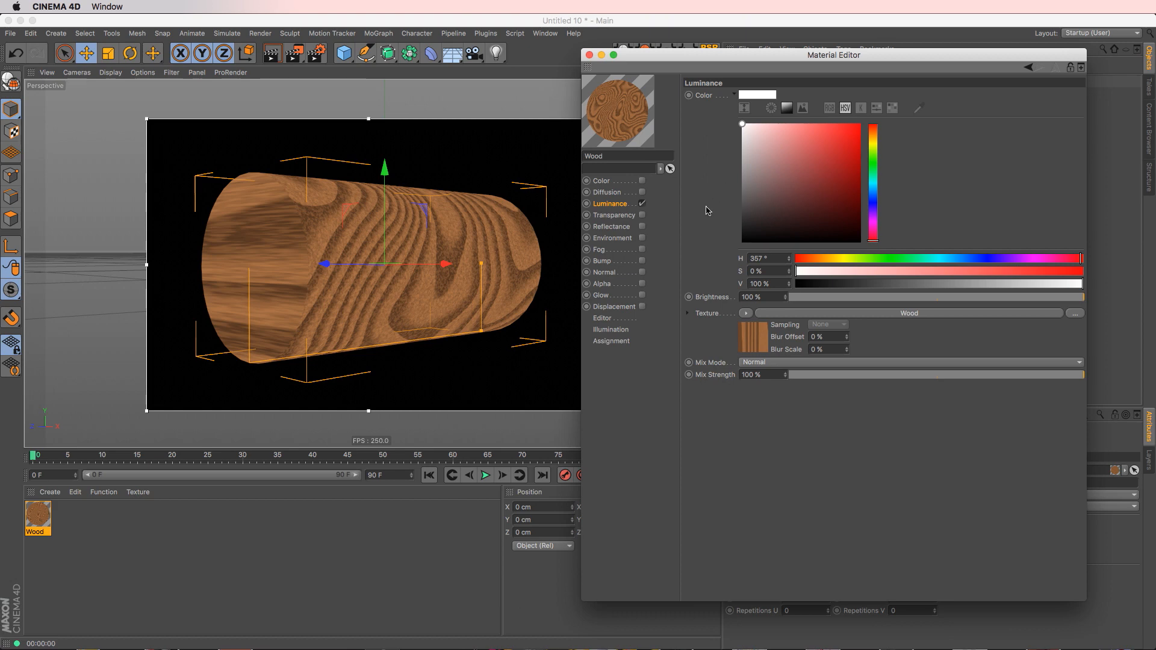
# - Open the Wood shader's settings and set its color gradient interpolation to None
pyautogui.click(827, 314)
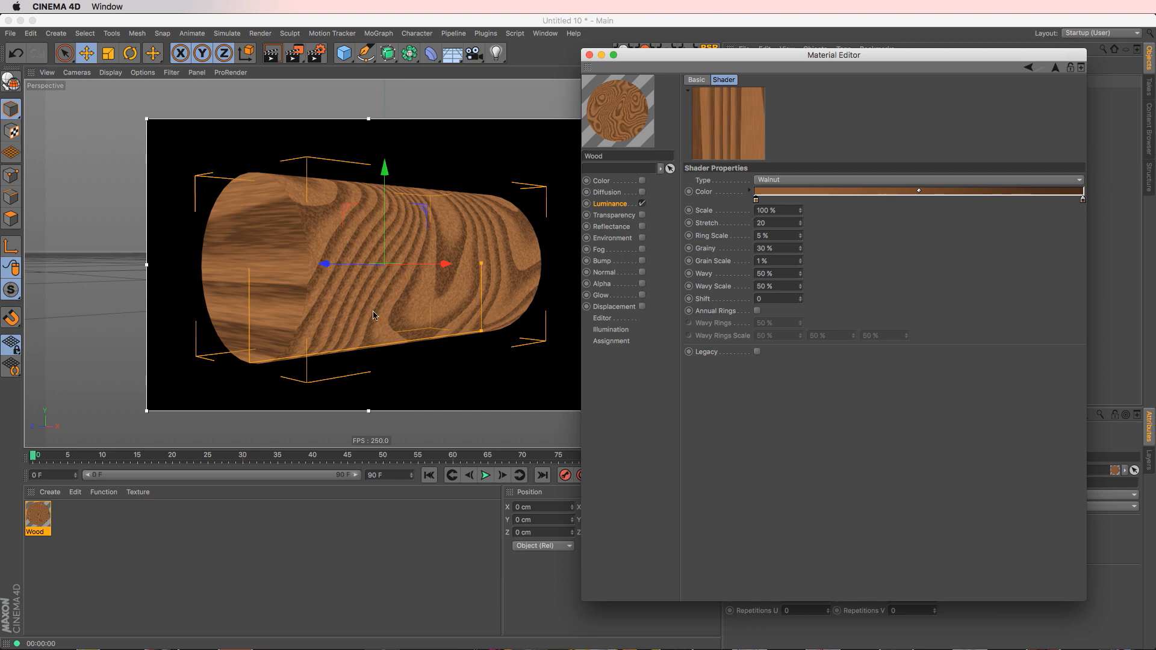
pyautogui.click(750, 190)
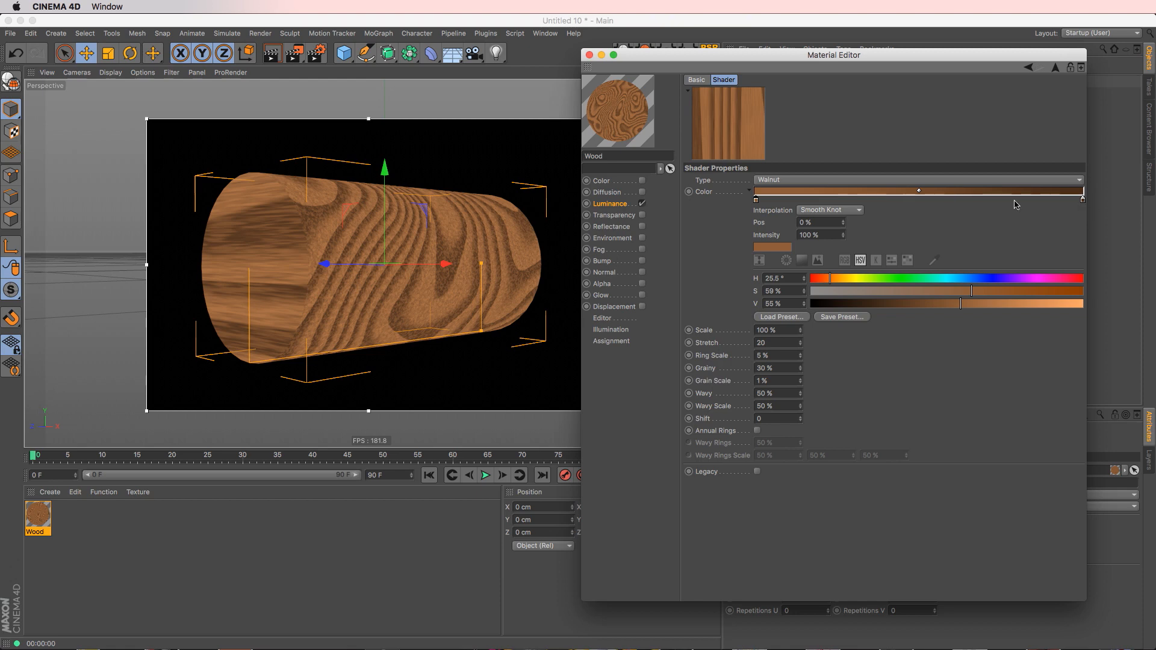
pyautogui.click(829, 210)
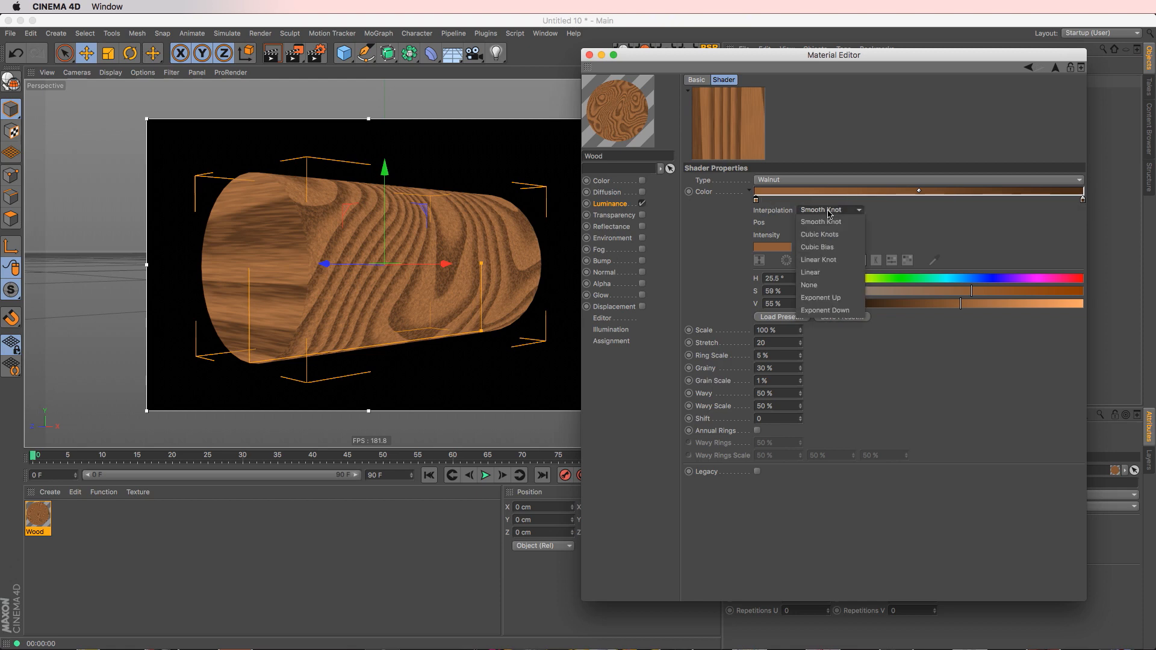
pyautogui.click(835, 285)
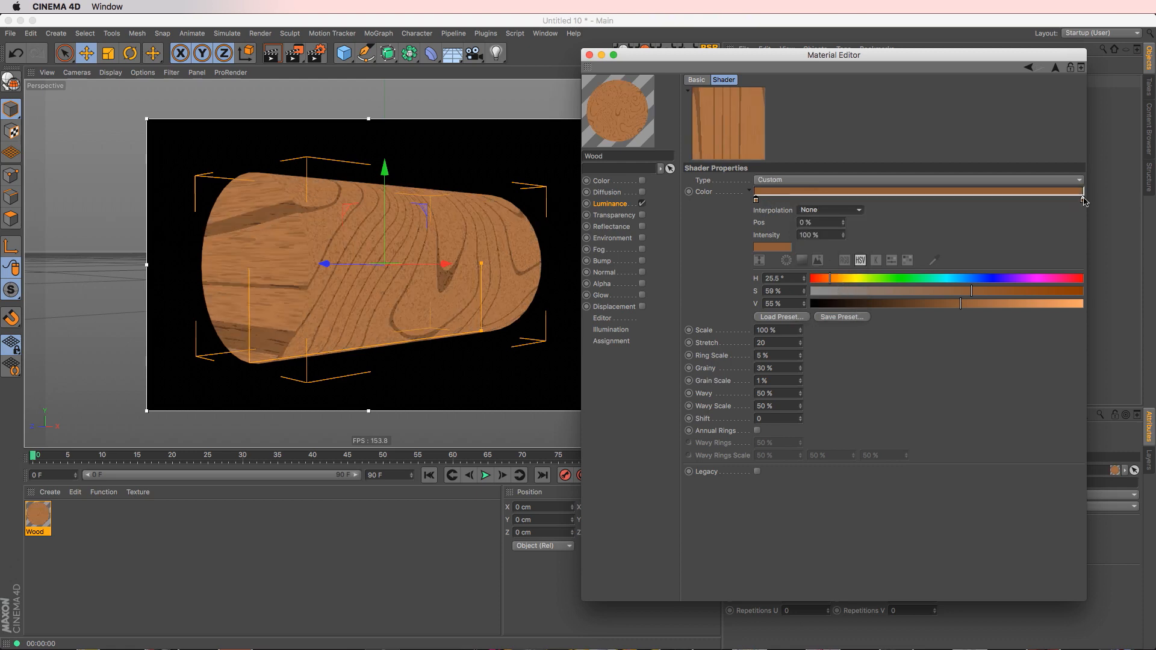
# - Move the gradient's dark brown knot to about 79%
pyautogui.moveTo(1083, 199); pyautogui.dragTo(887, 218)
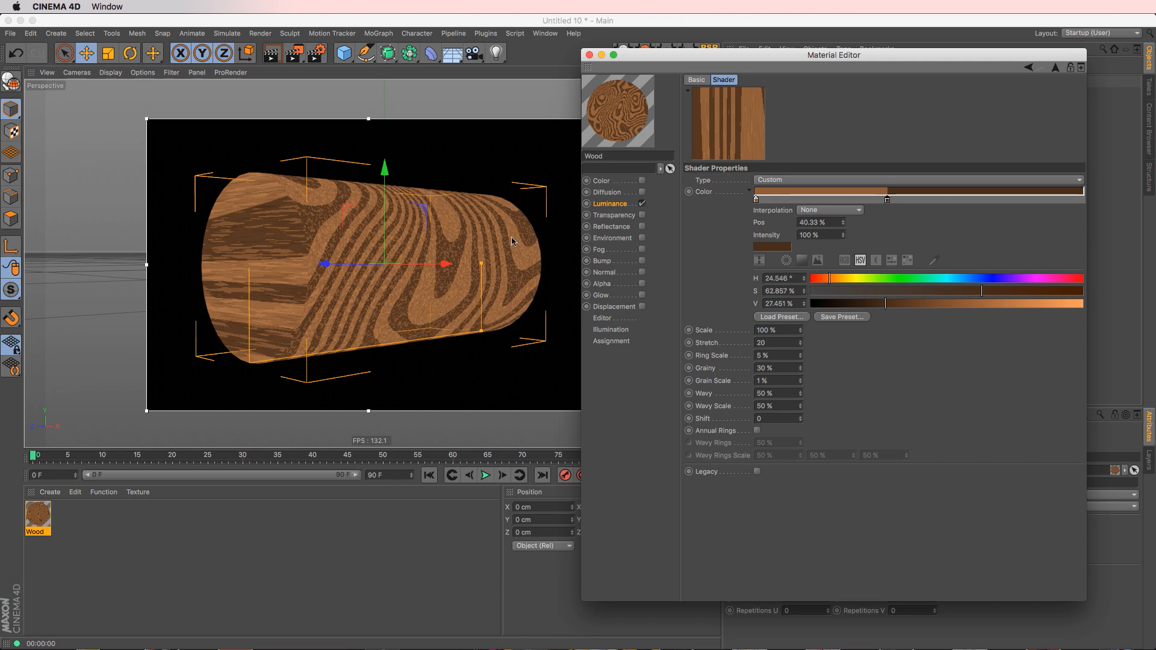
pyautogui.moveTo(888, 200); pyautogui.dragTo(974, 200)
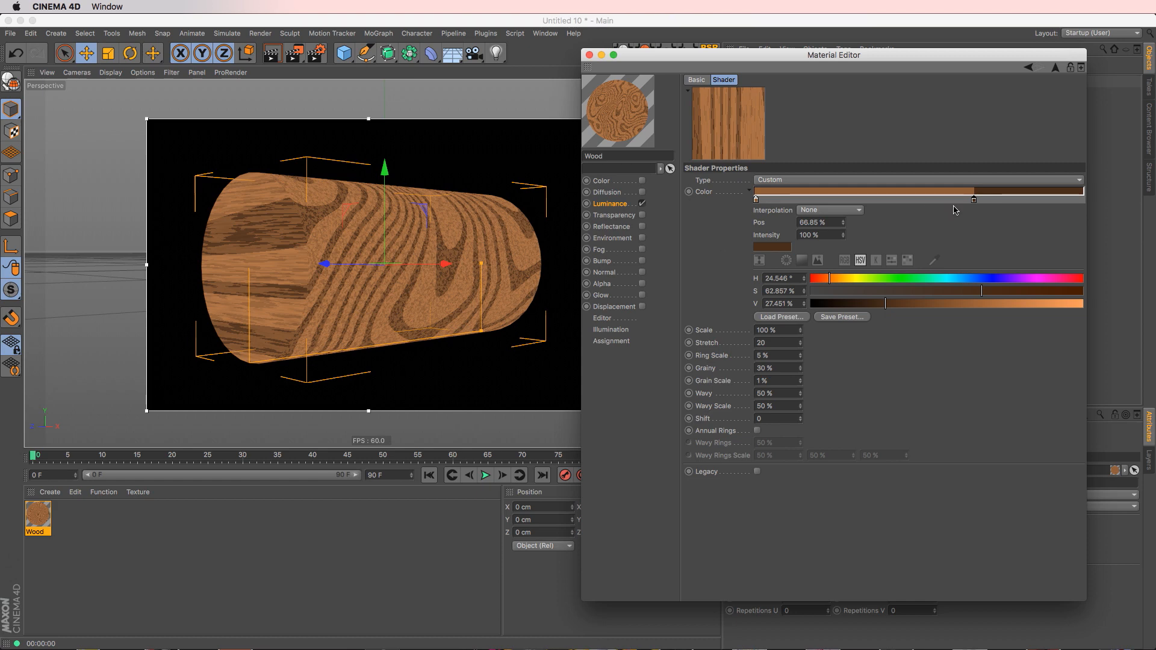
pyautogui.moveTo(974, 201); pyautogui.dragTo(1015, 200)
# - Recolor the gradient's dark brown knot to a bright pink with hue 340°, saturation about 89% and value about 92%
pyautogui.doubleClick(1015, 201)
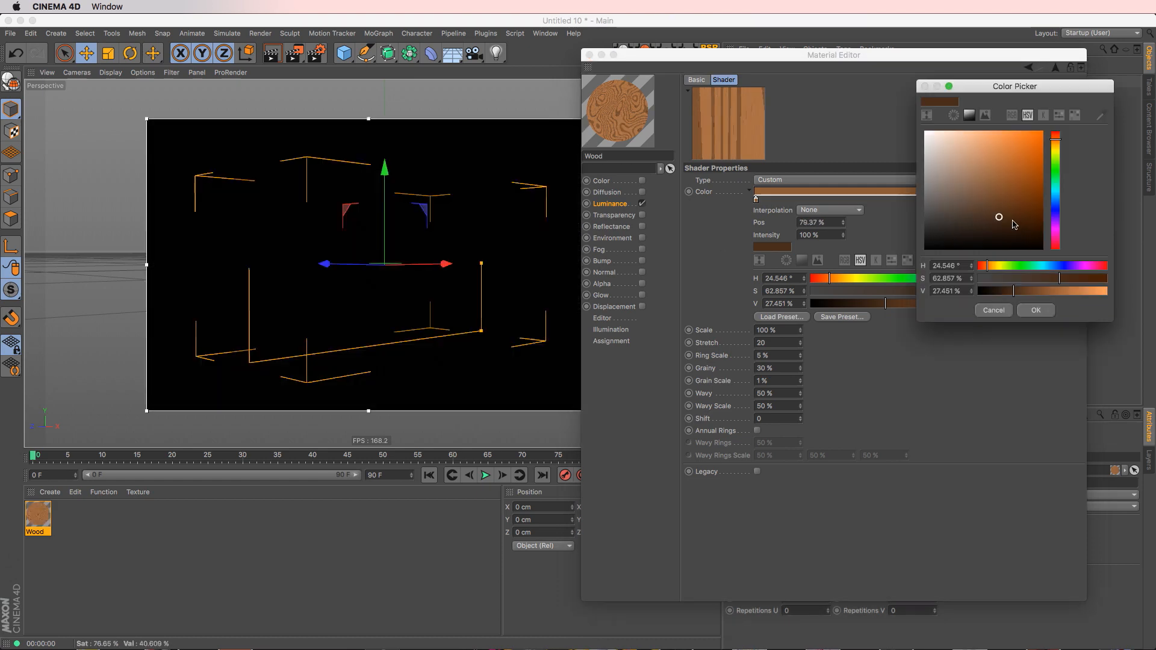
pyautogui.moveTo(1056, 158); pyautogui.dragTo(1057, 137)
pyautogui.moveTo(1028, 171); pyautogui.dragTo(1042, 140)
pyautogui.moveTo(1056, 222); pyautogui.dragTo(1041, 155)
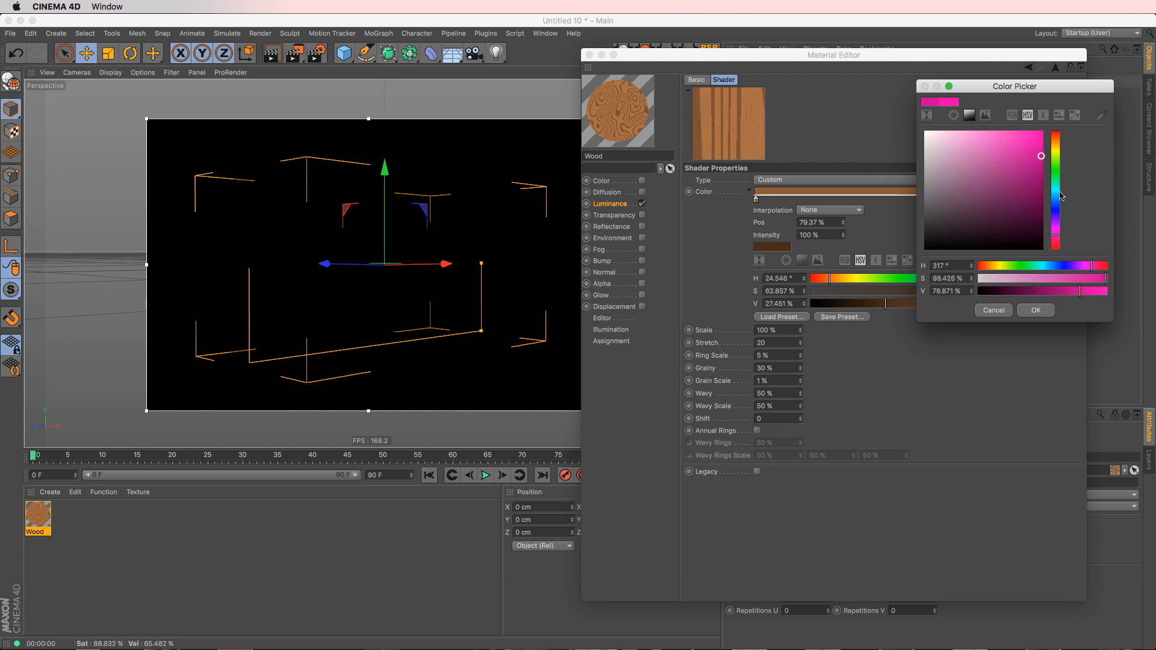
pyautogui.click(1055, 243)
pyautogui.moveTo(1032, 212); pyautogui.dragTo(1026, 141)
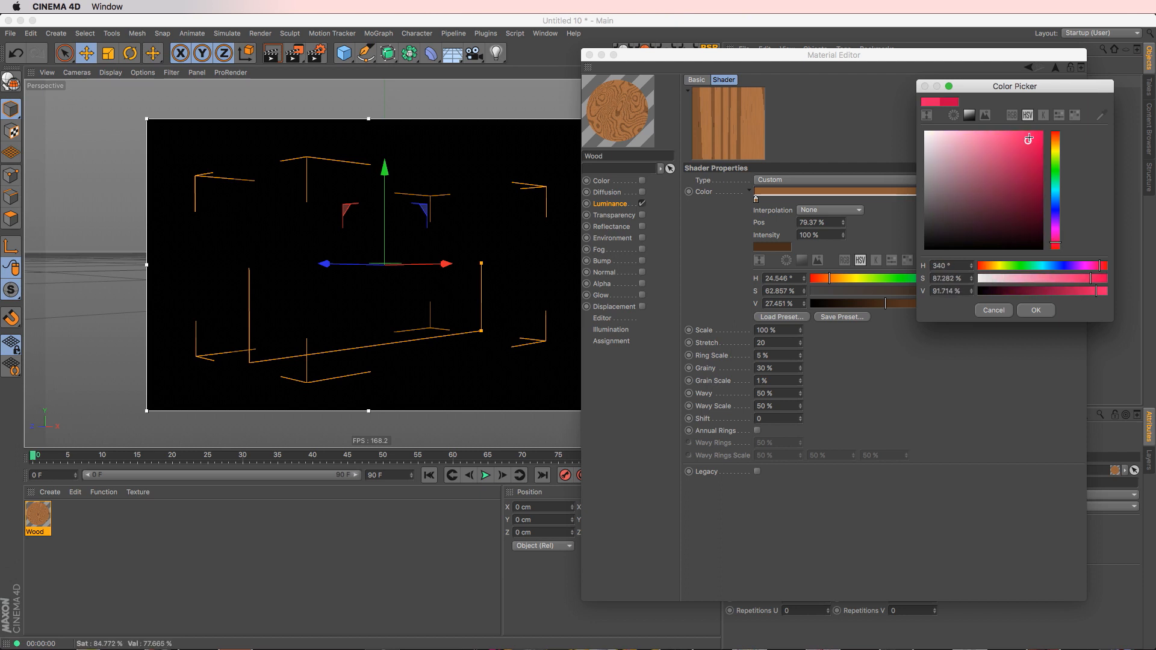
pyautogui.click(1035, 310)
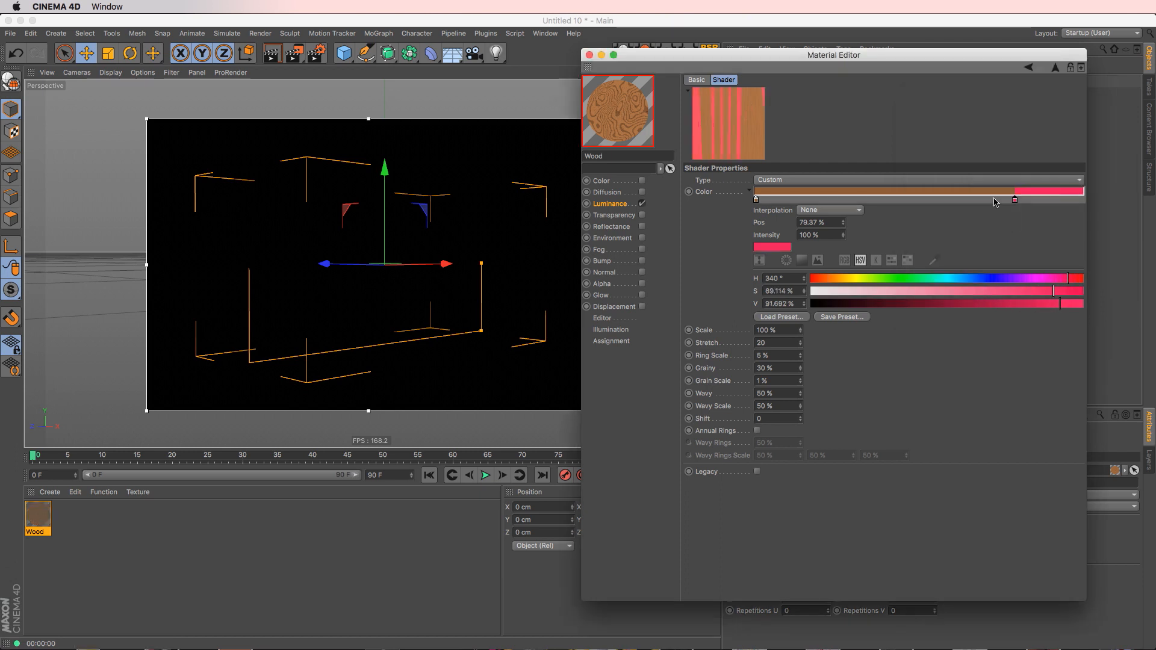
# - Recolor the gradient's first knot, at 0%, to an off-white with hue 54°, saturation about 3% and value about 90%
pyautogui.doubleClick(757, 200)
pyautogui.moveTo(668, 152)
pyautogui.mouseDown()
pyautogui.moveTo(649, 139)
pyautogui.moveTo(667, 143)
pyautogui.mouseUp()
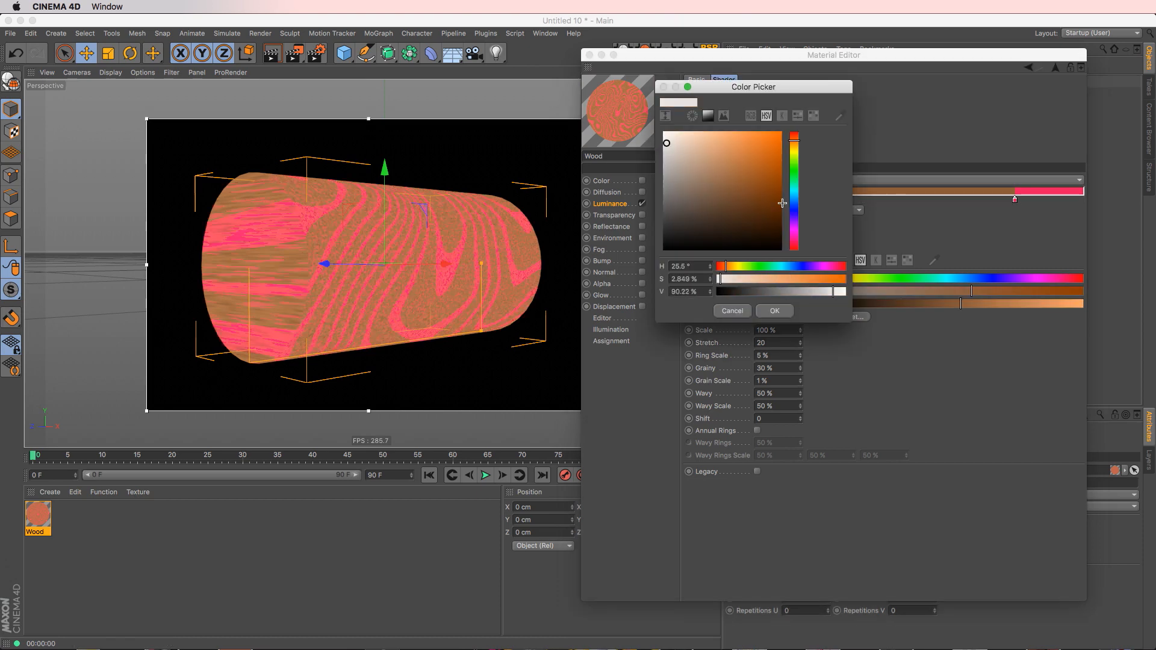
pyautogui.click(795, 241)
pyautogui.click(795, 149)
pyautogui.click(776, 311)
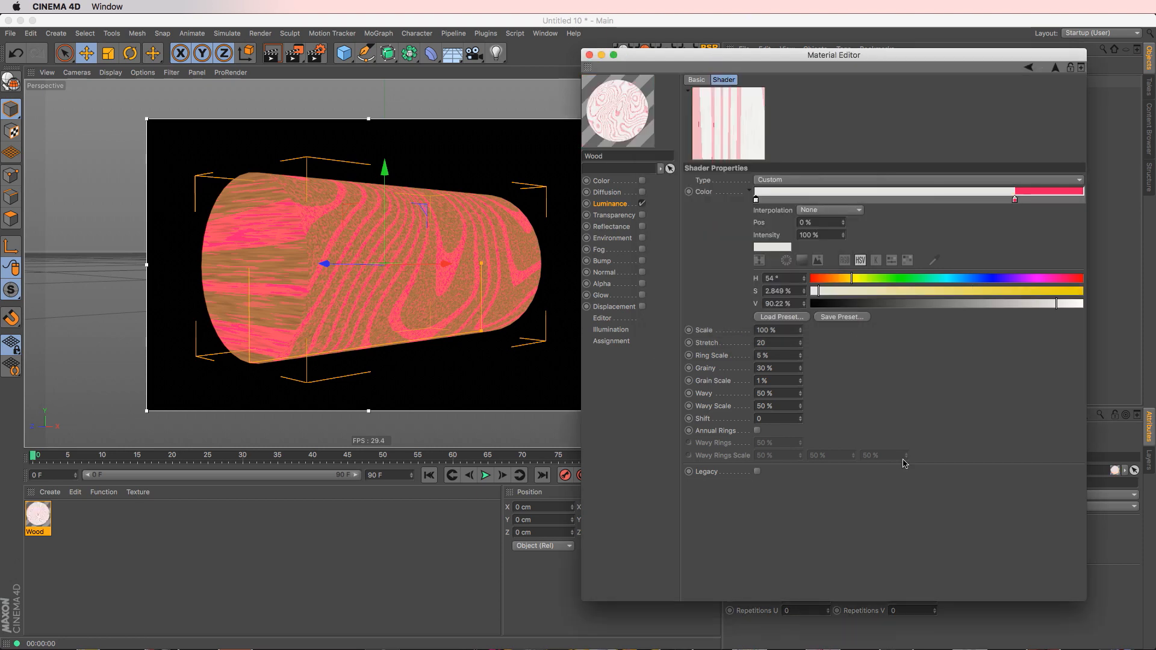
# - Collapse the gradient settings and set the Wood shader's Grainy value to 0%
pyautogui.click(750, 189)
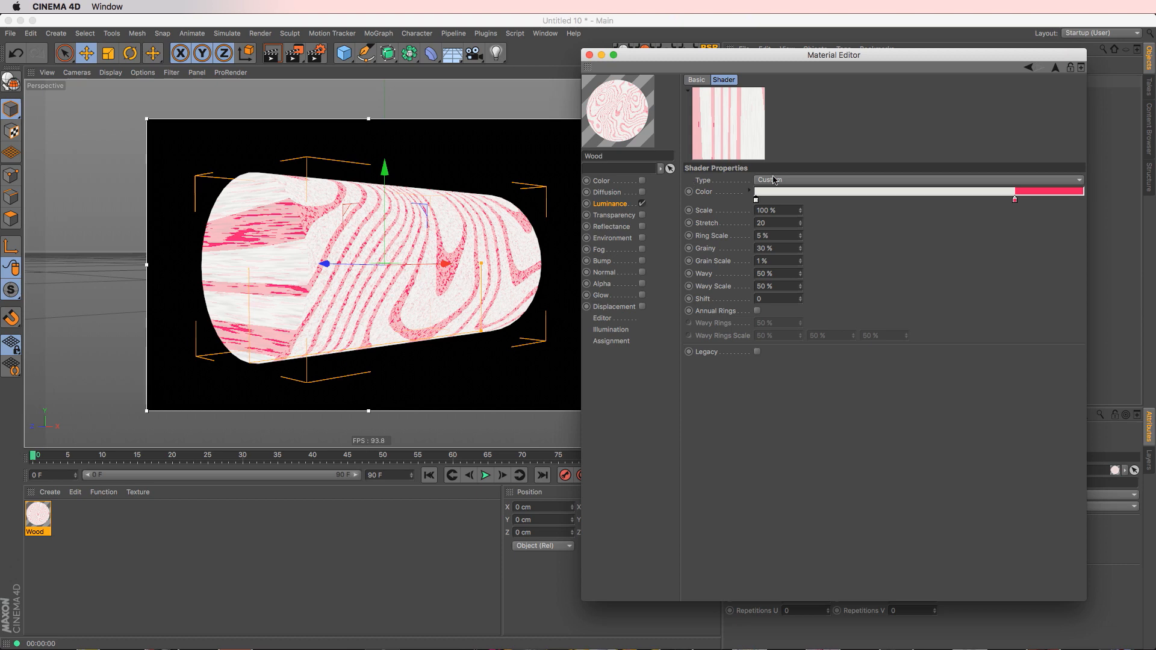
pyautogui.click(716, 250)
pyautogui.doubleClick(763, 248)
pyautogui.write('0')
pyautogui.press('Return')
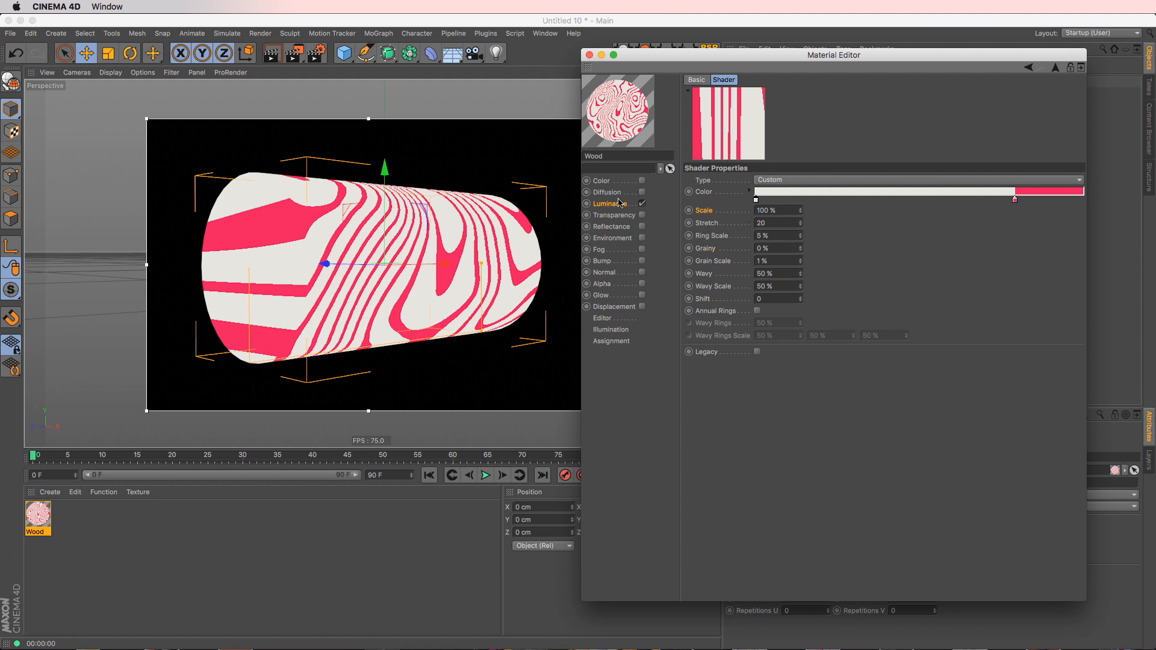
# - Try the Wood shader's Scale at 200%, and set it back to 100%
pyautogui.doubleClick(757, 210)
pyautogui.write('200')
pyautogui.press('Return')
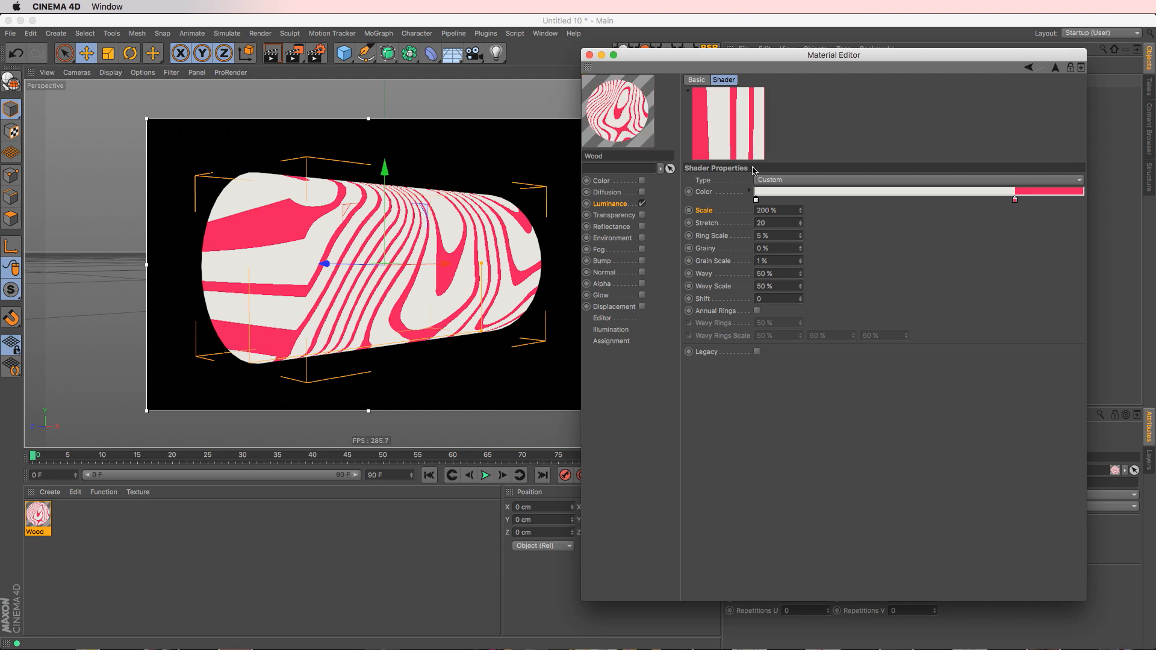
pyautogui.doubleClick(759, 210)
pyautogui.write('100')
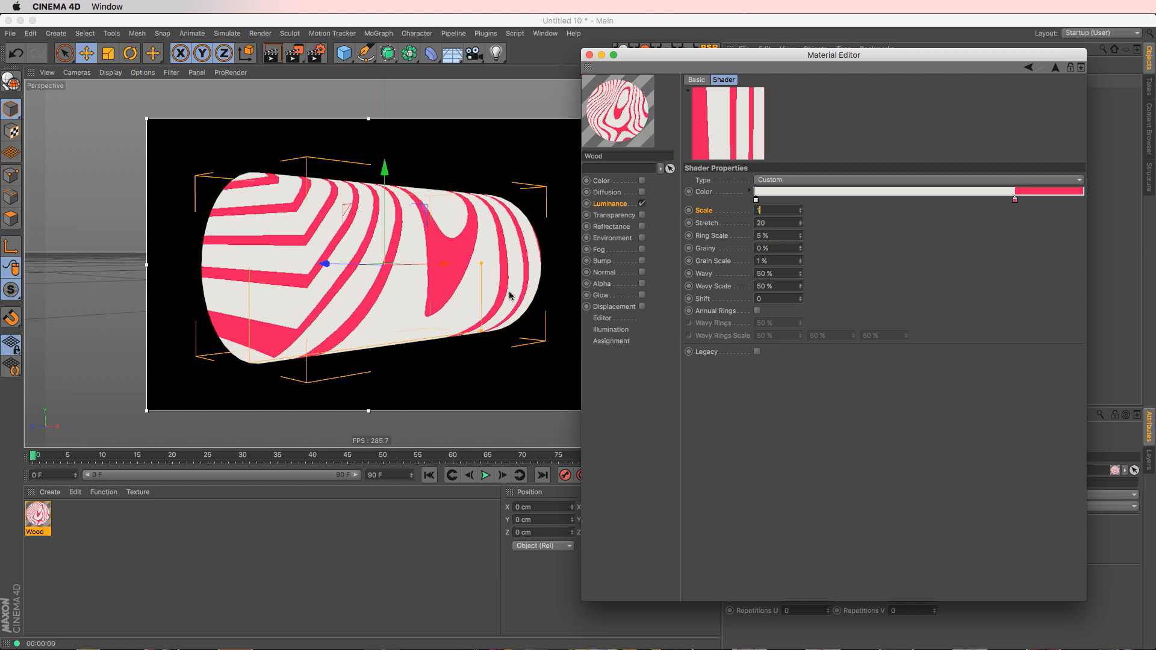
pyautogui.press('Return')
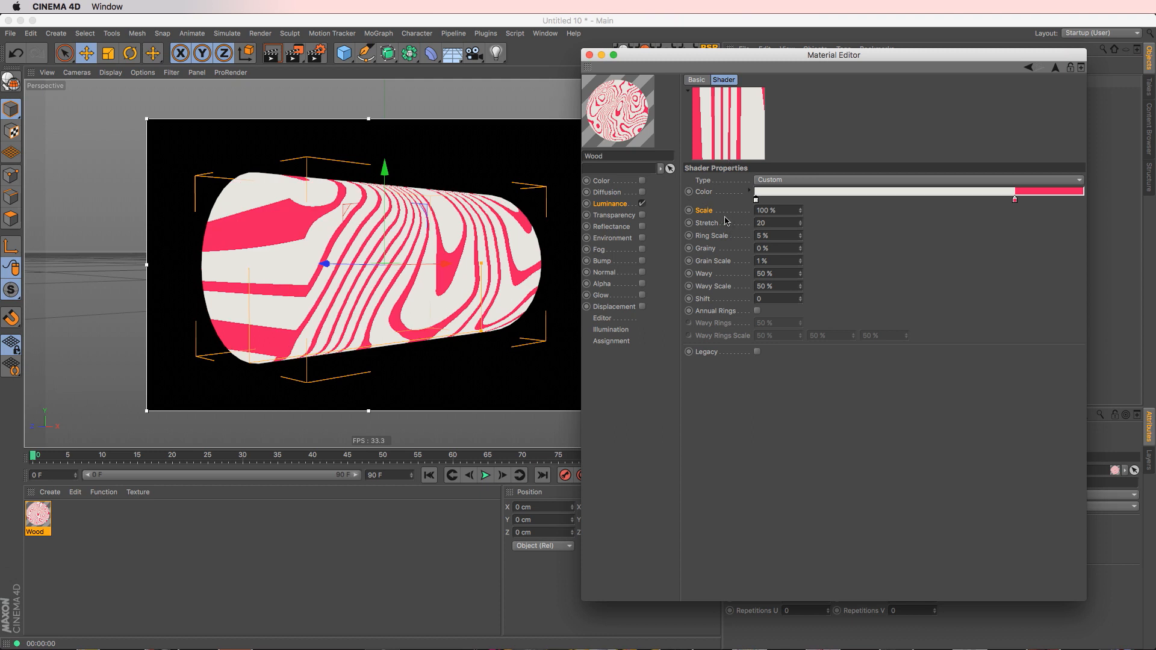
# - Move the Material Editor clear of the viewport and switch to Texture mode for the cylinder's wood texture
pyautogui.moveTo(658, 55); pyautogui.dragTo(682, 220)
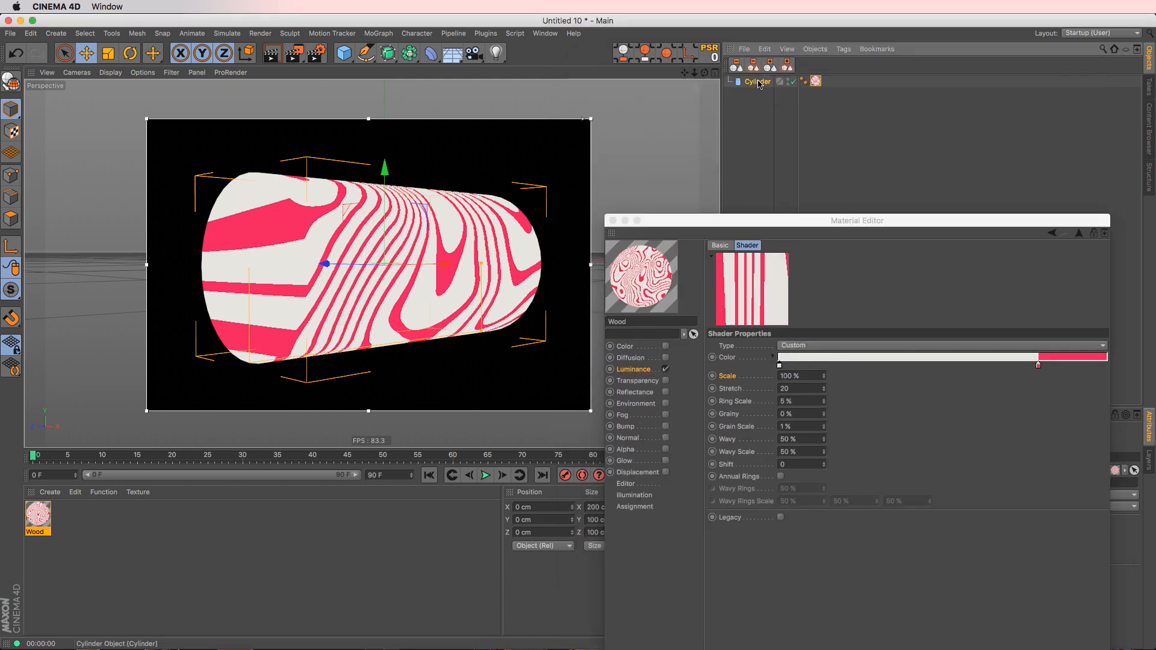
pyautogui.click(14, 132)
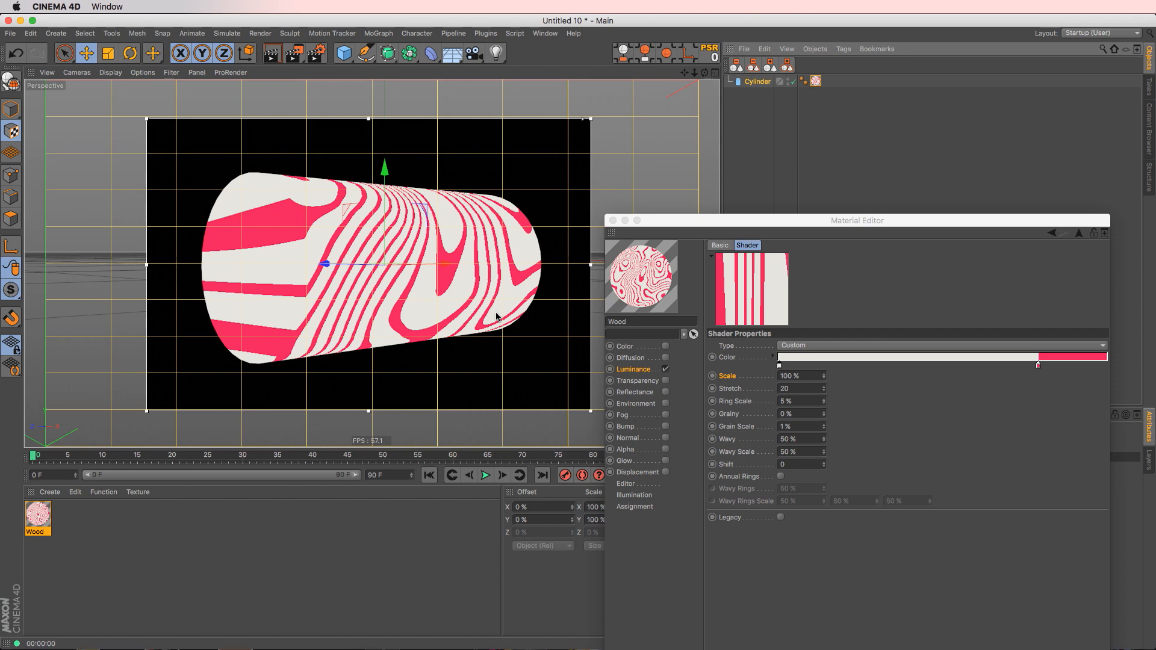
# - Try to move the wood texture's projection to about -2% X and -11.2% Y offset, and scale it non-uniformly
pyautogui.moveTo(423, 213)
pyautogui.mouseDown()
pyautogui.moveTo(335, 187)
pyautogui.moveTo(354, 289)
pyautogui.moveTo(428, 310)
pyautogui.moveTo(462, 335)
pyautogui.moveTo(460, 349)
pyautogui.moveTo(314, 301)
pyautogui.moveTo(251, 307)
pyautogui.moveTo(453, 287)
pyautogui.moveTo(447, 320)
pyautogui.moveTo(455, 193)
pyautogui.moveTo(414, 140)
pyautogui.moveTo(512, 124)
pyautogui.moveTo(303, 242)
pyautogui.mouseUp()
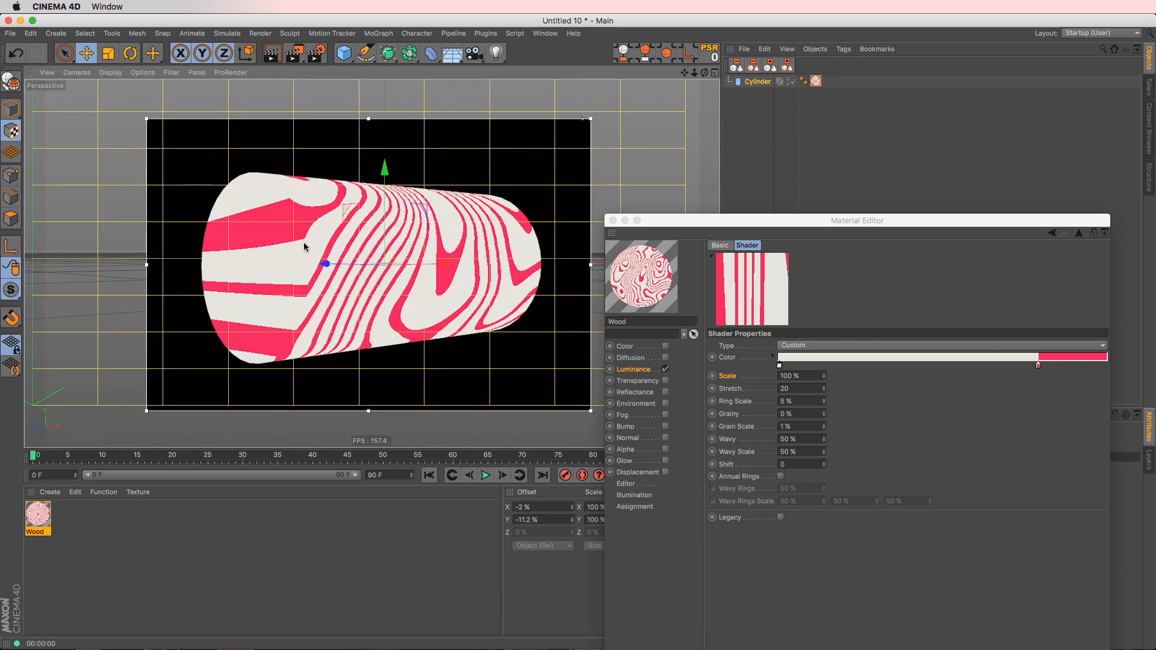
pyautogui.press('t')
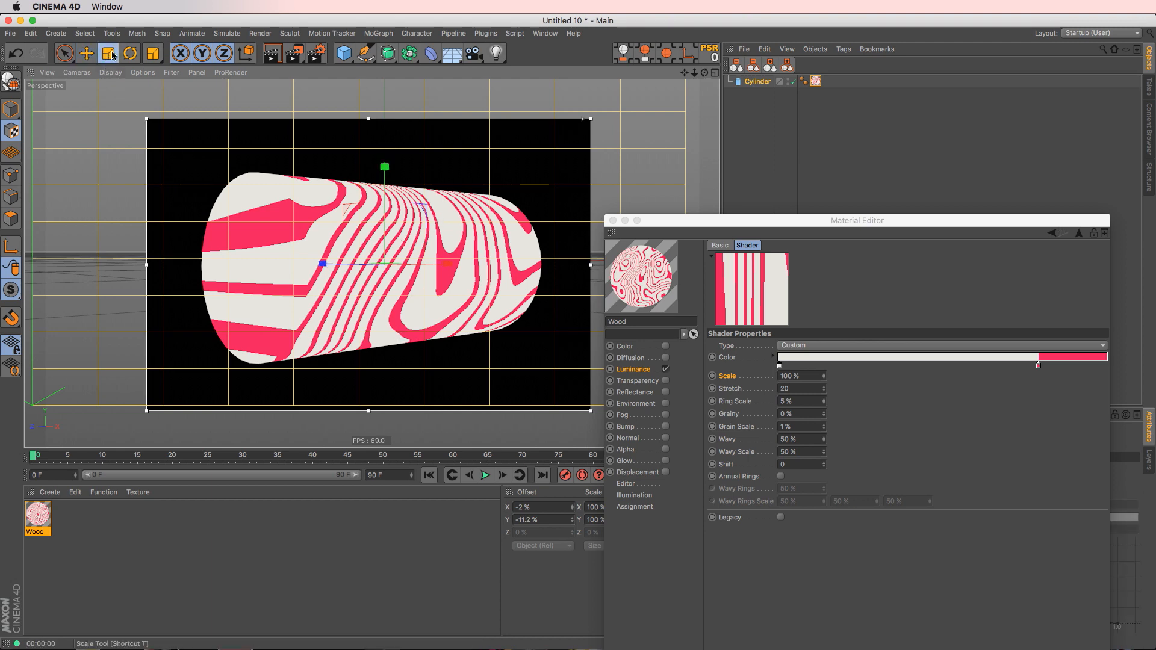
pyautogui.moveTo(421, 229); pyautogui.dragTo(315, 413)
pyautogui.moveTo(242, 319); pyautogui.dragTo(318, 393)
# - Undo all the moves and scaling of the texture projection, restoring 0% offset and 100% scale
pyautogui.press('super+z')
pyautogui.press('super+z')
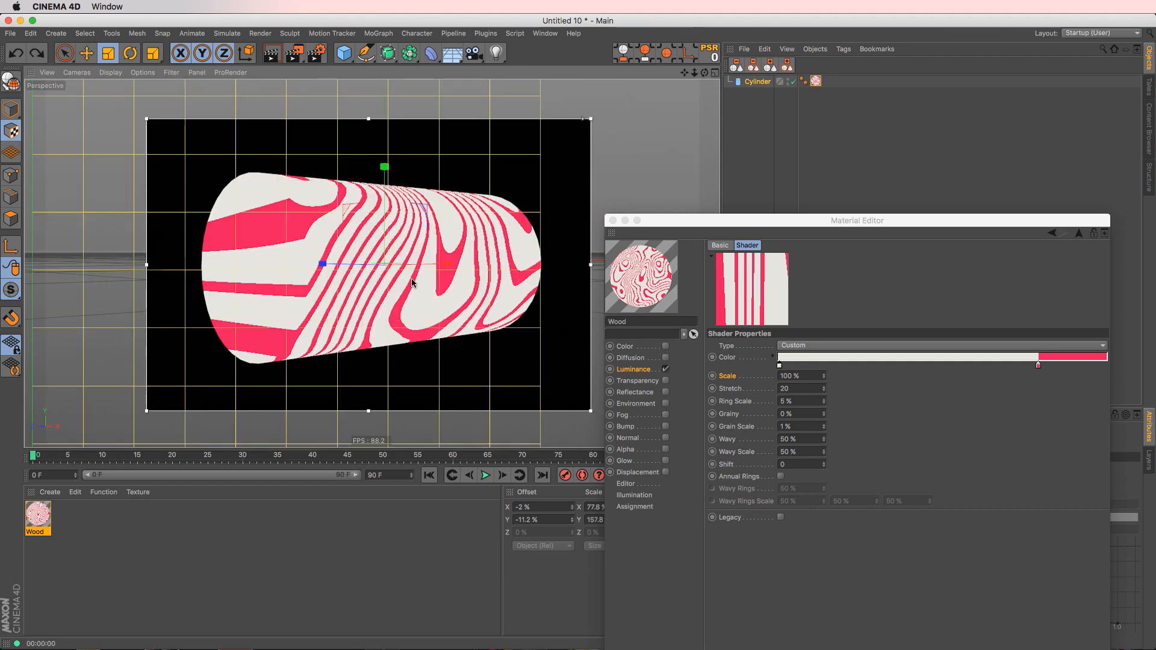
pyautogui.press('super+z')
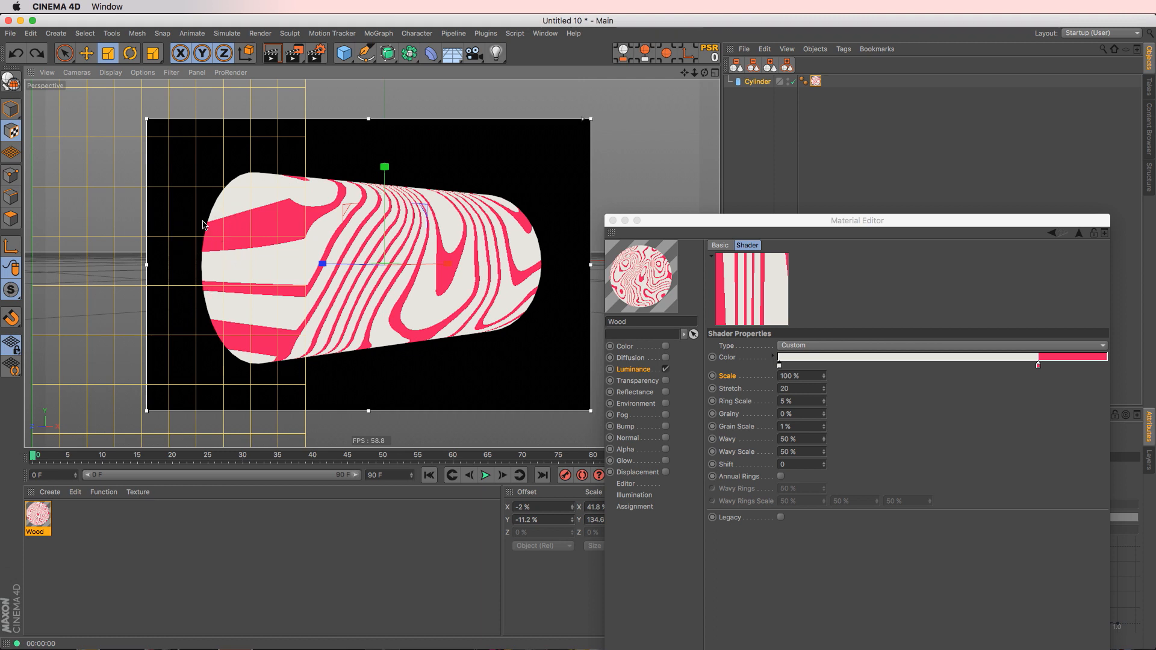
pyautogui.press('super+z')
pyautogui.press('super+z')
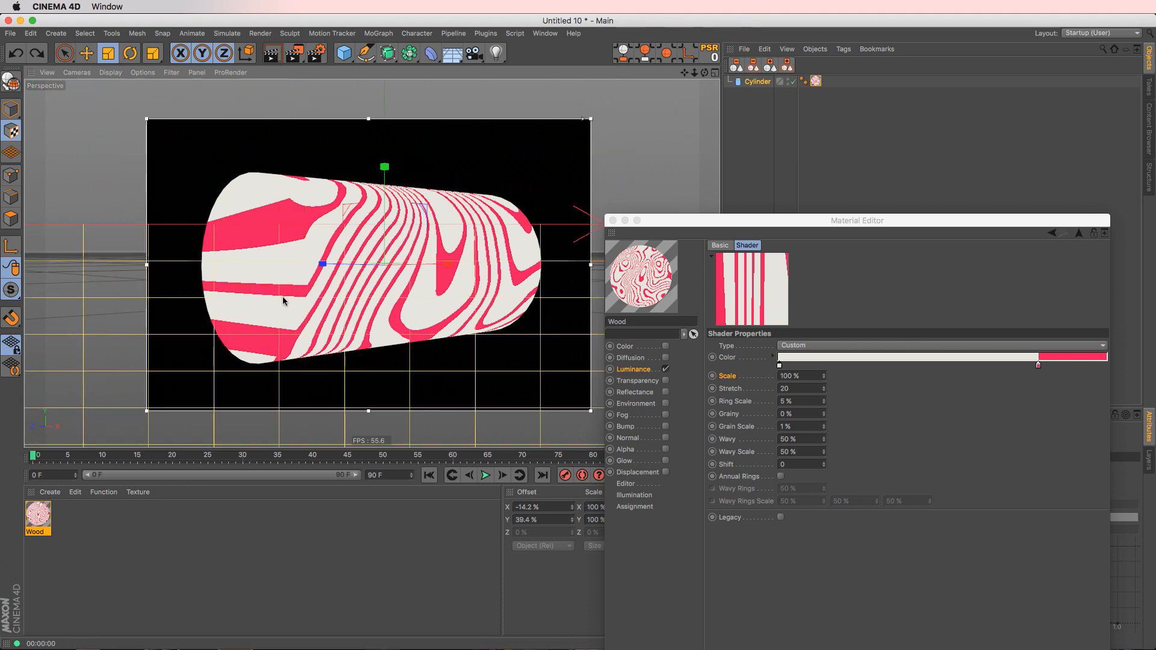
pyautogui.press('super+z')
pyautogui.press('super+z')
pyautogui.press('super+z')
pyautogui.press('super+z')
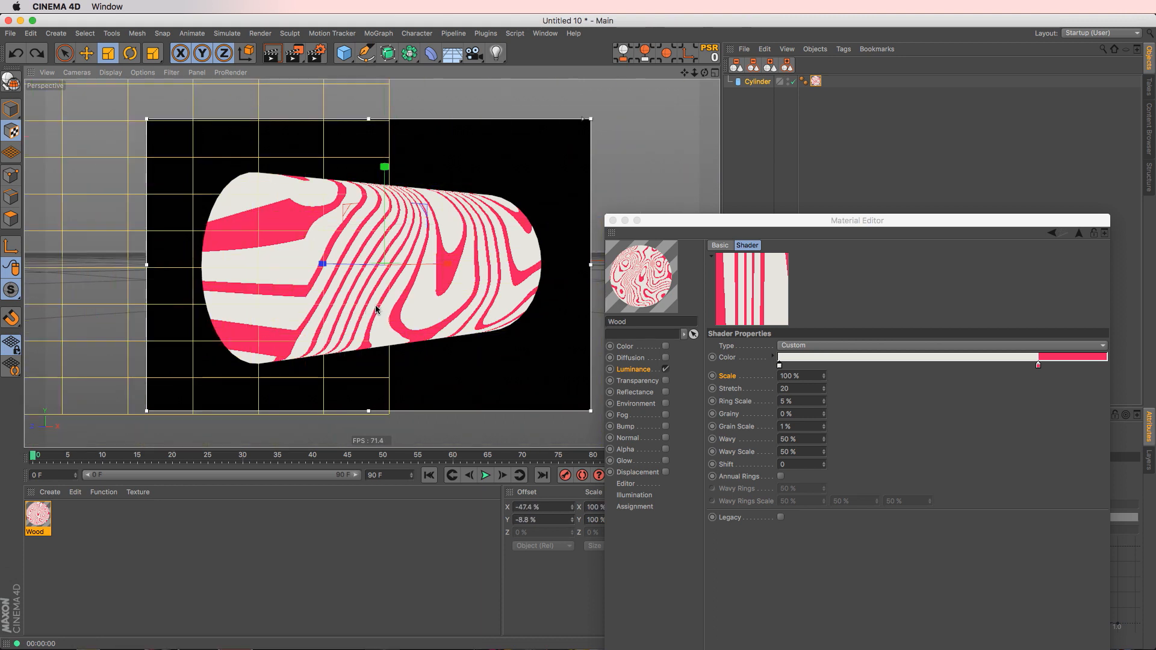
pyautogui.press('super+z')
pyautogui.press('super+z')
pyautogui.press('super+z')
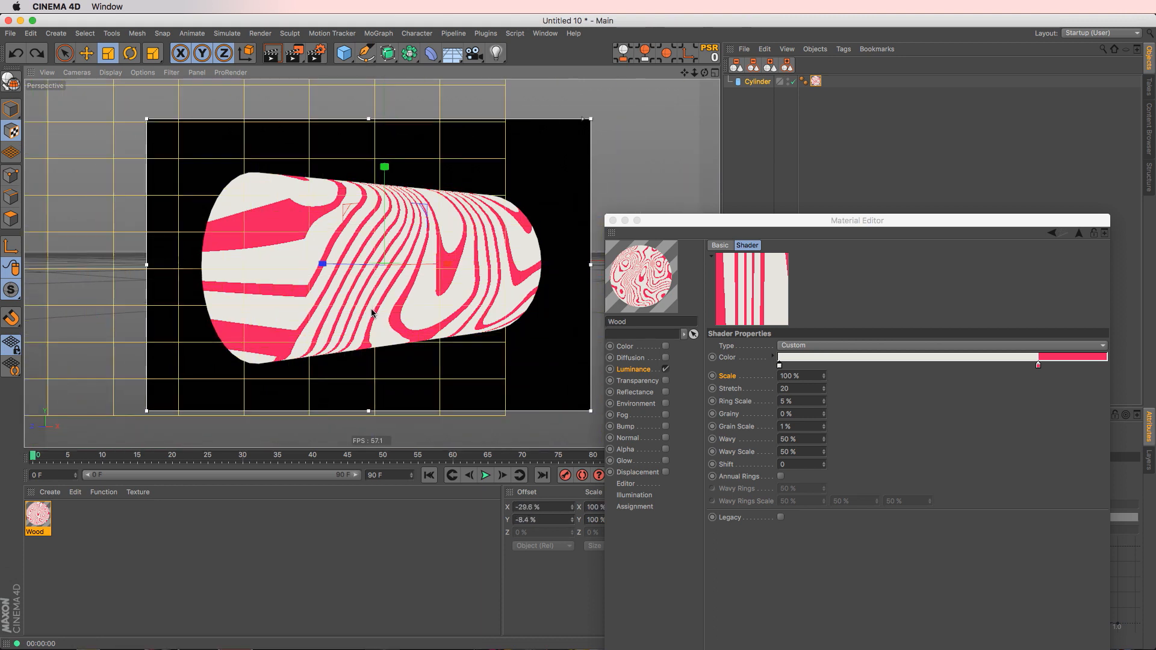
pyautogui.moveTo(453, 226); pyautogui.dragTo(483, 269)
pyautogui.press('super+z')
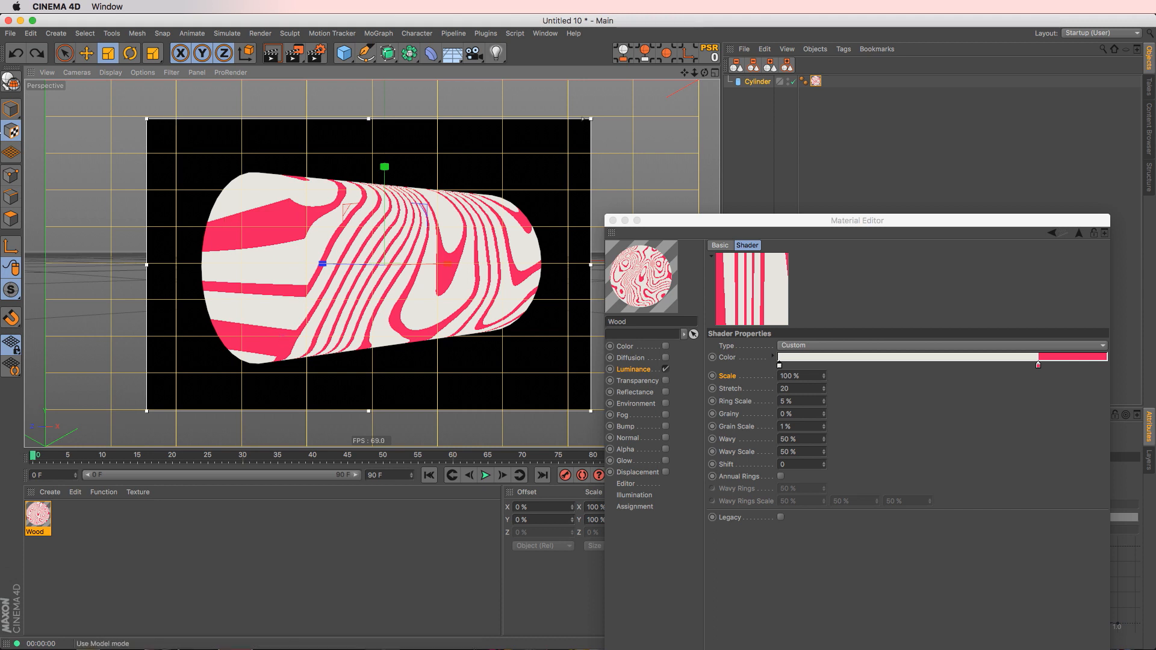
# - Enable axis modification and scale the cylinder's texture projection uniformly to about 87.6 cm, trying smaller and larger sizes on the way
pyautogui.click(12, 248)
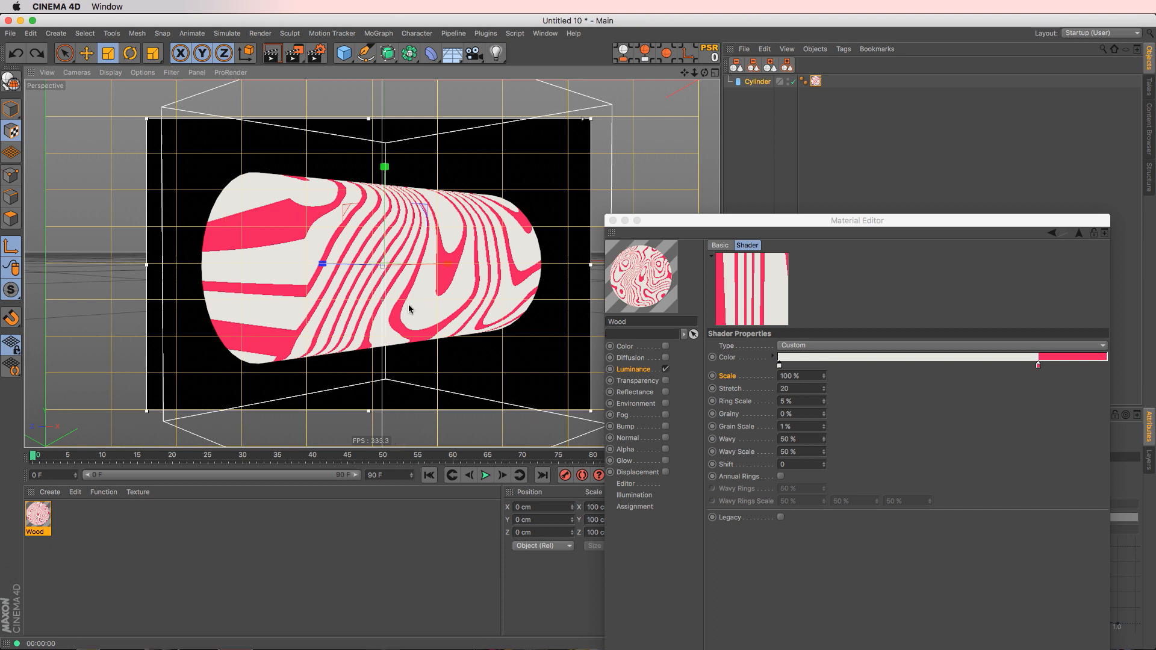
pyautogui.moveTo(465, 245); pyautogui.dragTo(295, 348)
pyautogui.moveTo(449, 290); pyautogui.dragTo(357, 373)
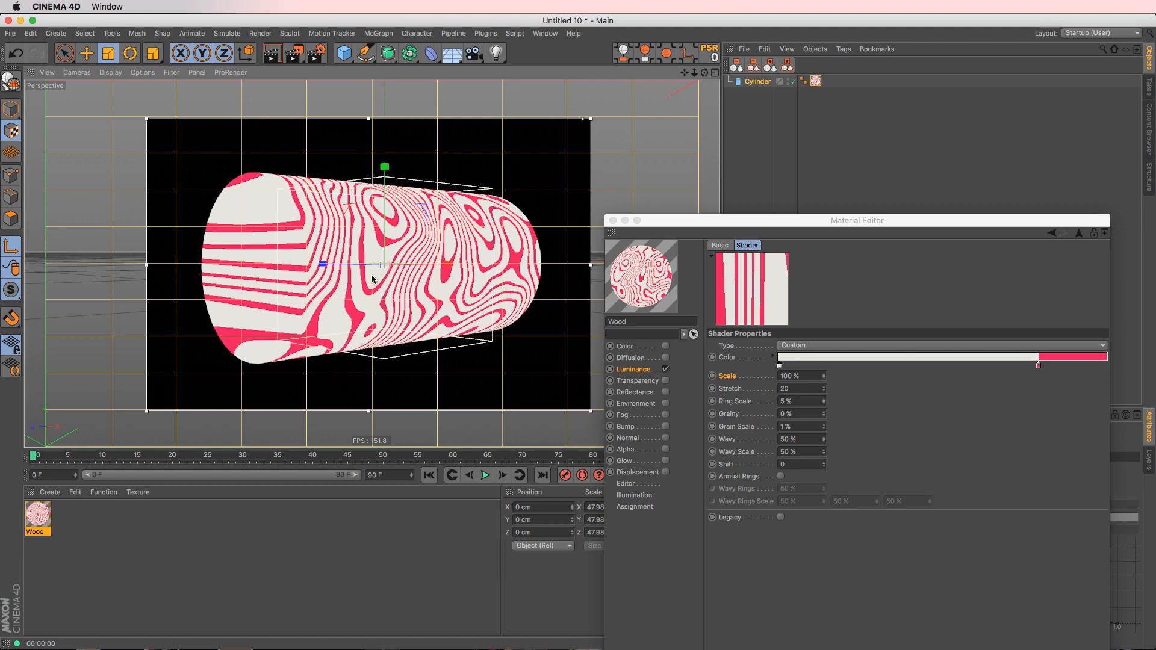
pyautogui.moveTo(436, 280); pyautogui.dragTo(525, 235)
pyautogui.moveTo(467, 279); pyautogui.dragTo(596, 234)
pyautogui.moveTo(491, 263); pyautogui.dragTo(385, 319)
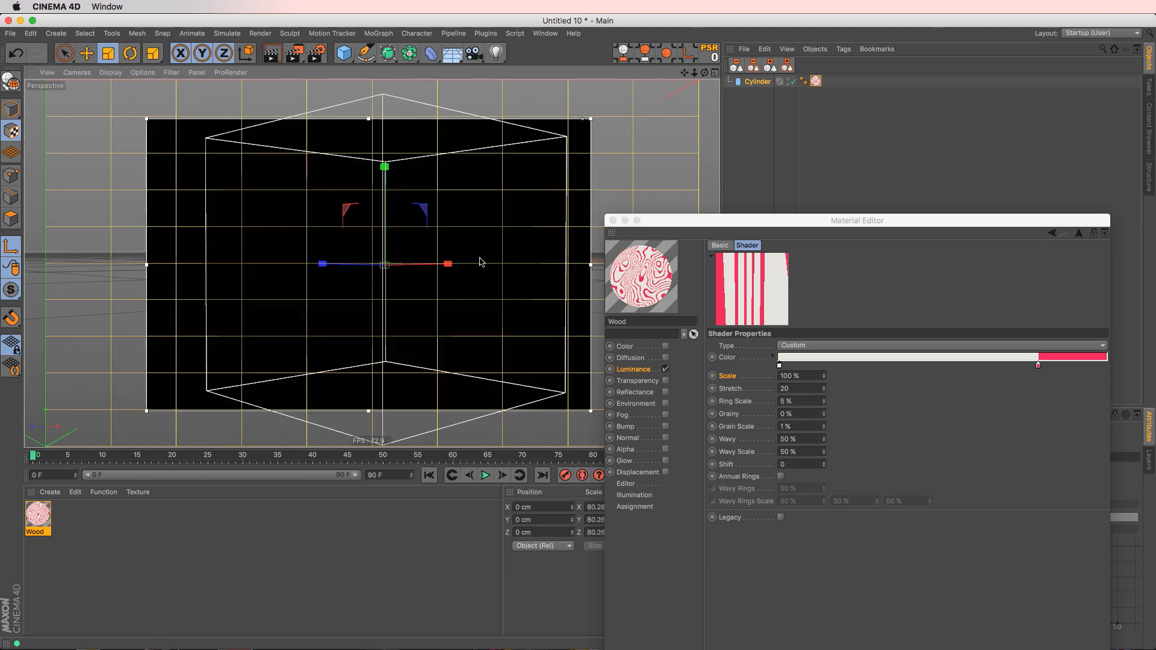
pyautogui.moveTo(458, 301); pyautogui.dragTo(422, 275)
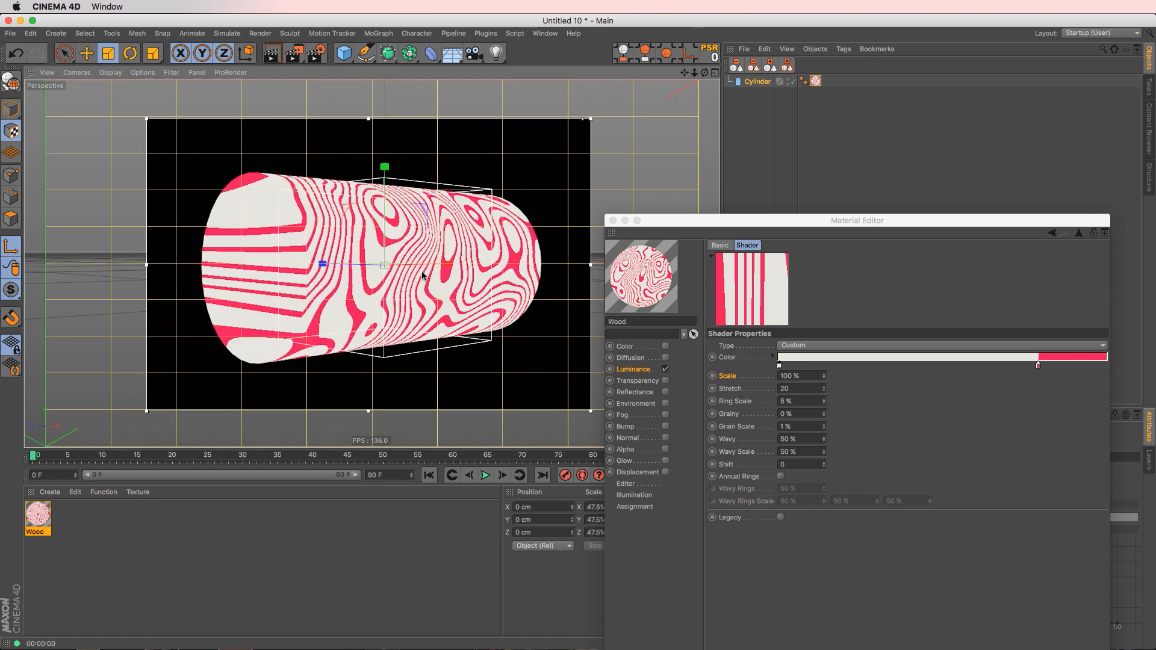
pyautogui.moveTo(337, 283); pyautogui.dragTo(447, 236)
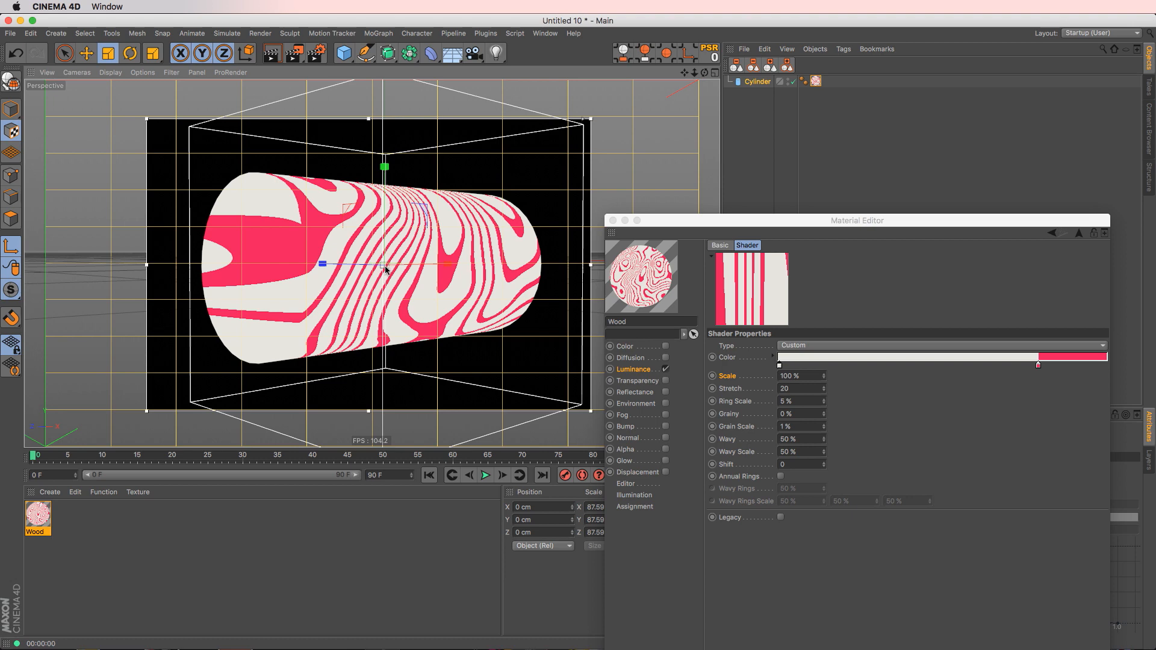
# - Rotate the texture projection about its vertical axis to redirect the grain on the cylinder, and return to the Move tool
pyautogui.click(132, 54)
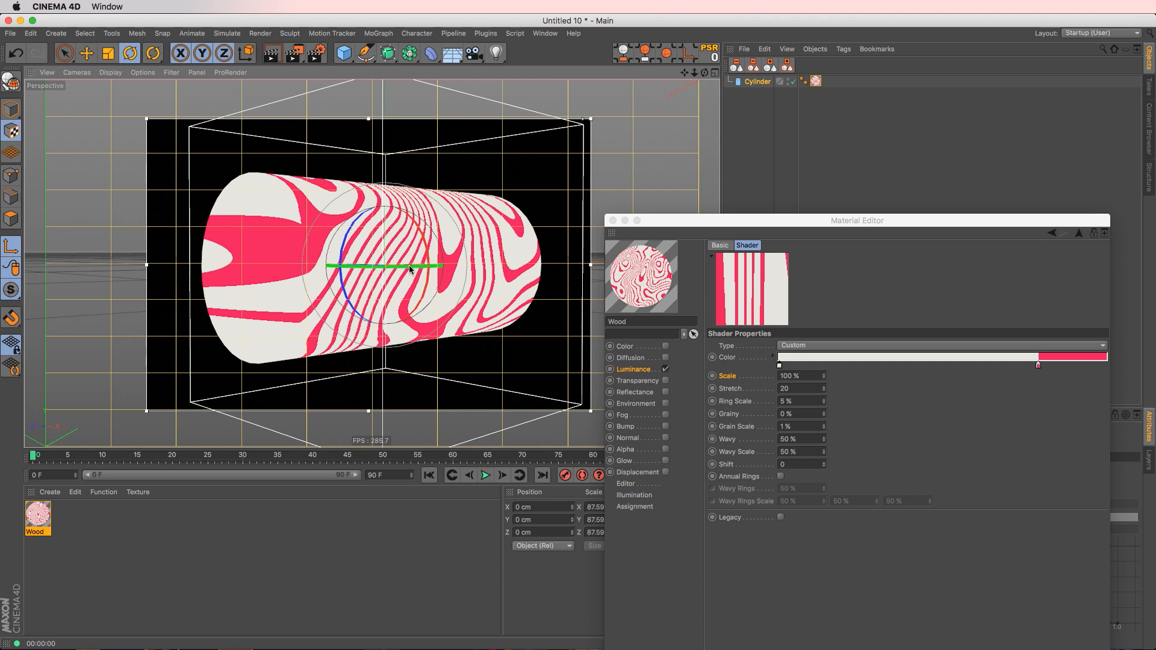
pyautogui.moveTo(410, 265); pyautogui.dragTo(278, 270)
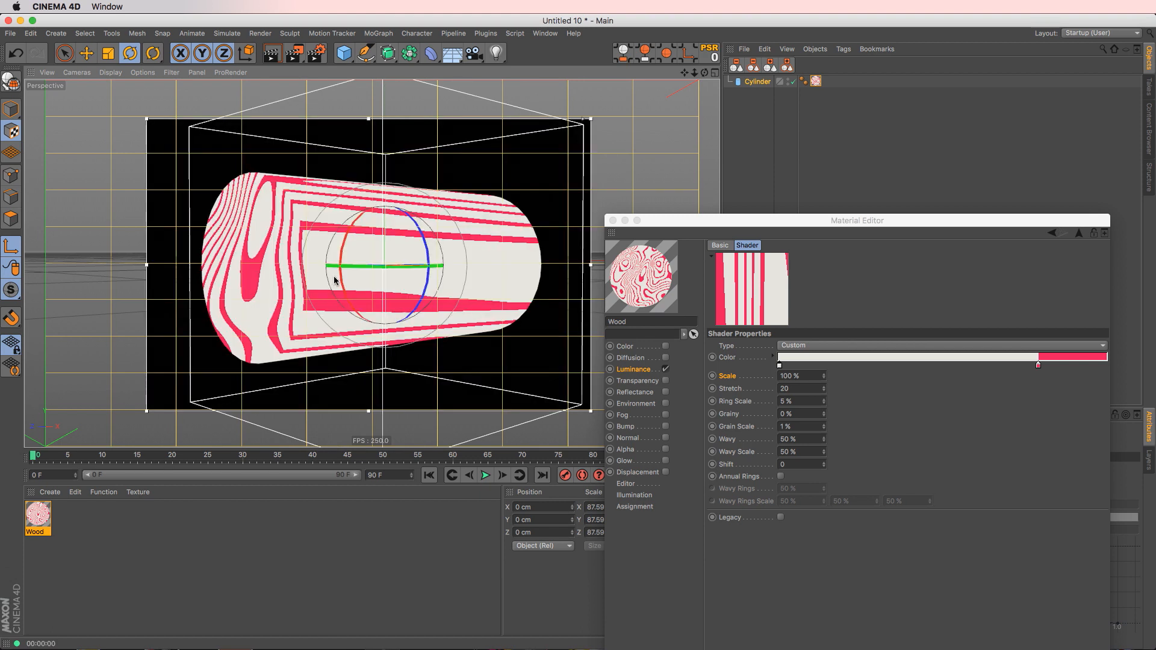
pyautogui.press('e')
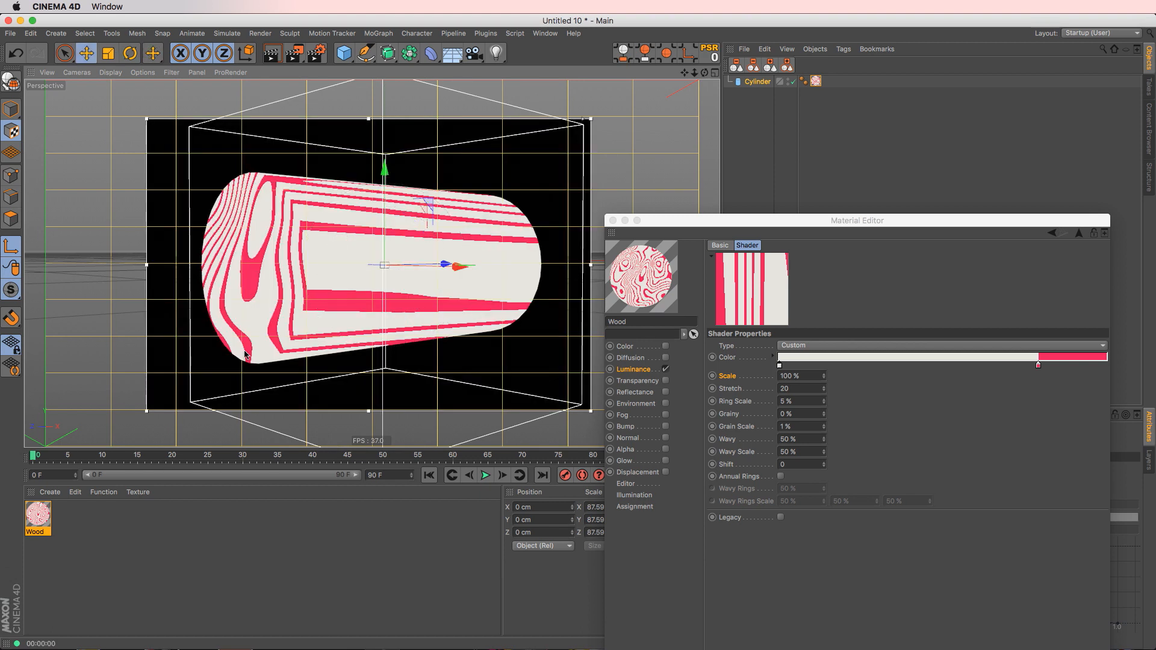
pyautogui.keyDown('alt'); pyautogui.moveTo(337, 256); pyautogui.dragTo(327, 271); pyautogui.keyUp('alt')
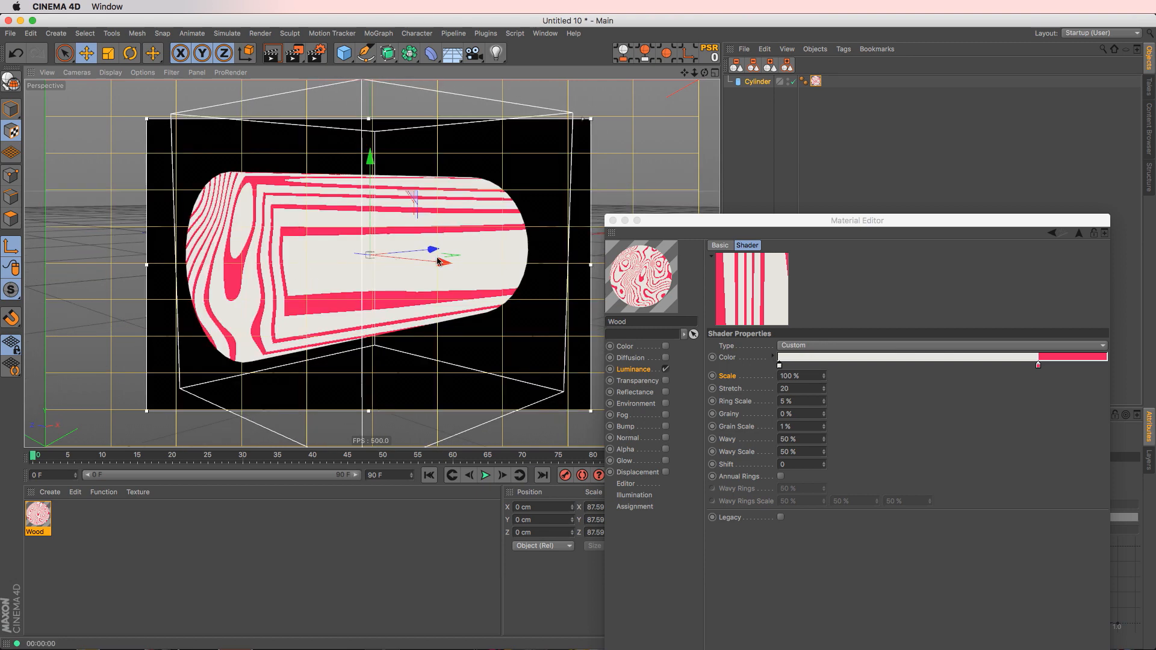
# - Lower the Wood shader's Stretch to 5, and reduce it further to 3
pyautogui.moveTo(741, 220); pyautogui.dragTo(648, 76)
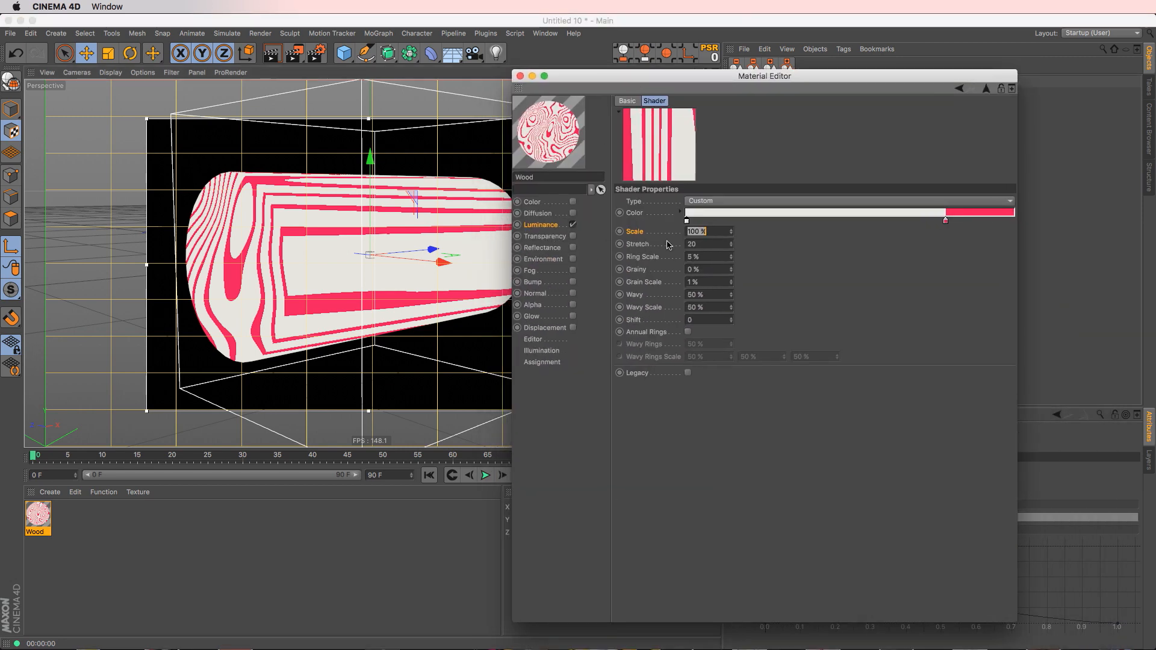
pyautogui.press('Tab')
pyautogui.moveTo(665, 85); pyautogui.dragTo(723, 85)
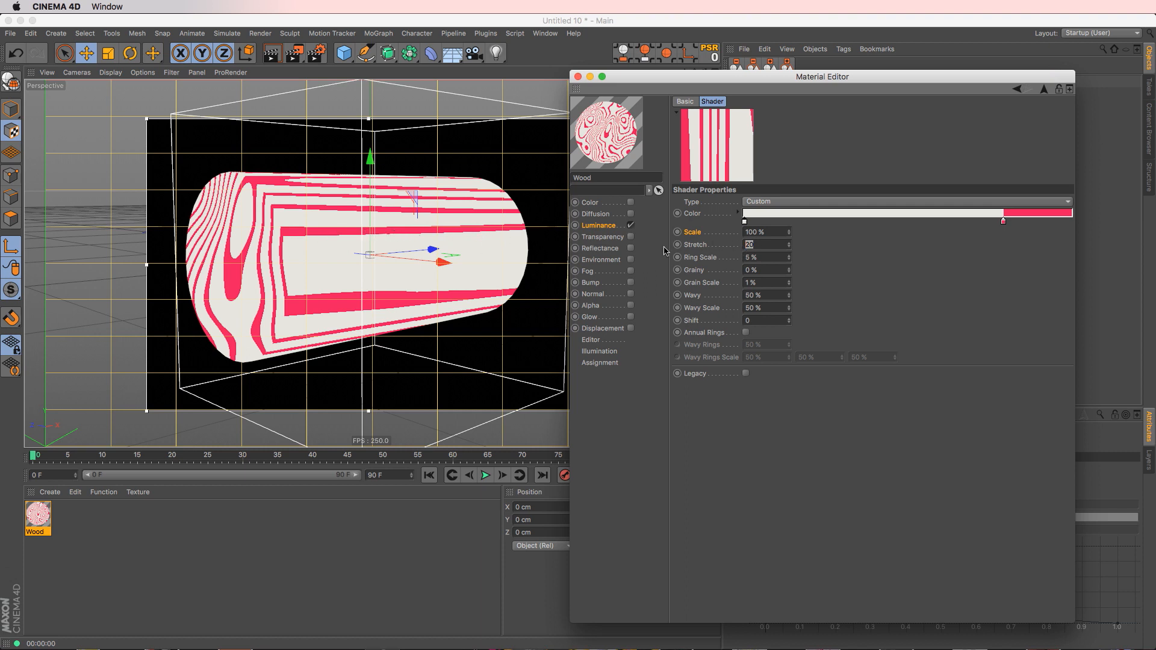
pyautogui.write('5')
pyautogui.press('Return')
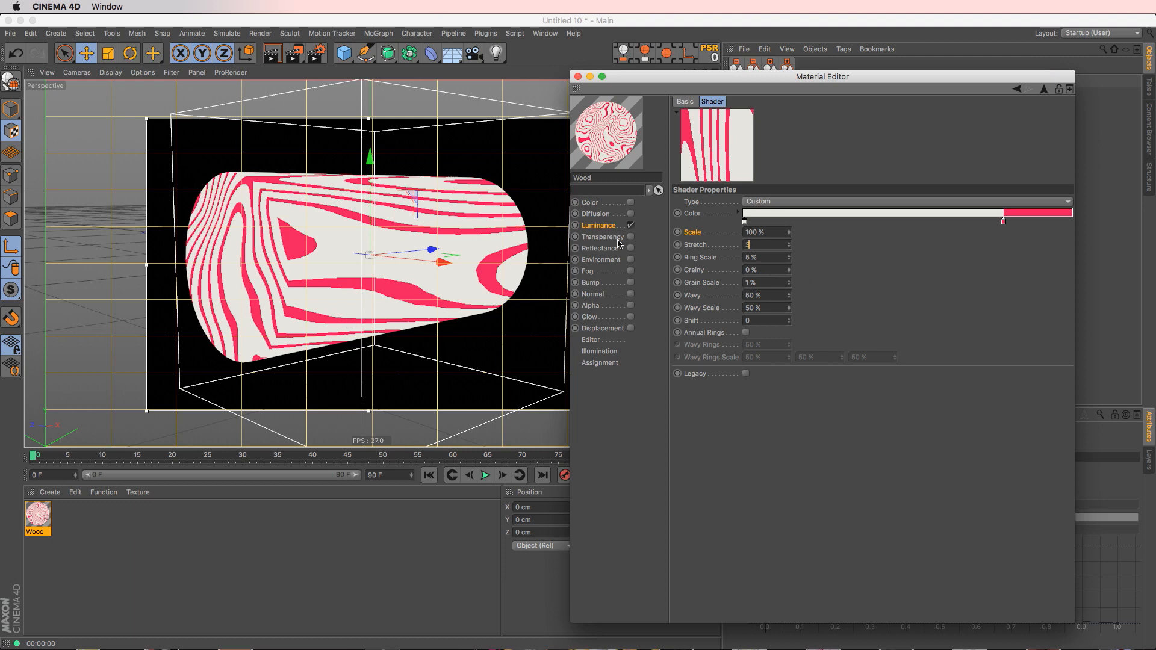
pyautogui.press('Return')
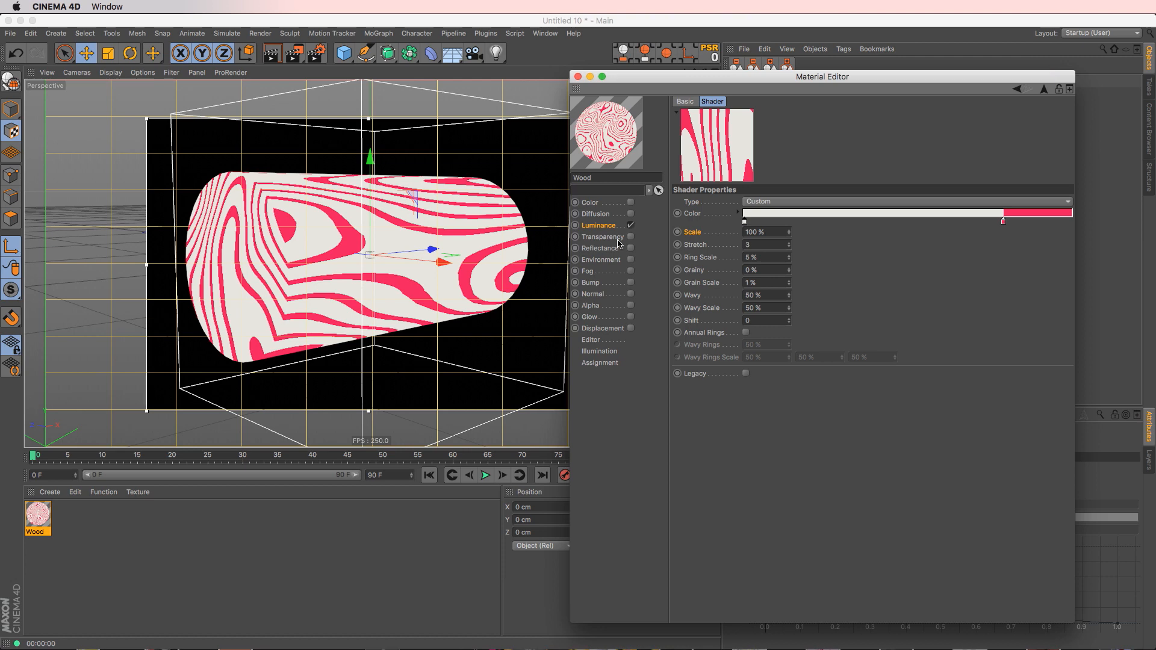
# - Inspect the grain on the cylinder from several angles and switch from Texture mode back to Model mode
pyautogui.keyDown('alt'); pyautogui.moveTo(348, 266); pyautogui.dragTo(499, 314); pyautogui.keyUp('alt')
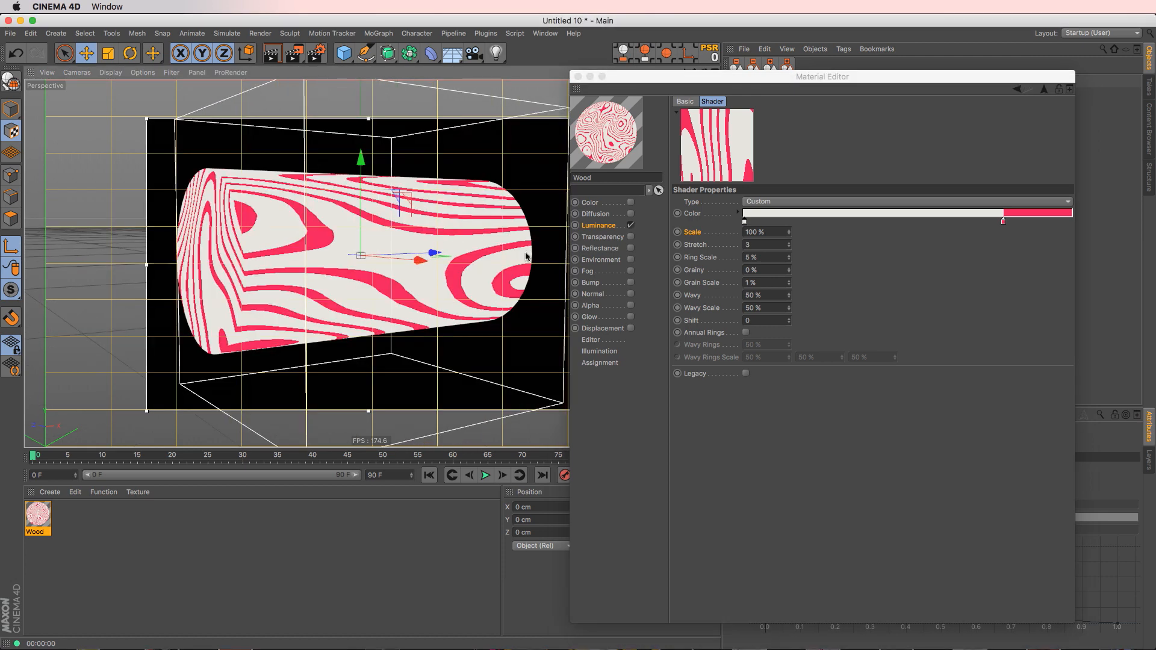
pyautogui.keyDown('alt'); pyautogui.moveTo(354, 277); pyautogui.dragTo(319, 263); pyautogui.keyUp('alt')
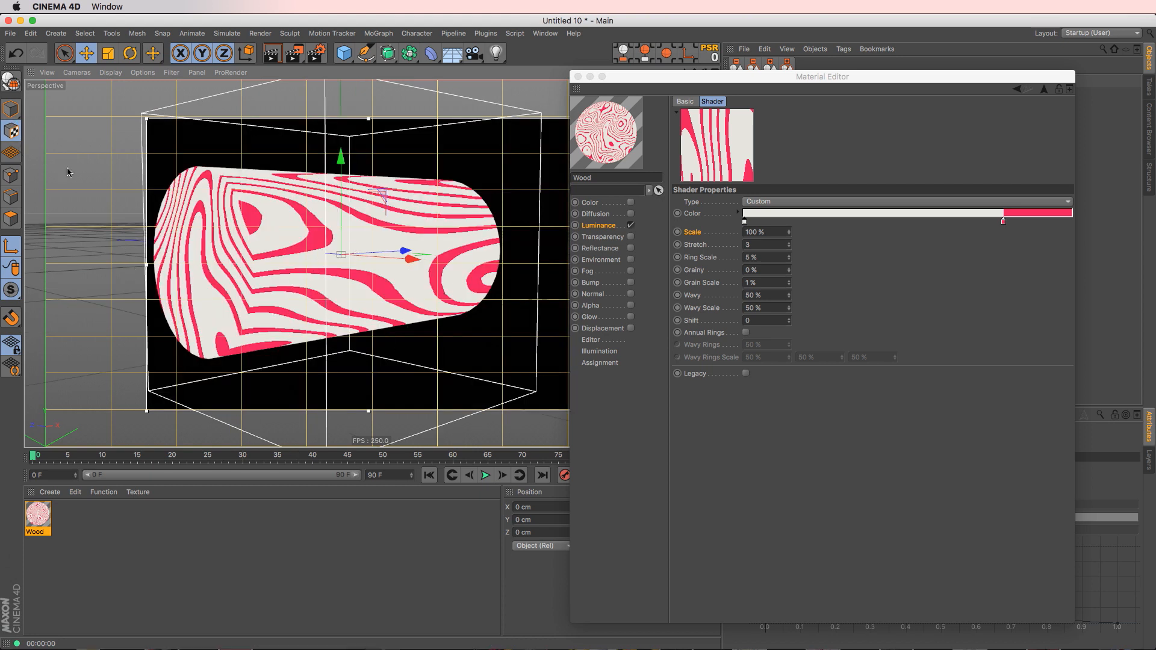
pyautogui.click(14, 111)
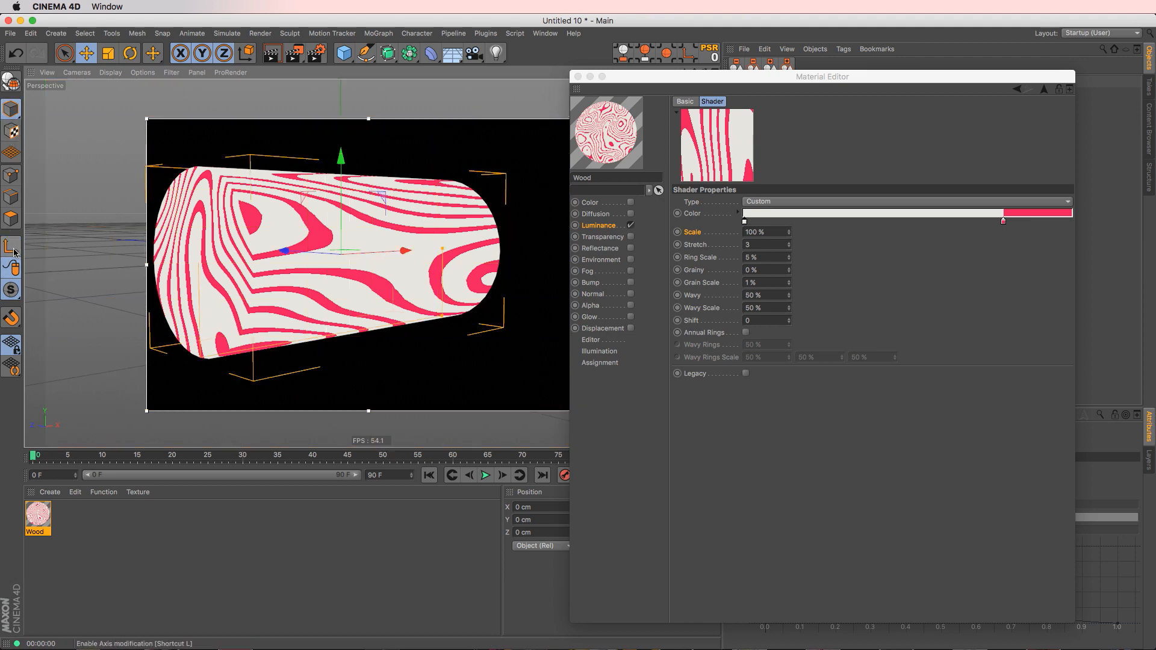
pyautogui.keyDown('alt'); pyautogui.moveTo(363, 389); pyautogui.dragTo(405, 240, button='right'); pyautogui.keyUp('alt')
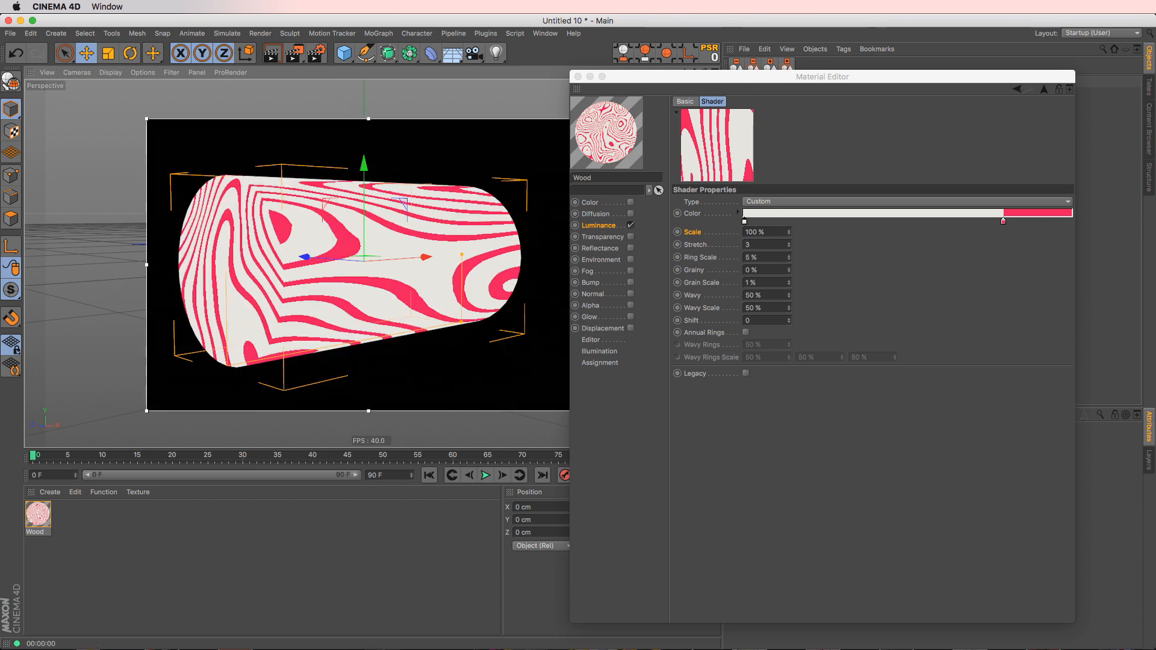
# - Try the Wood shader's Ring Scale at 15% and 2%, and set it back to 5%
pyautogui.click(748, 258)
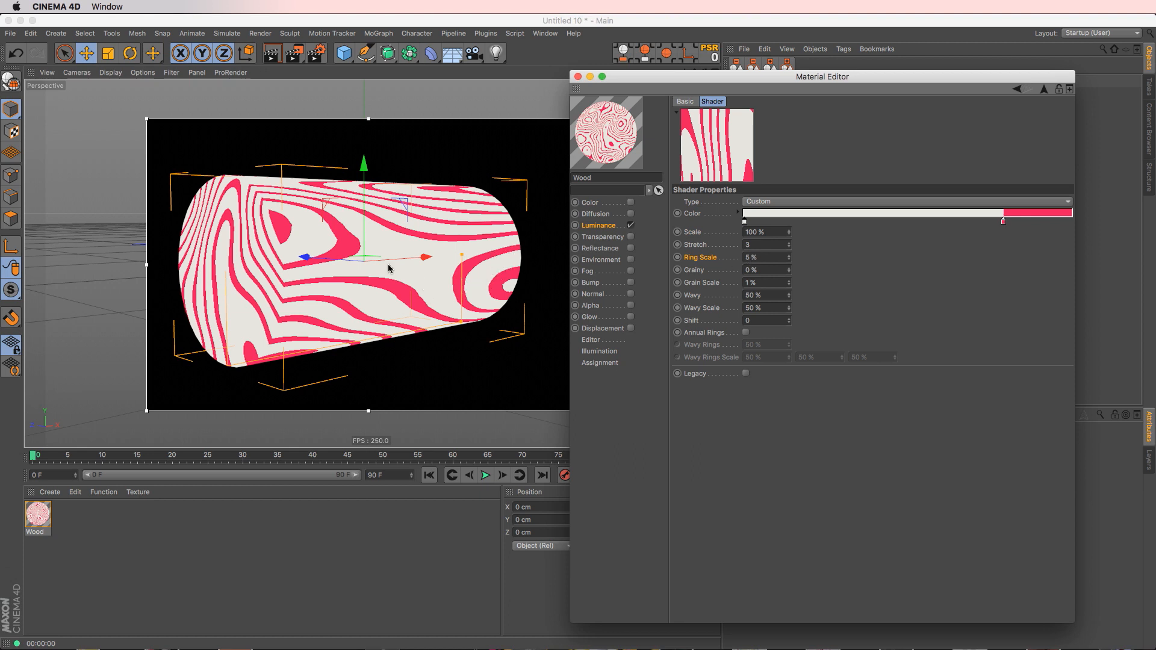
pyautogui.doubleClick(747, 258)
pyautogui.write('15')
pyautogui.press('Return')
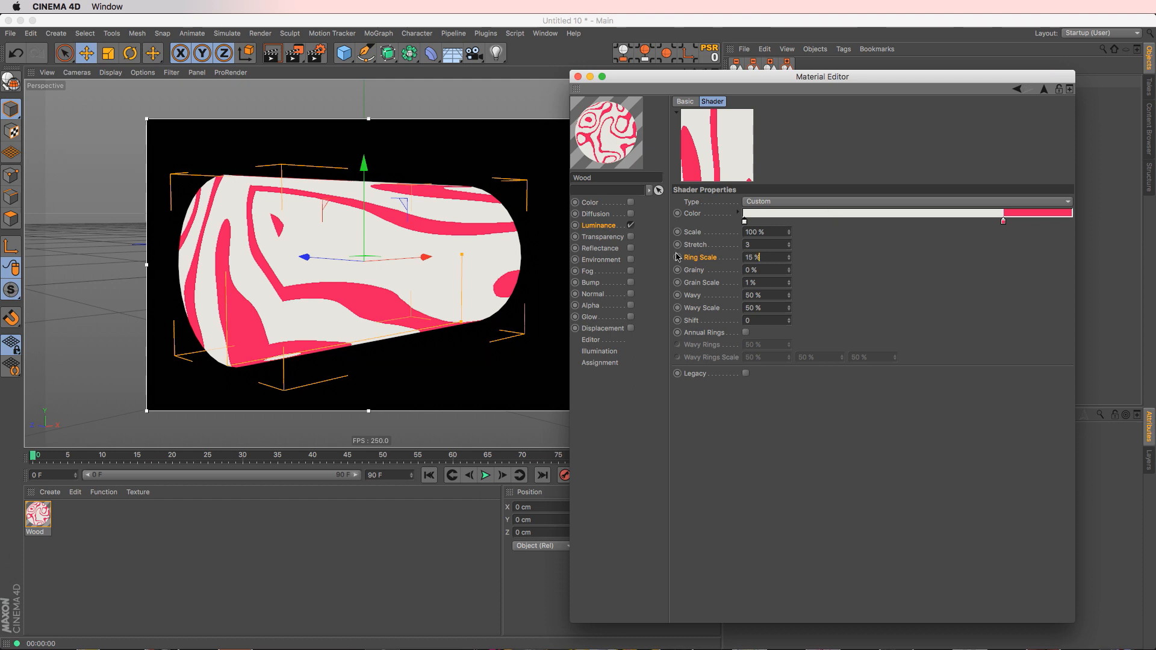
pyautogui.press('BackSpace')
pyautogui.press('BackSpace')
pyautogui.write('2')
pyautogui.press('Return')
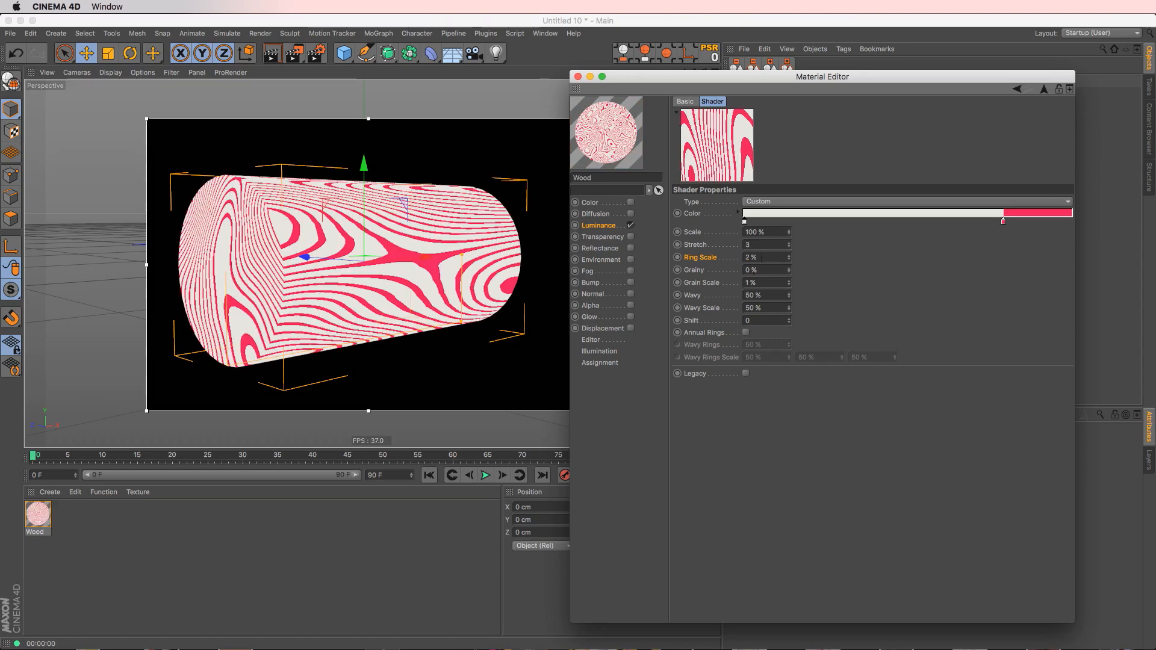
pyautogui.moveTo(770, 260); pyautogui.dragTo(582, 294)
pyautogui.write('5')
pyautogui.press('Return')
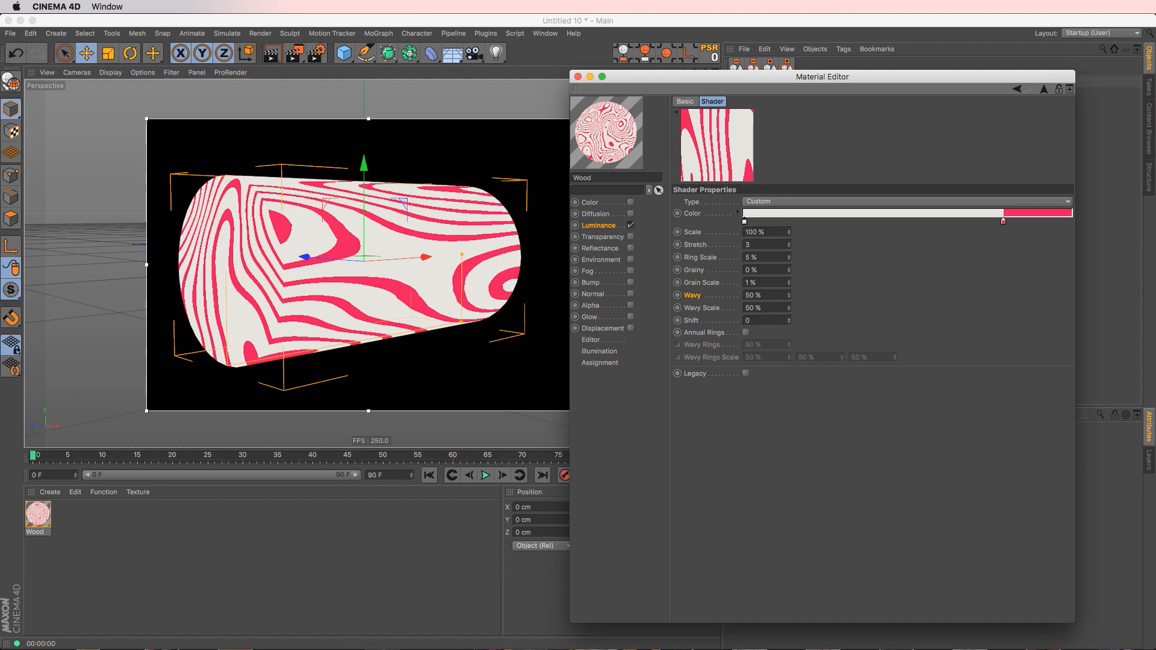
# - Set the Wood shader's Wavy value to 150%
pyautogui.doubleClick(750, 295)
pyautogui.write('150')
pyautogui.press('Return')
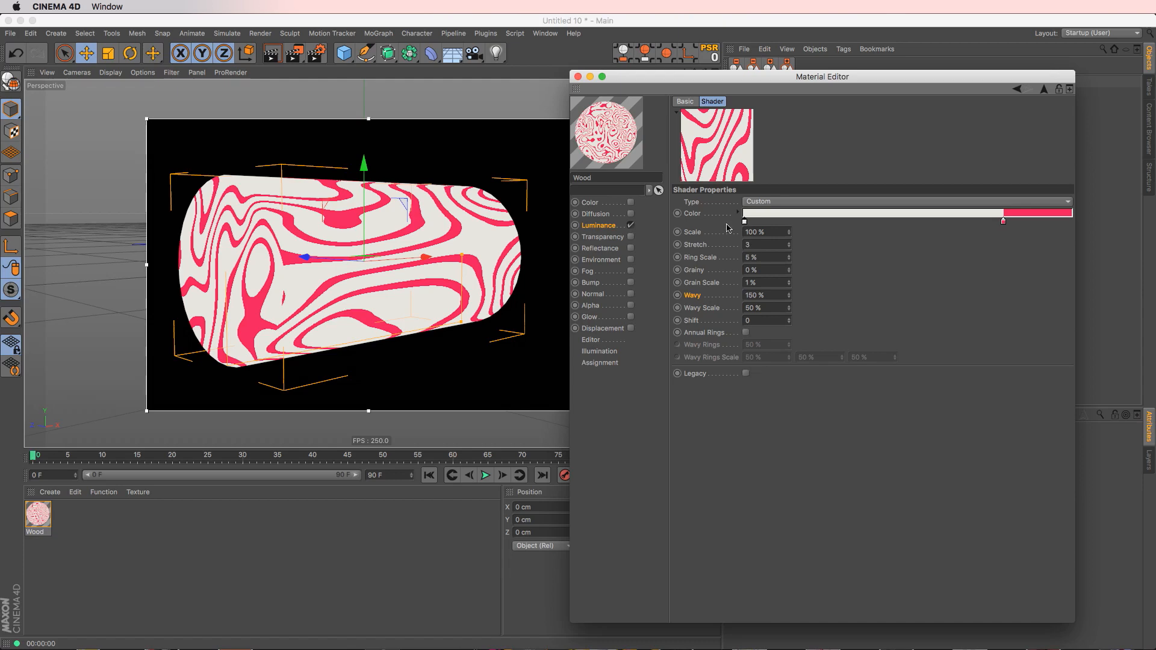
# - Try the Wood shader's Wavy value at 500%, and reduce it to 50%
pyautogui.doubleClick(760, 295)
pyautogui.write('500')
pyautogui.press('Return')
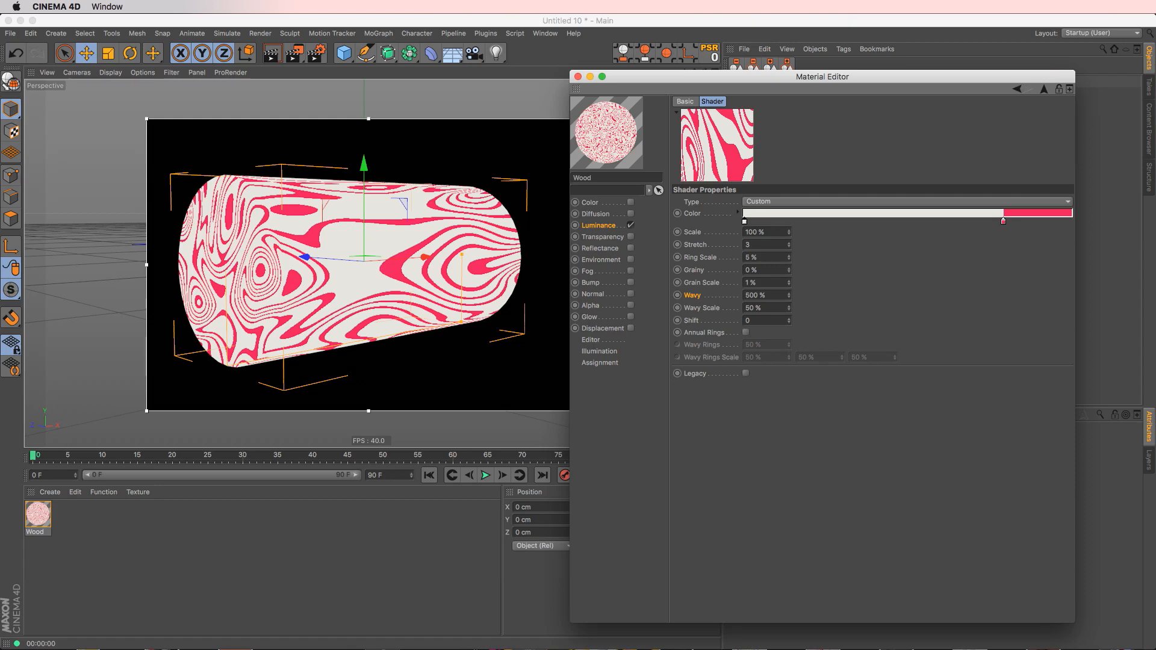
pyautogui.doubleClick(760, 295)
pyautogui.write('50')
pyautogui.press('Return')
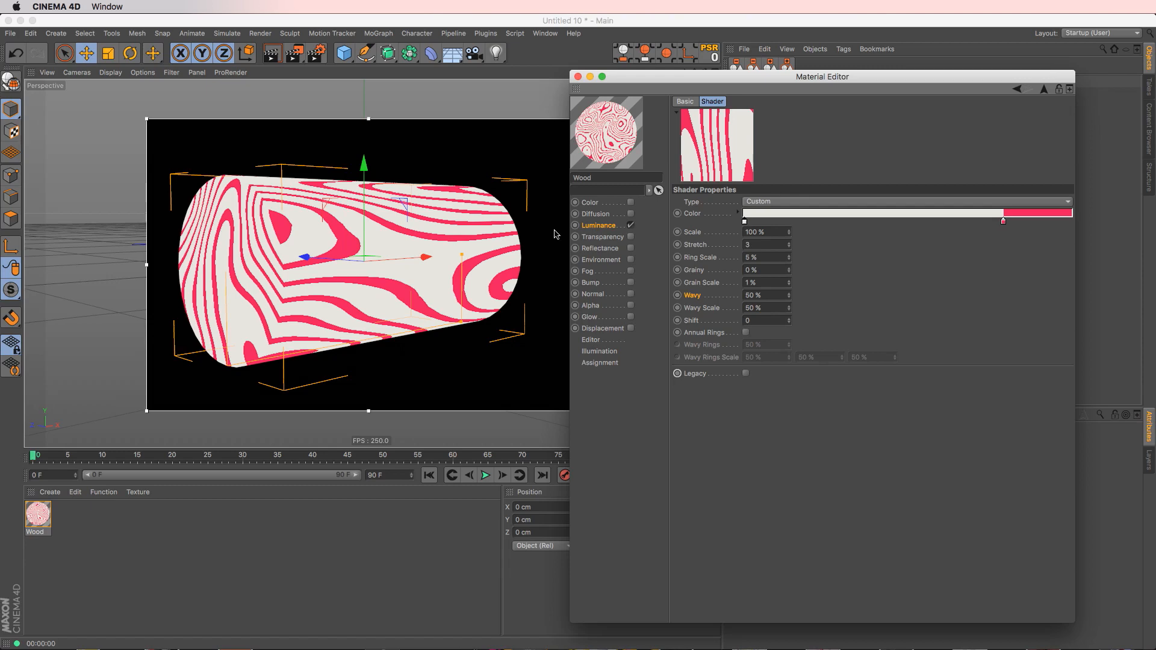
# - Try the Wood shader's Wavy value at 10%, and set it back to 50%
pyautogui.doubleClick(754, 295)
pyautogui.write('10')
pyautogui.press('Return')
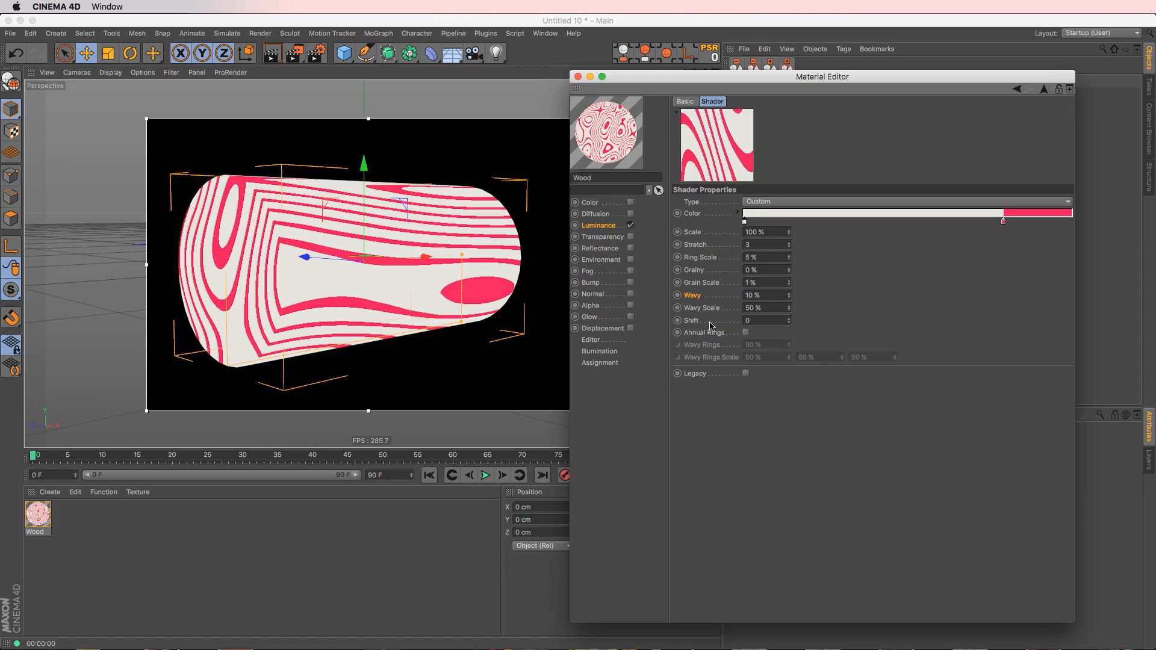
pyautogui.moveTo(674, 307); pyautogui.dragTo(694, 478)
pyautogui.write('50')
pyautogui.press('Return')
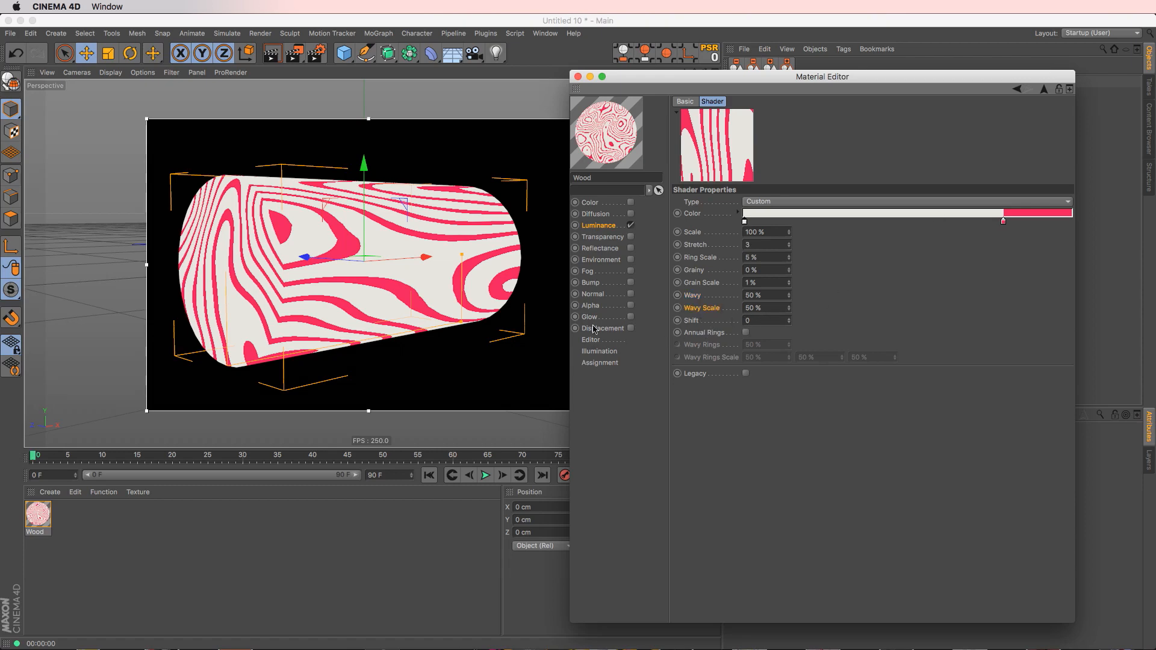
# - Try the Wood shader's Wavy Scale at 5%, and return it to 50%
pyautogui.press('Tab')
pyautogui.write('5')
pyautogui.press('Return')
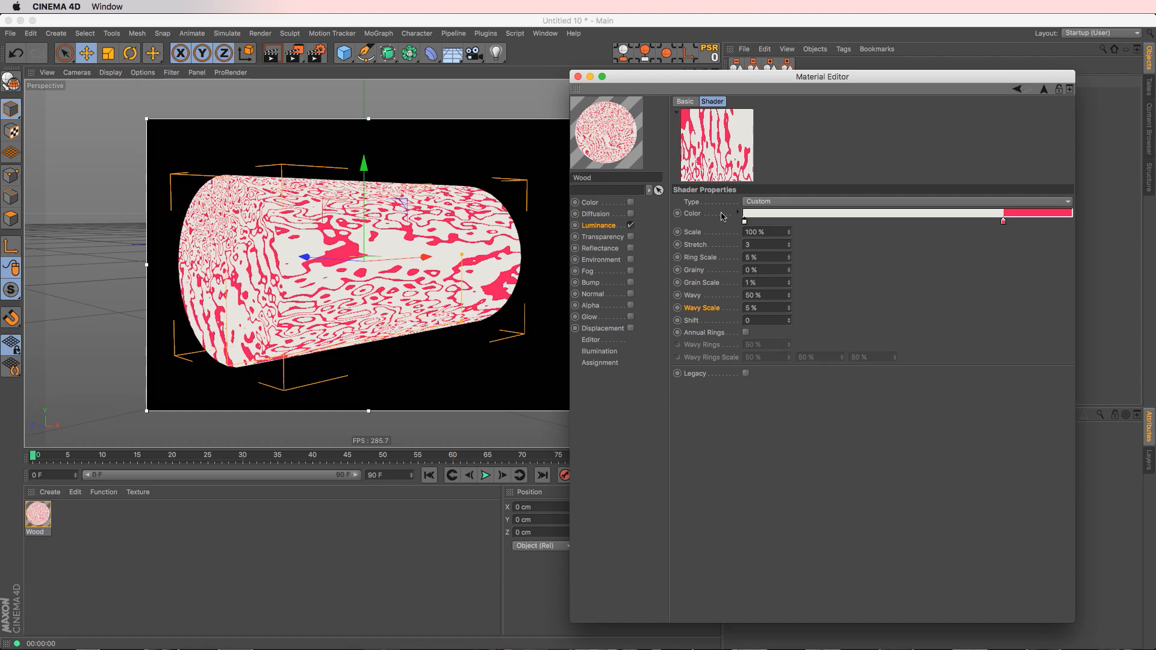
pyautogui.press('Return')
pyautogui.write('50')
pyautogui.press('Return')
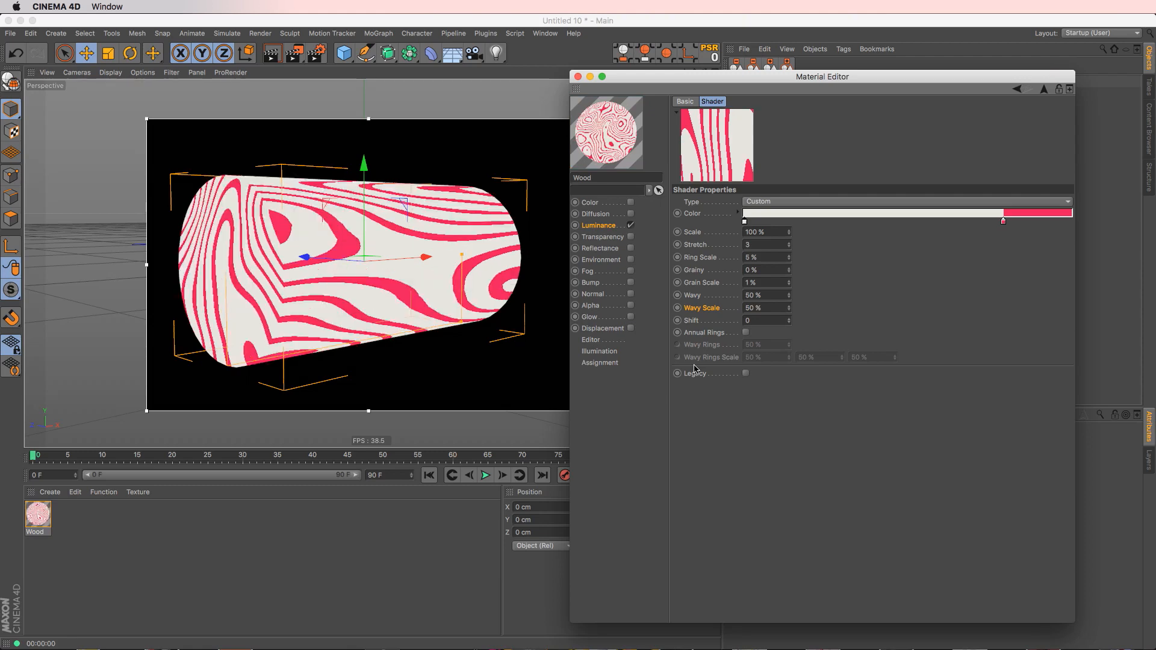
pyautogui.click(703, 322)
pyautogui.keyDown('alt'); pyautogui.moveTo(384, 237); pyautogui.dragTo(374, 261, button='right'); pyautogui.keyUp('alt')
pyautogui.keyDown('alt'); pyautogui.moveTo(374, 261); pyautogui.dragTo(342, 293, button='middle'); pyautogui.keyUp('alt')
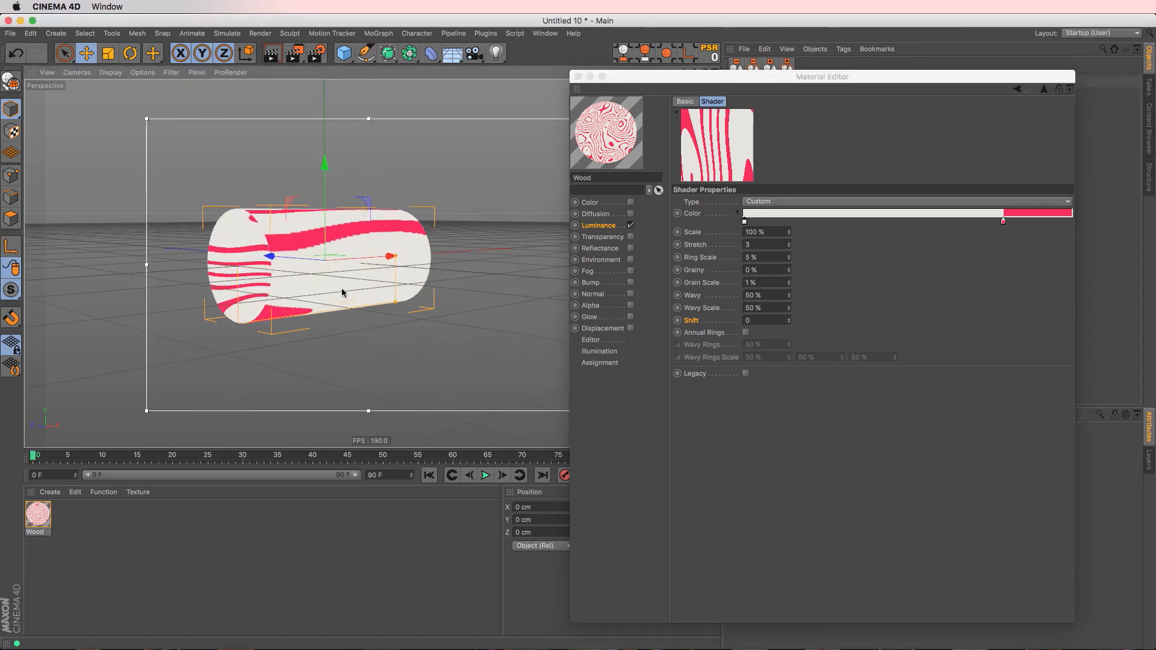
pyautogui.scroll(4, 333, 276)
pyautogui.keyDown('alt'); pyautogui.moveTo(398, 245); pyautogui.dragTo(435, 245, button='middle'); pyautogui.keyUp('alt')
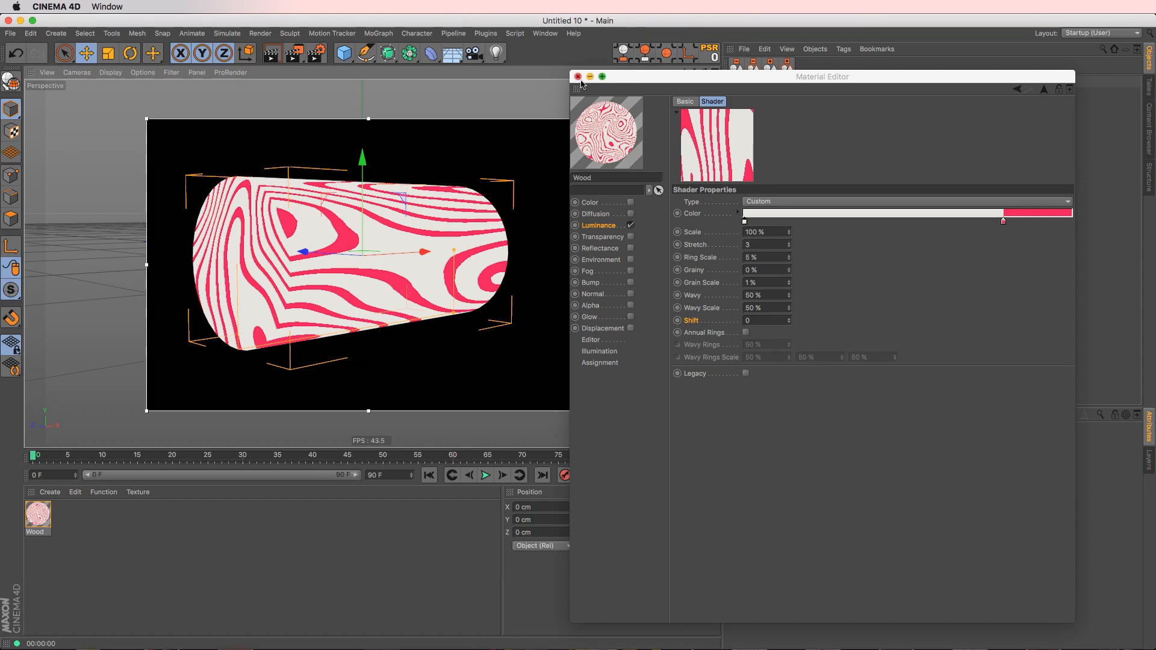
# - Duplicate the cylinder and move the copy along the Z axis to about -164 cm, beside the original
pyautogui.moveTo(582, 78); pyautogui.dragTo(629, 269)
pyautogui.click(385, 228)
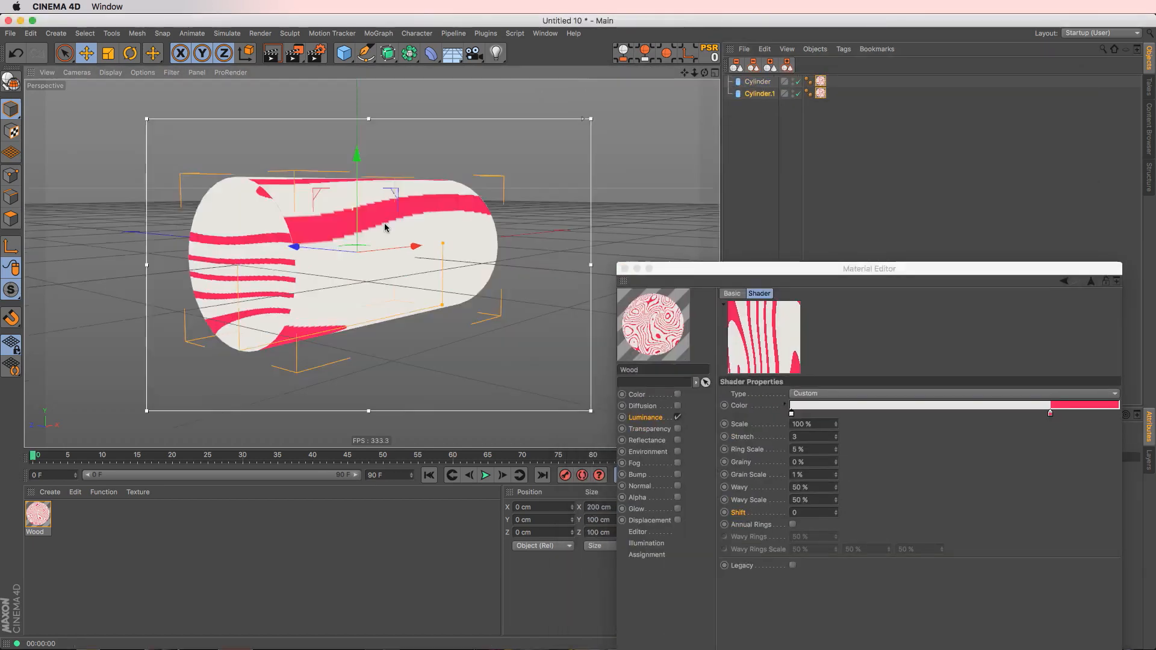
pyautogui.keyDown('alt'); pyautogui.moveTo(386, 228); pyautogui.dragTo(400, 236); pyautogui.keyUp('alt')
pyautogui.moveTo(258, 236); pyautogui.dragTo(433, 253)
pyautogui.keyDown('alt'); pyautogui.moveTo(363, 215); pyautogui.dragTo(381, 214); pyautogui.keyUp('alt')
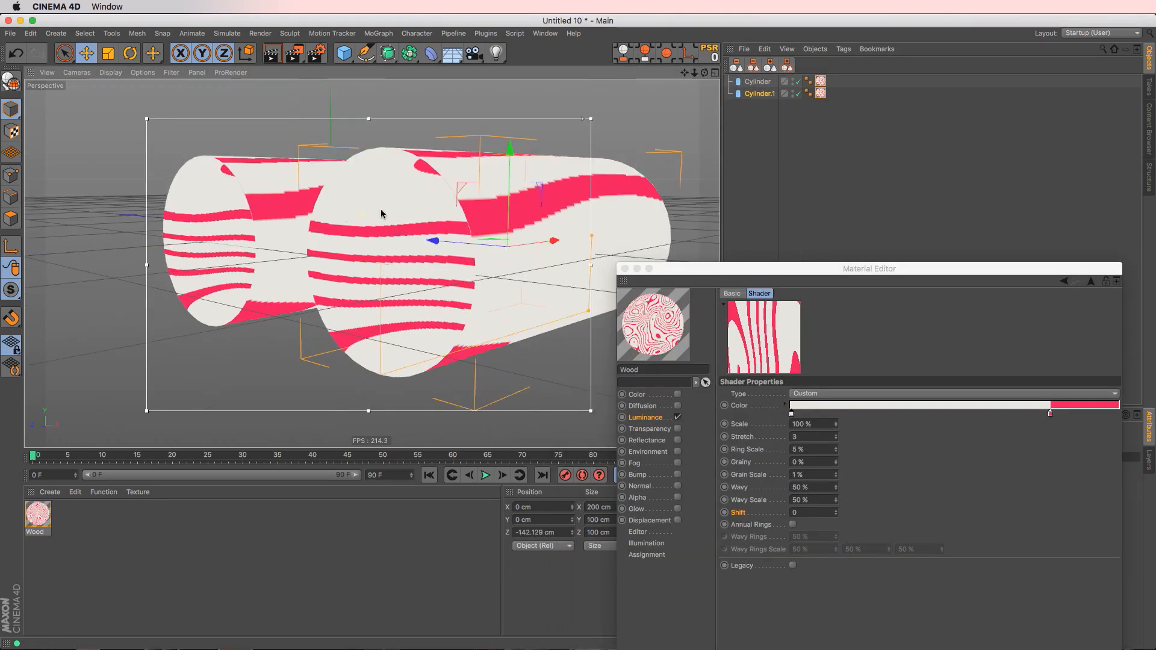
pyautogui.keyDown('alt'); pyautogui.moveTo(382, 214); pyautogui.dragTo(315, 227, button='right'); pyautogui.keyUp('alt')
pyautogui.keyDown('alt'); pyautogui.moveTo(465, 217); pyautogui.dragTo(408, 219, button='middle'); pyautogui.keyUp('alt')
pyautogui.moveTo(364, 233); pyautogui.dragTo(415, 261)
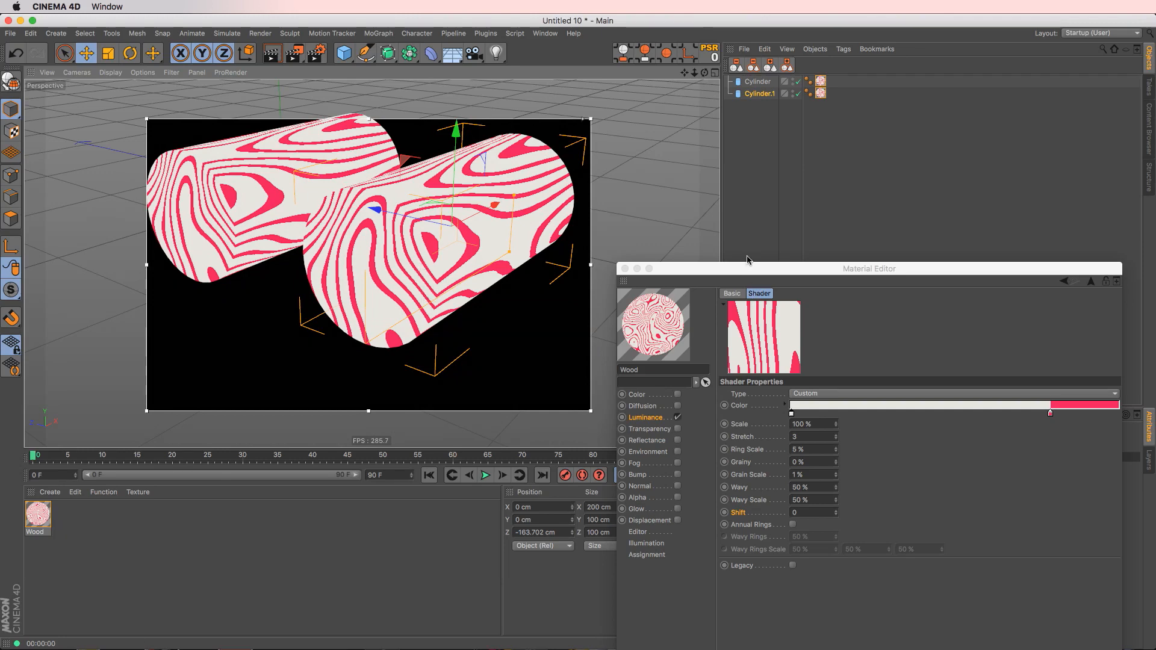
# - Set the Wood shader's Shift to about 11.7 for both cylinders' shared material
pyautogui.moveTo(747, 268); pyautogui.dragTo(705, 103)
pyautogui.click(794, 345)
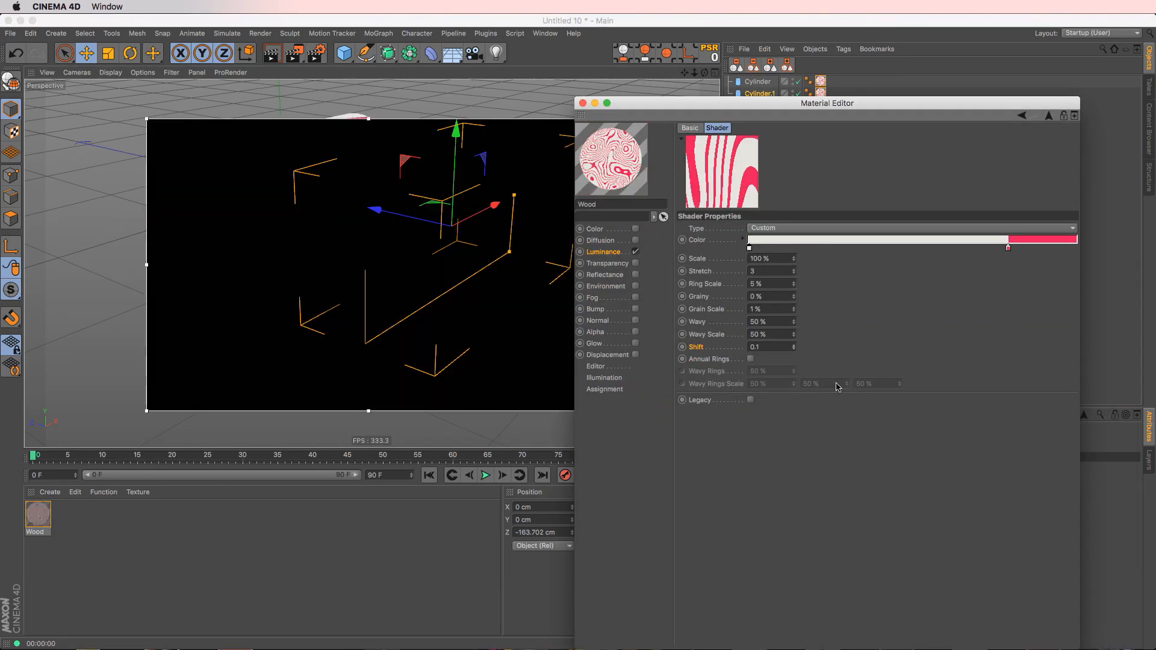
pyautogui.moveTo(797, 349); pyautogui.dragTo(797, 337)
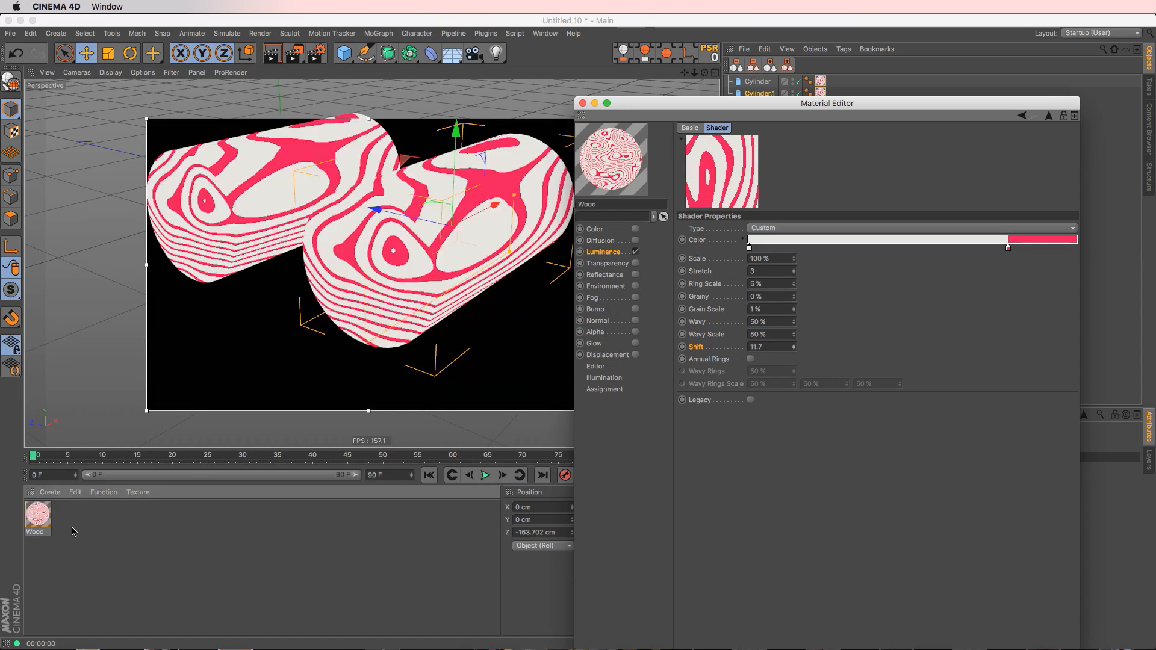
# - Duplicate the Wood material and assign the copy to the second cylinder
pyautogui.keyDown('ctrl'); pyautogui.moveTo(39, 516); pyautogui.dragTo(73, 532); pyautogui.keyUp('ctrl')
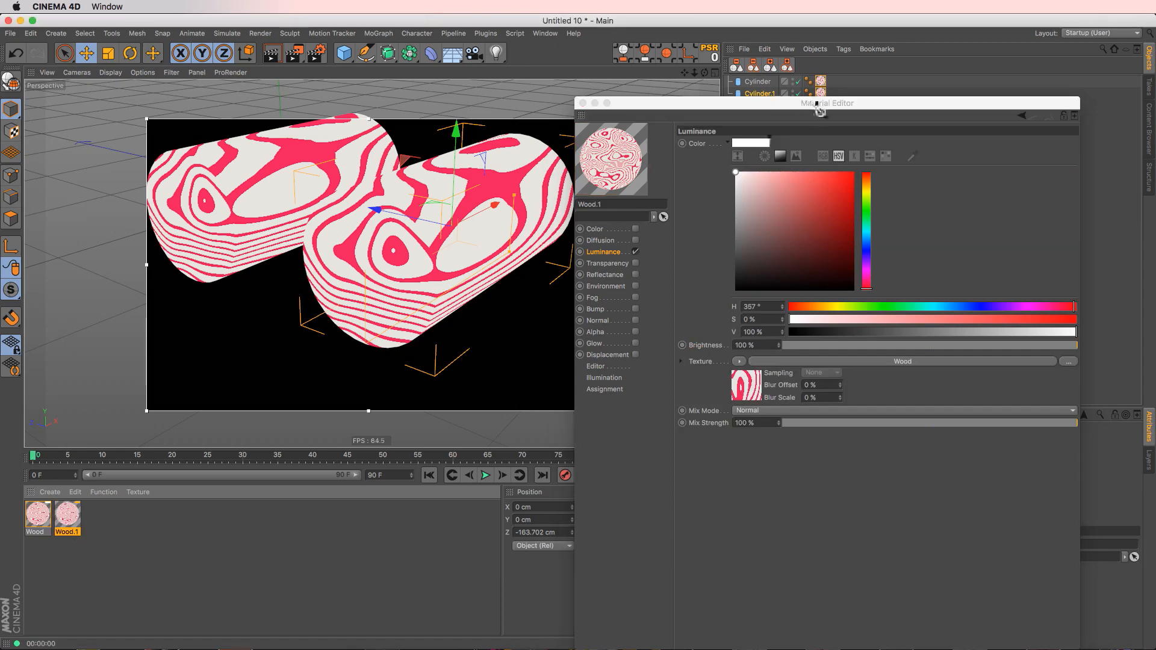
pyautogui.moveTo(822, 103)
pyautogui.mouseDown()
pyautogui.moveTo(817, 203)
pyautogui.moveTo(806, 110)
pyautogui.mouseUp()
pyautogui.click(763, 95)
pyautogui.click(820, 95)
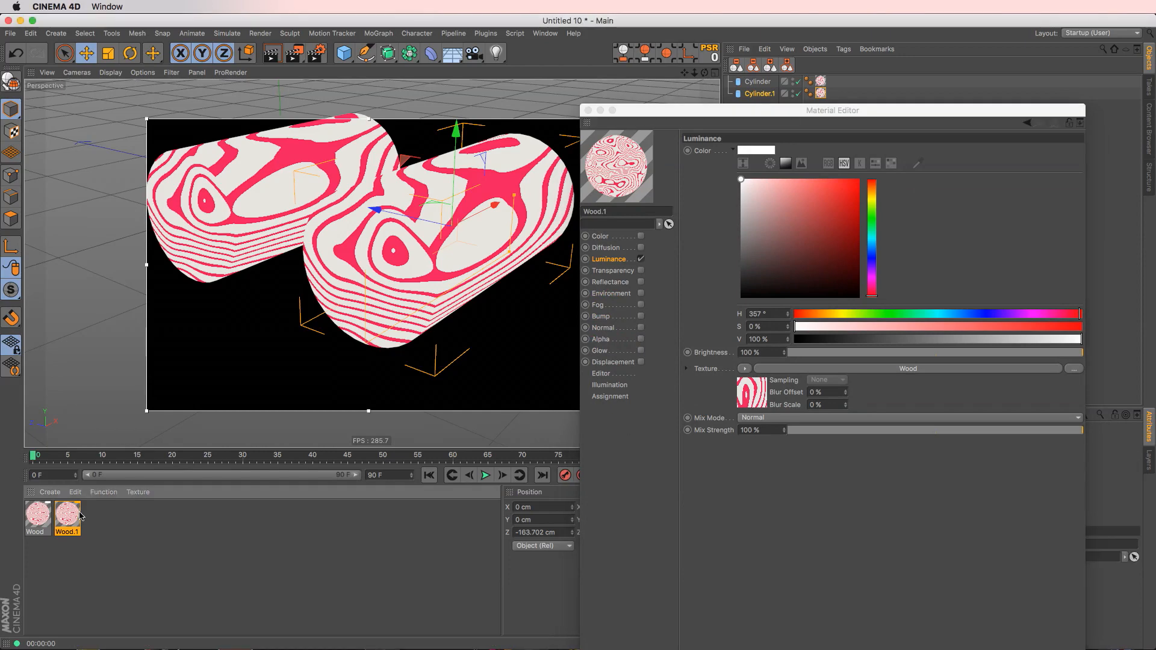
# - Try the copied material's Wood shader Shift at 16.4, 8.4 and 5.6, and set it to 3.9
pyautogui.click(787, 369)
pyautogui.moveTo(800, 355); pyautogui.dragTo(821, 338)
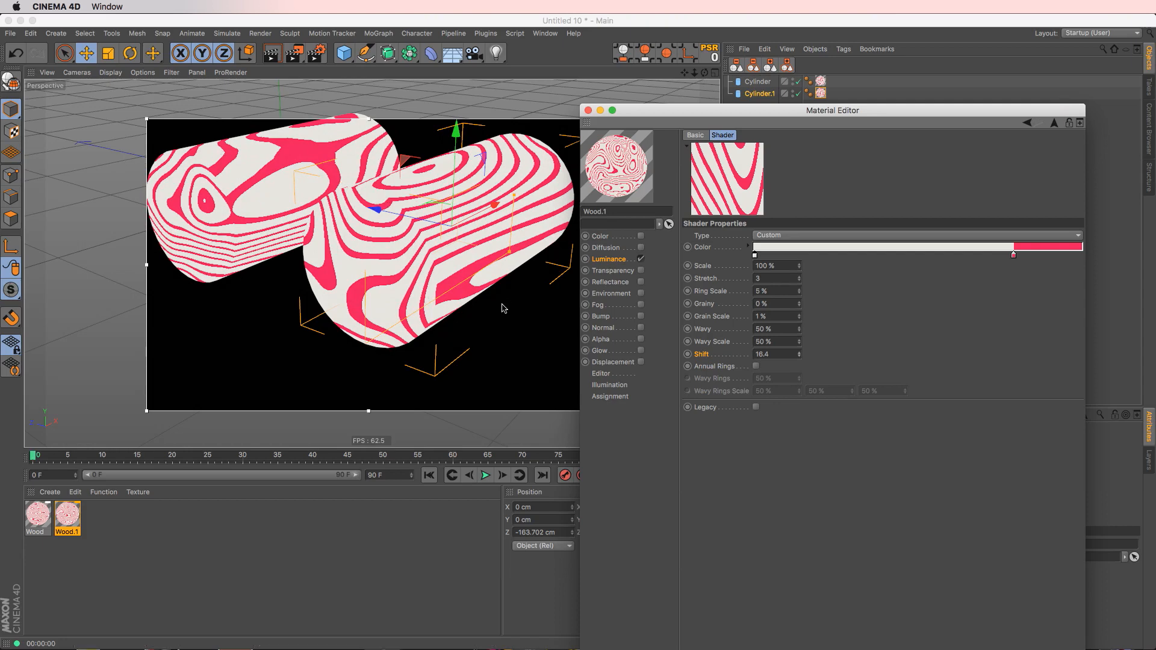
pyautogui.moveTo(799, 354); pyautogui.dragTo(798, 436)
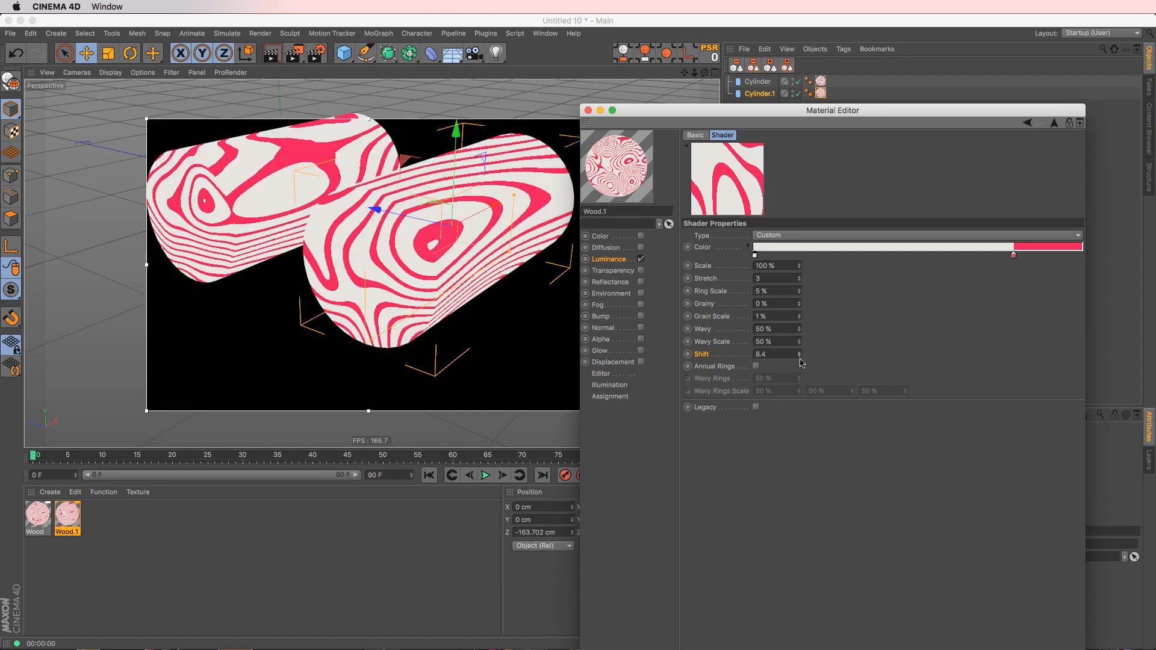
pyautogui.moveTo(801, 357); pyautogui.dragTo(802, 373)
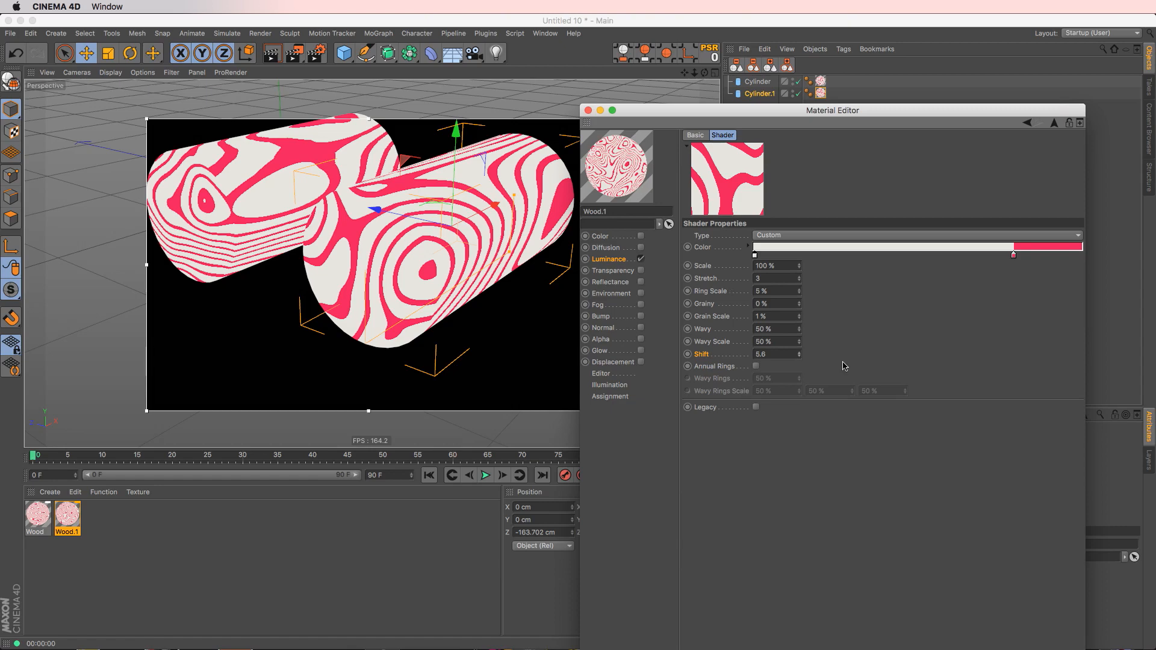
pyautogui.moveTo(800, 356); pyautogui.dragTo(801, 367)
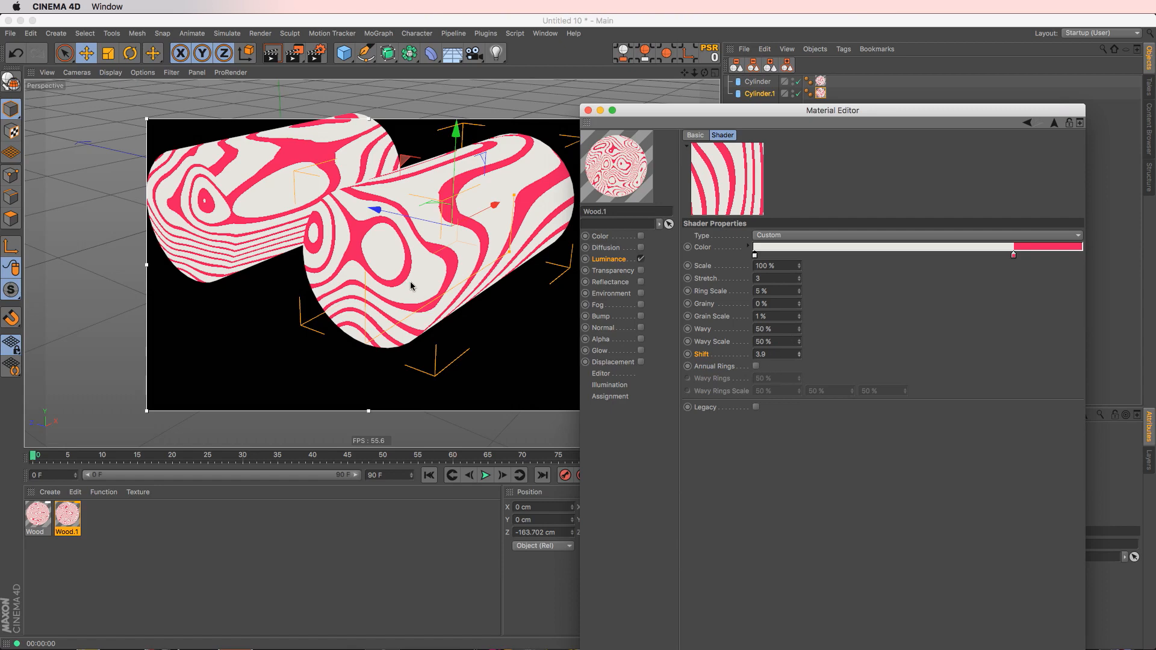
pyautogui.keyDown('alt'); pyautogui.moveTo(410, 283); pyautogui.dragTo(396, 289); pyautogui.keyUp('alt')
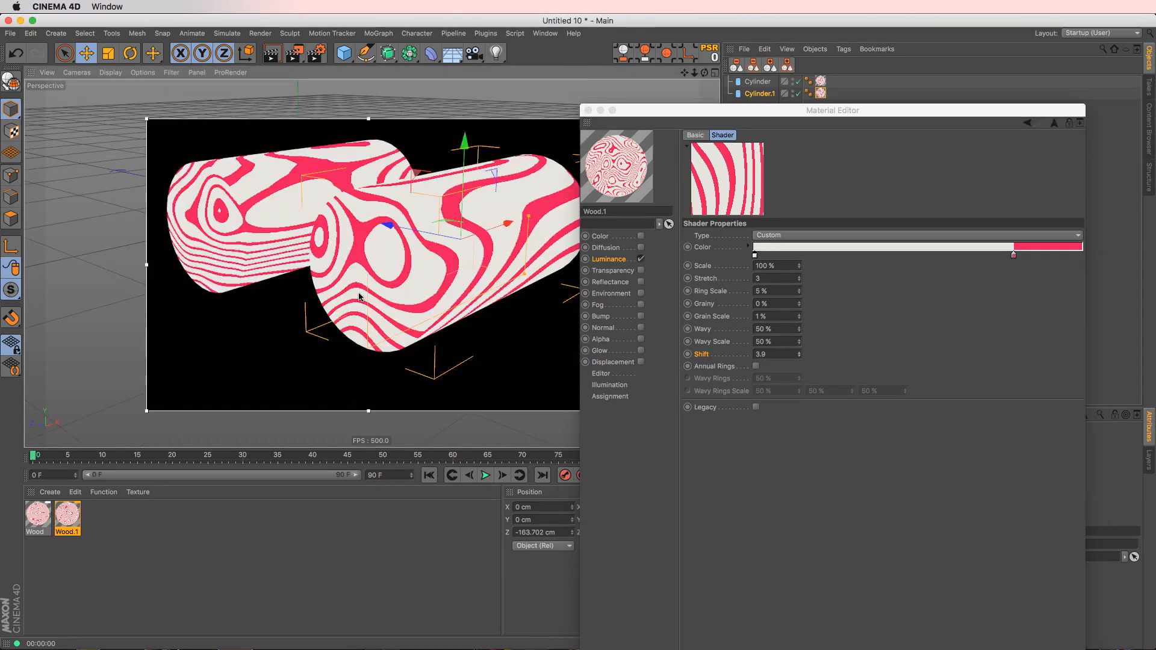
# - Delete the second cylinder and the duplicated wood material
pyautogui.click(761, 95)
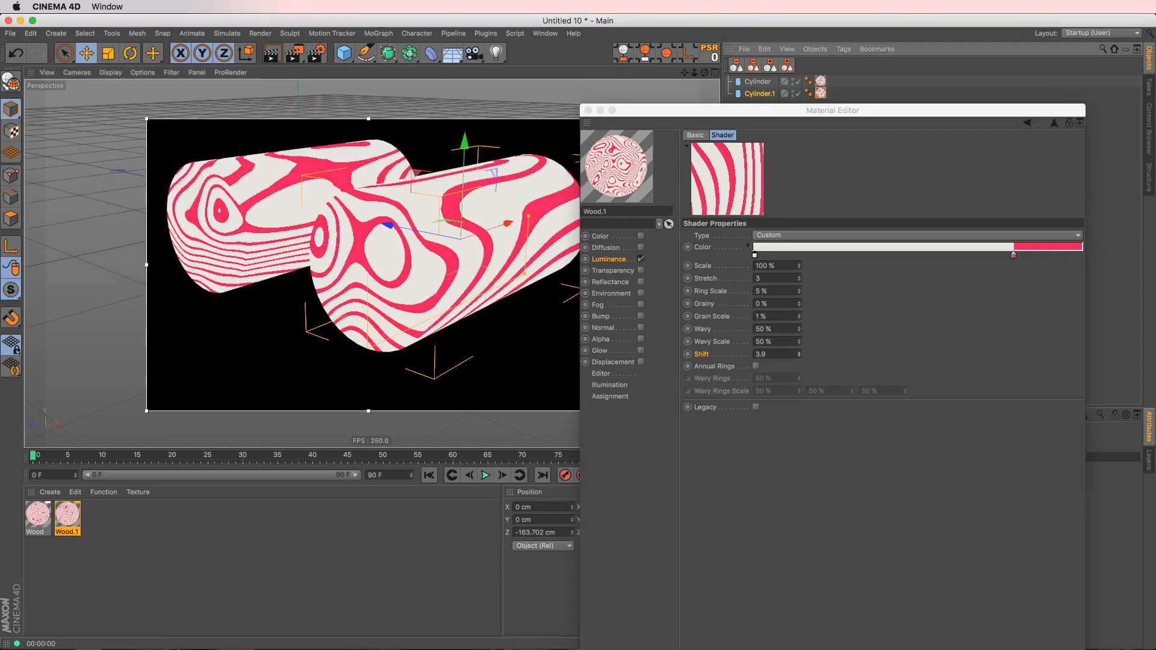
pyautogui.press('Delete')
pyautogui.click(75, 522)
pyautogui.press('Delete')
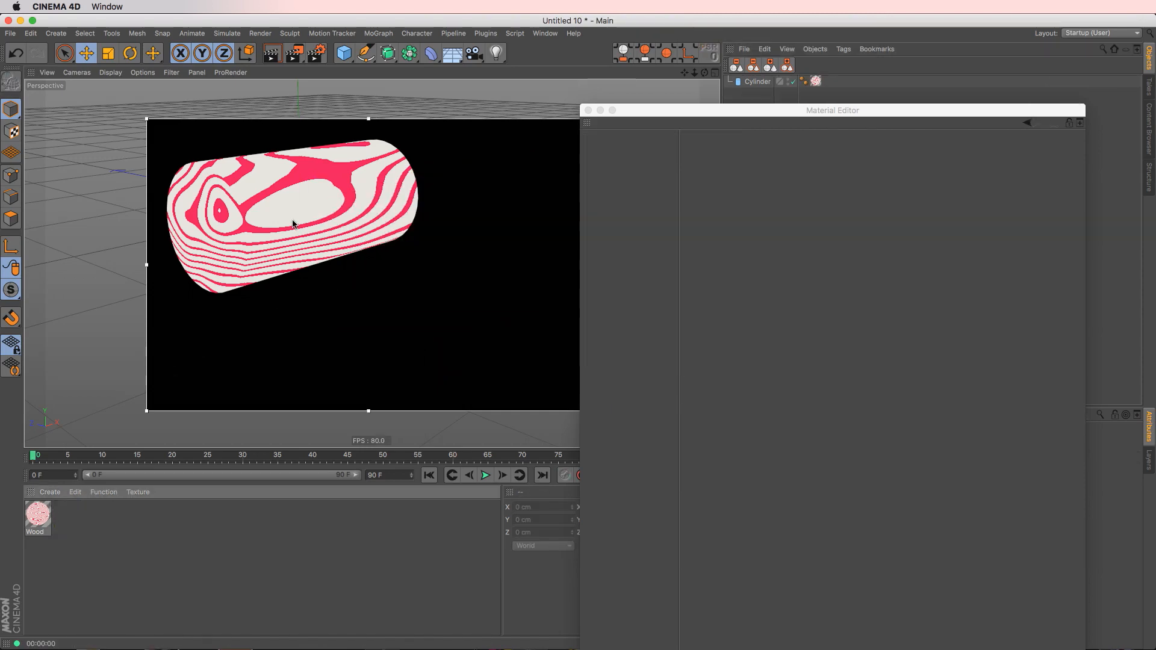
# - Reopen the original Wood material's shader settings and reset Shift to 0
pyautogui.keyDown('alt'); pyautogui.moveTo(292, 225); pyautogui.dragTo(322, 248, button='middle'); pyautogui.keyUp('alt')
pyautogui.doubleClick(26, 510)
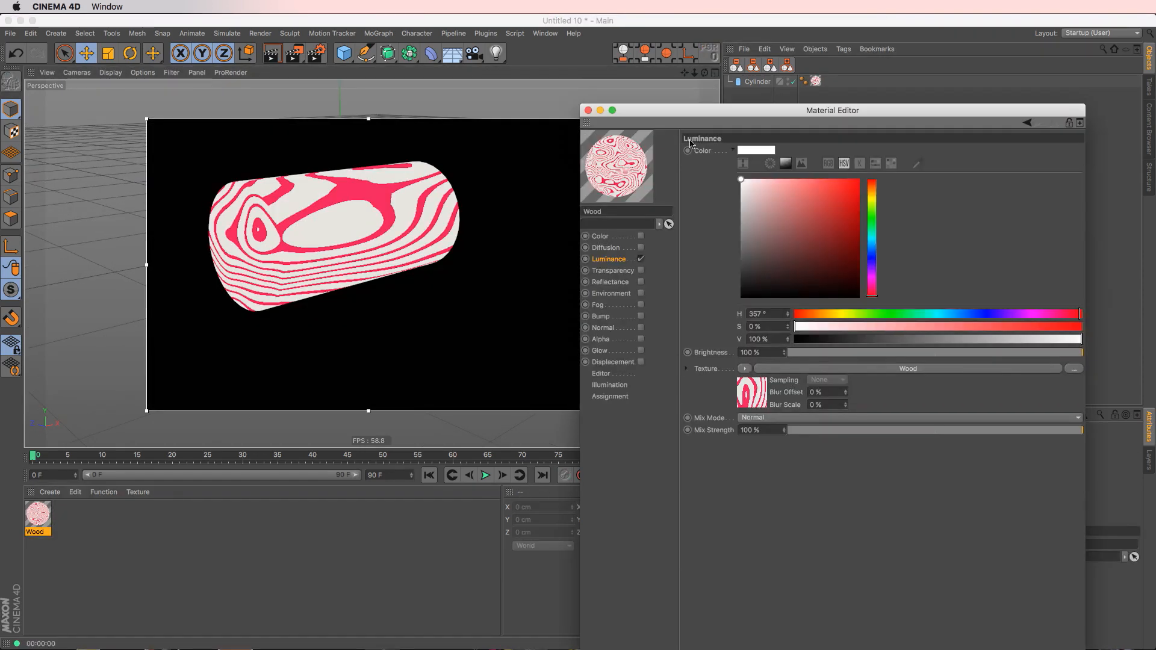
pyautogui.moveTo(703, 112); pyautogui.dragTo(676, 98)
pyautogui.click(747, 354)
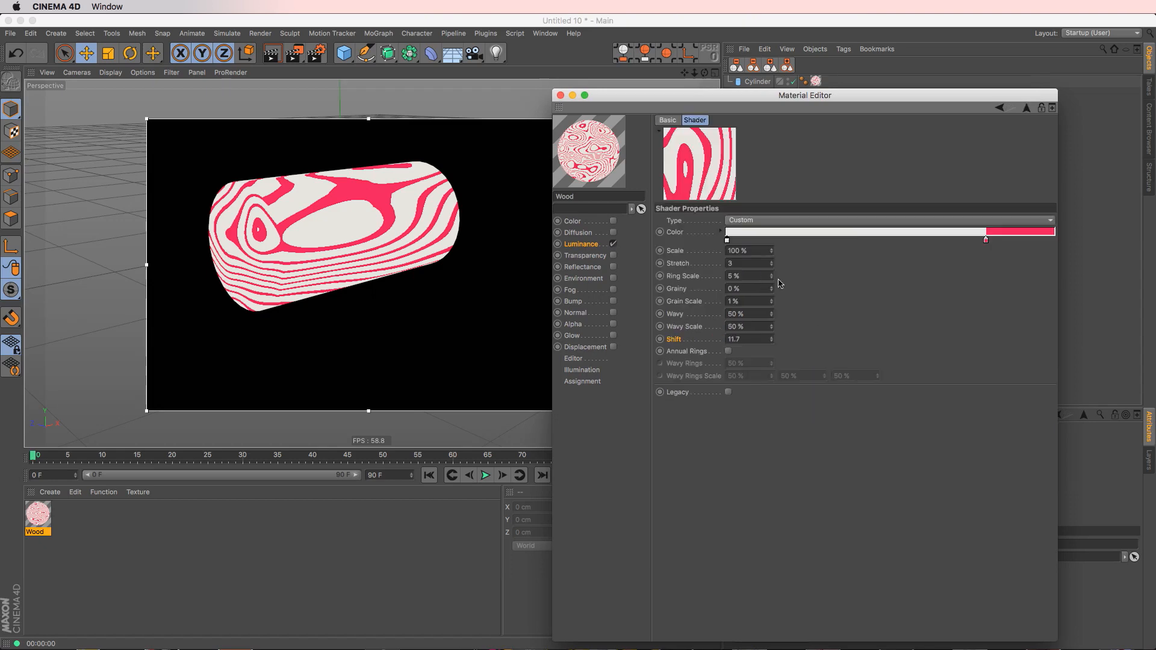
pyautogui.keyDown('alt'); pyautogui.moveTo(384, 225); pyautogui.dragTo(394, 229, button='middle'); pyautogui.keyUp('alt')
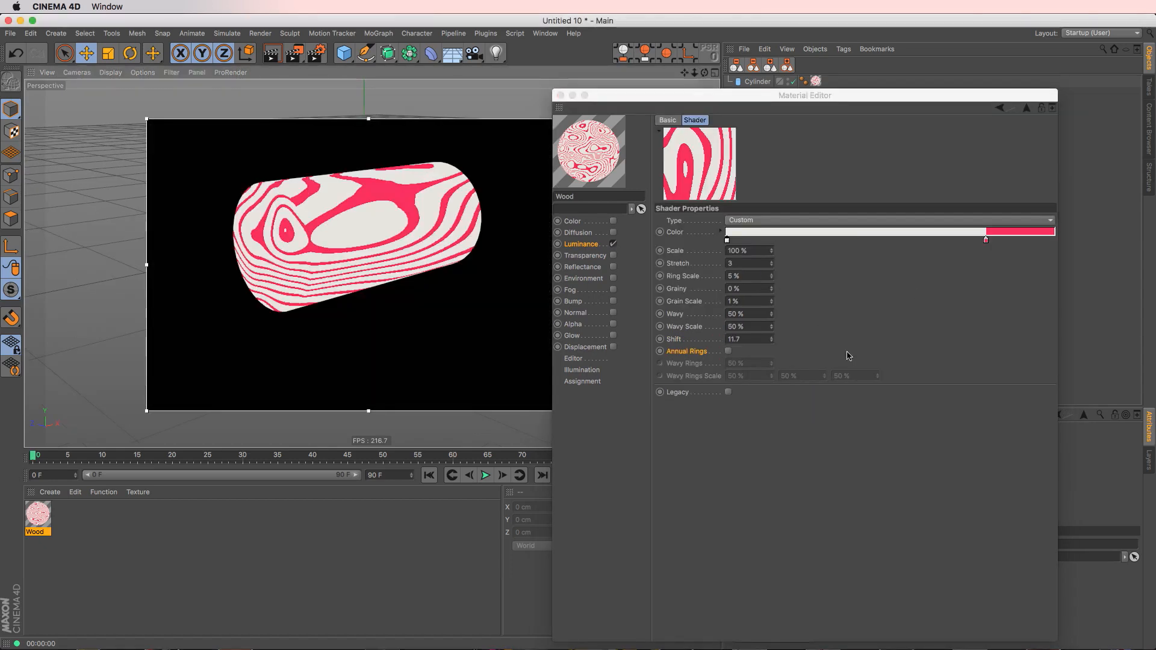
pyautogui.doubleClick(748, 339)
pyautogui.write('0')
pyautogui.press('Return')
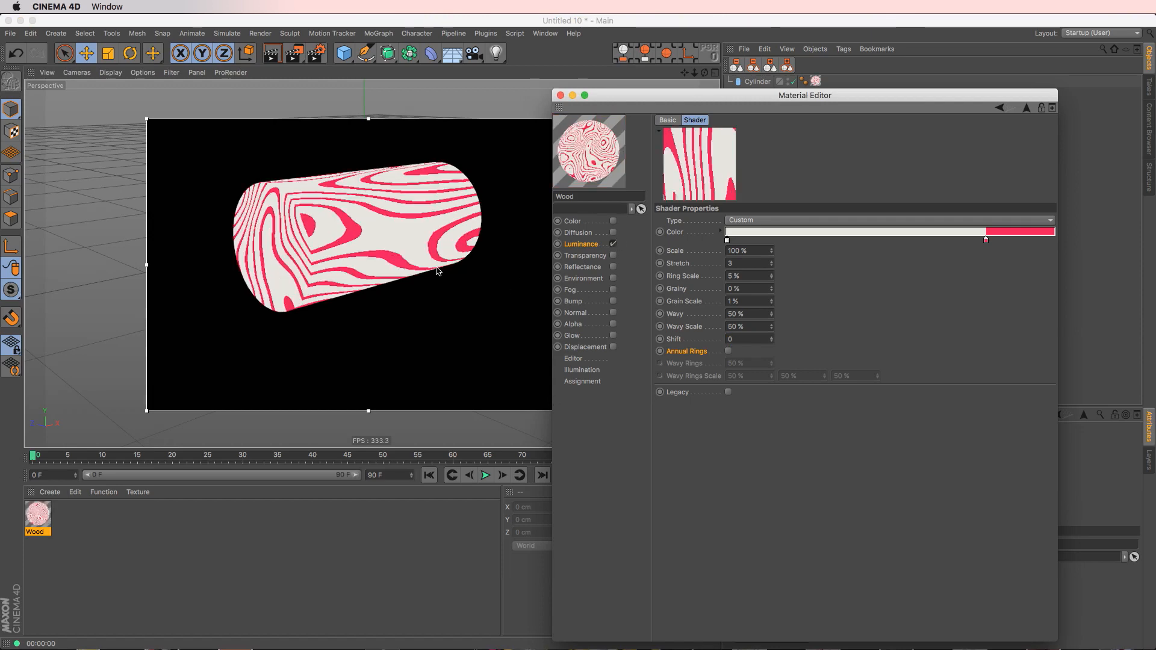
# - Try the Wood shader's Annual Rings option on the cylinder, and turn it off again
pyautogui.click(388, 231)
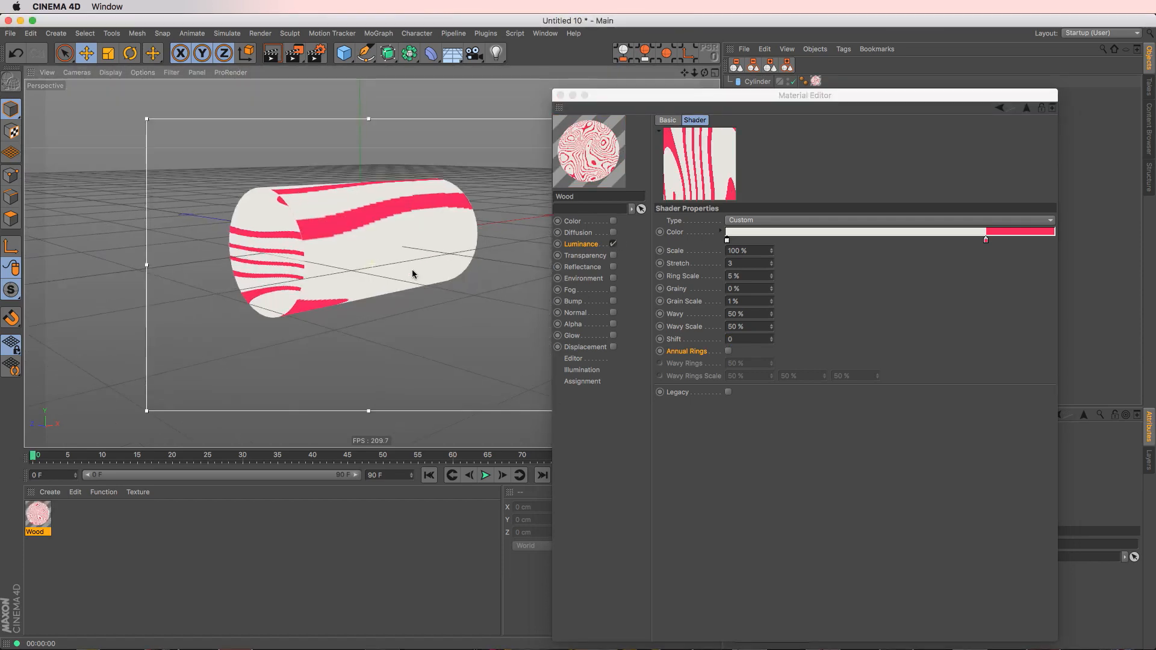
pyautogui.click(691, 356)
pyautogui.click(729, 351)
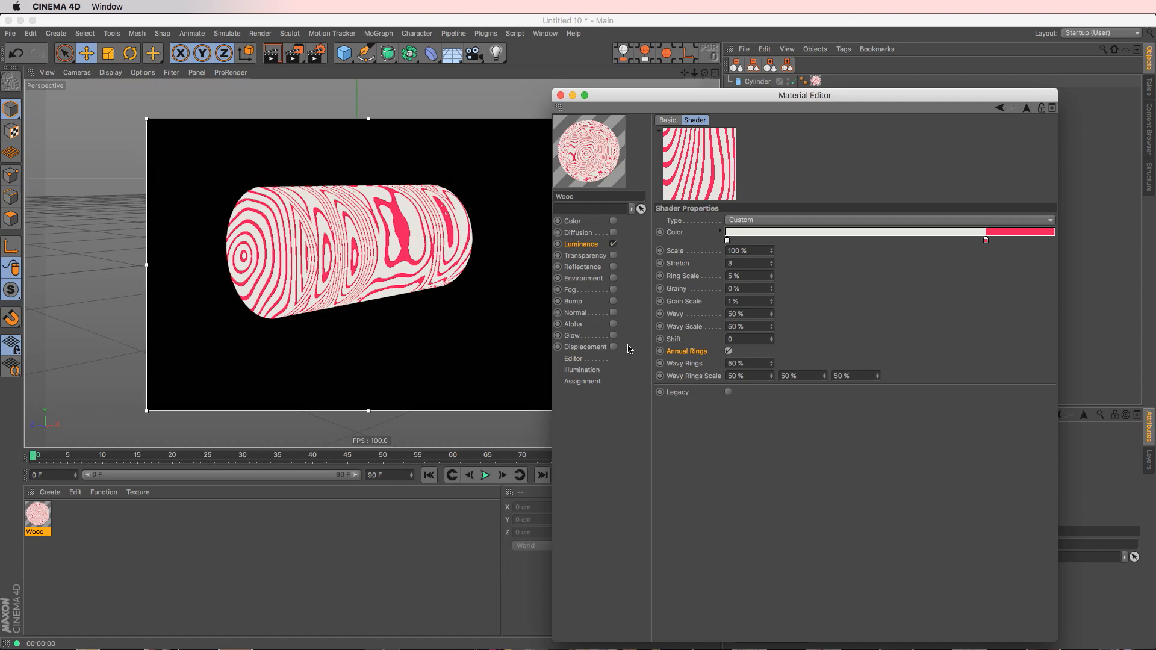
pyautogui.click(728, 352)
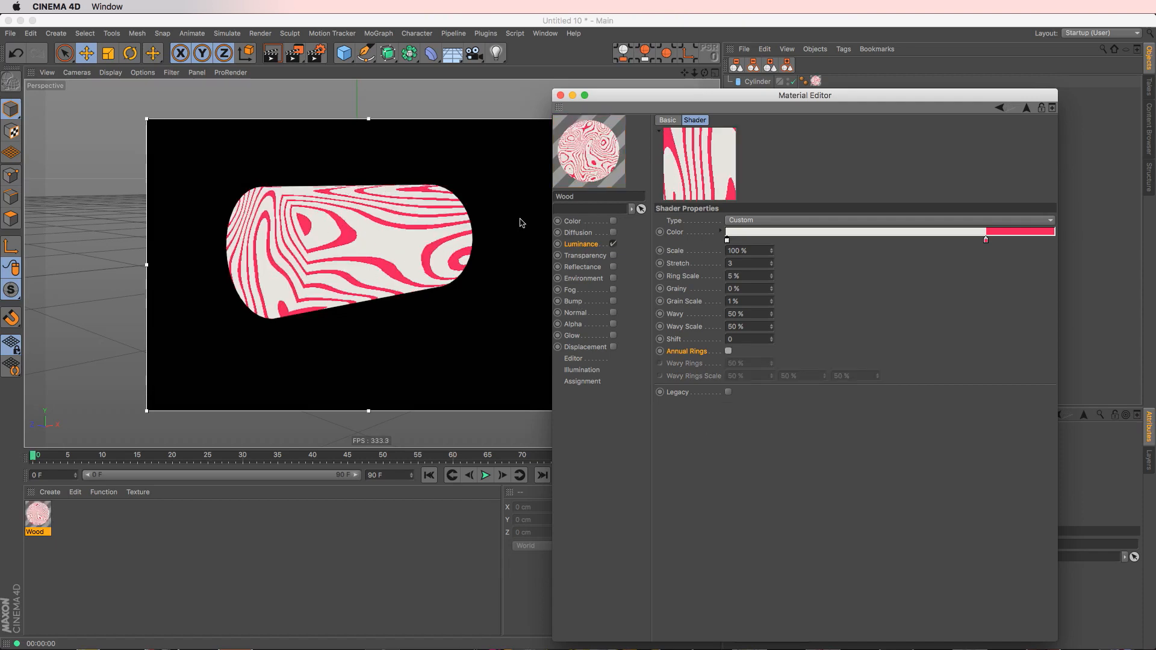
# - Duplicate the Wood material and rename the copy Rings
pyautogui.click(590, 200)
pyautogui.keyDown('ctrl'); pyautogui.moveTo(38, 519); pyautogui.dragTo(82, 533); pyautogui.keyUp('ctrl')
pyautogui.click(71, 534)
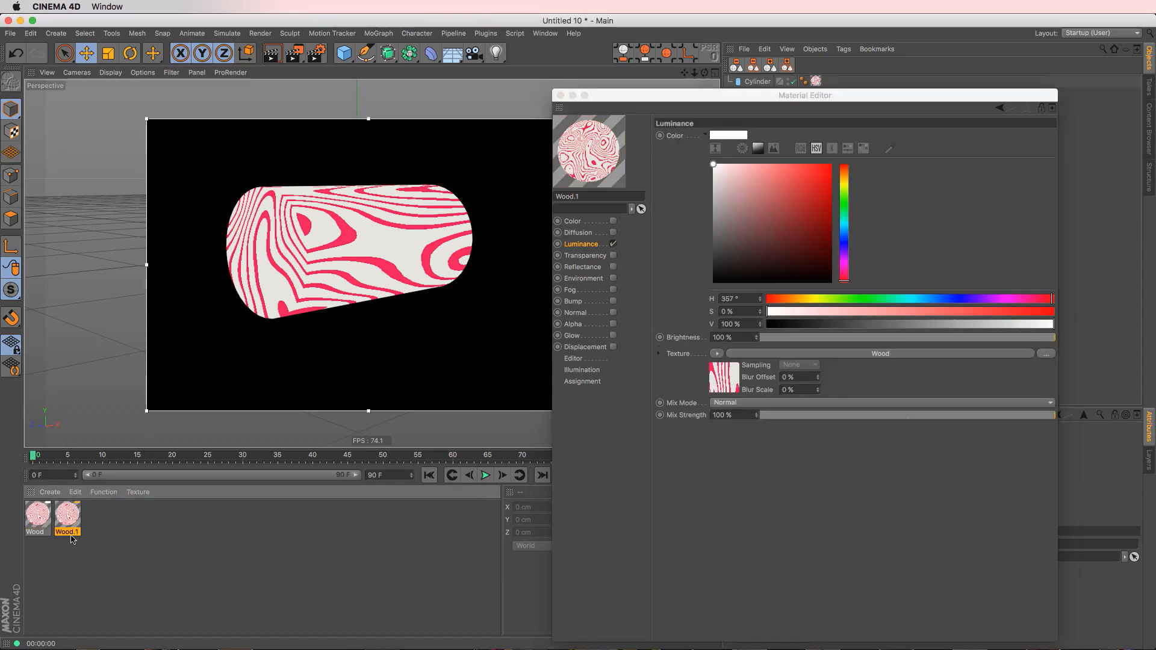
pyautogui.doubleClick(67, 532)
pyautogui.write('Rin')
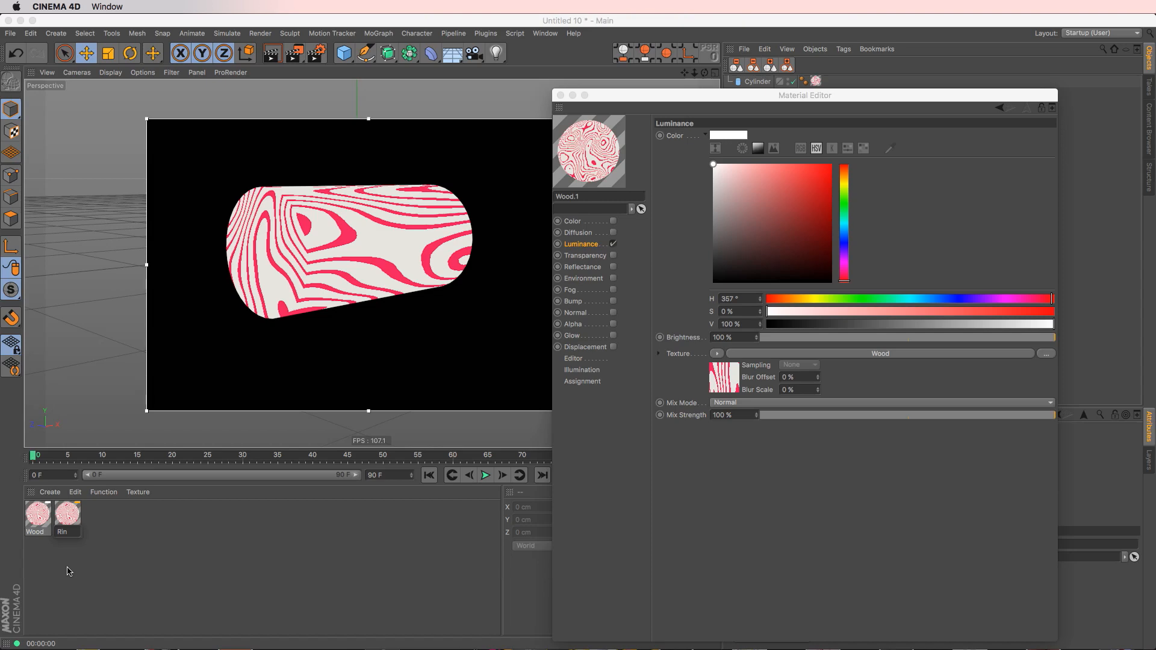
pyautogui.write('gs')
pyautogui.press('Return')
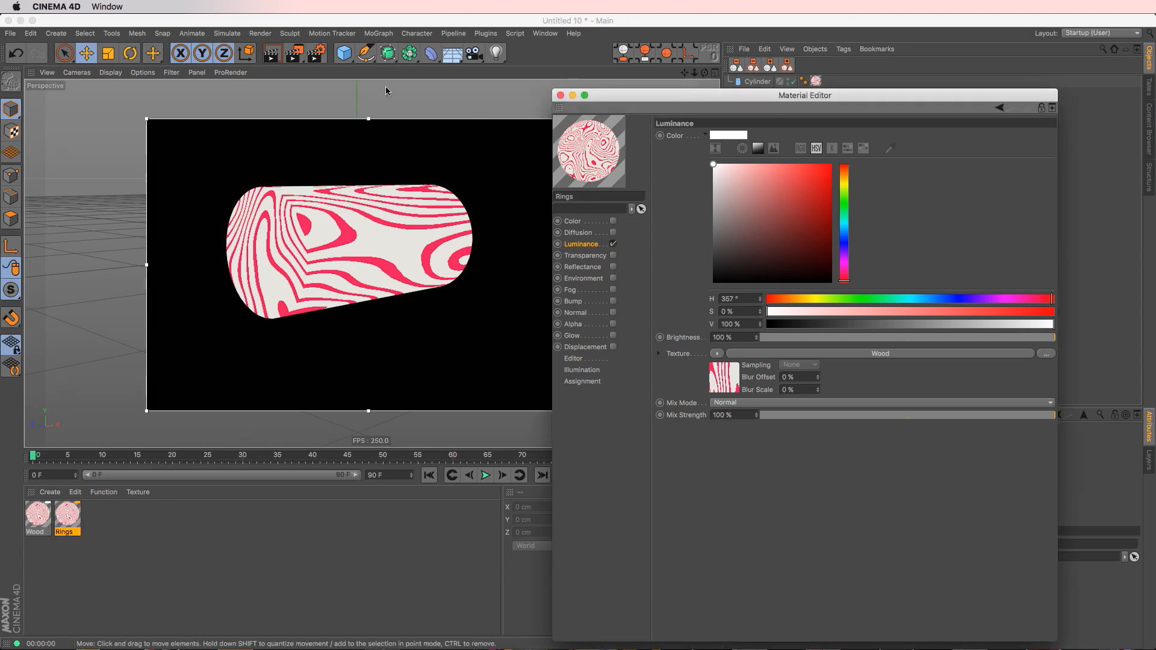
# - Turn off the interactive render region and make the cylinder editable
pyautogui.click(427, 68)
pyautogui.moveTo(314, 58); pyautogui.dragTo(362, 327)
pyautogui.click(746, 81)
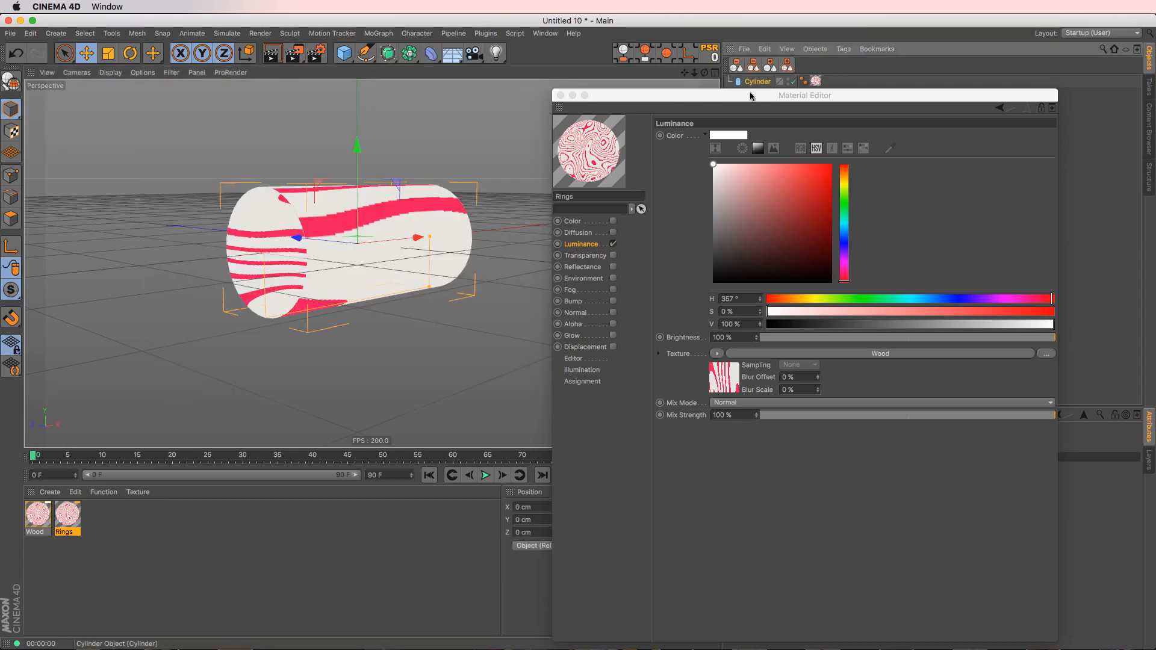
pyautogui.press('c')
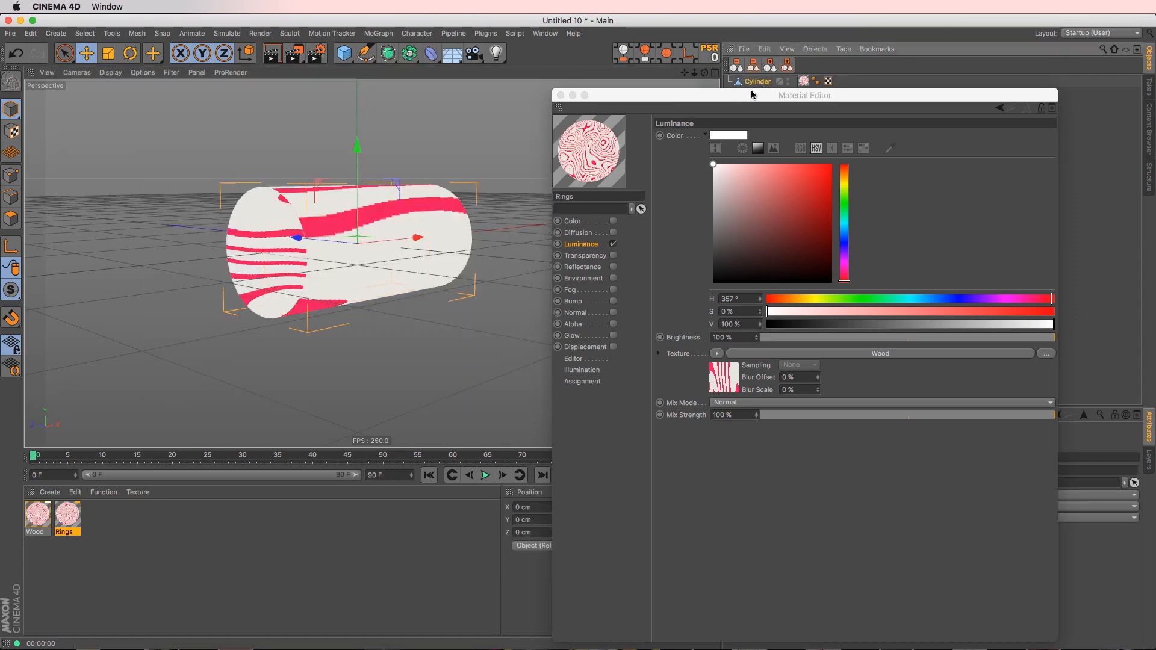
# - Loop-select the polygons of both end caps of the cylinder in Polygon mode
pyautogui.click(11, 218)
pyautogui.rightClick(268, 248)
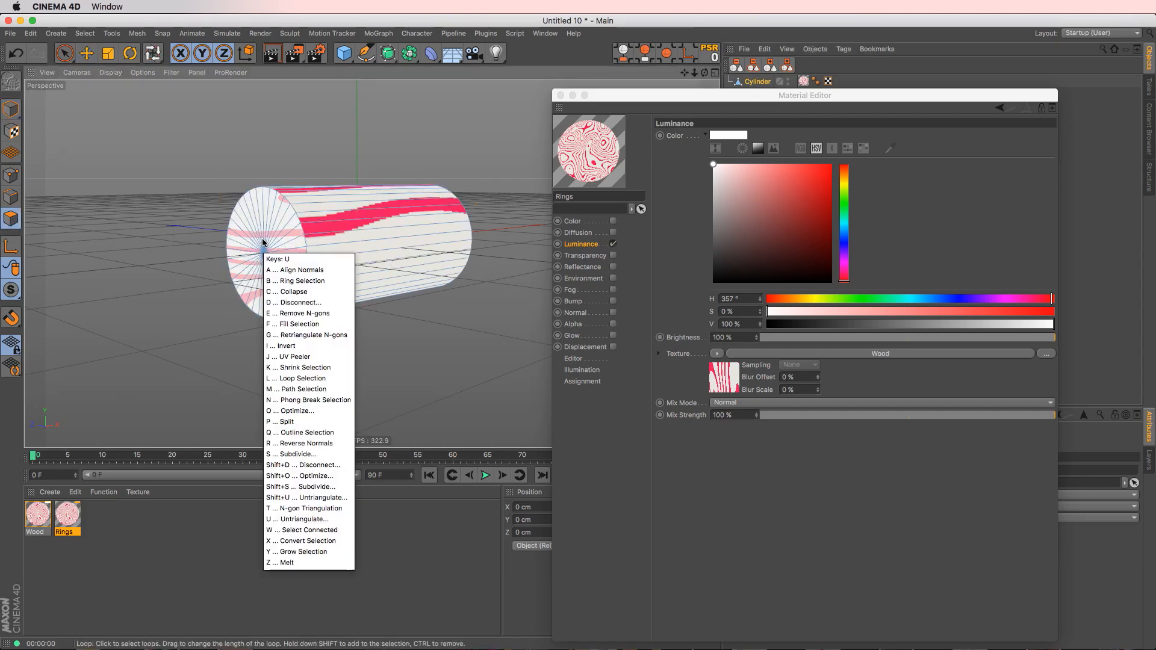
pyautogui.click(283, 263)
pyautogui.click(283, 282)
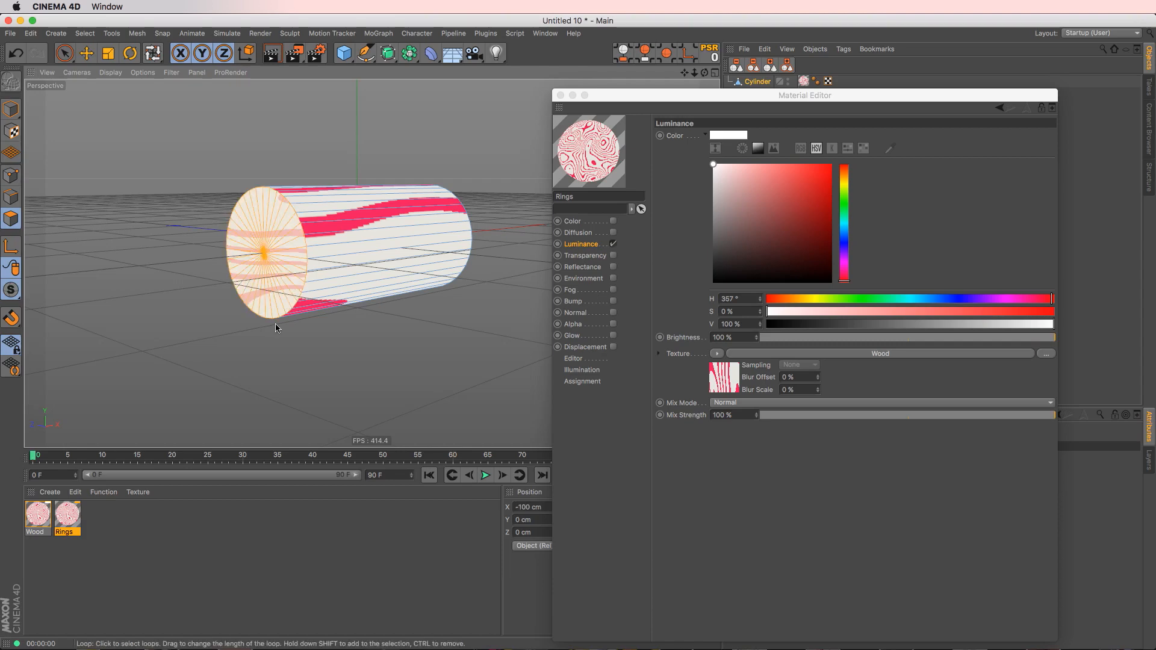
pyautogui.keyDown('alt'); pyautogui.moveTo(406, 253); pyautogui.dragTo(249, 271); pyautogui.keyUp('alt')
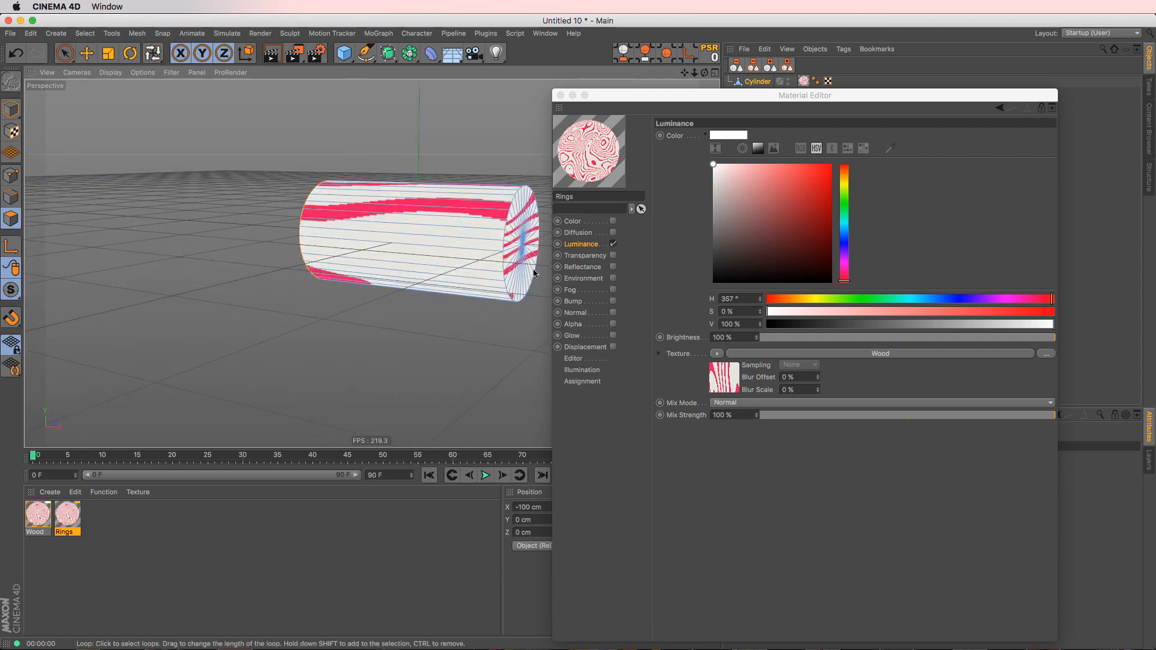
pyautogui.keyDown('shift'); pyautogui.click(516, 270); pyautogui.keyUp('shift')
pyautogui.keyDown('alt'); pyautogui.moveTo(439, 254); pyautogui.dragTo(572, 243); pyautogui.keyUp('alt')
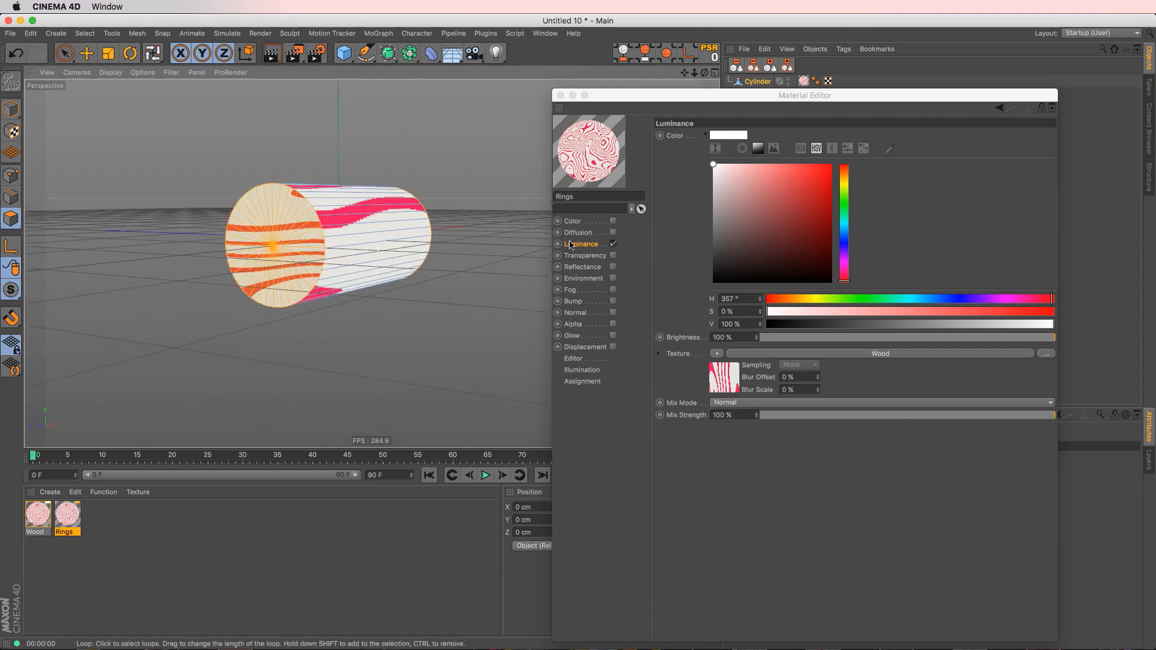
# - Apply the Rings material to the selected end caps, restart the interactive render region, and enable Annual Rings in its Wood shader
pyautogui.hotkey('alt', 's')
pyautogui.moveTo(65, 522); pyautogui.dragTo(280, 262)
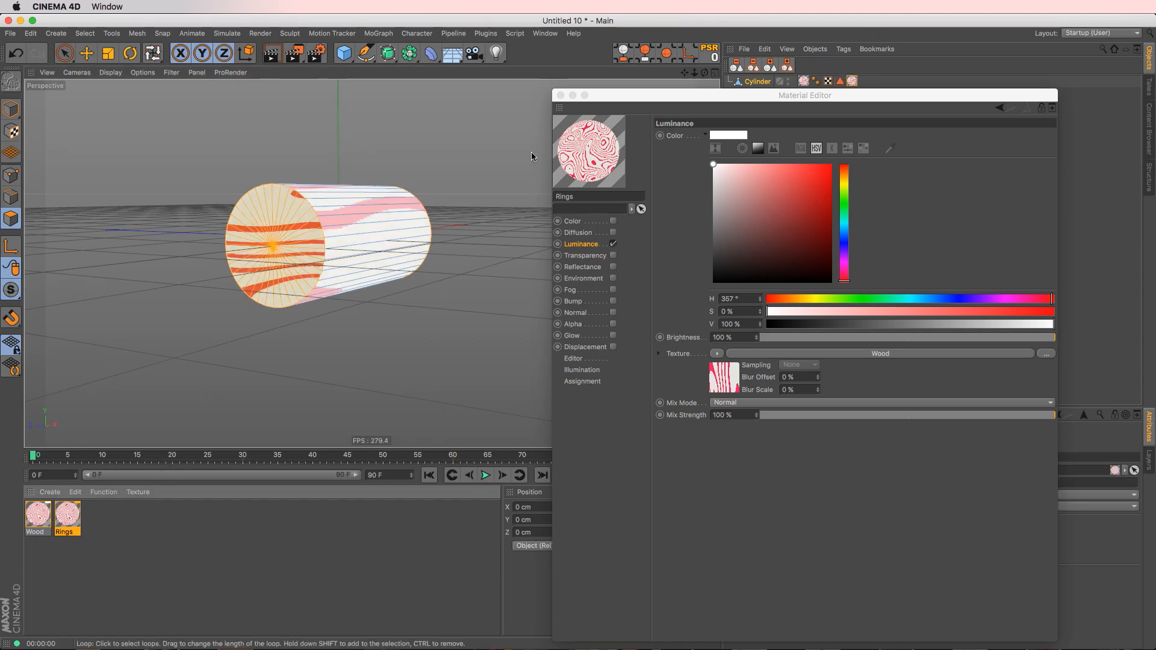
pyautogui.click(87, 54)
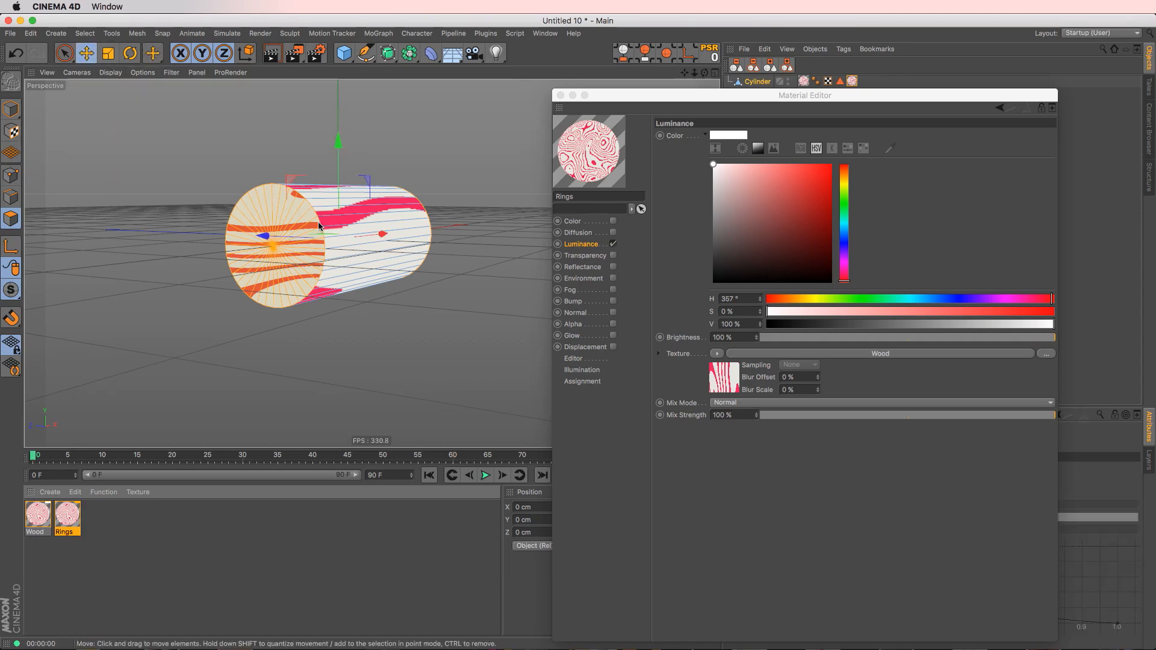
pyautogui.hotkey('alt', 'r')
pyautogui.keyDown('alt'); pyautogui.moveTo(321, 251); pyautogui.dragTo(293, 278); pyautogui.keyUp('alt')
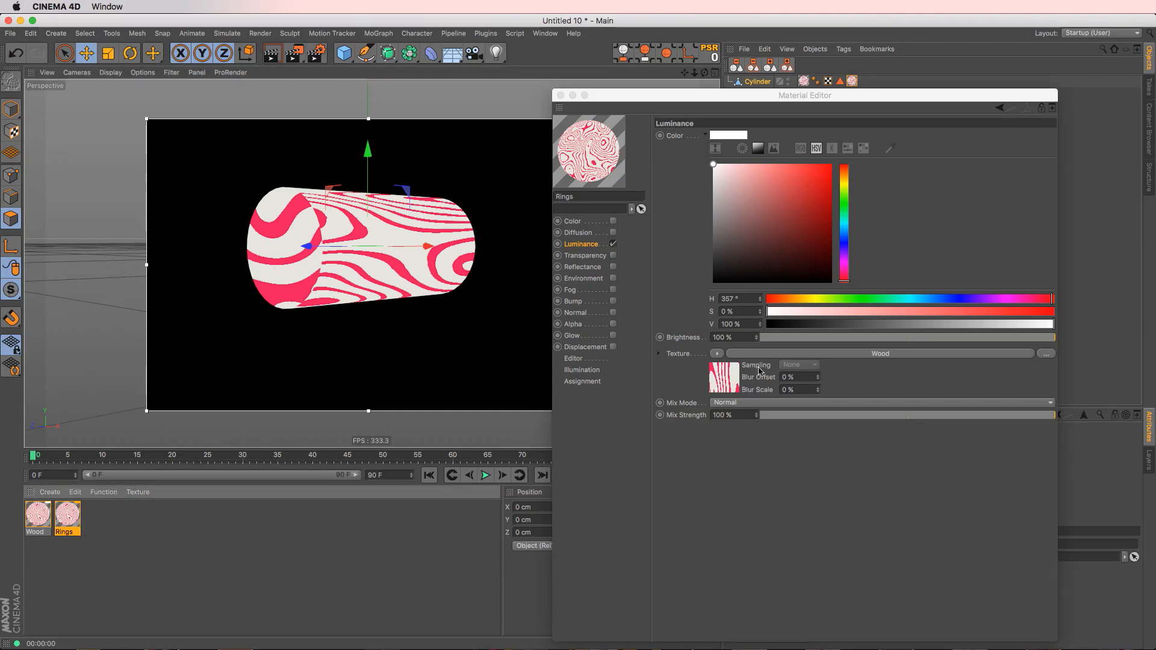
pyautogui.click(771, 354)
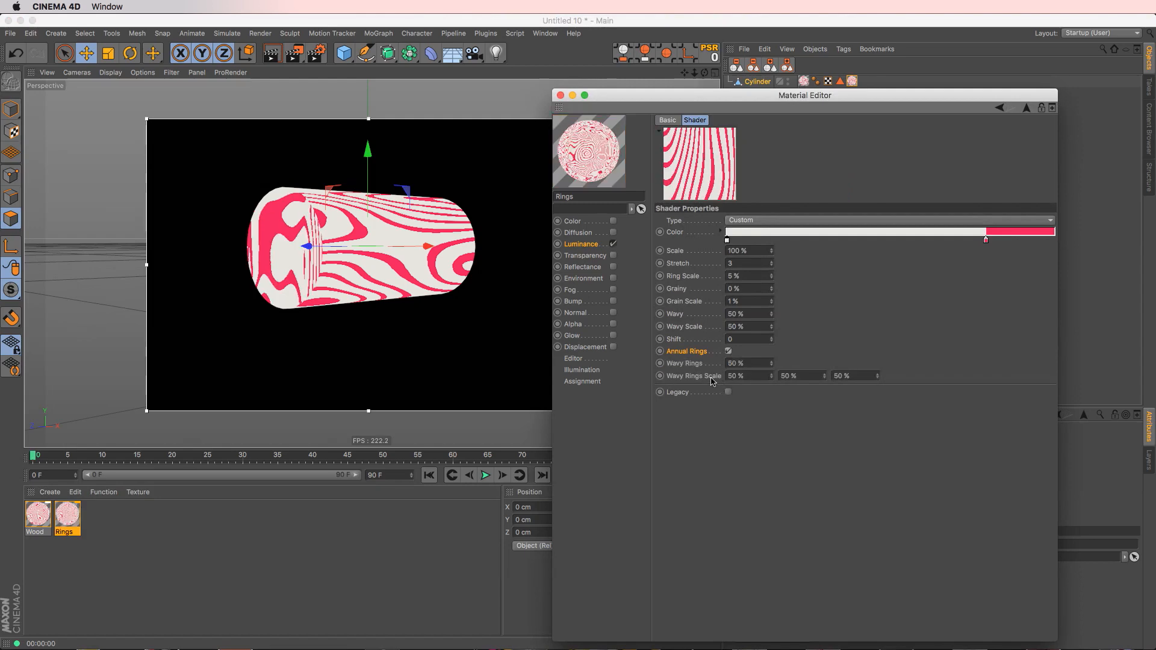
# - Rotate the Rings texture about its vertical axis in Texture mode with axis modification on, so concentric rings face the log's end
pyautogui.click(72, 193)
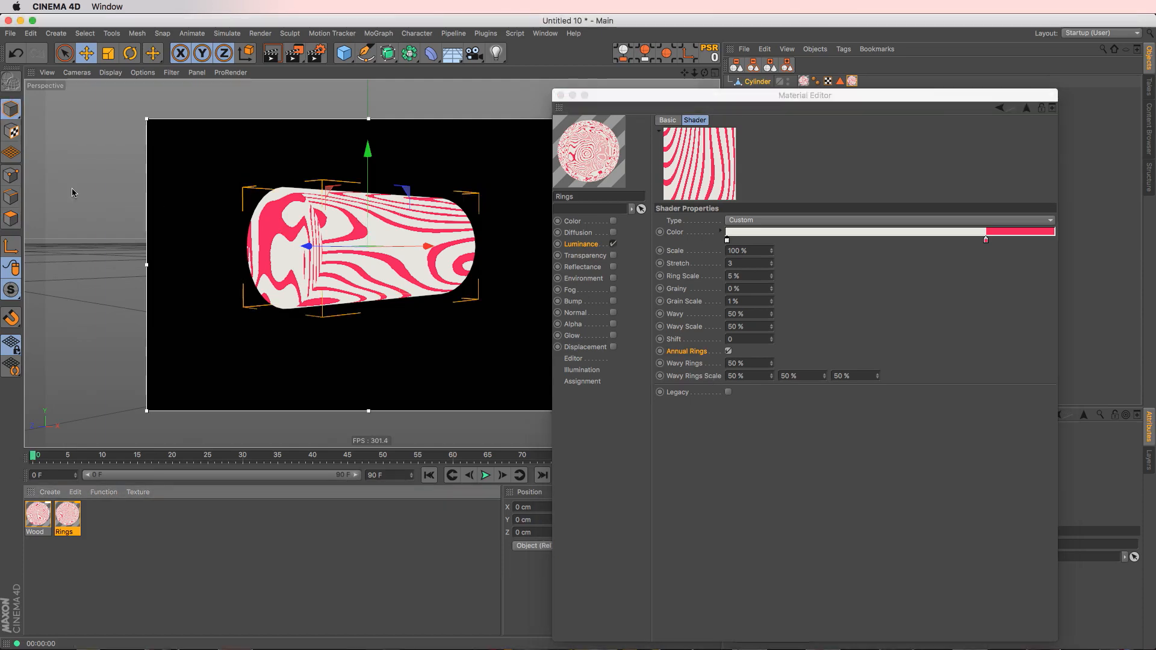
pyautogui.click(11, 132)
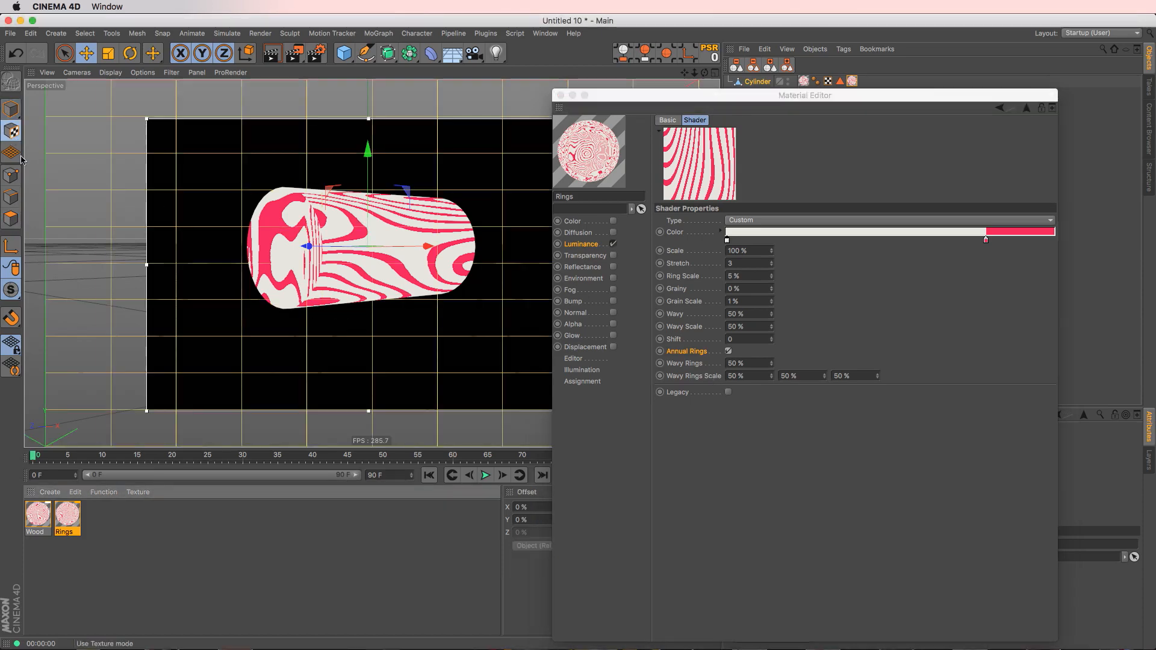
pyautogui.click(12, 249)
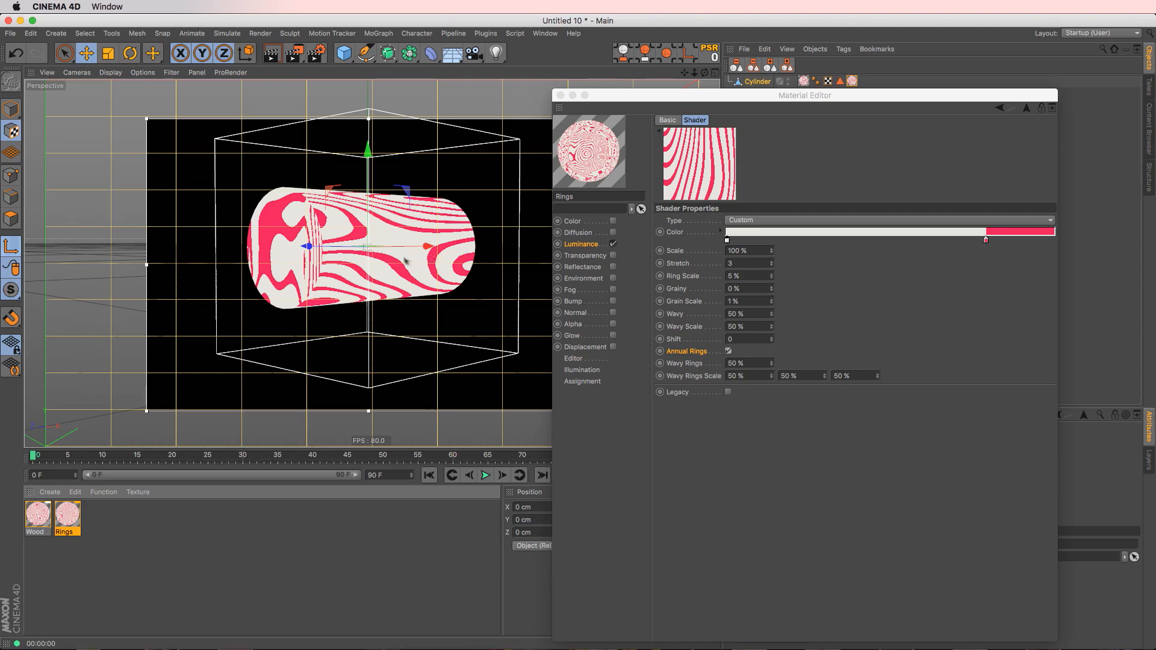
pyautogui.press('r')
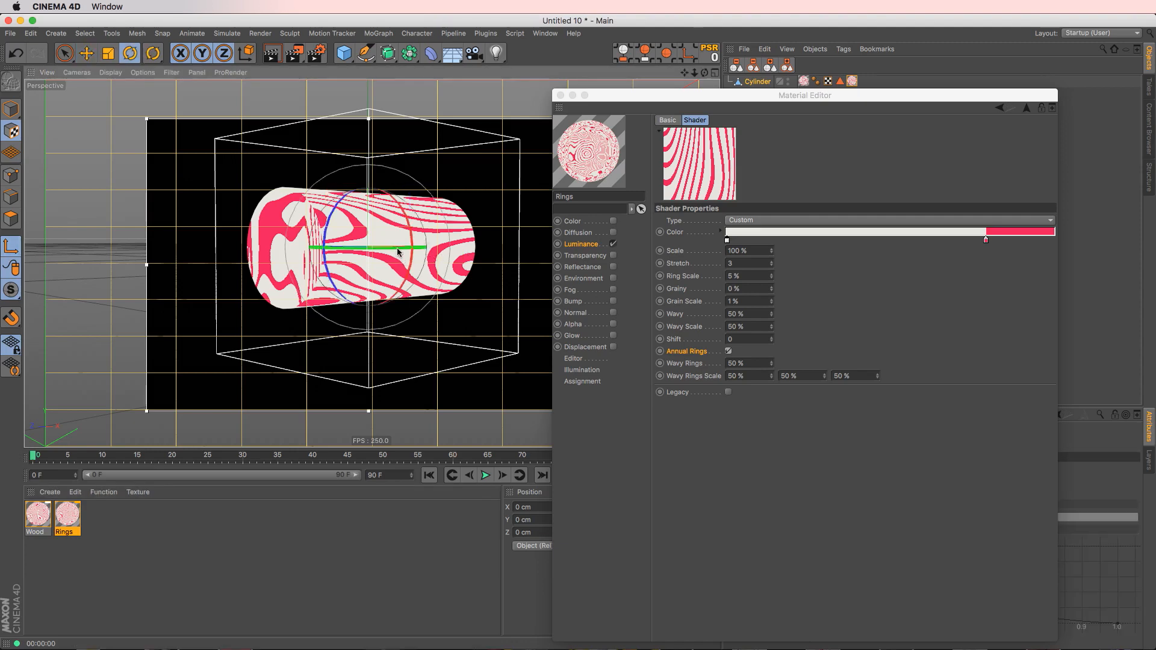
pyautogui.moveTo(400, 248); pyautogui.dragTo(262, 253)
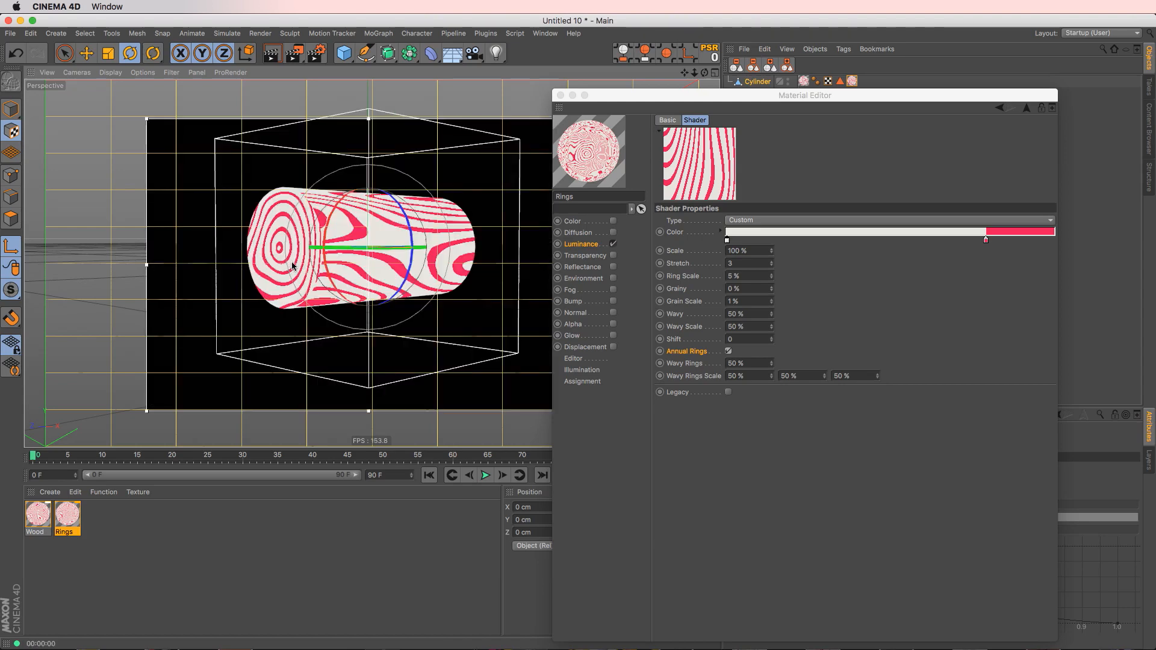
# - Enlarge the Rings texture projection and move it to about Y 14.7 cm, Z -14.7 cm
pyautogui.press('e')
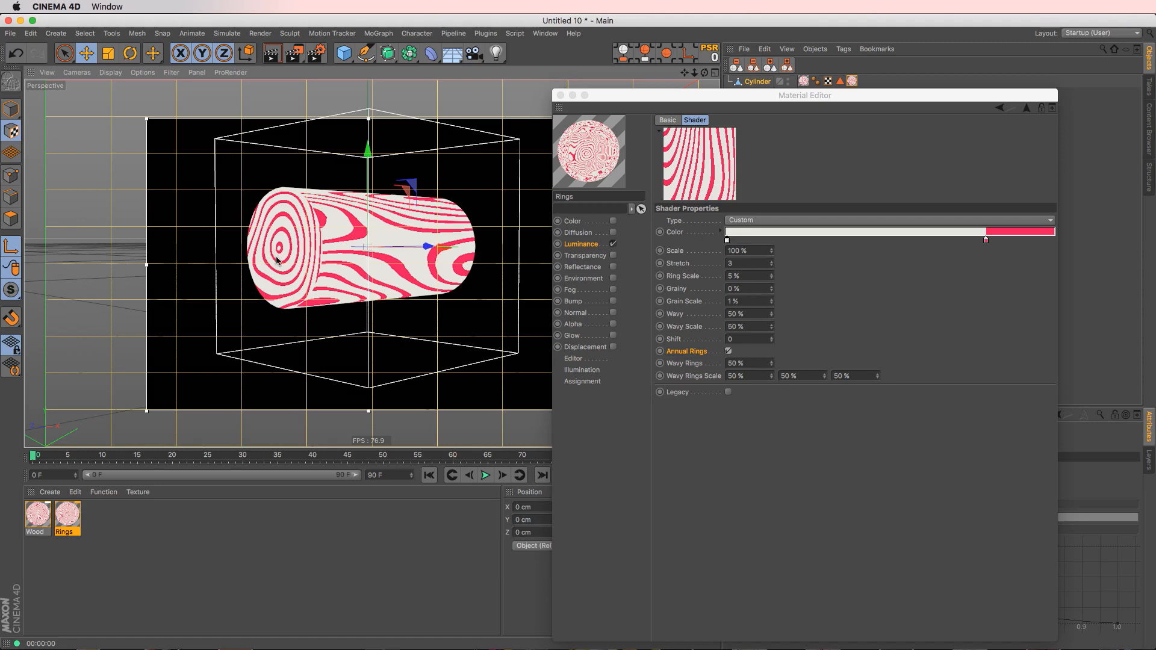
pyautogui.keyDown('alt'); pyautogui.moveTo(376, 243); pyautogui.dragTo(320, 257); pyautogui.keyUp('alt')
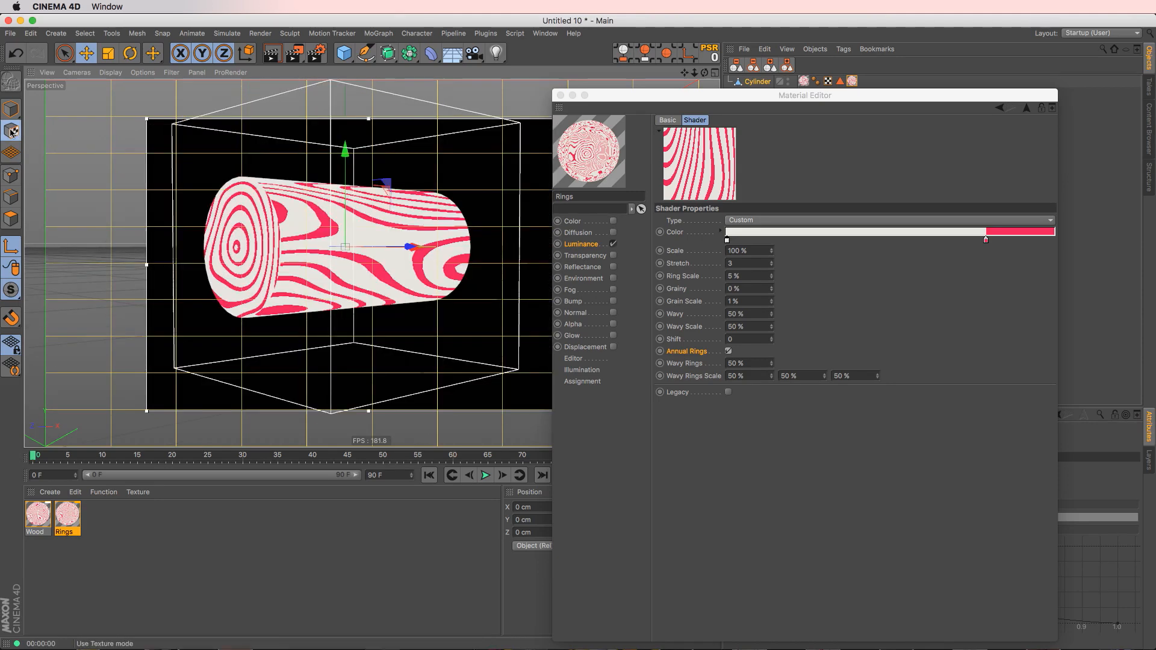
pyautogui.click(11, 132)
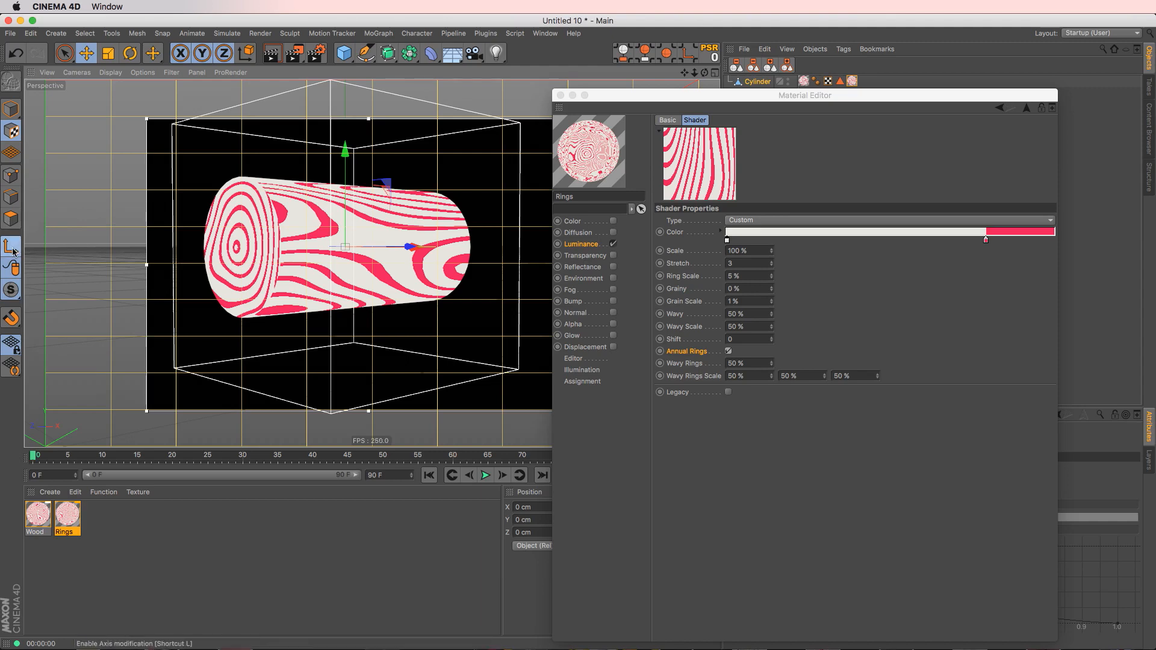
pyautogui.press('t')
pyautogui.moveTo(354, 291); pyautogui.dragTo(231, 384)
pyautogui.moveTo(299, 319); pyautogui.dragTo(354, 174)
pyautogui.press('e')
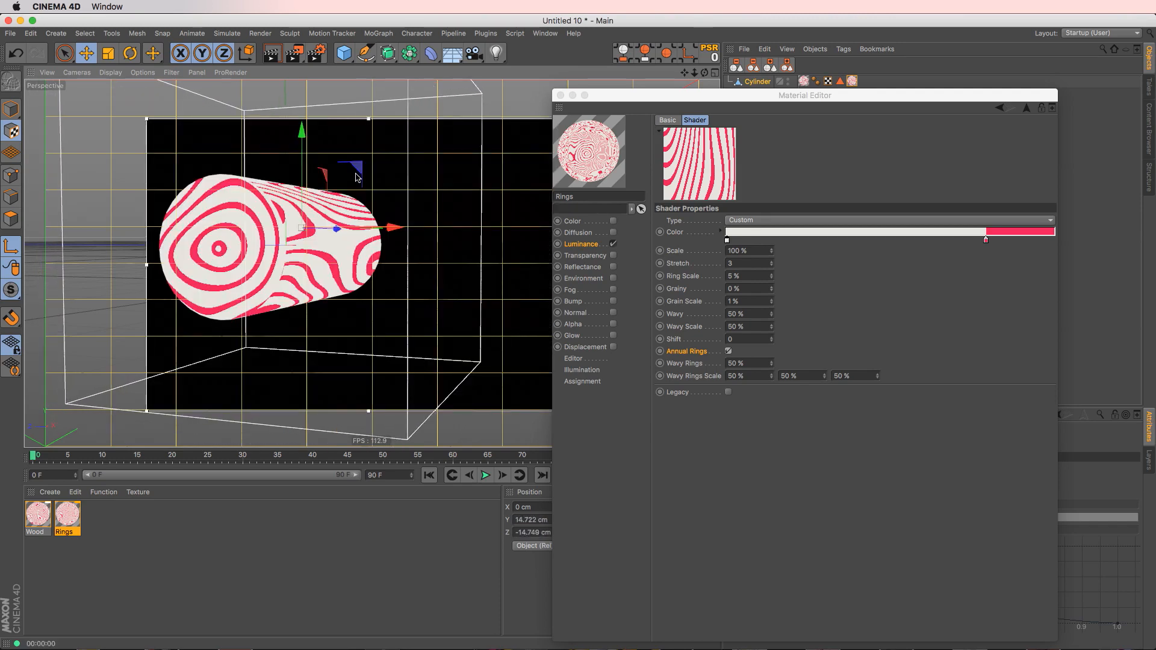
# - Rescale the Rings texture from an end-on view and centre the rings on the cap at about Y 0.1 cm, Z -13.2 cm
pyautogui.keyDown('alt'); pyautogui.moveTo(224, 253); pyautogui.dragTo(224, 251); pyautogui.keyUp('alt')
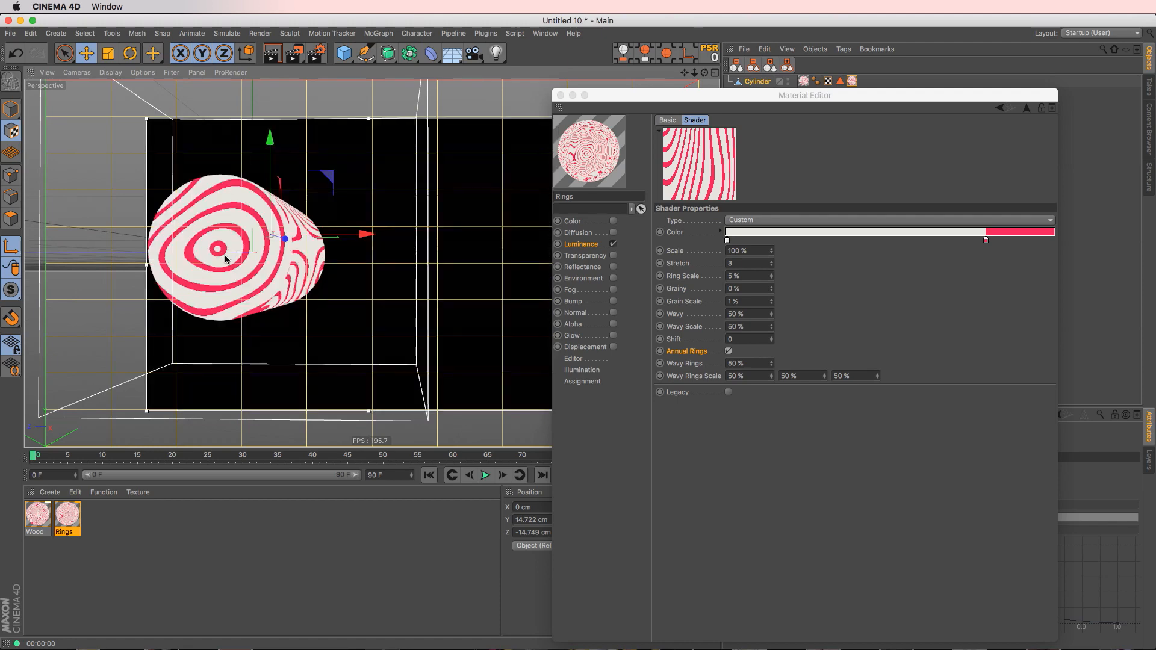
pyautogui.press('t')
pyautogui.moveTo(221, 293); pyautogui.dragTo(221, 288)
pyautogui.press('e')
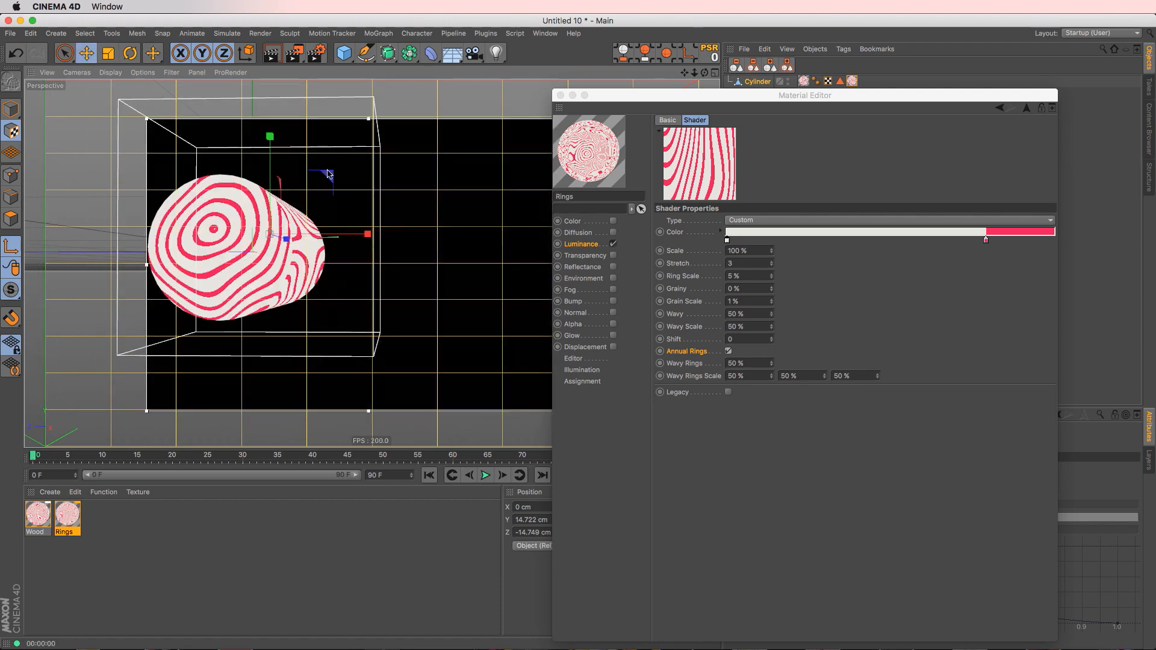
pyautogui.moveTo(327, 175)
pyautogui.mouseDown()
pyautogui.moveTo(319, 191)
pyautogui.moveTo(299, 191)
pyautogui.moveTo(314, 194)
pyautogui.mouseUp()
pyautogui.press('t')
pyautogui.moveTo(296, 269); pyautogui.dragTo(335, 217)
pyautogui.press('e')
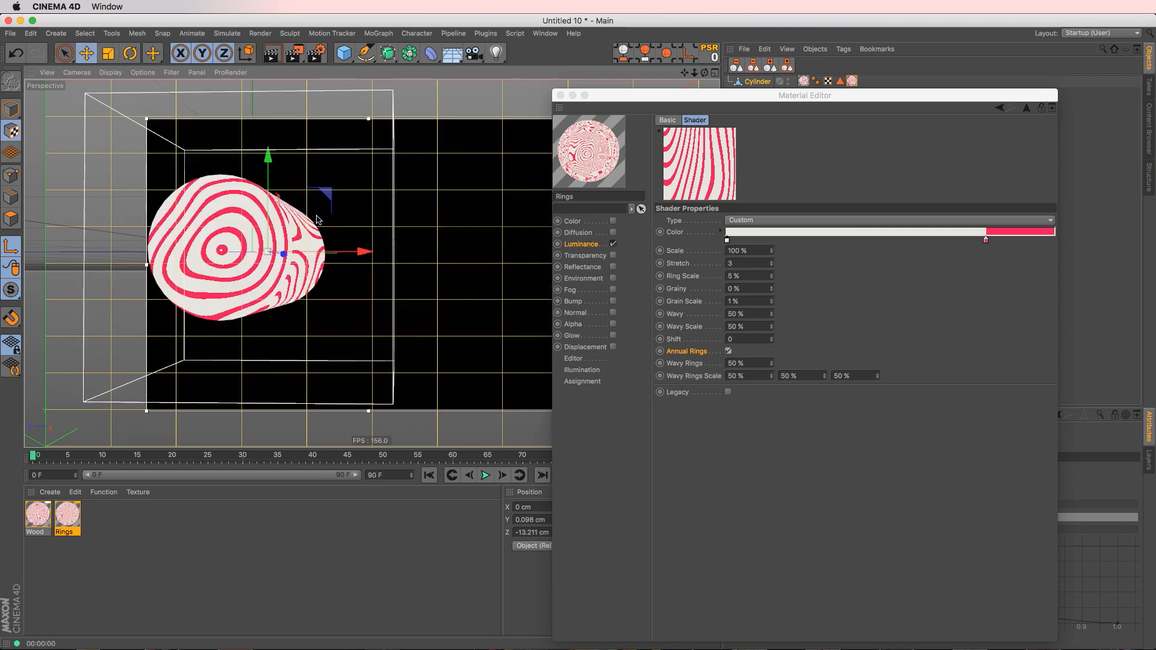
# - Fine-tune the scale and position of the Rings texture so the rings sit centred on the log's end cap
pyautogui.press('t')
pyautogui.moveTo(299, 262); pyautogui.dragTo(312, 183)
pyautogui.press('e')
pyautogui.press('t')
pyautogui.press('e')
pyautogui.moveTo(295, 227); pyautogui.dragTo(206, 265)
# - Return to Model mode, turn off axis modification, and view the log's side and ringed end together
pyautogui.click(12, 111)
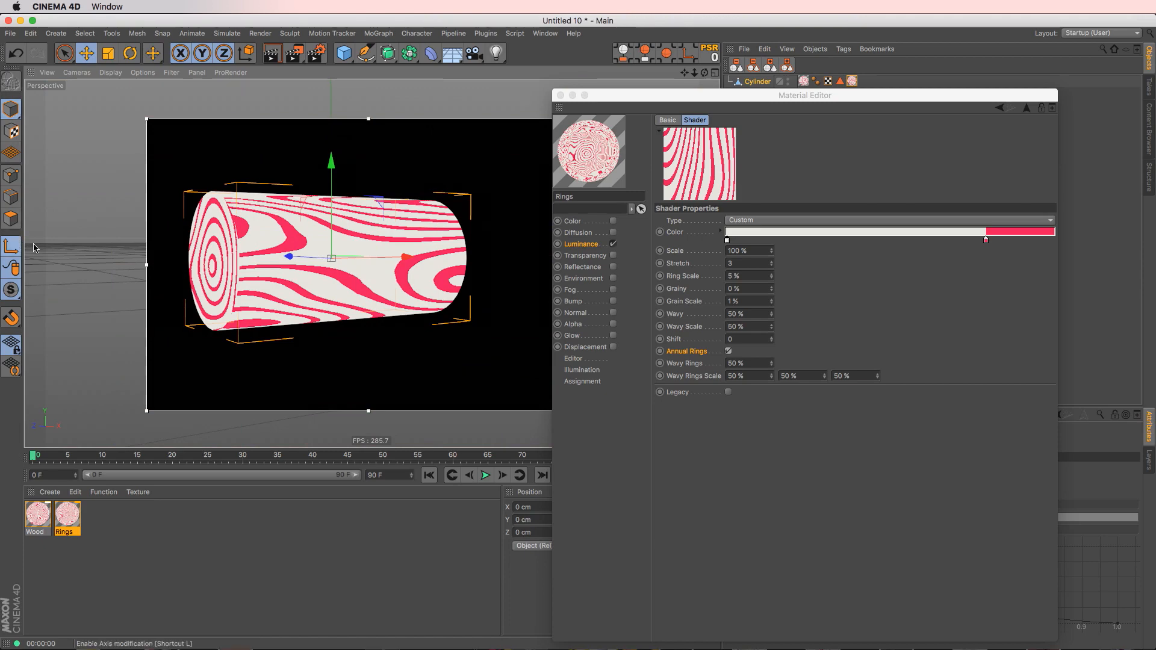
pyautogui.click(10, 244)
pyautogui.keyDown('alt'); pyautogui.moveTo(392, 305); pyautogui.dragTo(338, 305); pyautogui.keyUp('alt')
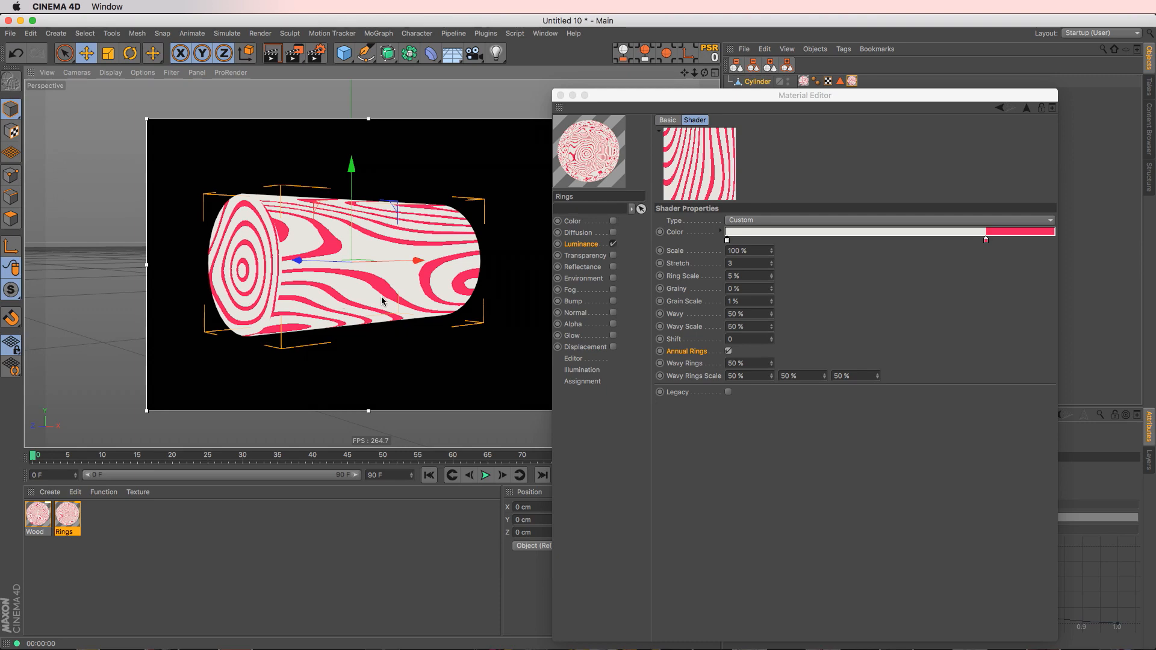
pyautogui.keyDown('alt'); pyautogui.moveTo(329, 271); pyautogui.dragTo(408, 237); pyautogui.keyUp('alt')
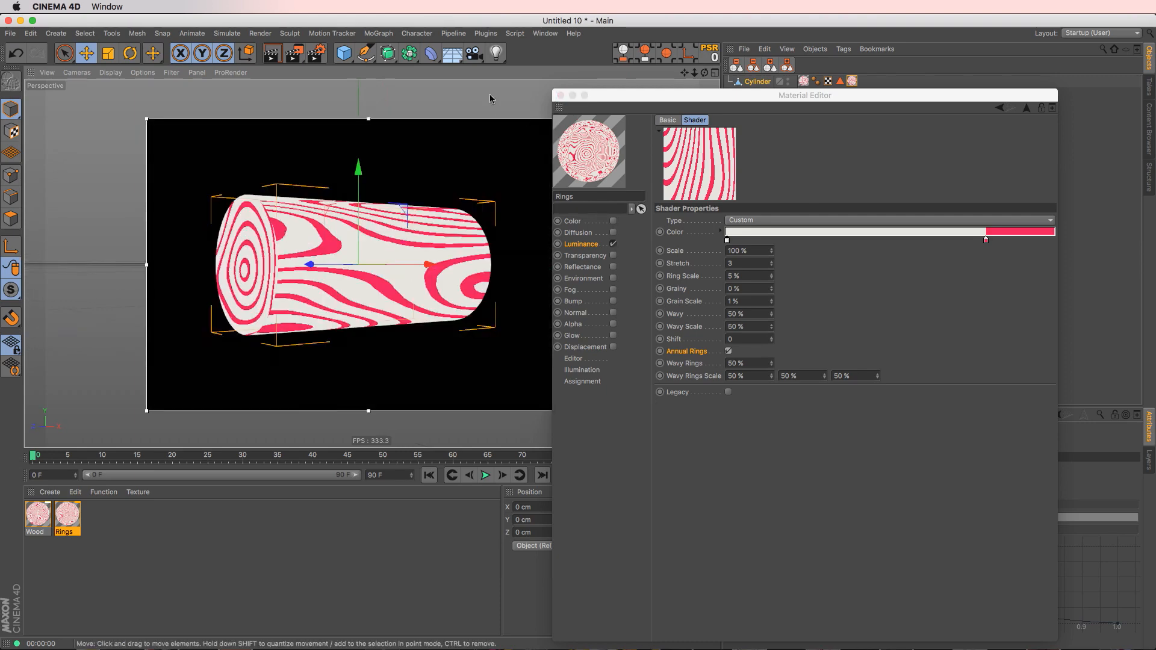
# - Close the Material Editor, add a camera from the current view, and look through it
pyautogui.click(560, 95)
pyautogui.click(474, 53)
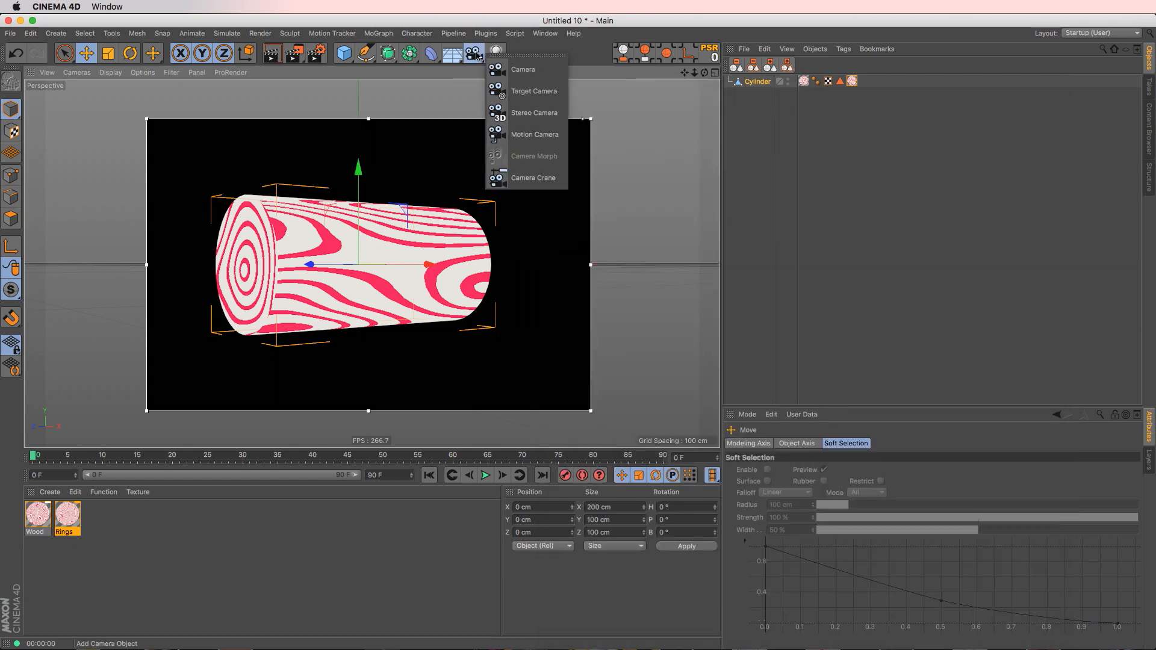
pyautogui.click(524, 71)
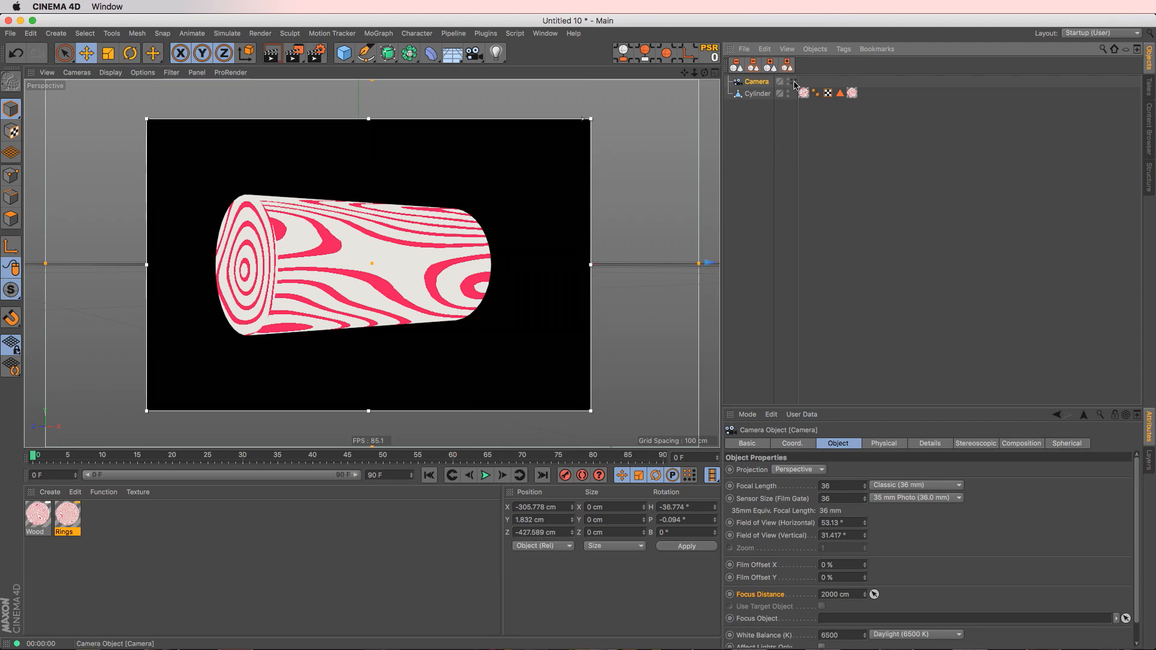
pyautogui.click(794, 81)
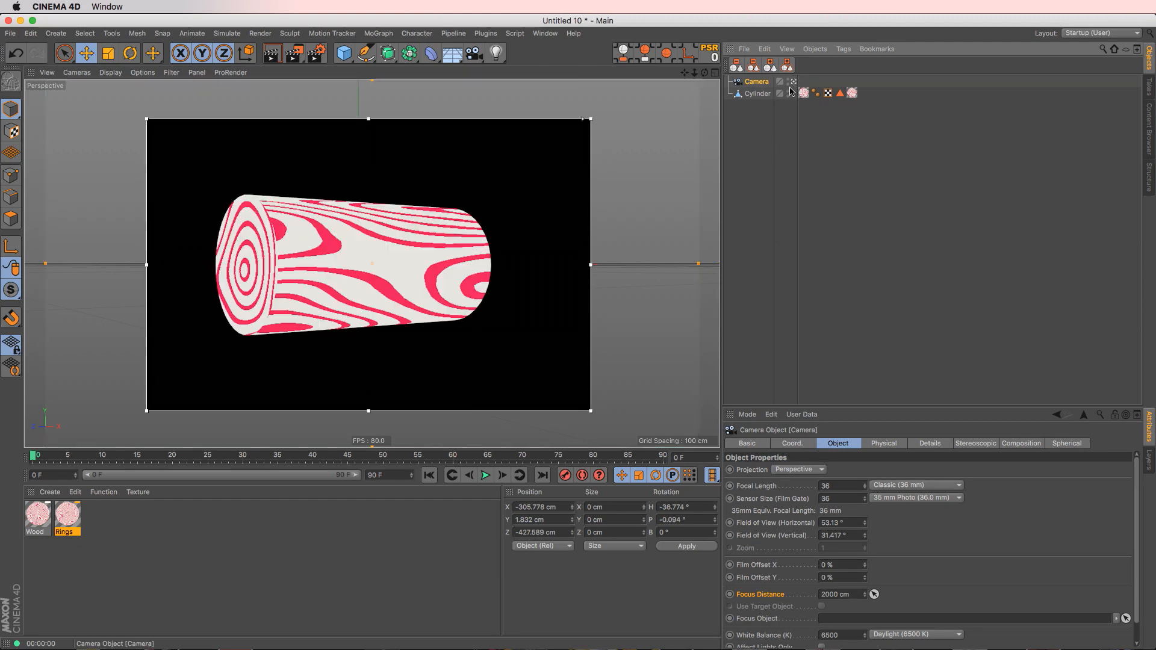
# - Set the camera's projection to Parallel and reframe the log larger in view with a camera zoom of 2.583
pyautogui.click(804, 469)
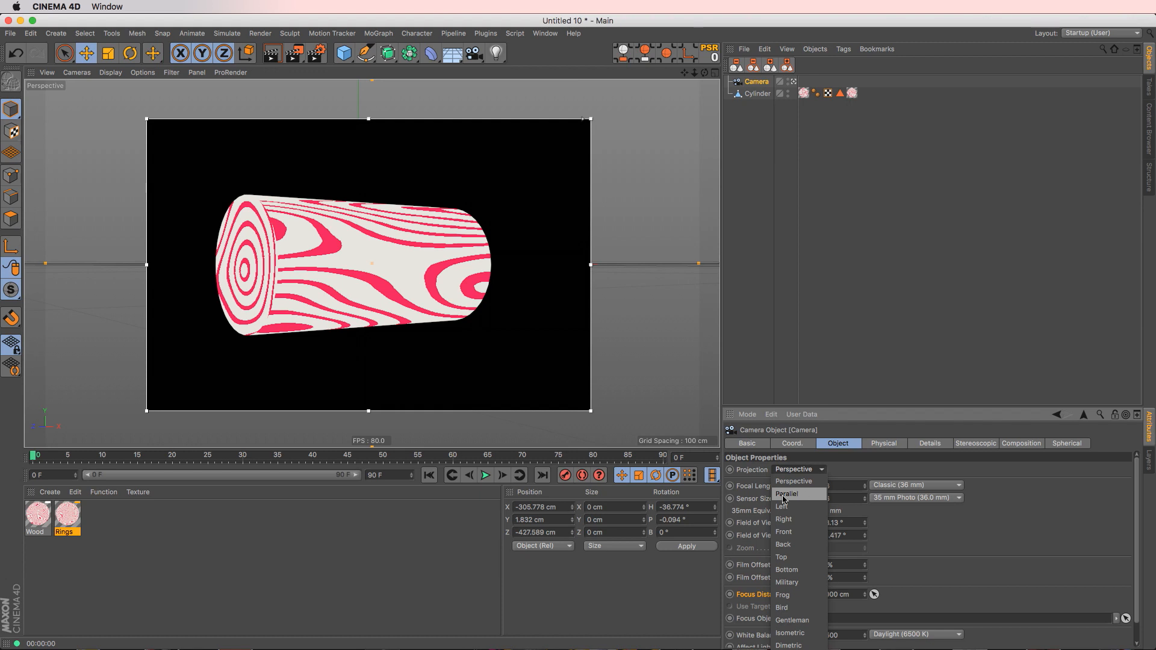
pyautogui.press('Return')
pyautogui.scroll(6, 413, 259)
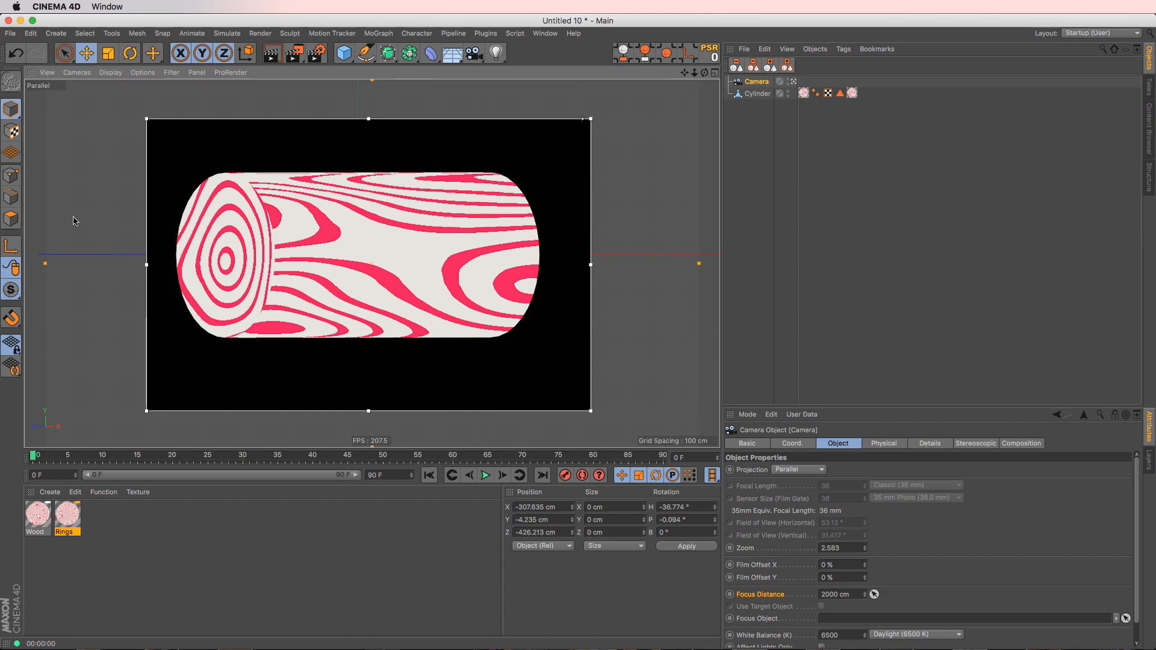
pyautogui.keyDown('alt'); pyautogui.moveTo(398, 248); pyautogui.dragTo(408, 307); pyautogui.keyUp('alt')
pyautogui.keyDown('alt'); pyautogui.moveTo(275, 324); pyautogui.dragTo(382, 300); pyautogui.keyUp('alt')
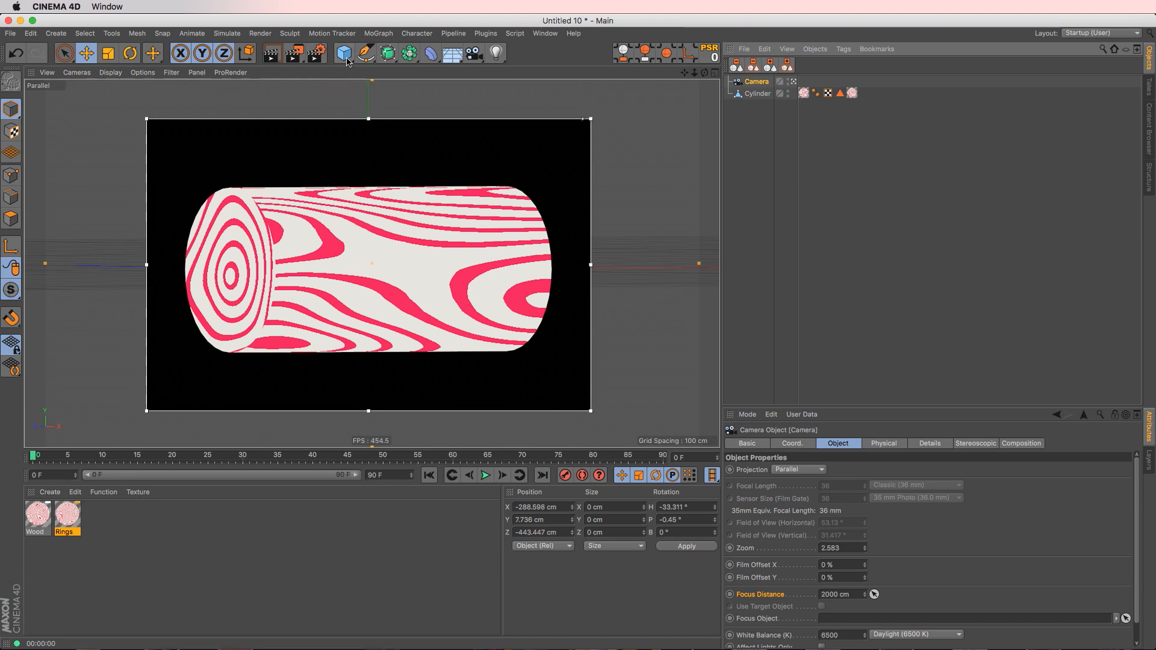
# - Add a plane with its orientation set to +Z and apply the Wood material to it
pyautogui.moveTo(346, 55); pyautogui.dragTo(442, 88)
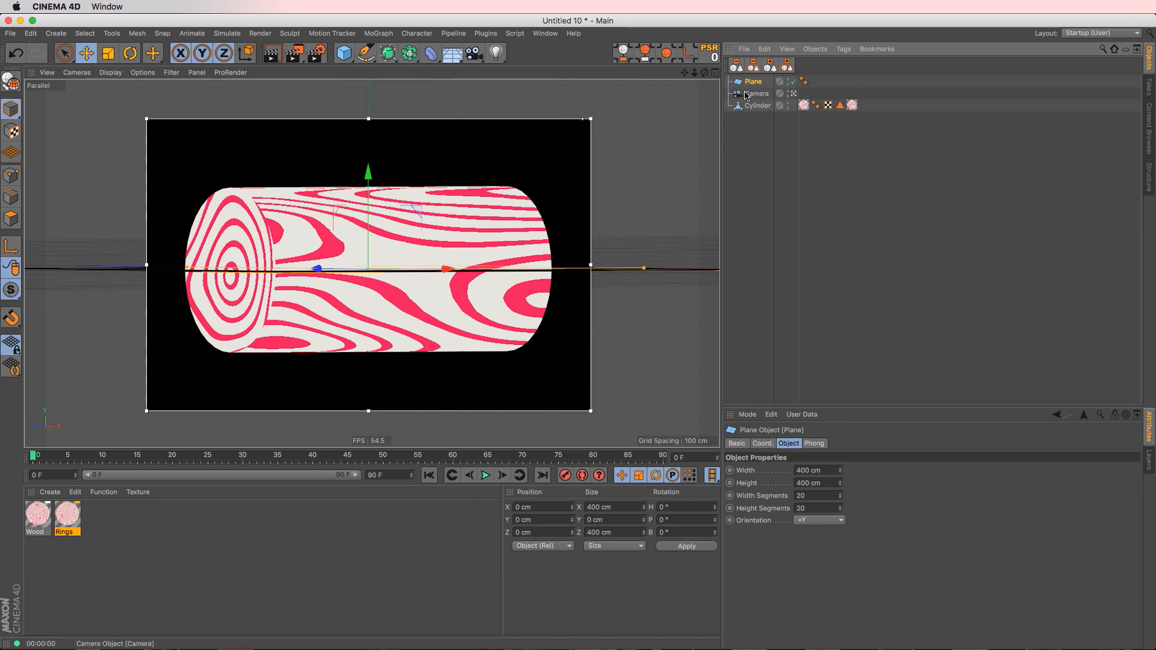
pyautogui.click(811, 521)
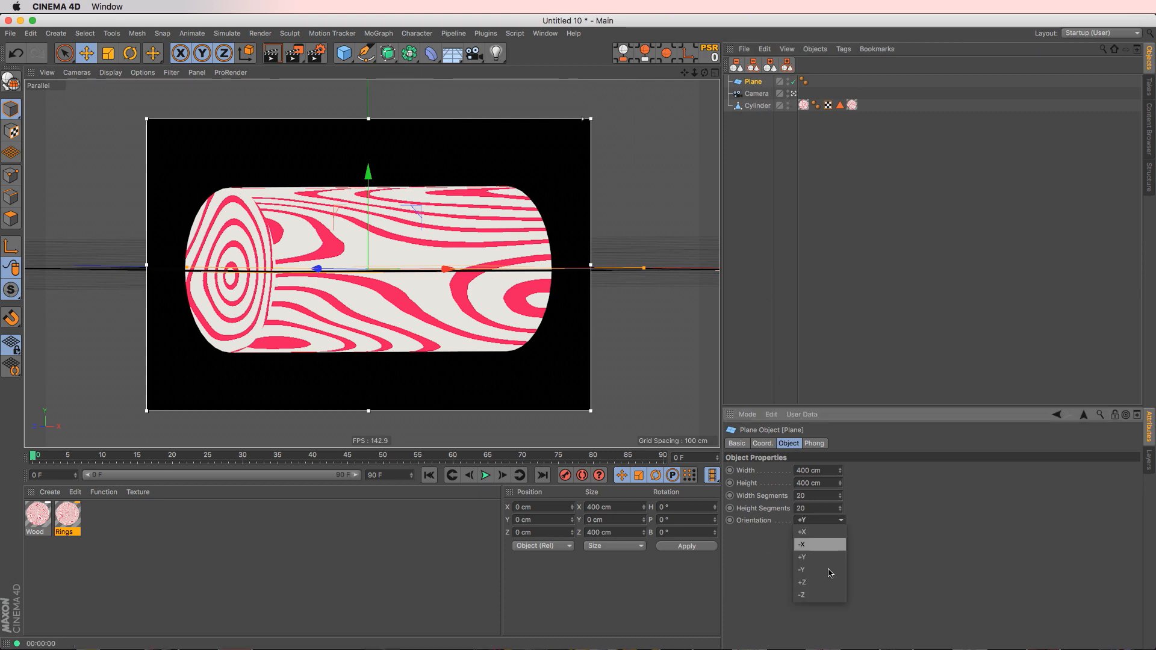
pyautogui.click(826, 589)
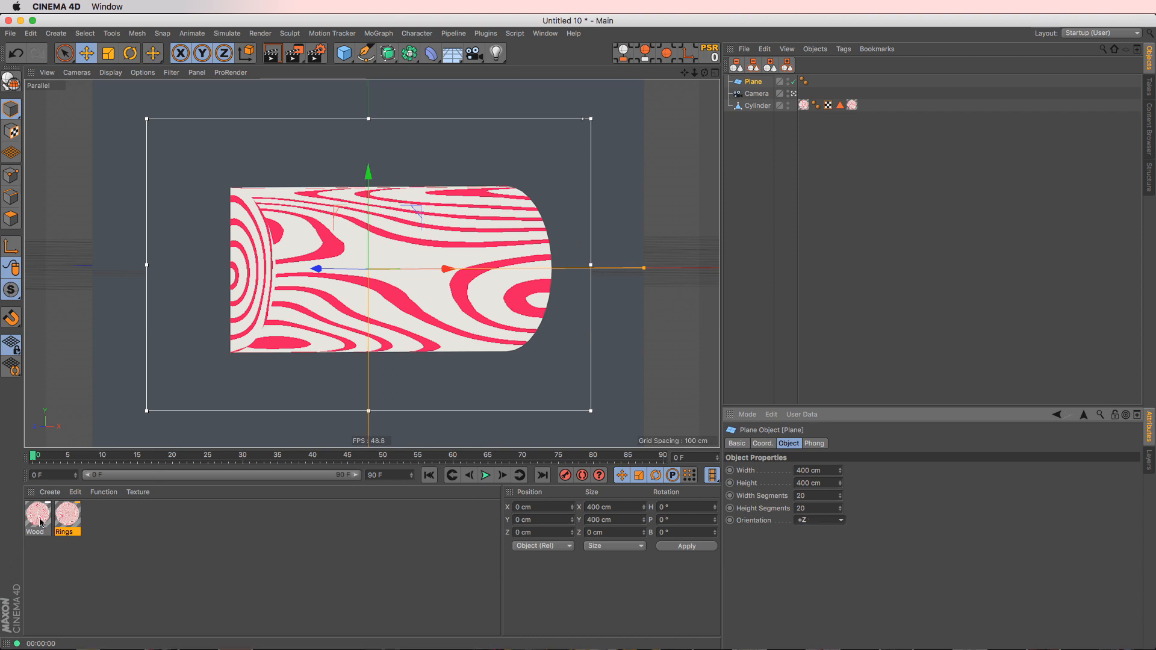
pyautogui.moveTo(40, 522); pyautogui.dragTo(181, 335)
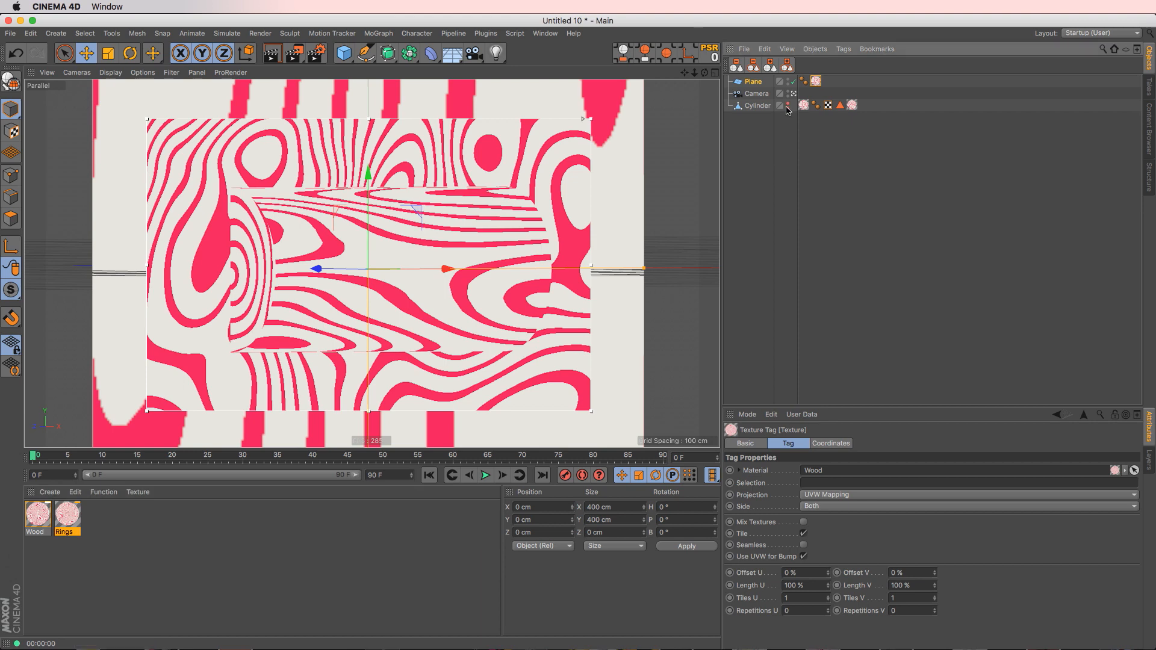
# - Hide the cylinder and enlarge the interactive render region to cover nearly the whole camera frame
pyautogui.click(788, 106)
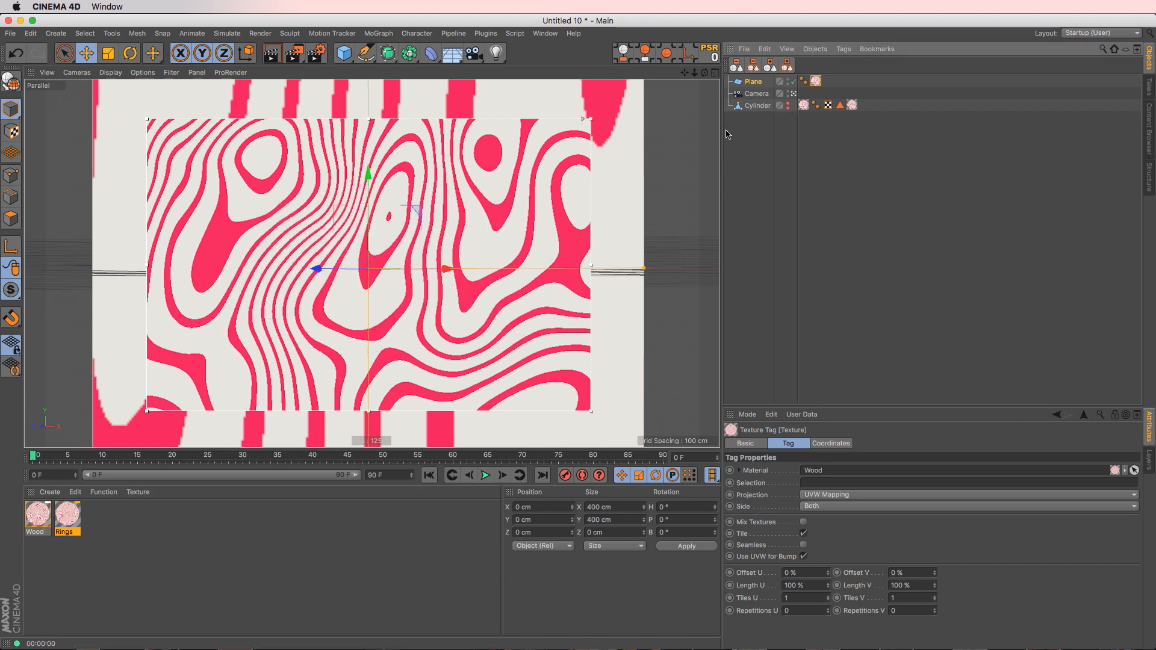
pyautogui.moveTo(147, 118); pyautogui.dragTo(103, 79)
pyautogui.moveTo(591, 411); pyautogui.dragTo(644, 449)
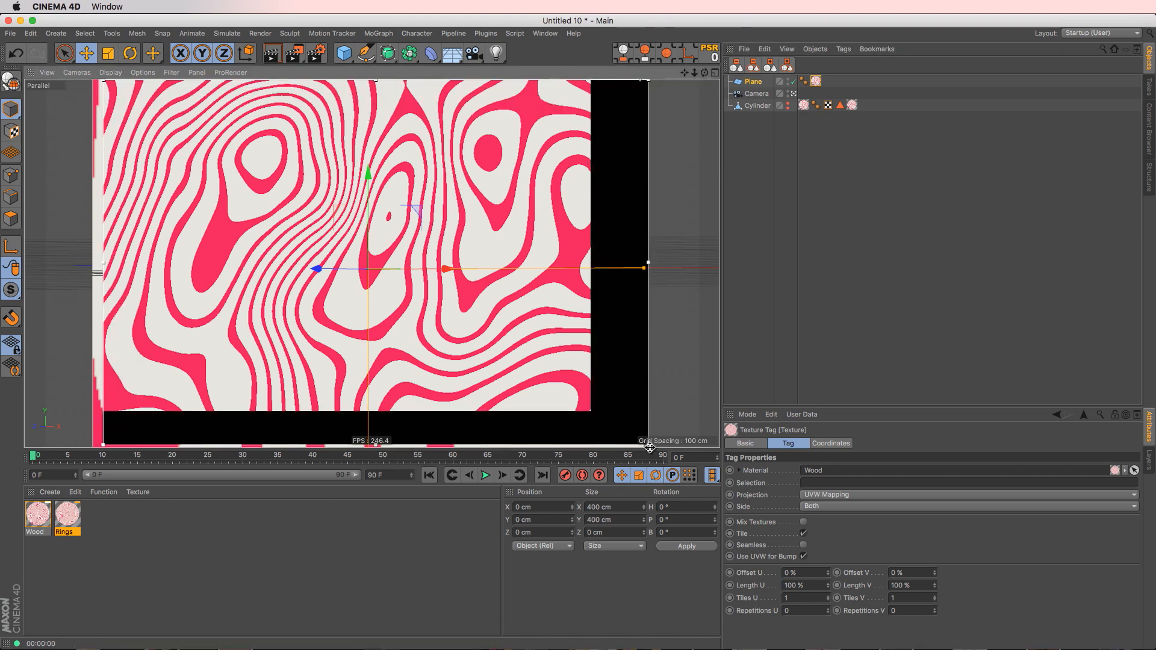
pyautogui.click(834, 312)
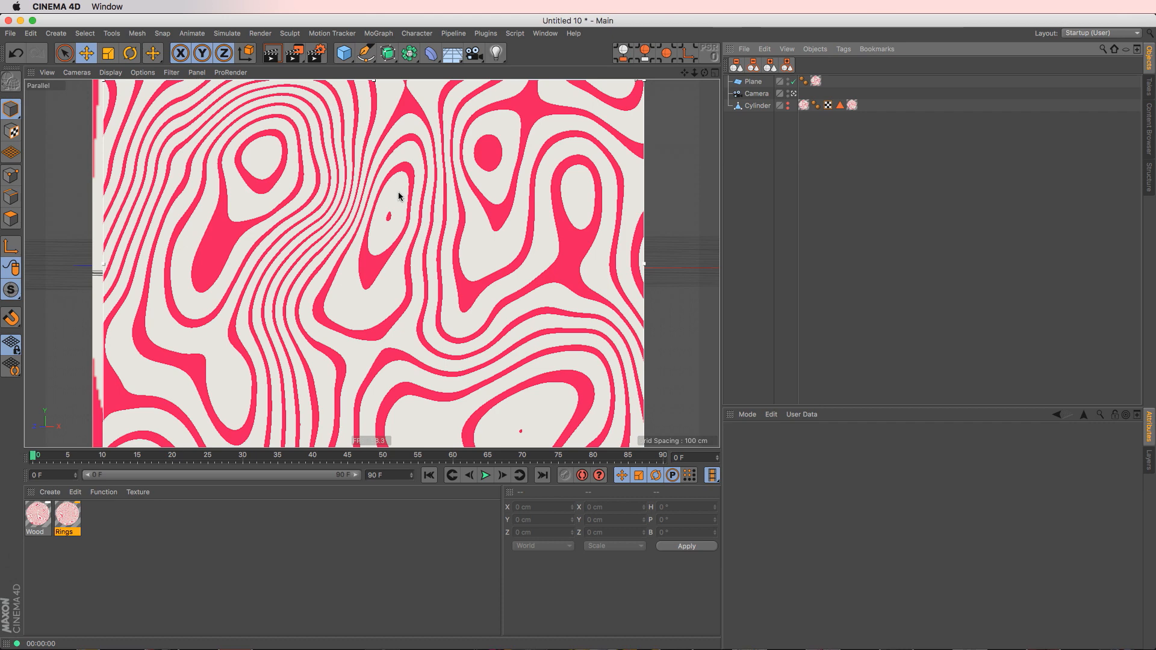
# - Open the Wood material's luminance shader and raise its Shift to 12.9 to try a different grain pattern
pyautogui.doubleClick(37, 515)
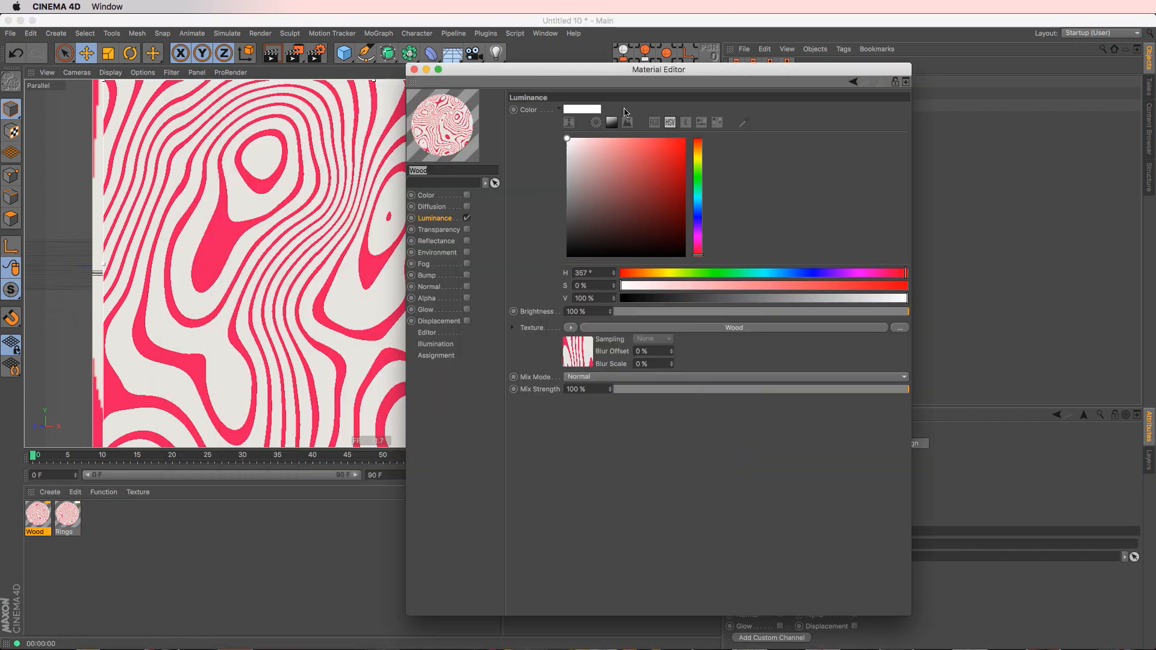
pyautogui.click(585, 328)
pyautogui.moveTo(620, 70); pyautogui.dragTo(707, 72)
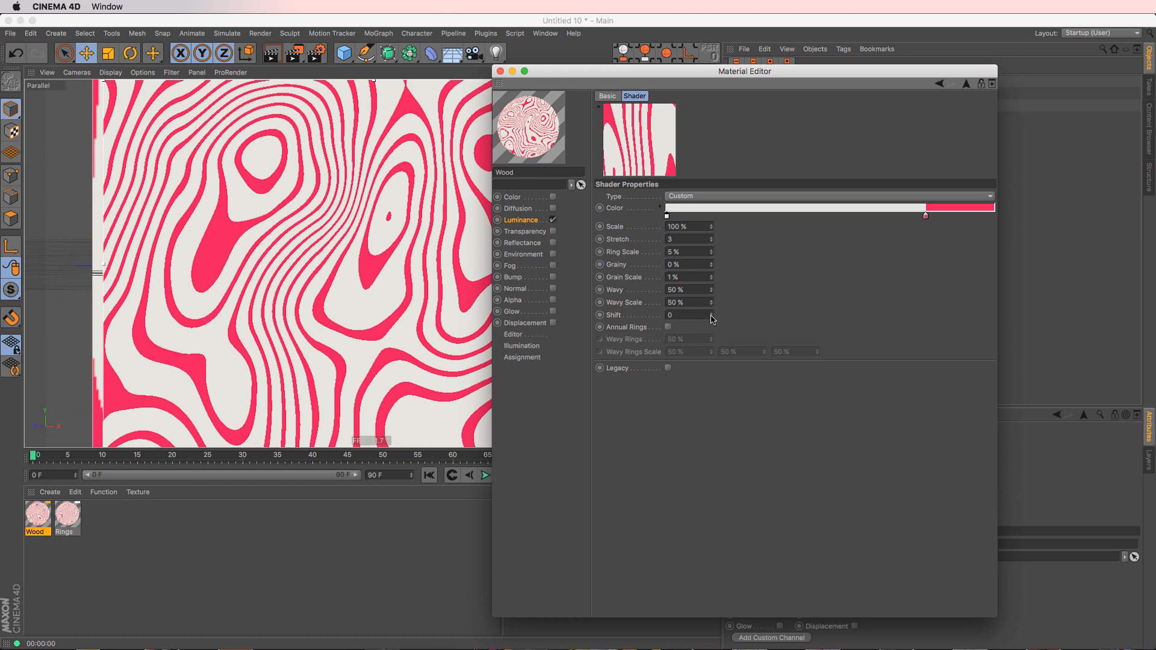
pyautogui.moveTo(712, 319); pyautogui.dragTo(714, 274)
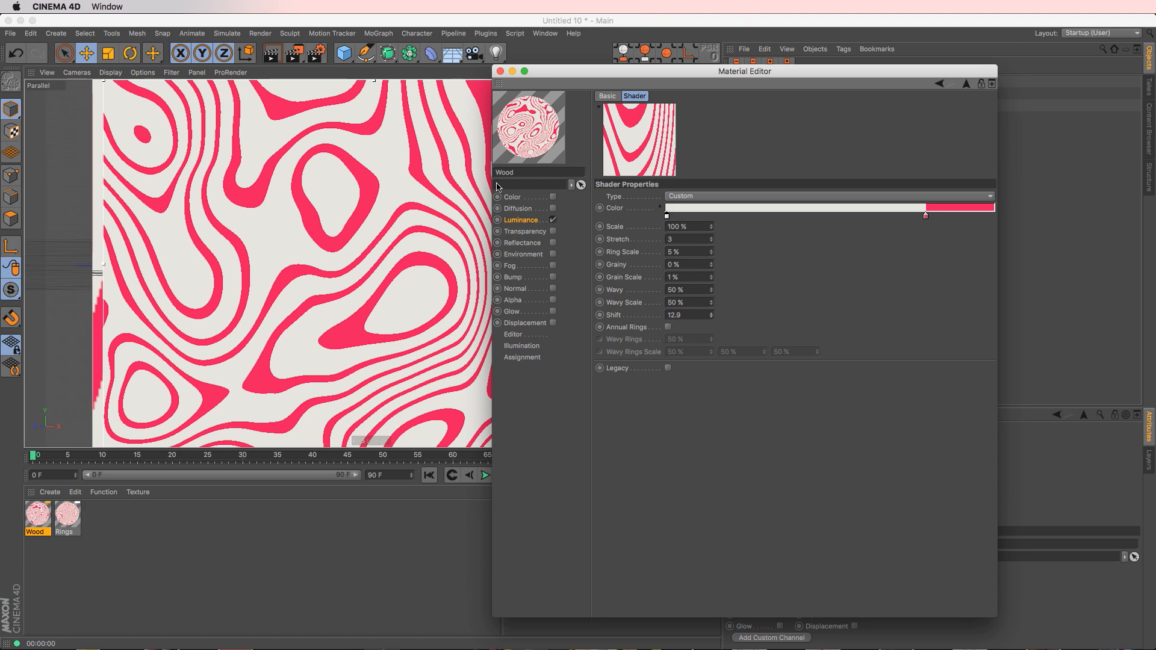
# - Reset the wood shader's Shift to 0 and close the Material Editor
pyautogui.moveTo(639, 313); pyautogui.dragTo(518, 366)
pyautogui.write('0')
pyautogui.press('Return')
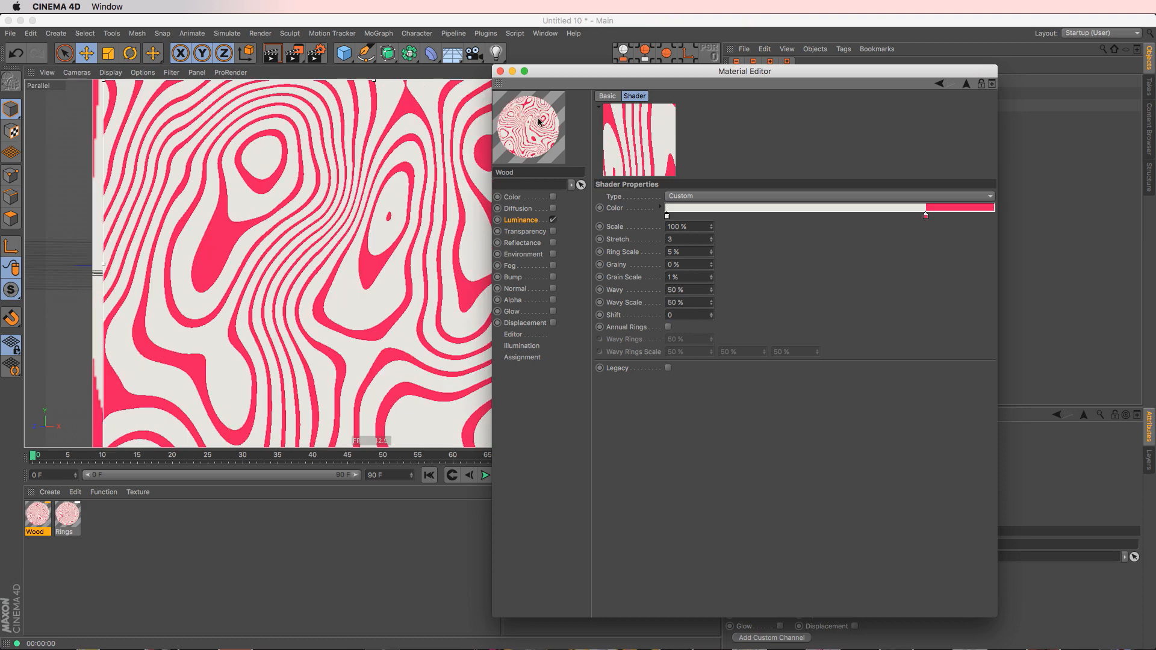
pyautogui.click(500, 71)
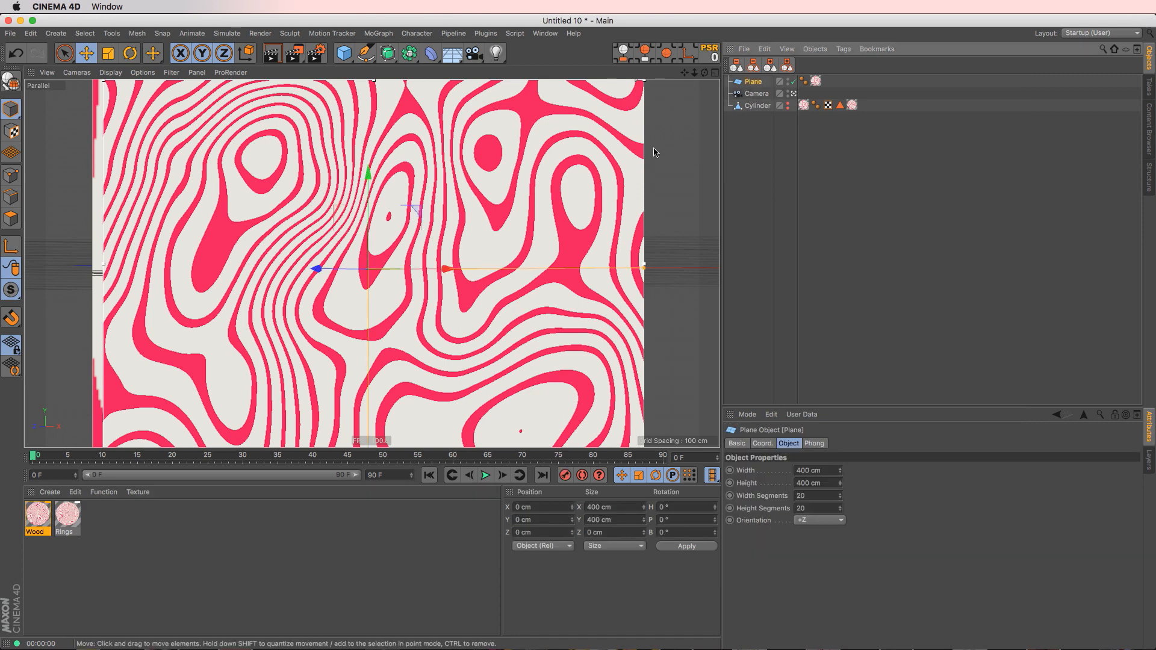
# - Delete the backdrop plane and make the cylinder visible again
pyautogui.press('Delete')
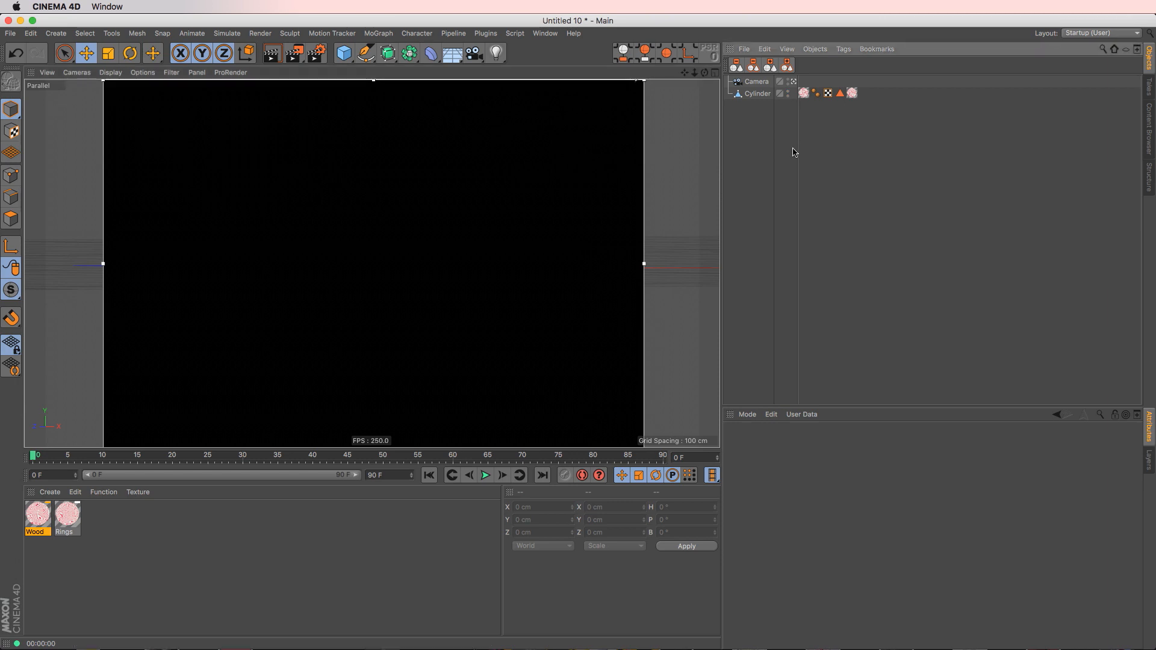
pyautogui.click(753, 93)
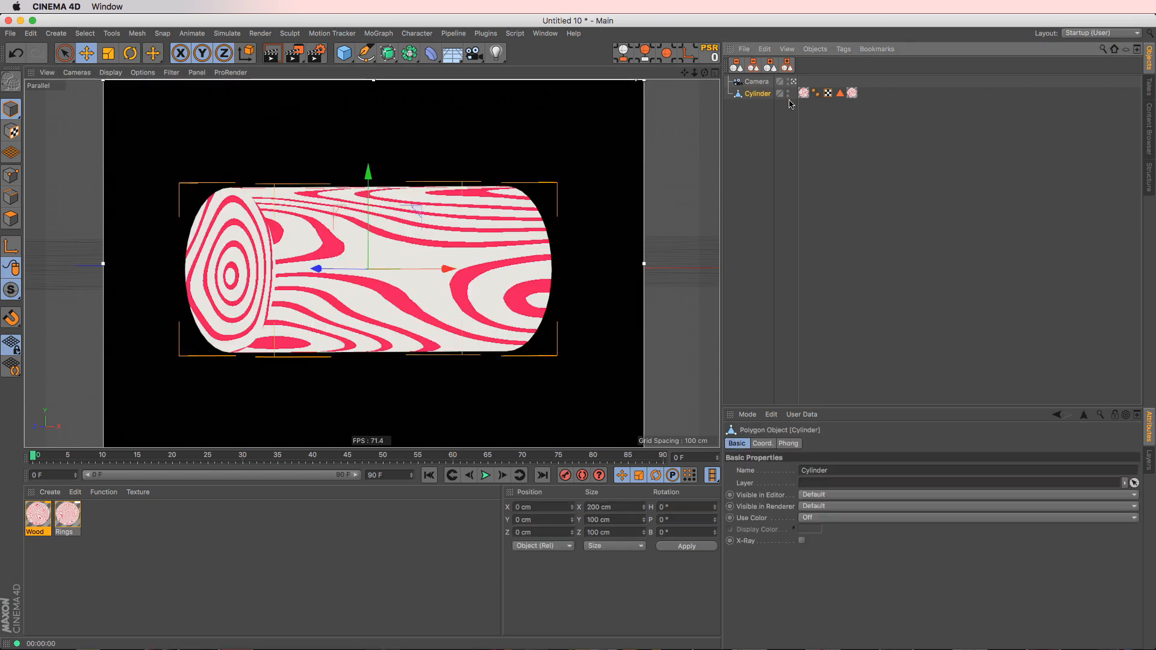
# - Rename the cylinder object to Wood
pyautogui.doubleClick(753, 93)
pyautogui.write('W')
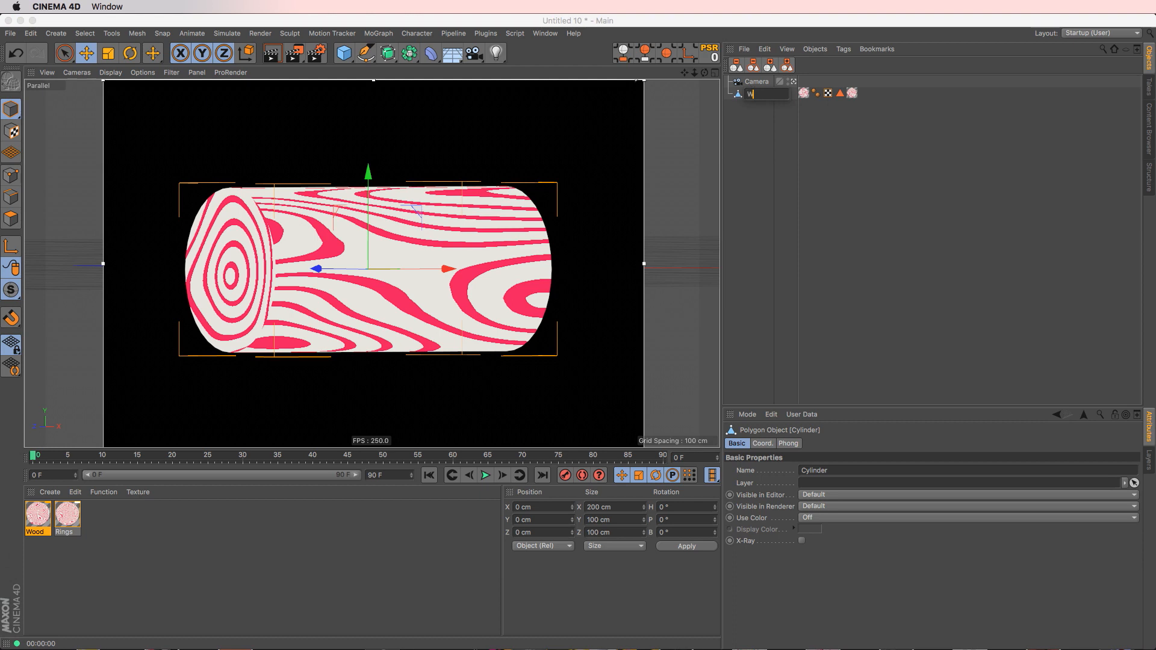
pyautogui.write('ood')
pyautogui.click(932, 260)
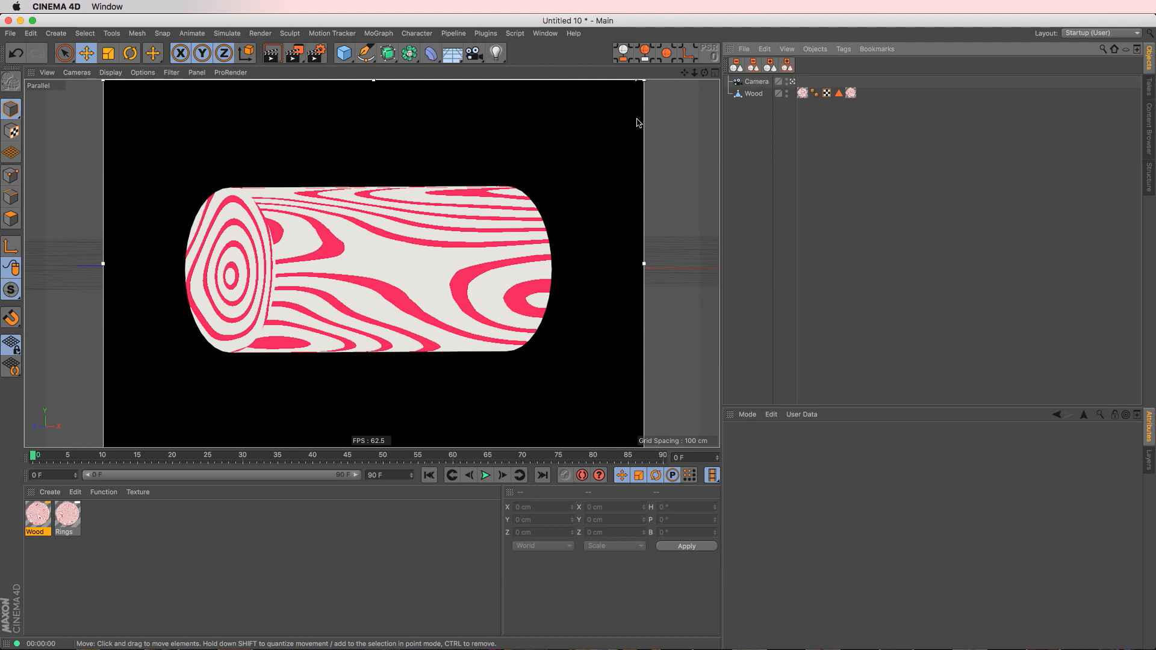
# - Wrap the Wood material's luminance texture in a Layer shader and open its layer list
pyautogui.click(193, 537)
pyautogui.doubleClick(40, 519)
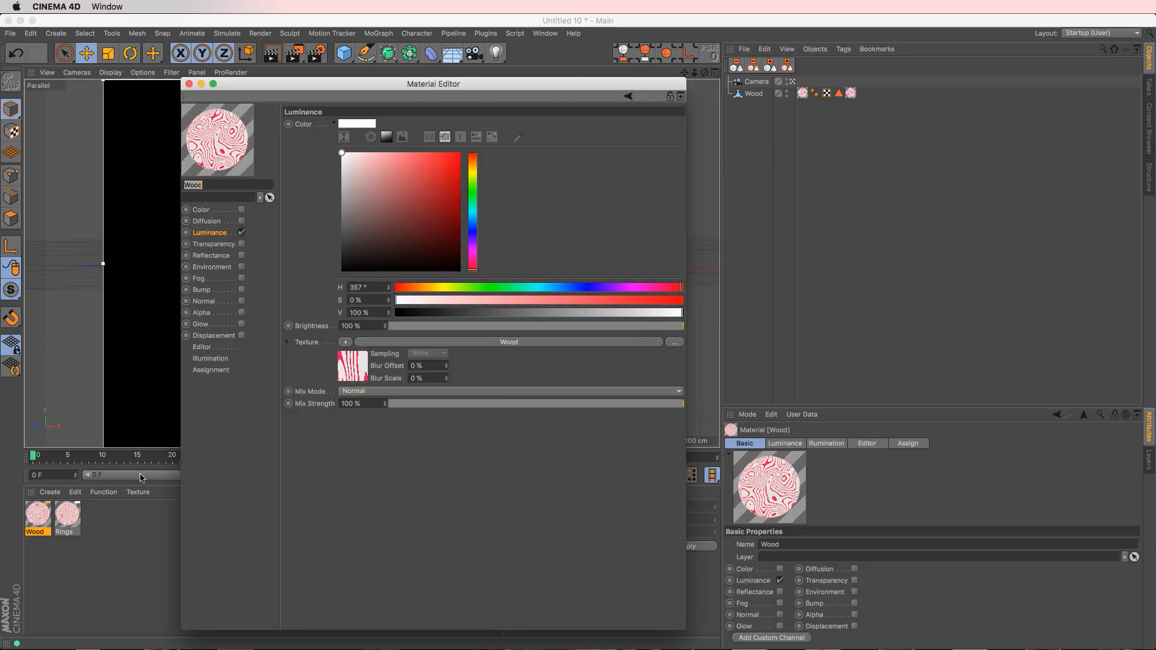
pyautogui.moveTo(389, 79); pyautogui.dragTo(760, 76)
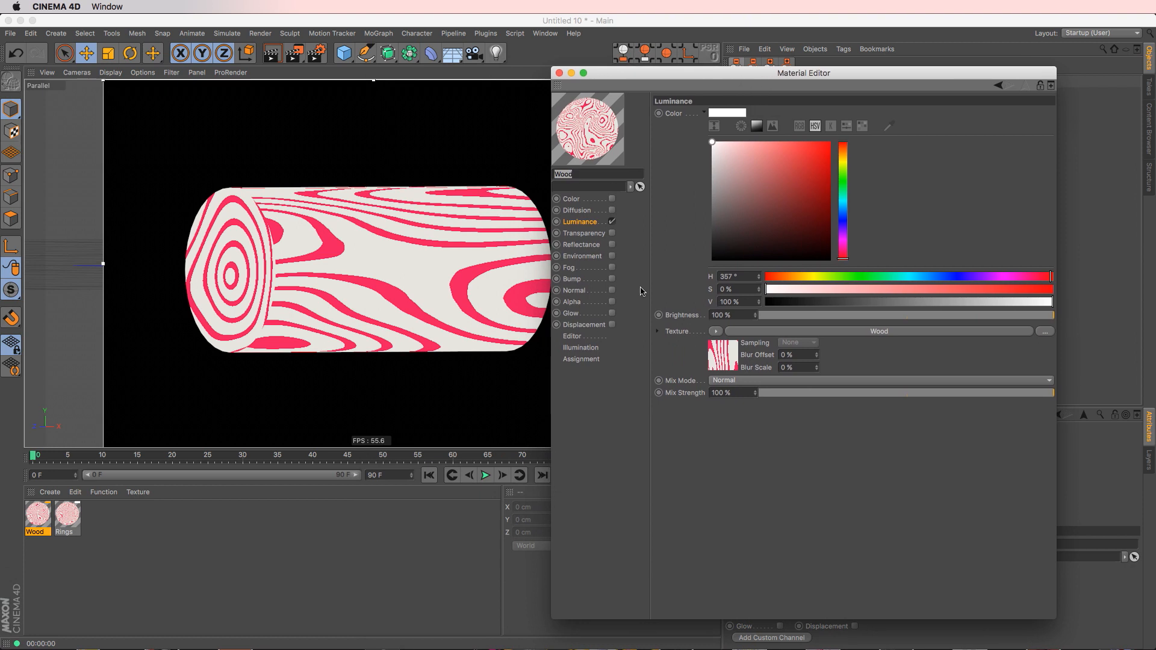
pyautogui.click(716, 331)
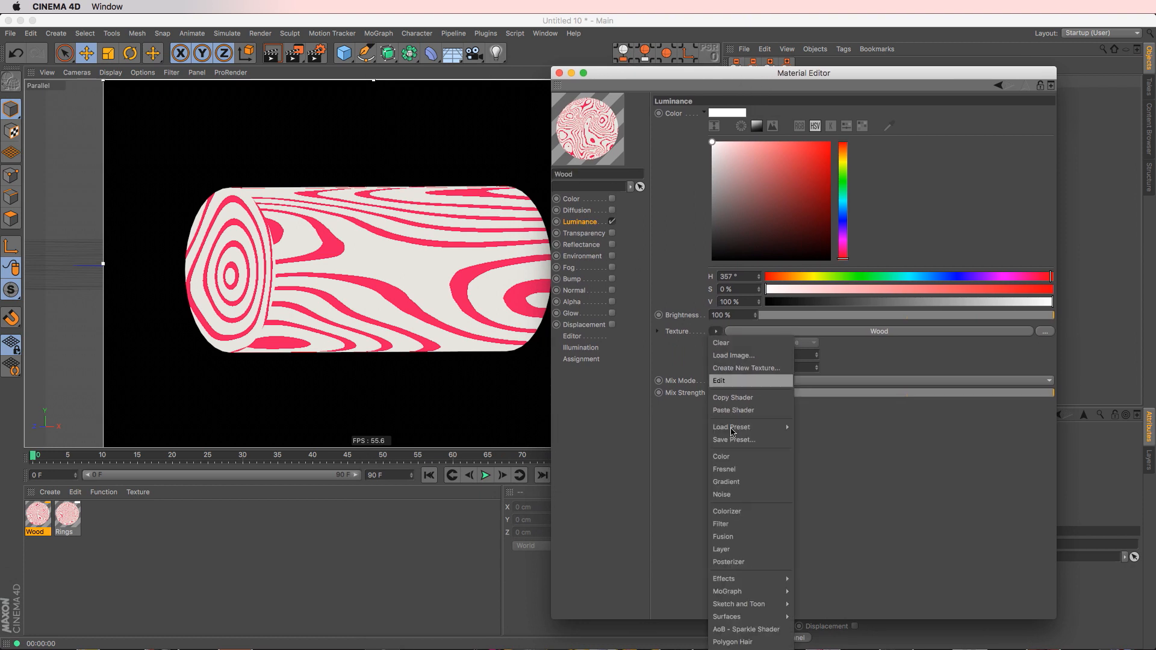
pyautogui.click(734, 551)
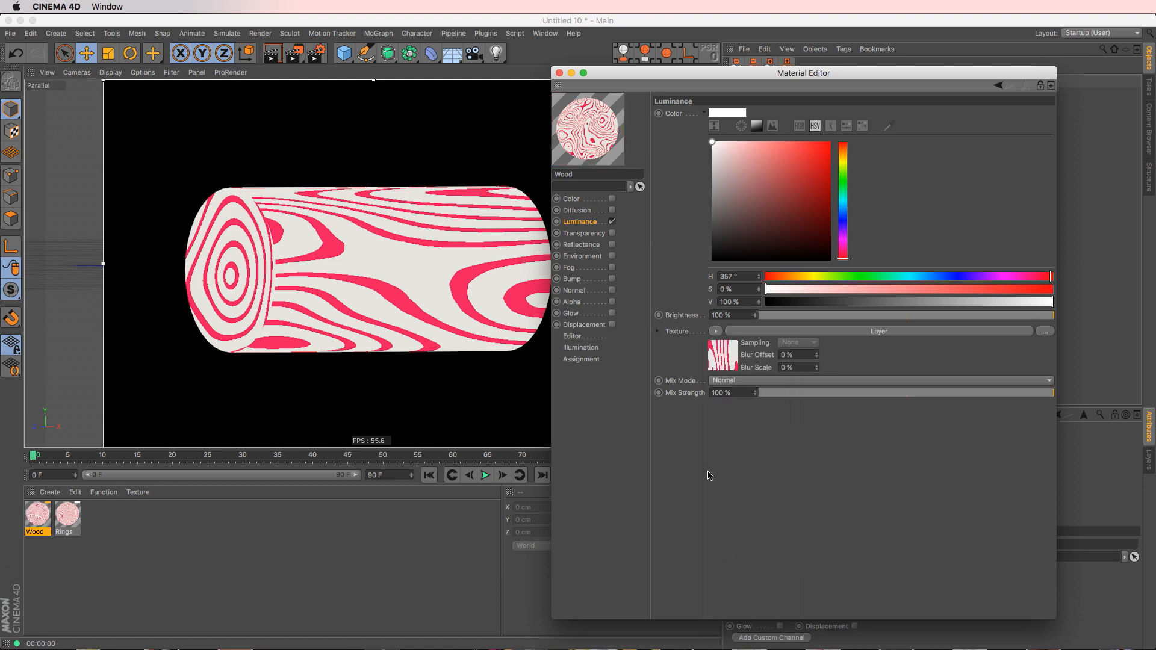
pyautogui.click(778, 332)
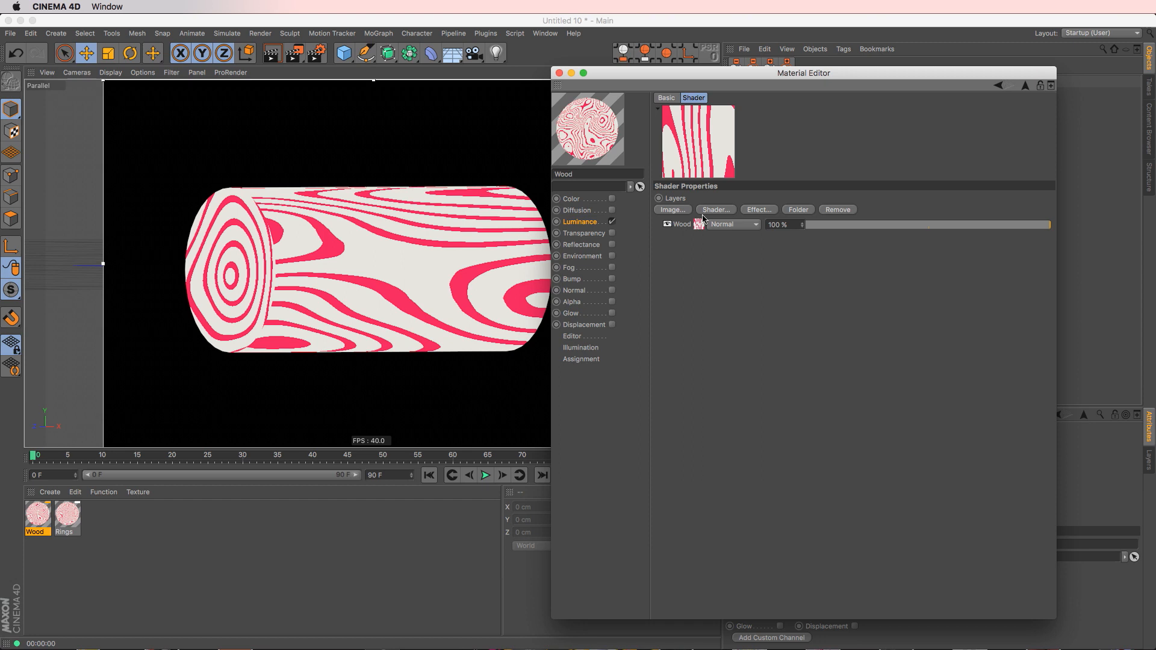
pyautogui.click(736, 226)
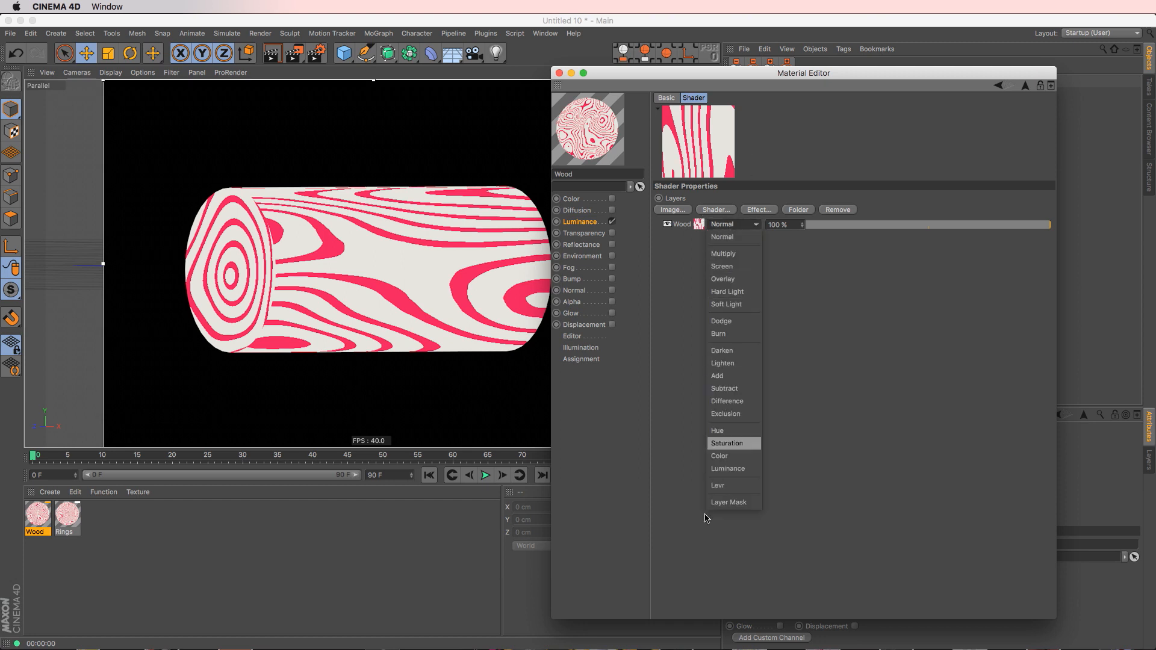
pyautogui.click(801, 257)
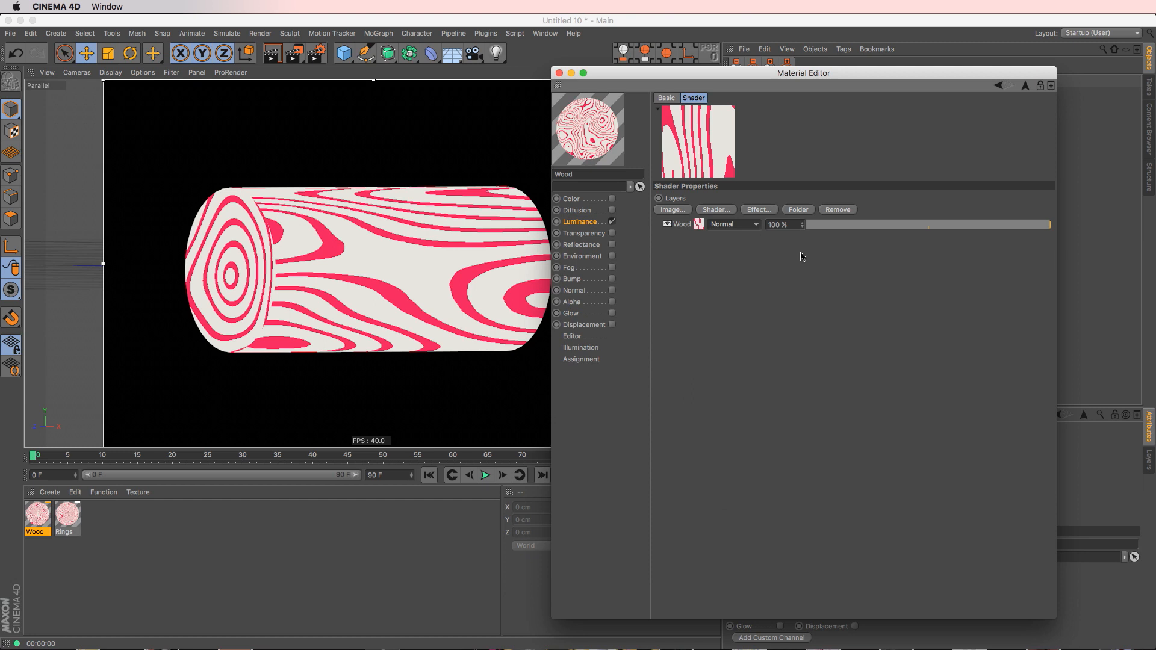
# - Add a Sketch and Toon Cel shader above the Wood layer and set its blend mode to Multiply
pyautogui.click(716, 210)
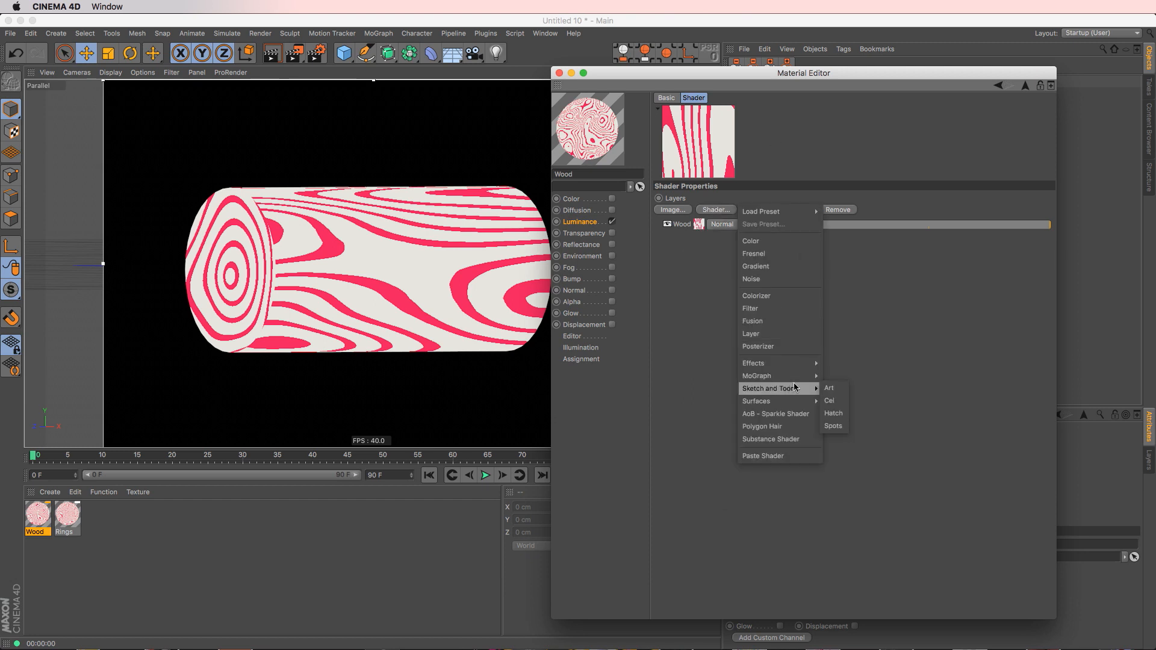
pyautogui.click(833, 401)
pyautogui.click(732, 224)
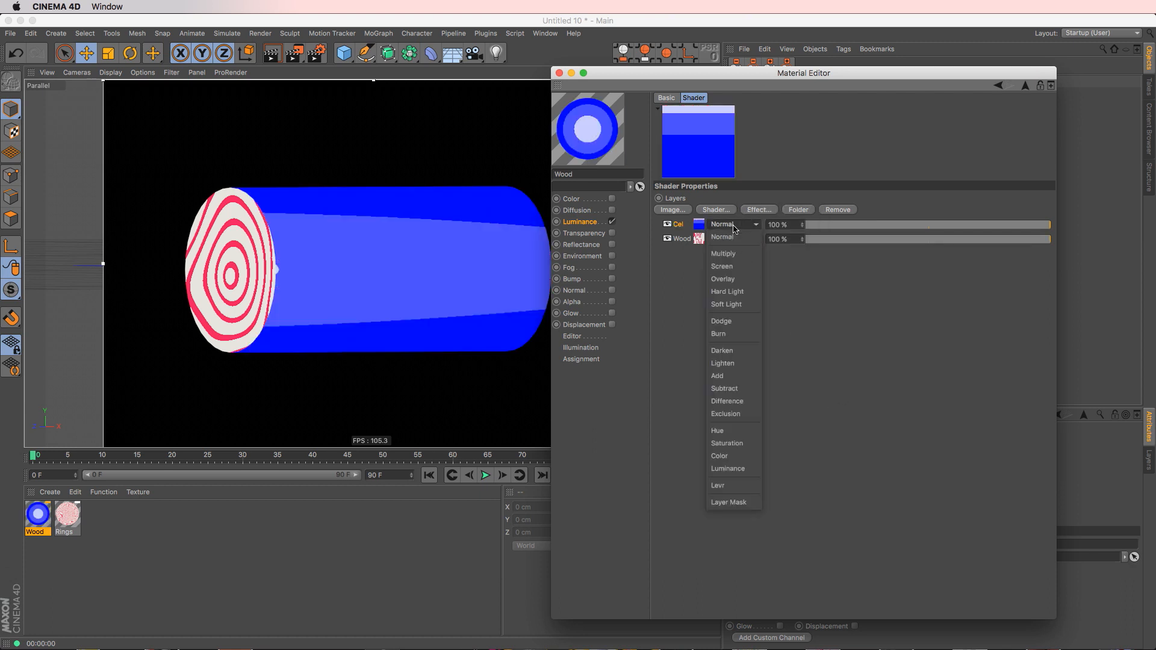
pyautogui.click(734, 254)
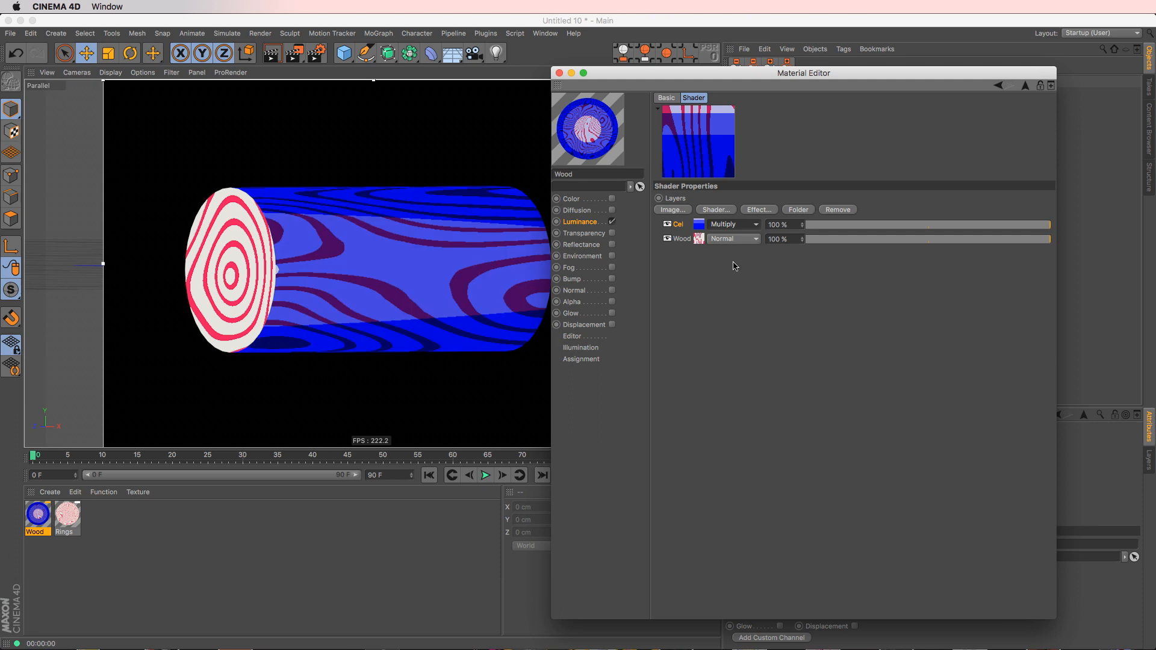
# - Change the first colour of the Cel shader's Diffuse gradient to a neutral grey with 0% saturation and about 70% value
pyautogui.click(700, 225)
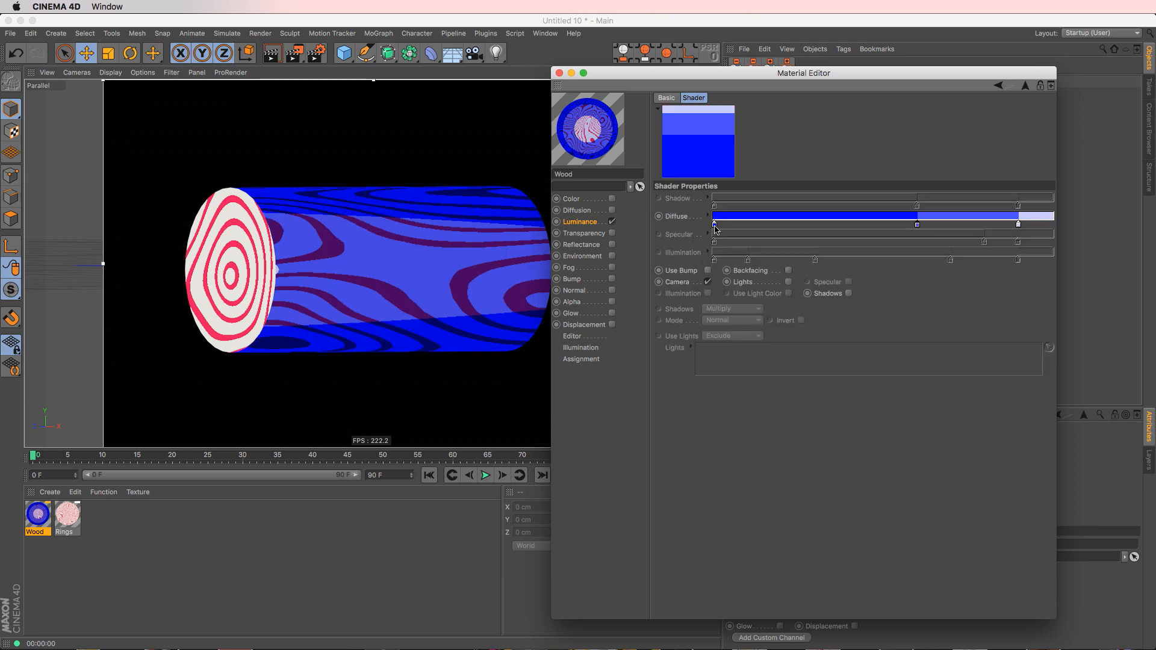
pyautogui.doubleClick(715, 225)
pyautogui.click(624, 191)
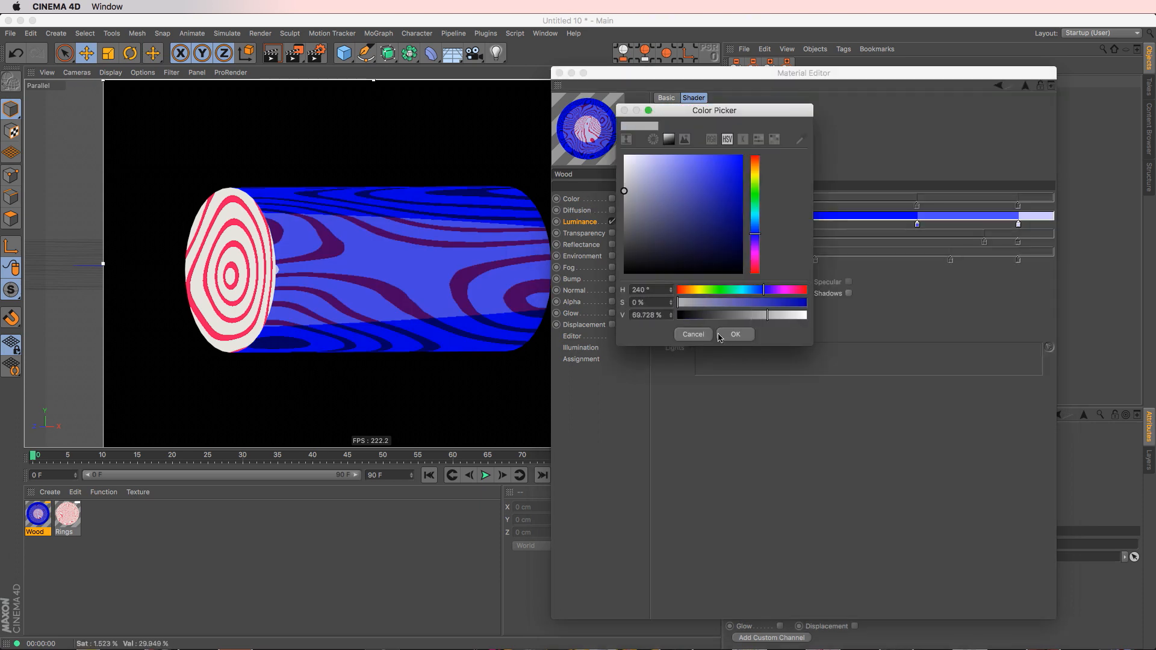
pyautogui.click(735, 334)
# - Remove the middle Diffuse knot, move the pale blue knot to about the gradient's midpoint, and set its colour to white
pyautogui.moveTo(918, 224); pyautogui.dragTo(909, 275)
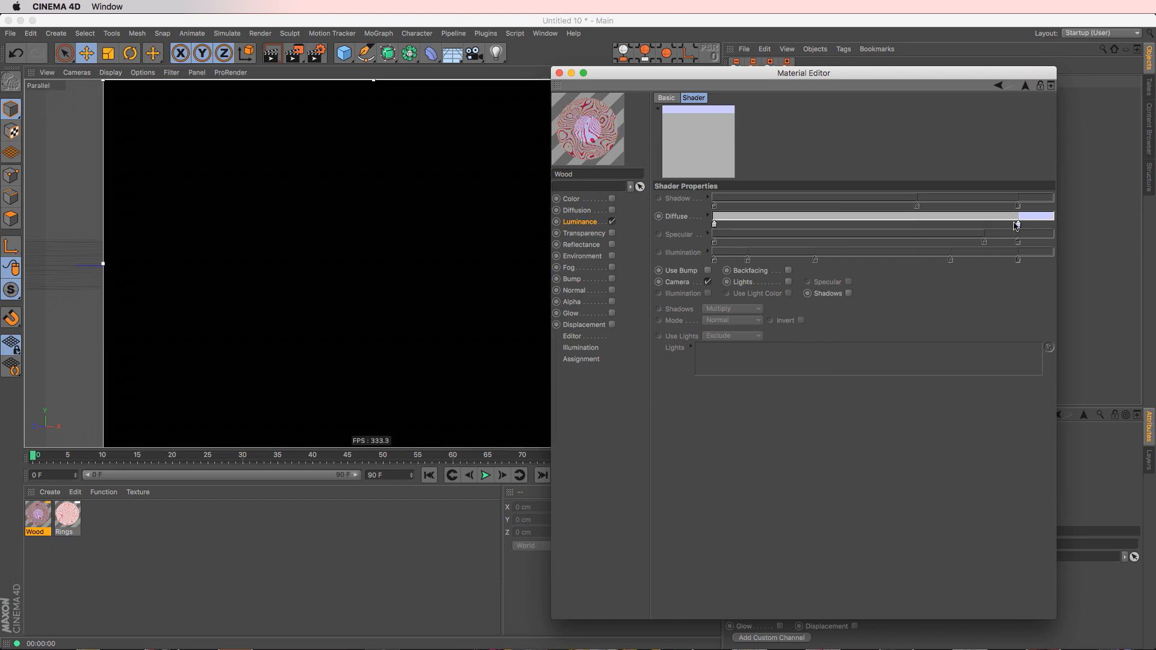
pyautogui.moveTo(1014, 223); pyautogui.dragTo(884, 266)
pyautogui.moveTo(1017, 223); pyautogui.dragTo(883, 227)
pyautogui.doubleClick(883, 224)
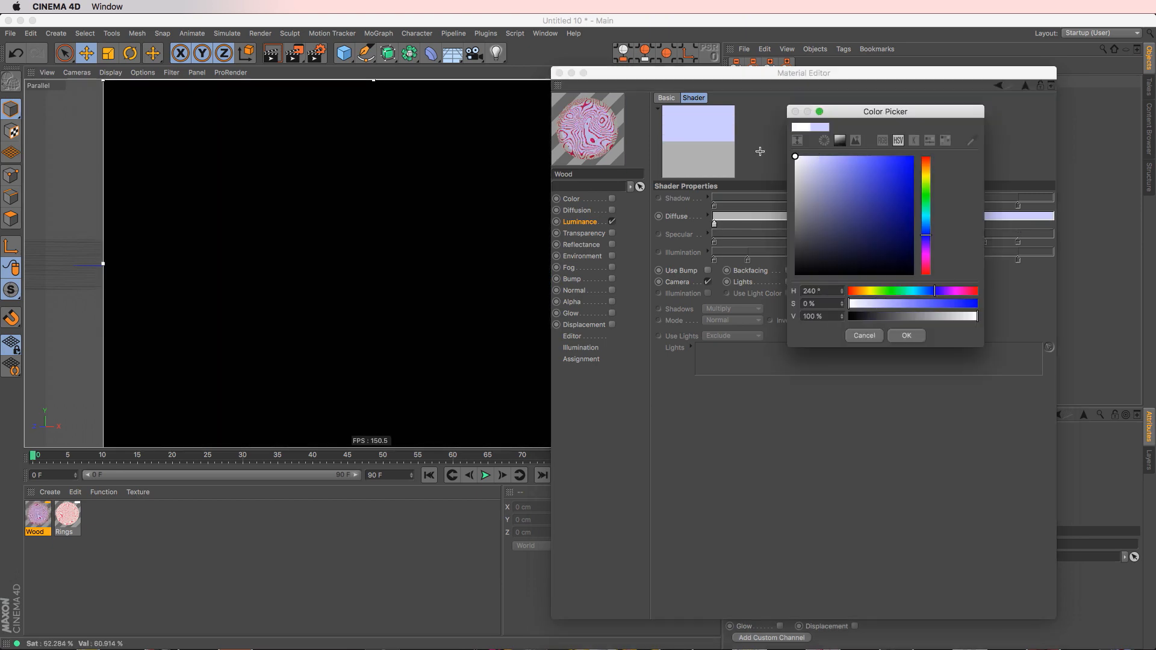
pyautogui.click(903, 336)
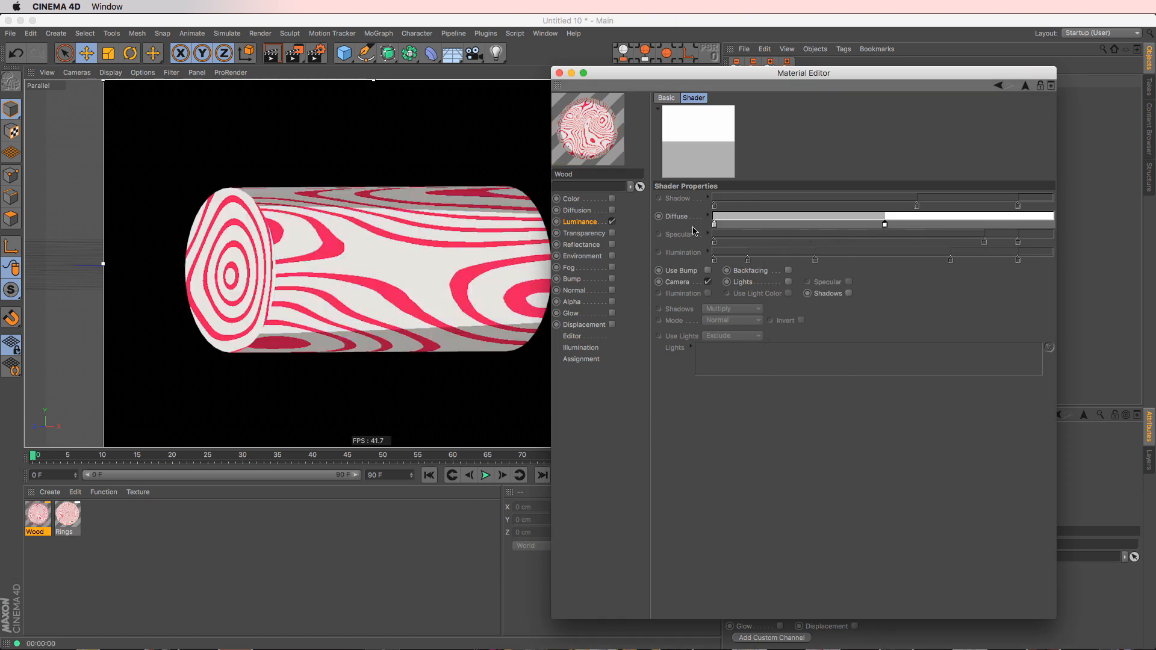
# - Turn off Camera in the Cel shader and enable Lights and Shadows
pyautogui.click(679, 282)
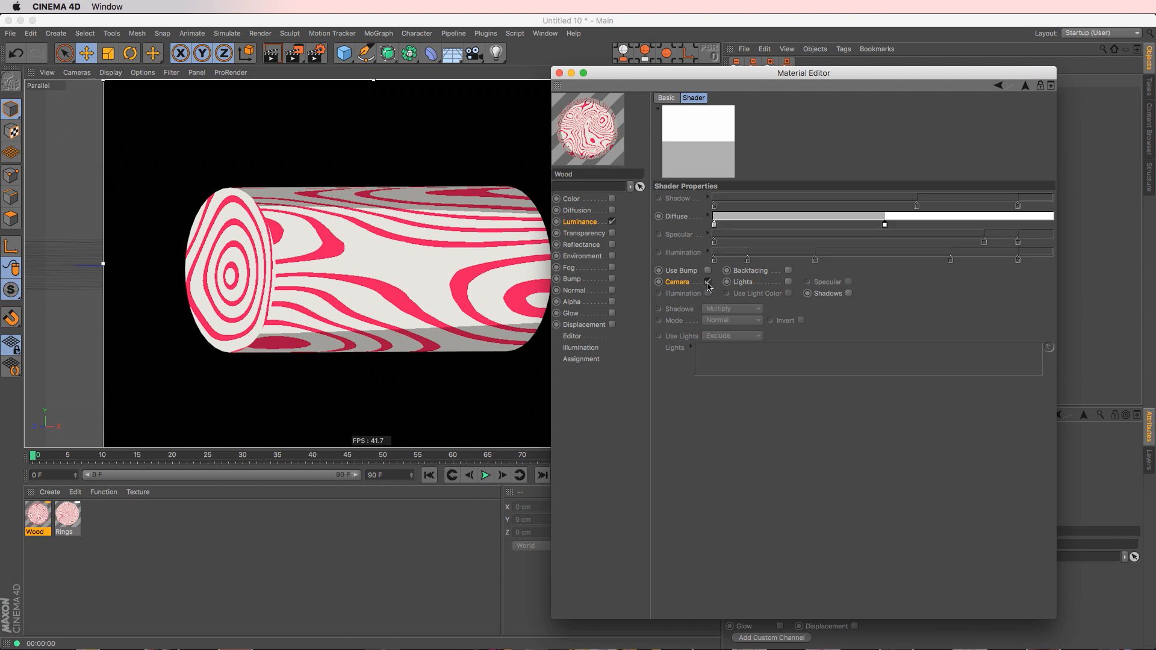
pyautogui.click(708, 283)
pyautogui.click(789, 283)
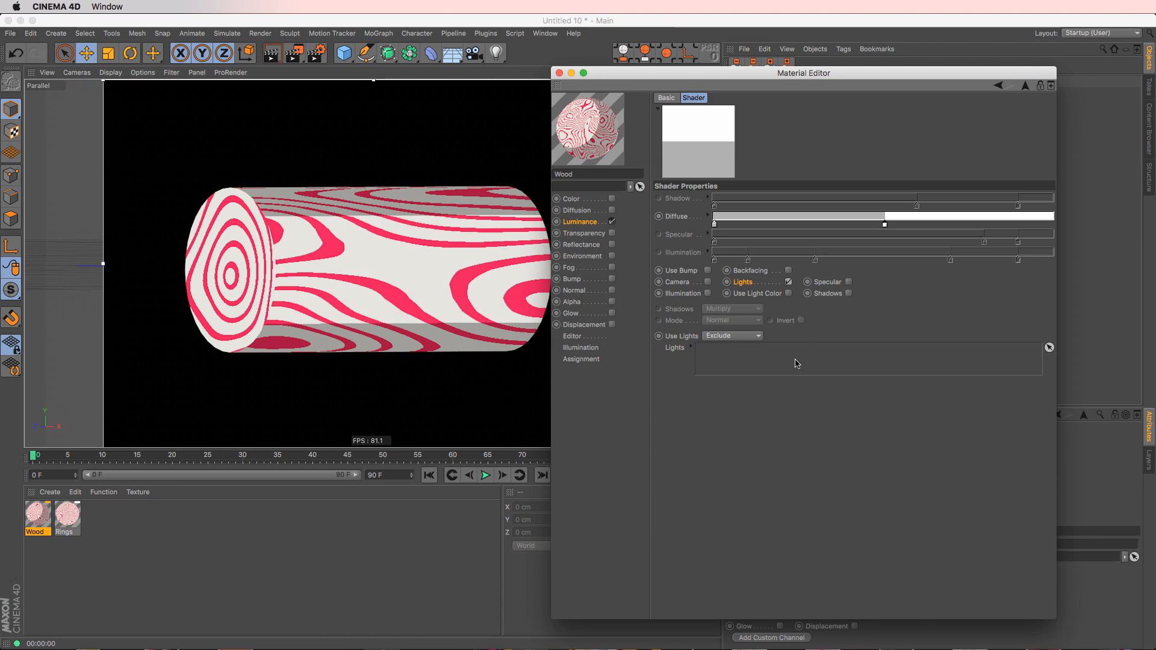
pyautogui.moveTo(704, 77)
pyautogui.mouseDown()
pyautogui.moveTo(676, 374)
pyautogui.moveTo(712, 32)
pyautogui.moveTo(712, 88)
pyautogui.mouseUp()
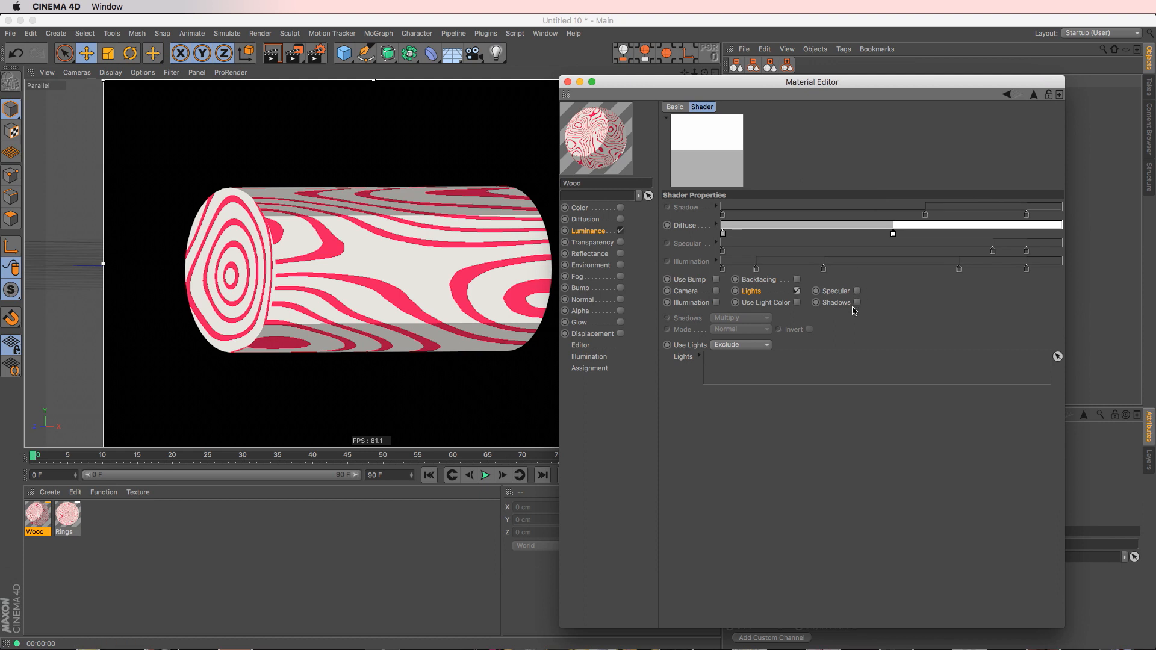
pyautogui.click(857, 302)
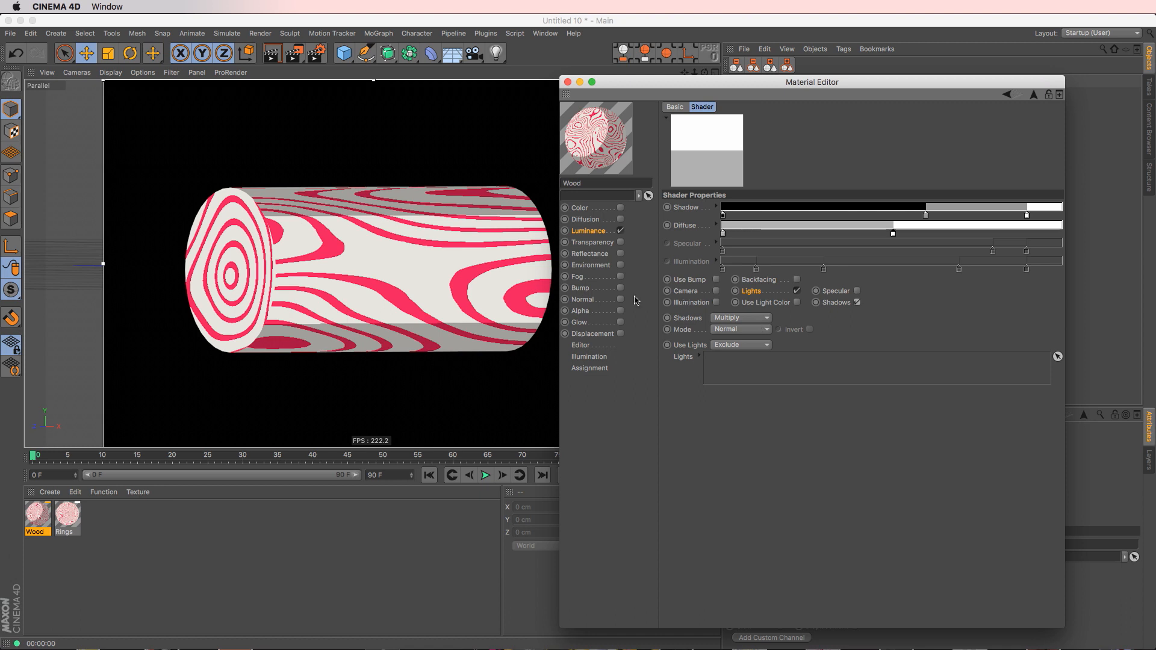
# - Move the white Diffuse knot closer to the grey end to narrow the log's shaded bands, and close the Material Editor
pyautogui.moveTo(894, 234); pyautogui.dragTo(811, 236)
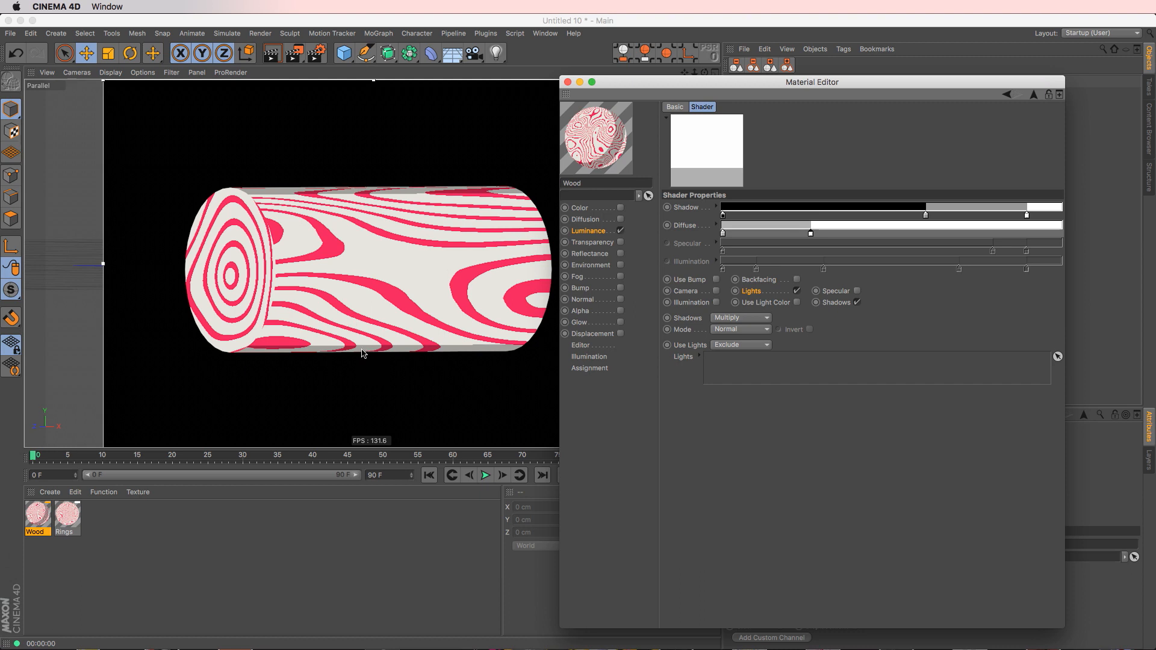
pyautogui.moveTo(812, 234)
pyautogui.mouseDown()
pyautogui.moveTo(1015, 234)
pyautogui.moveTo(831, 235)
pyautogui.moveTo(865, 237)
pyautogui.mouseUp()
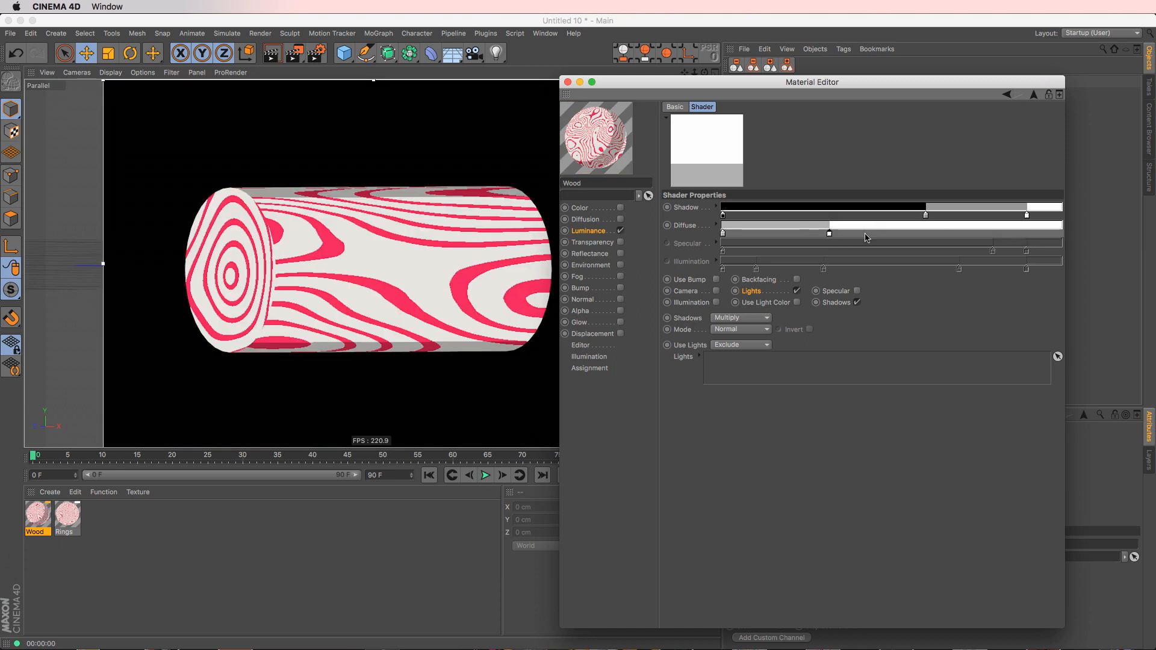
pyautogui.click(568, 81)
# - Add an Infinite Light to the scene
pyautogui.click(494, 58)
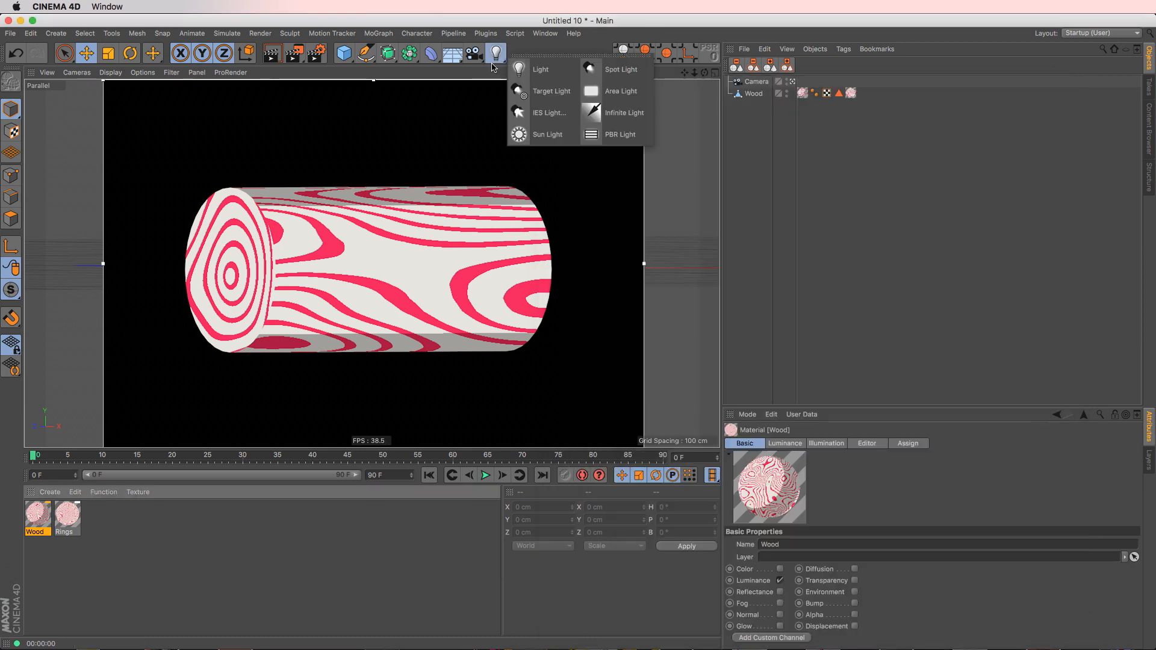
pyautogui.click(626, 116)
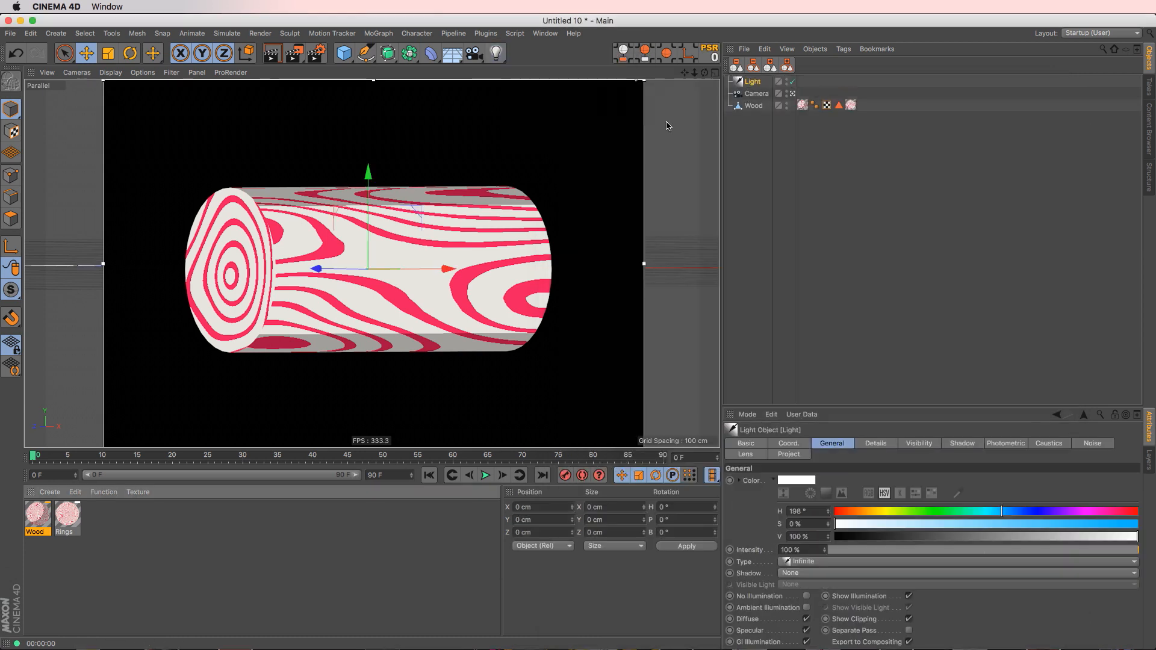
# - Set the Light's shadow to Raytraced (Hard) and rotate the light to change how shading falls on the log
pyautogui.click(810, 573)
pyautogui.click(811, 610)
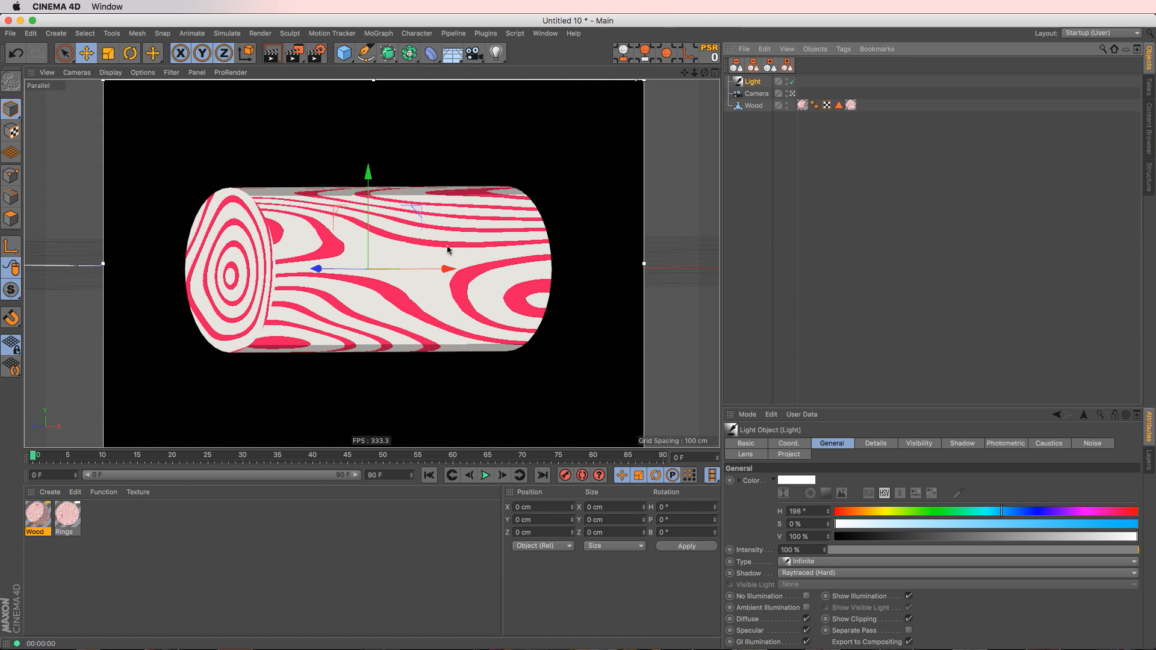
pyautogui.press('r')
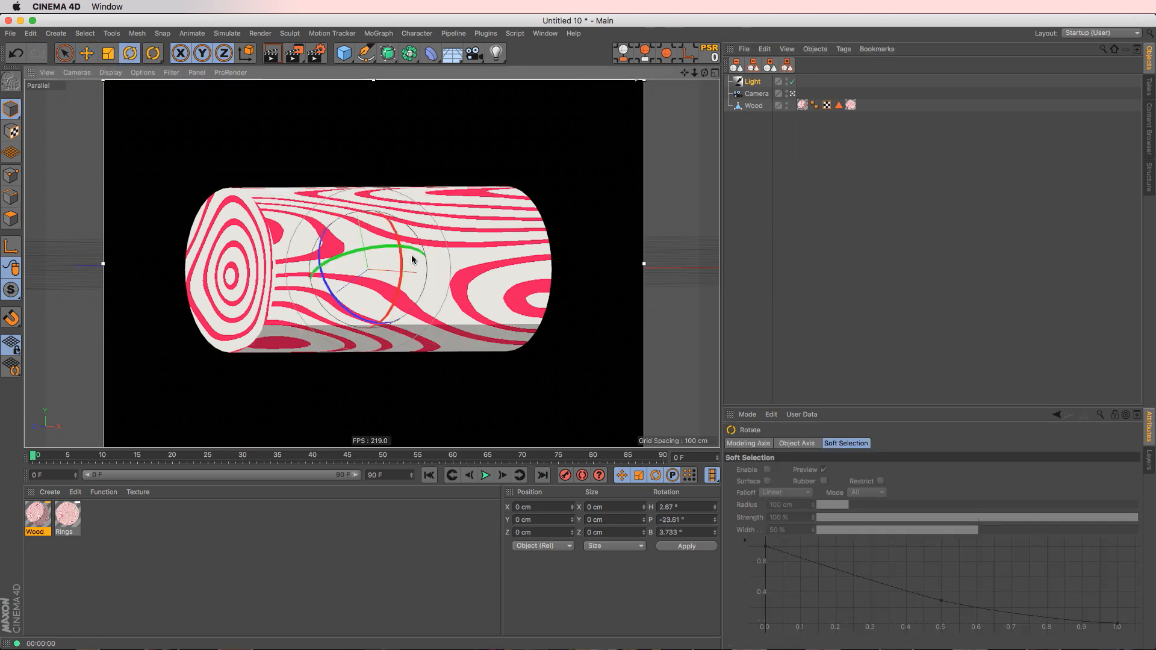
pyautogui.moveTo(389, 253); pyautogui.dragTo(402, 274)
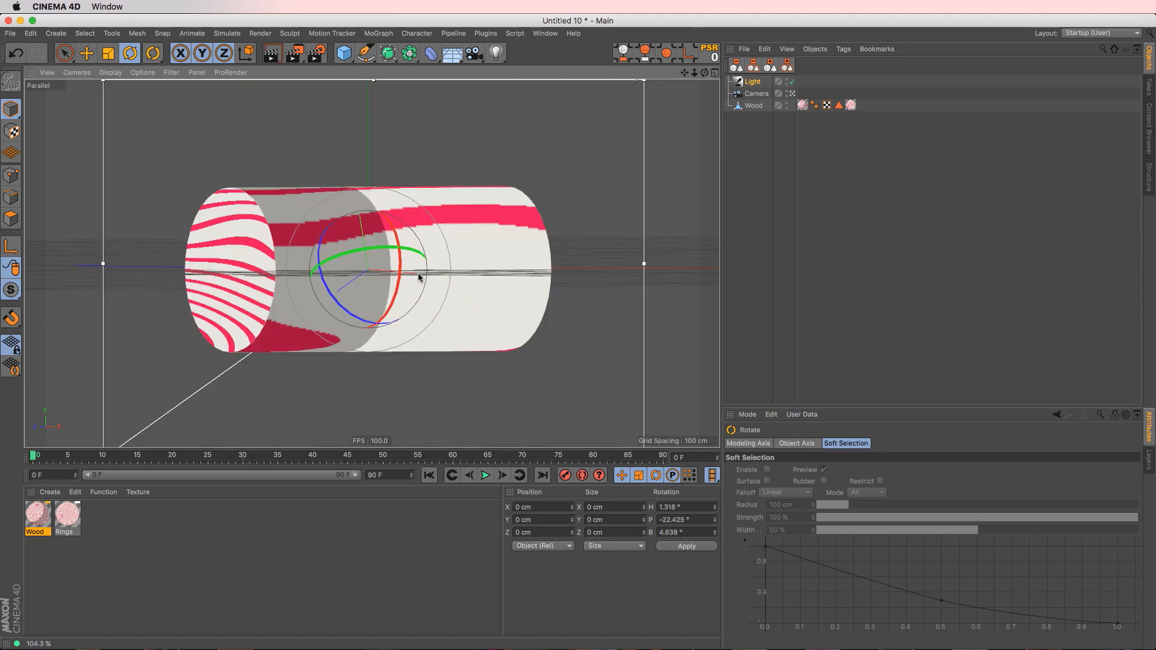
pyautogui.moveTo(425, 266)
pyautogui.mouseDown()
pyautogui.moveTo(416, 257)
pyautogui.moveTo(425, 252)
pyautogui.moveTo(378, 230)
pyautogui.moveTo(413, 300)
pyautogui.moveTo(411, 265)
pyautogui.mouseUp()
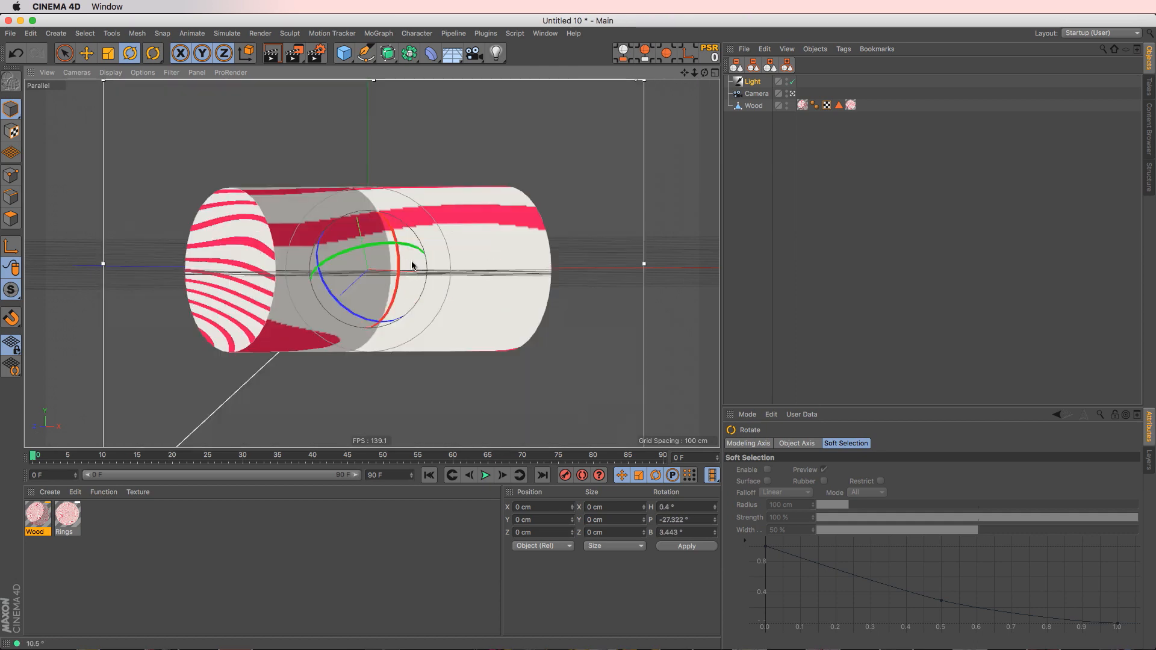
pyautogui.press('e')
pyautogui.click(536, 216)
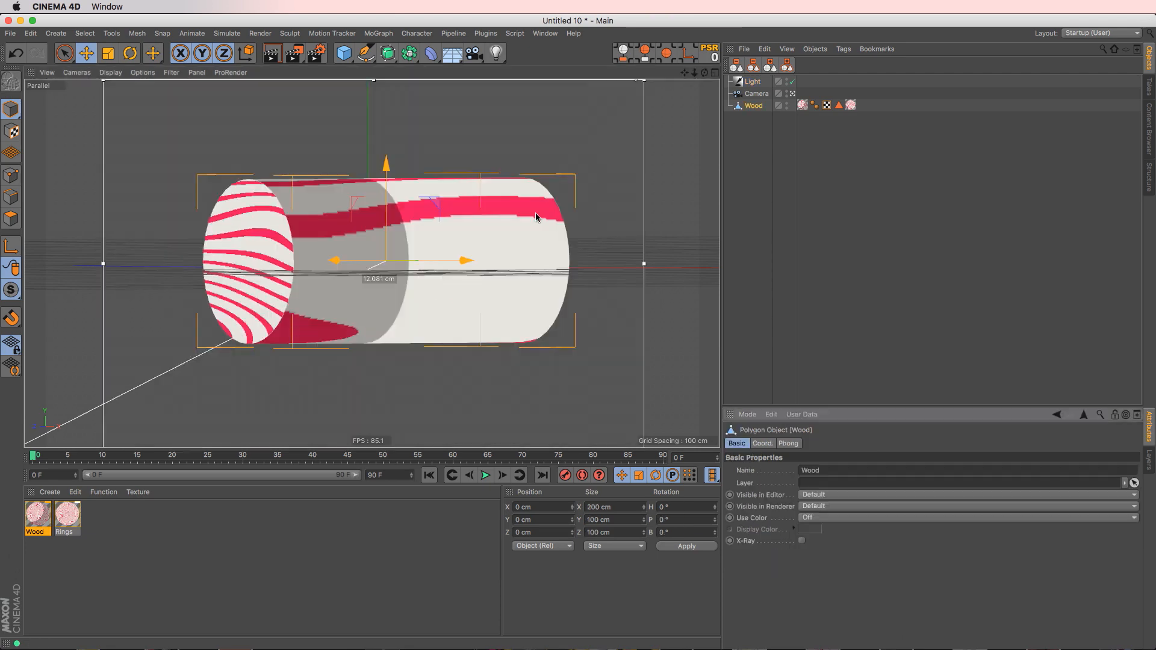
pyautogui.moveTo(536, 217); pyautogui.dragTo(527, 235)
pyautogui.press('super+z')
# - Move the Light to about X 34.5, Y 15, Z -22.5 cm, rotated to about H -4.9°, P -12.8°
pyautogui.click(753, 81)
pyautogui.moveTo(562, 187); pyautogui.dragTo(704, 144)
pyautogui.moveTo(537, 203); pyautogui.dragTo(387, 185)
pyautogui.moveTo(400, 270); pyautogui.dragTo(482, 264)
pyautogui.press('r')
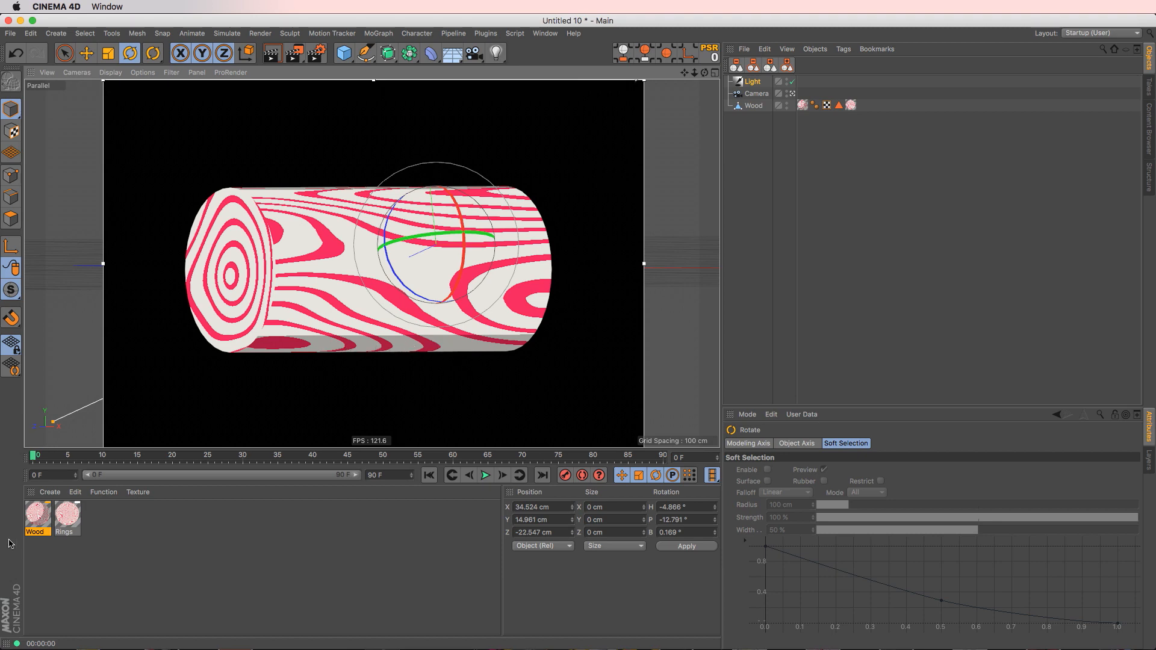
# - Move the white Diffuse knot in the Wood material's Cel shader to about the gradient's midpoint
pyautogui.doubleClick(36, 519)
pyautogui.moveTo(605, 82); pyautogui.dragTo(857, 80)
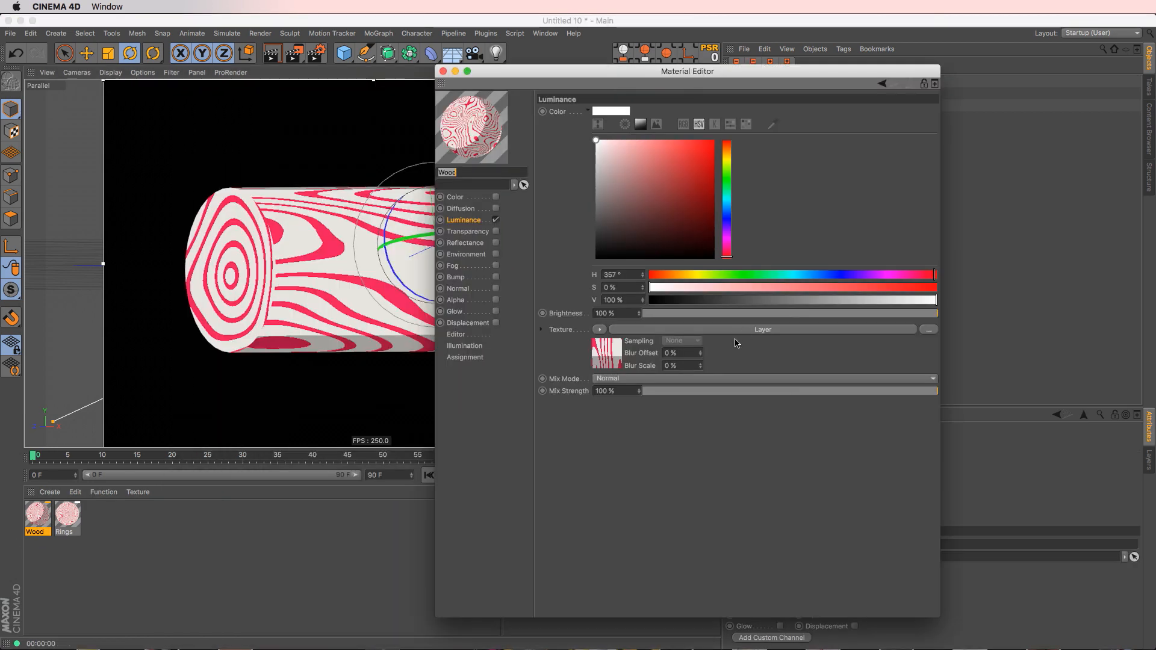
pyautogui.click(762, 340)
pyautogui.moveTo(660, 81); pyautogui.dragTo(798, 82)
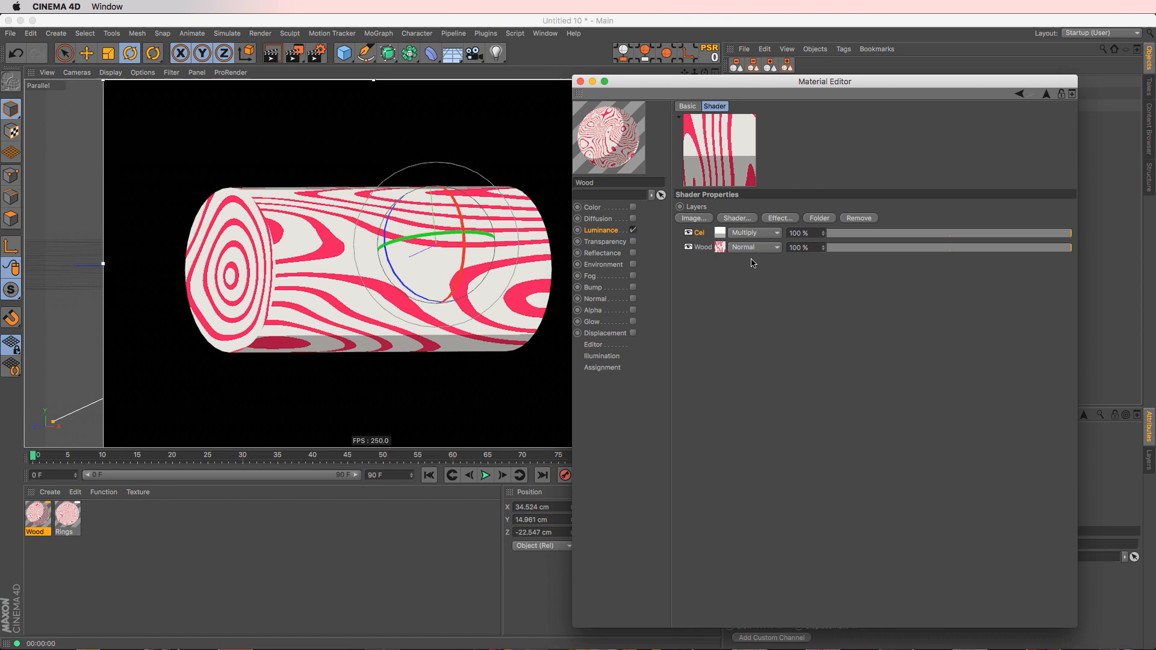
pyautogui.doubleClick(720, 232)
pyautogui.moveTo(876, 235); pyautogui.dragTo(971, 234)
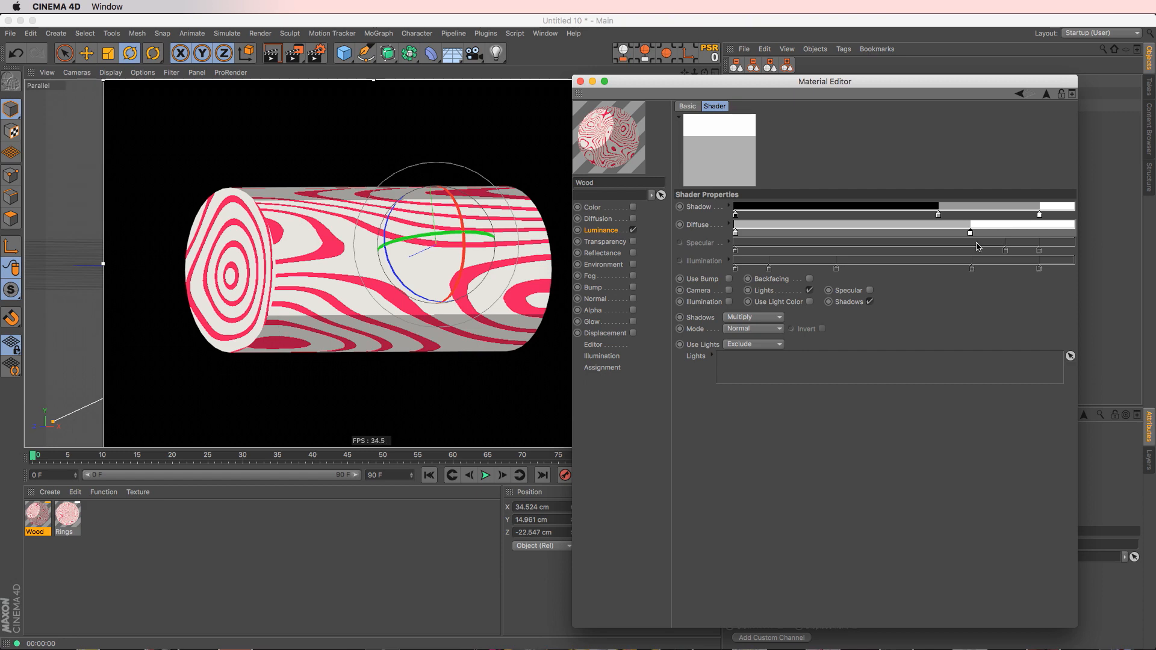
pyautogui.moveTo(970, 233); pyautogui.dragTo(908, 233)
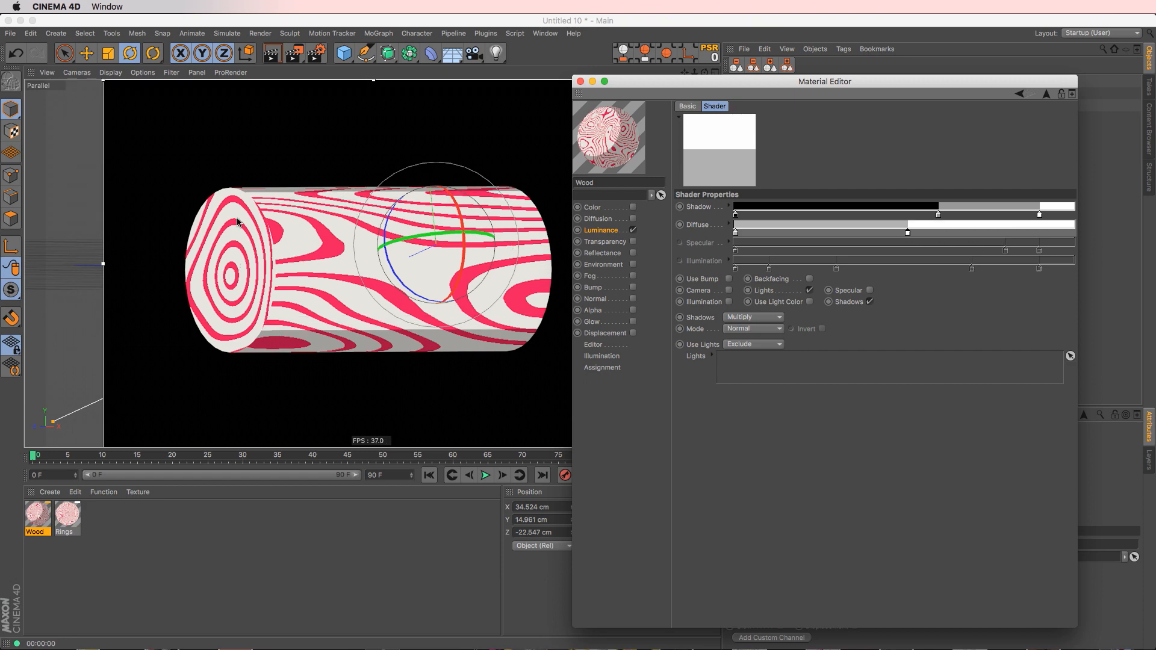
# - Turn on Use Bump in the Cel shader layered in the Wood material's Luminance channel
pyautogui.click(229, 304)
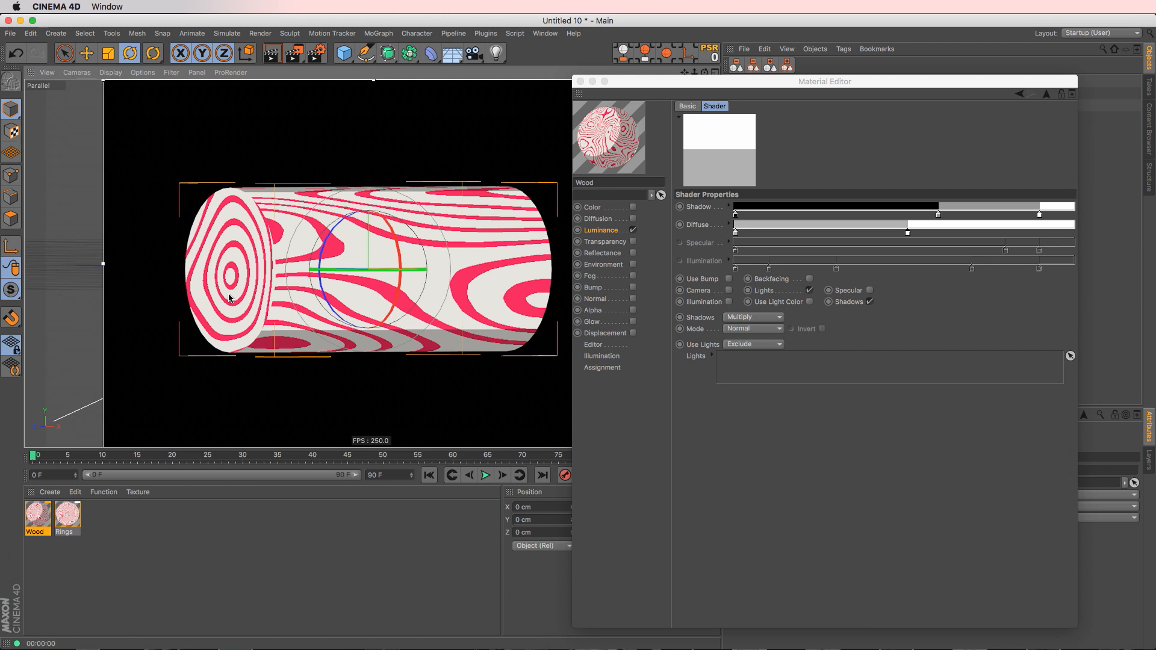
pyautogui.press('e')
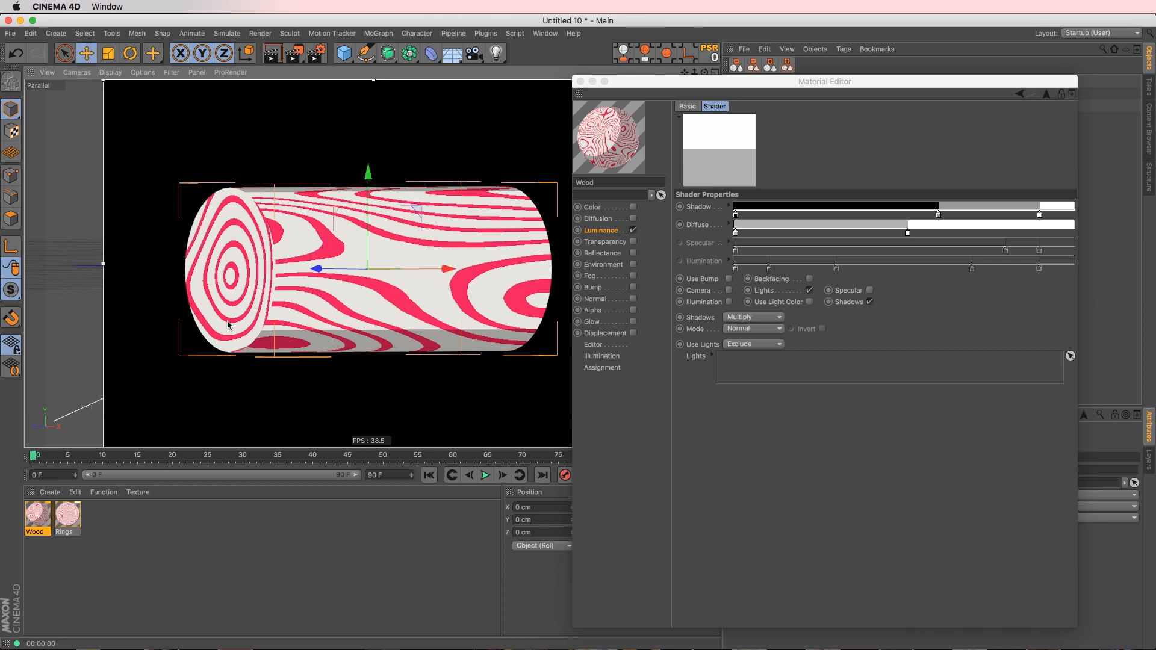
pyautogui.click(605, 231)
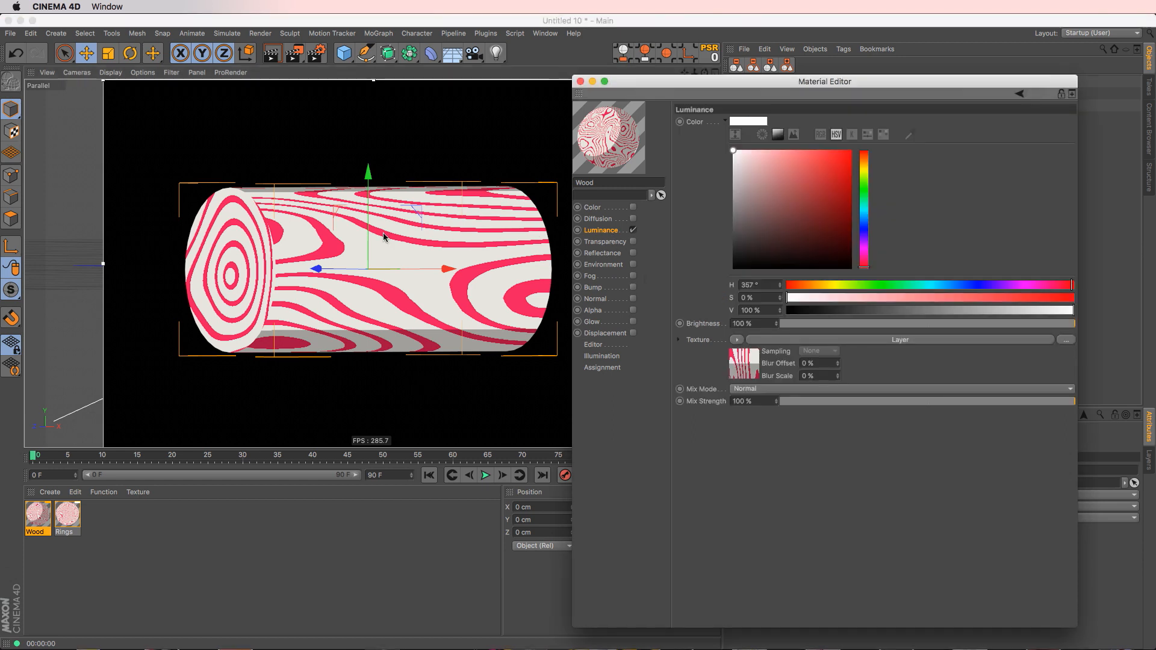
pyautogui.click(796, 341)
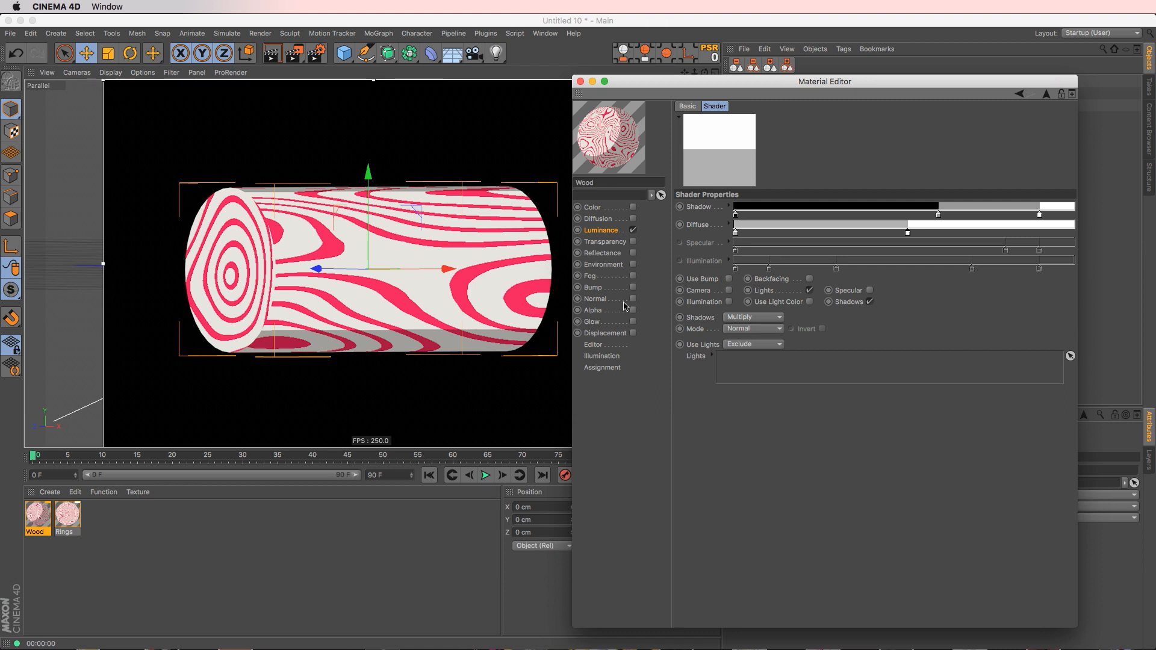
pyautogui.click(702, 281)
pyautogui.click(602, 231)
pyautogui.click(778, 336)
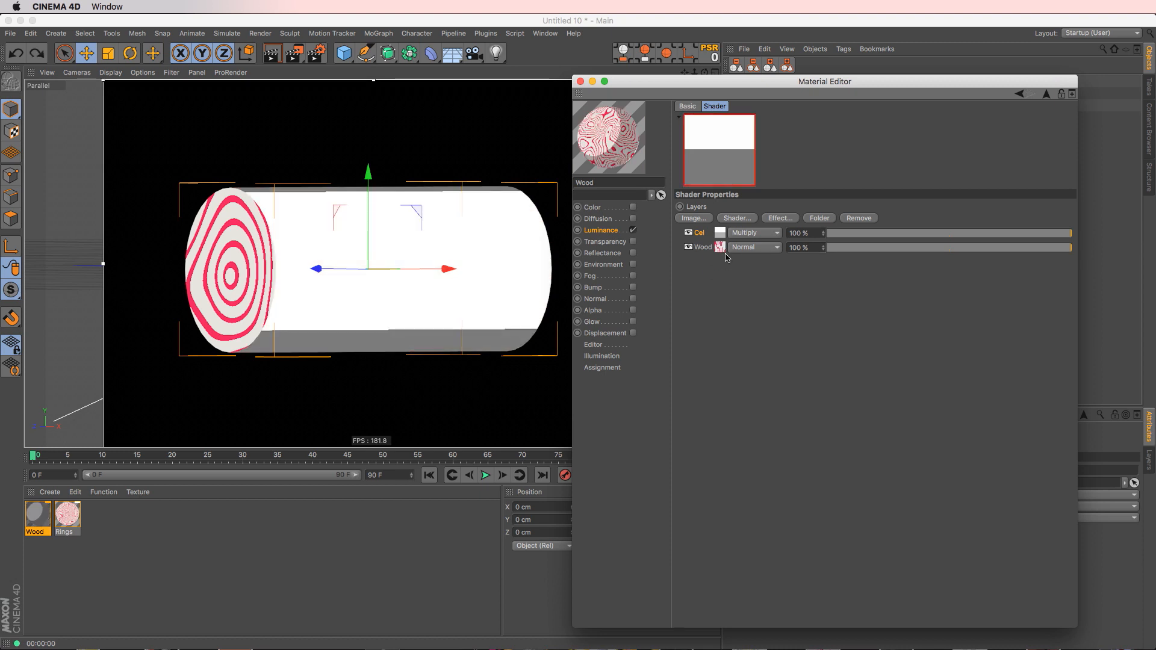
pyautogui.click(721, 234)
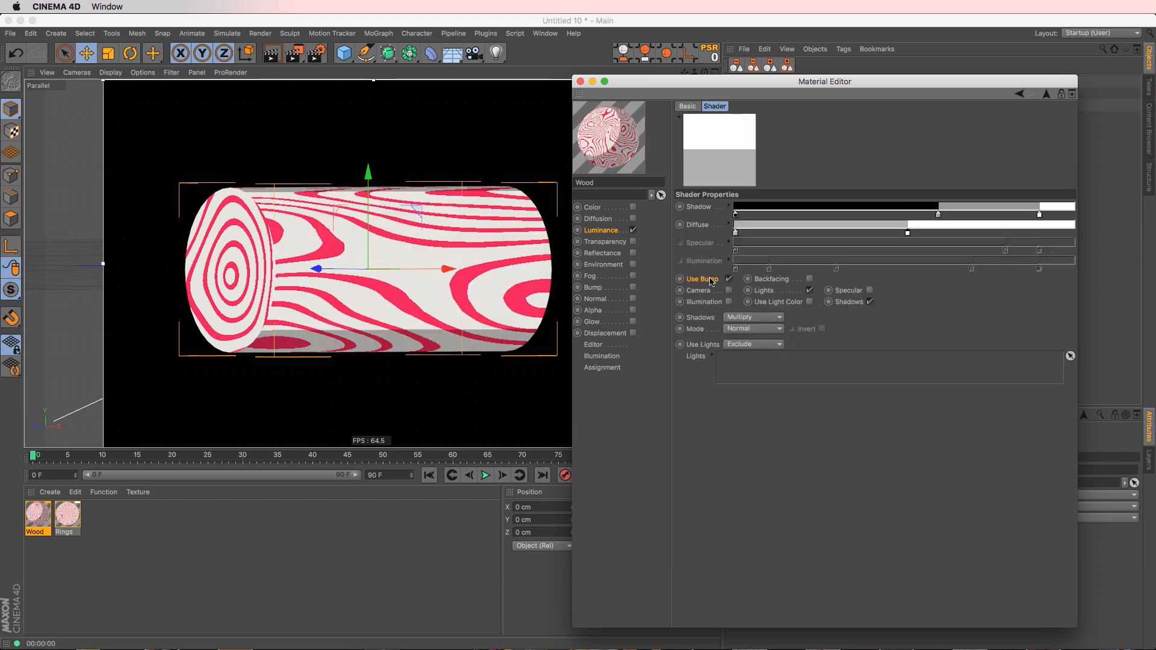
# - Enable the Wood material's Bump channel and use a Noise shader as its texture
pyautogui.click(608, 288)
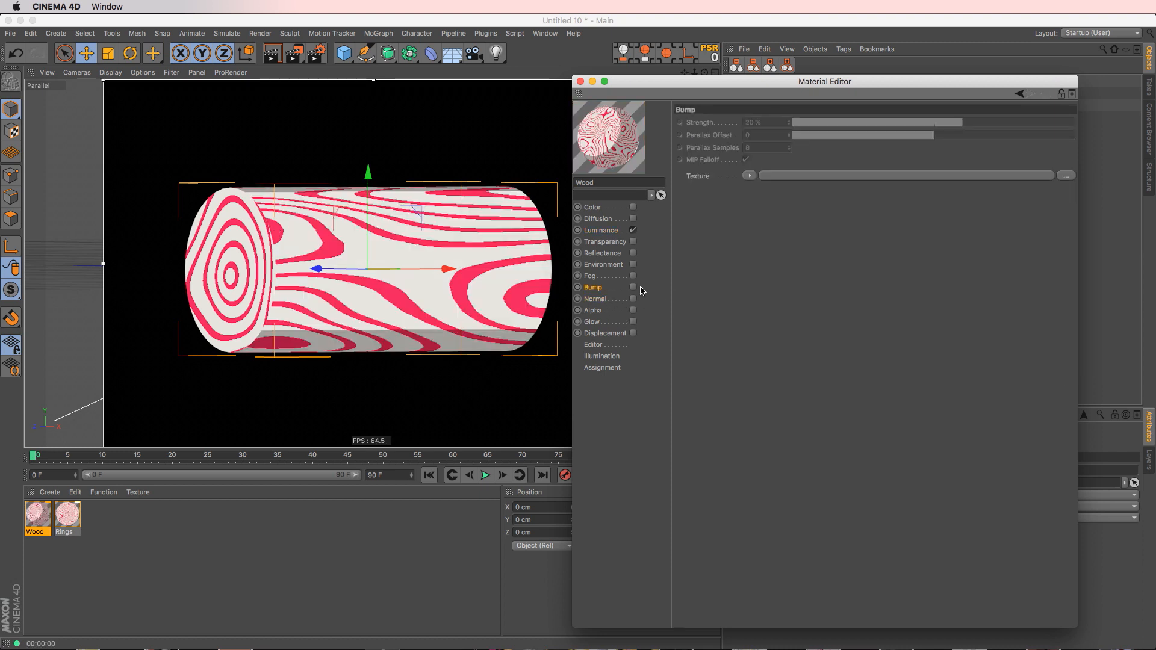
pyautogui.click(633, 287)
pyautogui.click(749, 175)
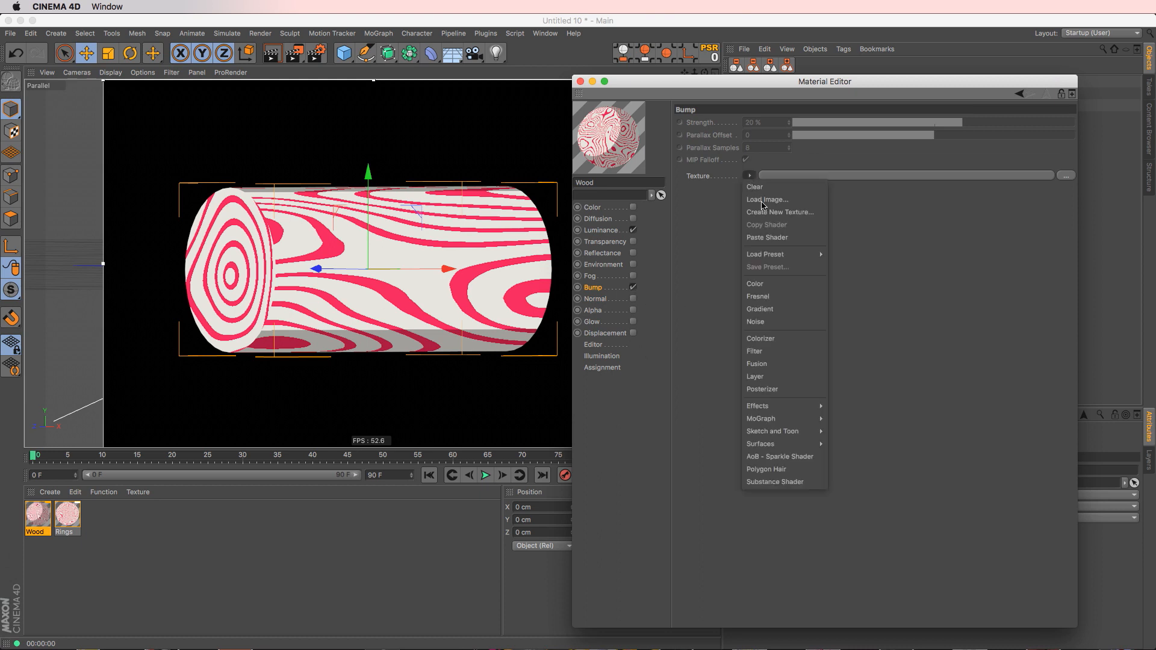
pyautogui.click(777, 322)
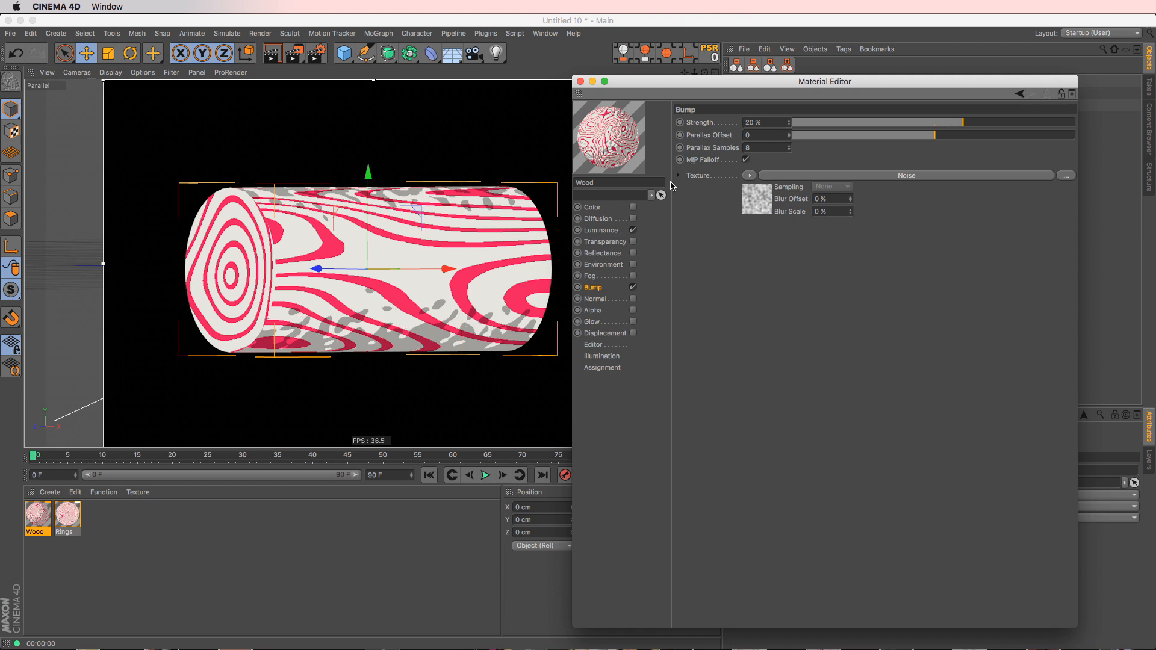
# - Toggle Use Bump in the Cel shader to compare the log's shading with and without the noise
pyautogui.click(602, 230)
pyautogui.click(779, 340)
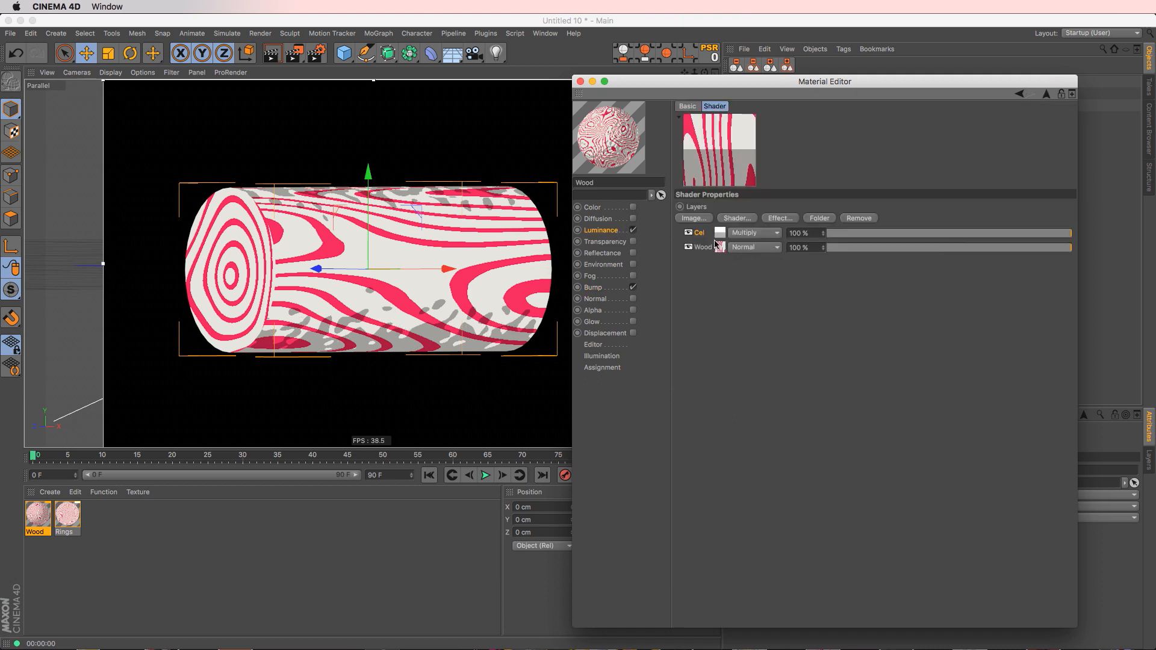
pyautogui.click(729, 279)
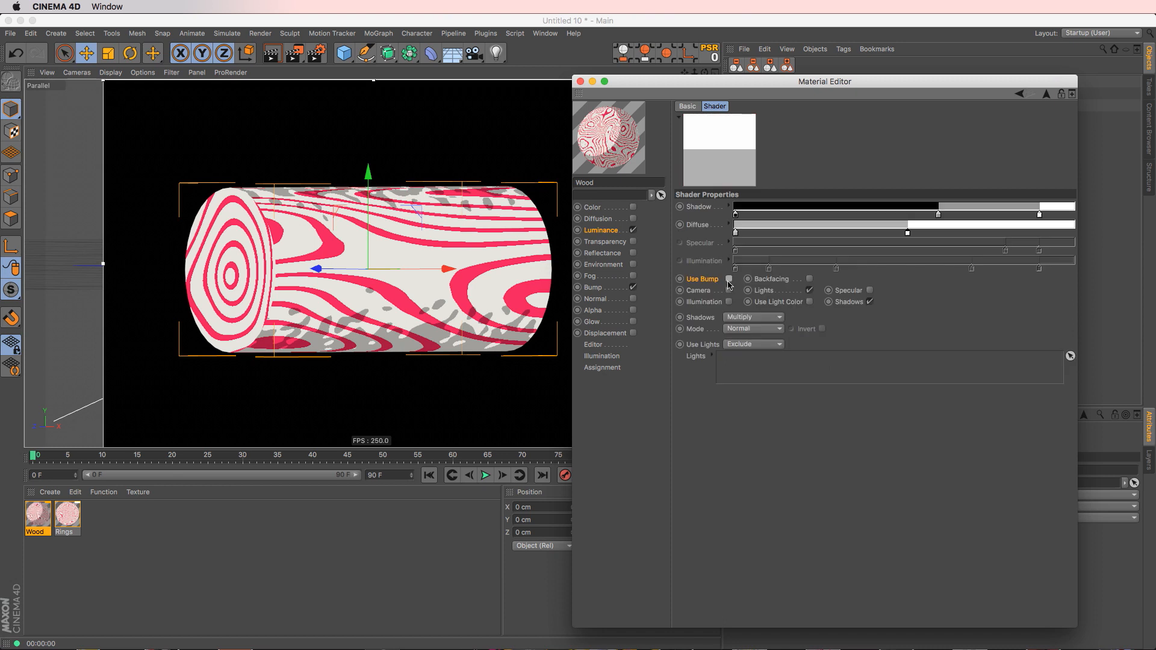
# - Set the Global Scale of the Bump channel's Noise to 5%
pyautogui.click(612, 289)
pyautogui.click(807, 175)
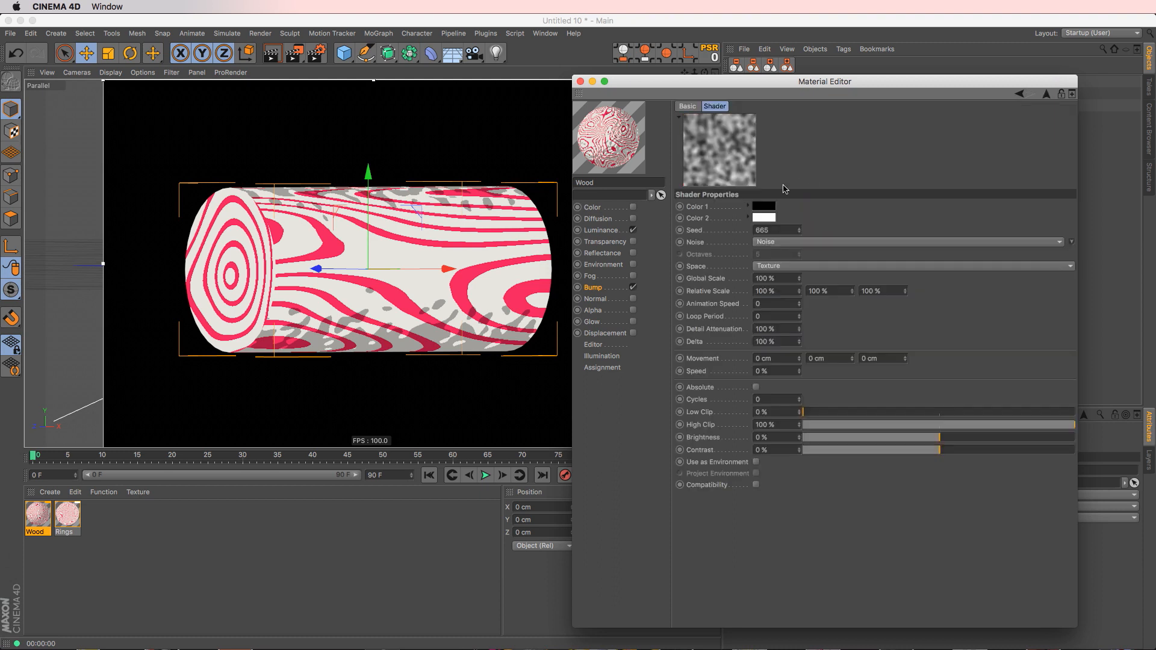
pyautogui.moveTo(775, 278); pyautogui.dragTo(746, 289)
pyautogui.write('5')
pyautogui.press('Return')
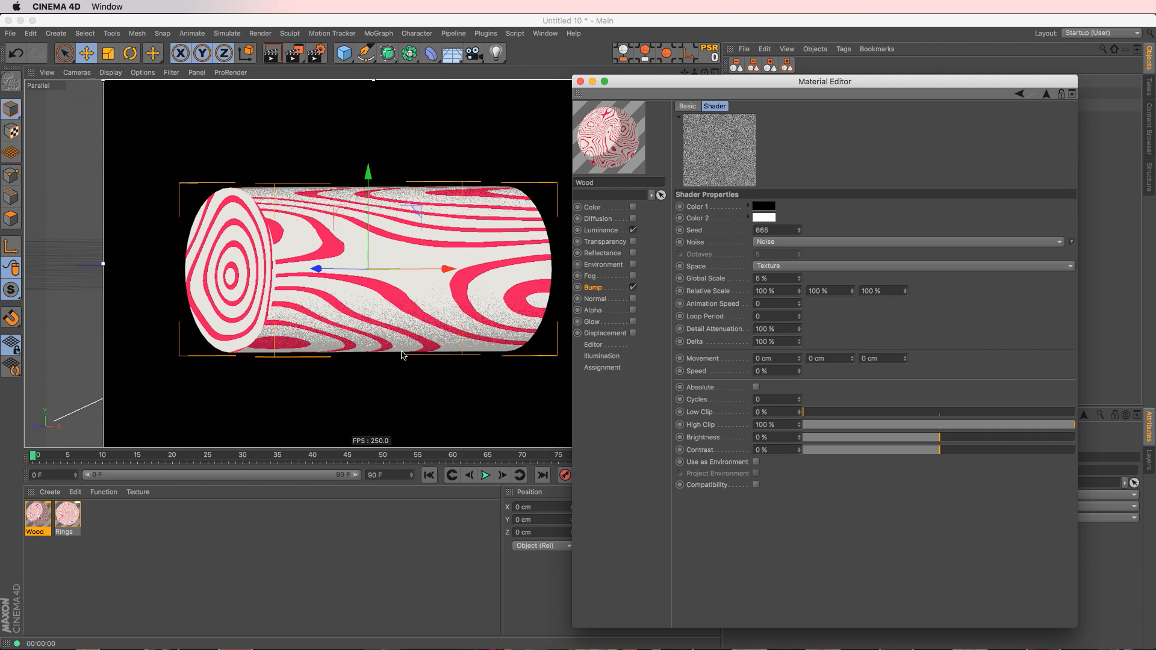
# - Set the Wood material's Bump strength to 30%
pyautogui.click(607, 289)
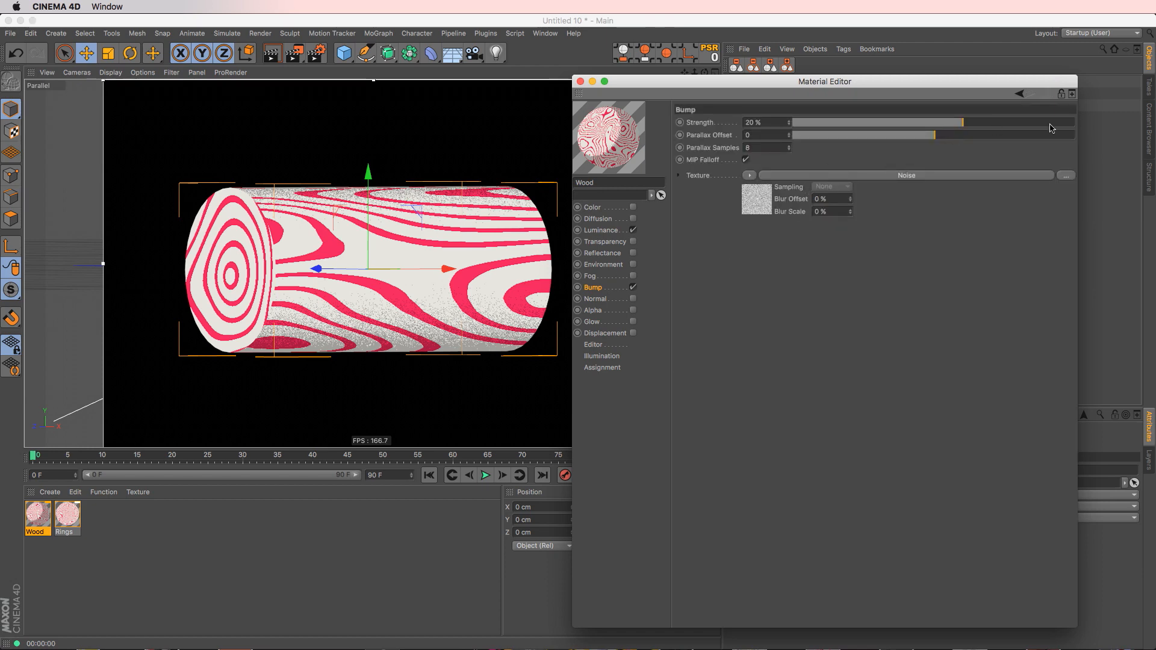
pyautogui.moveTo(1050, 128); pyautogui.dragTo(990, 128)
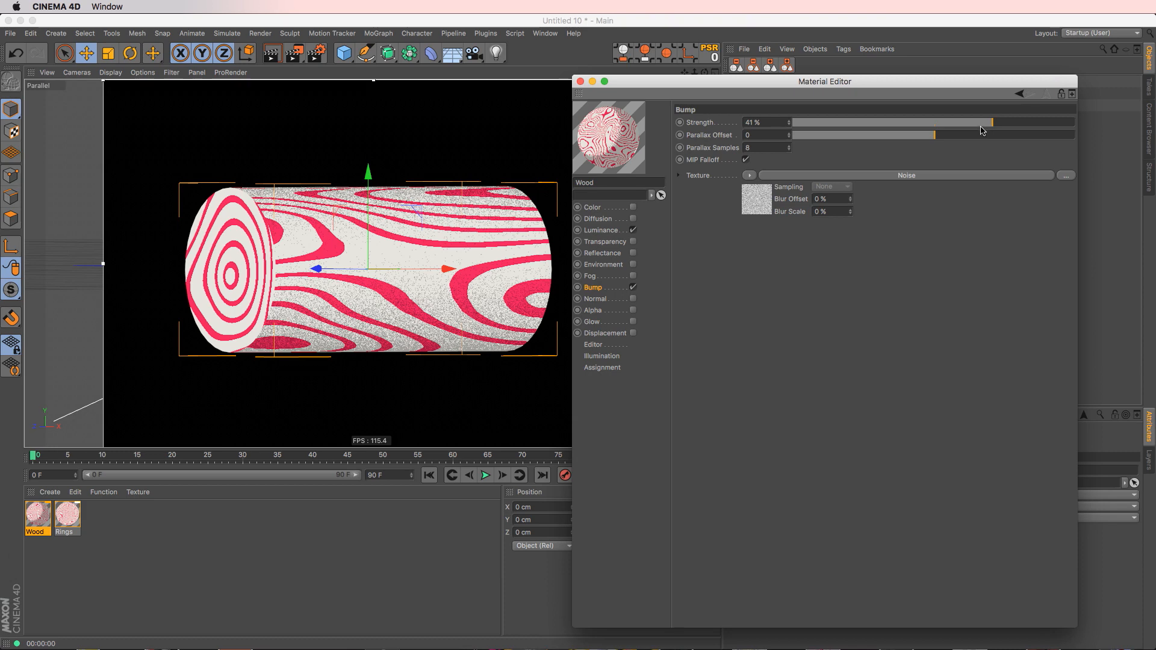
pyautogui.moveTo(982, 129)
pyautogui.mouseDown()
pyautogui.moveTo(1041, 127)
pyautogui.moveTo(939, 126)
pyautogui.moveTo(980, 126)
pyautogui.mouseUp()
pyautogui.write('30')
pyautogui.press('Return')
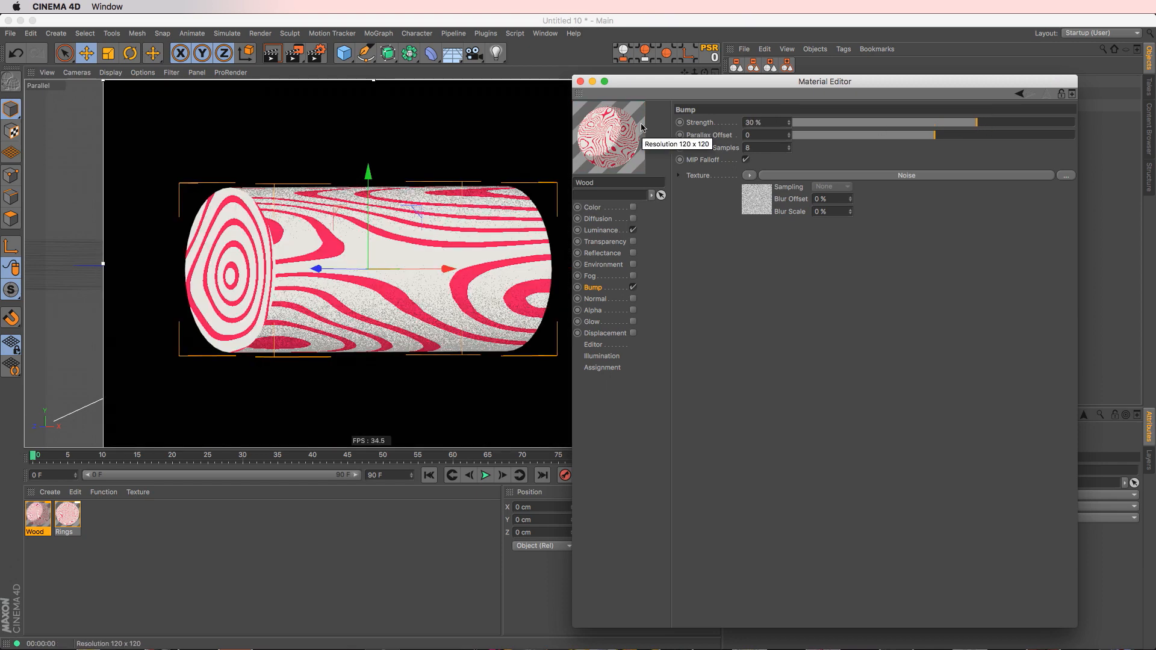
# - Set the grey Diffuse knot in the Cel shader to a muted dark red, about 45% saturation and 52% value
pyautogui.click(605, 231)
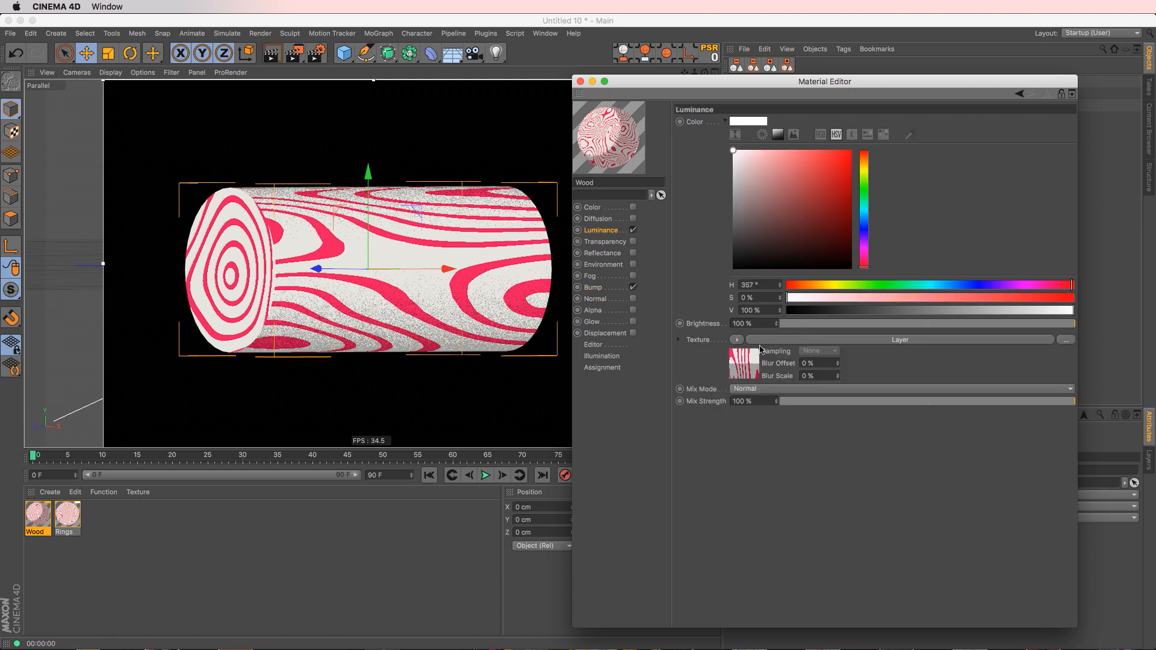
pyautogui.click(769, 340)
pyautogui.click(721, 234)
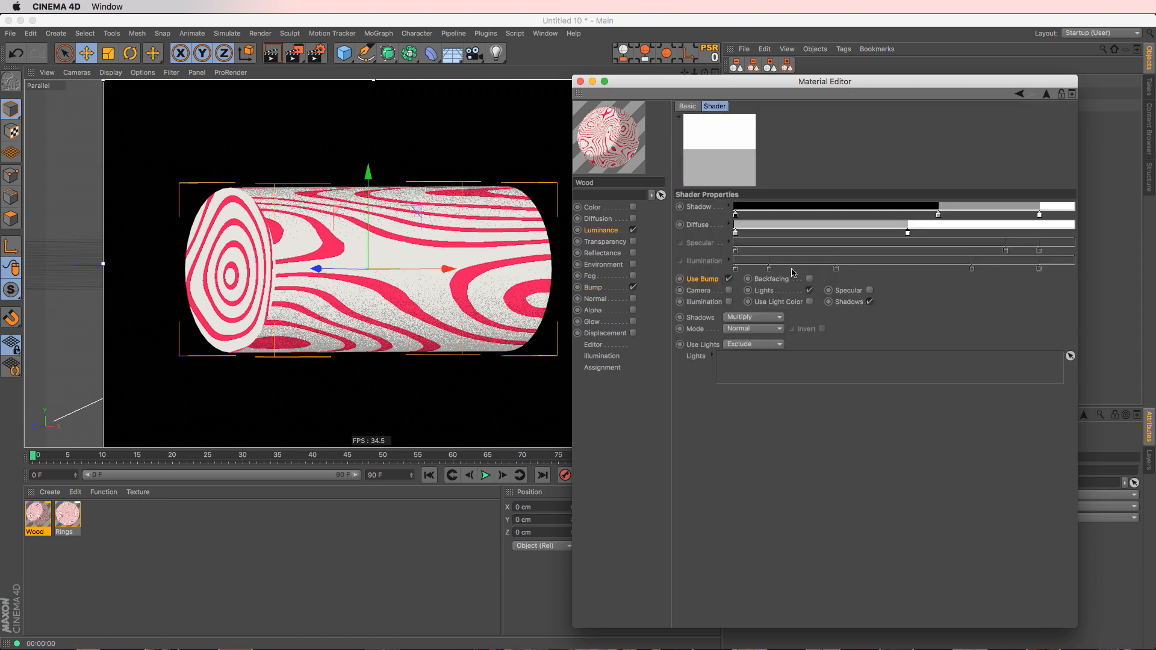
pyautogui.doubleClick(735, 233)
pyautogui.click(681, 201)
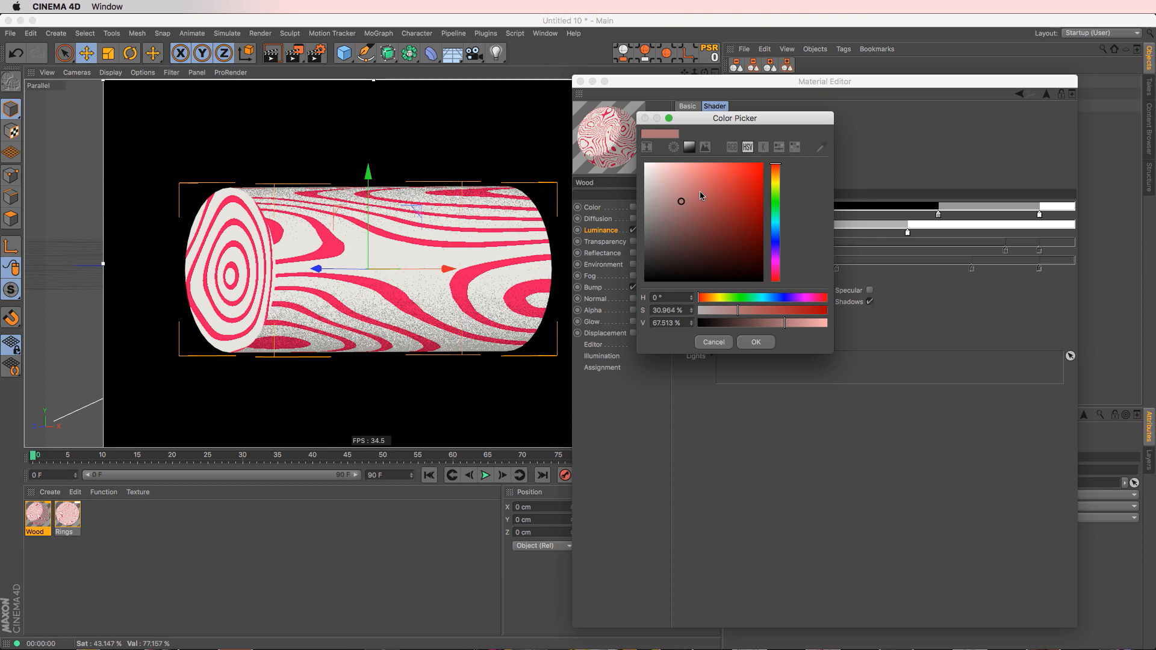
pyautogui.moveTo(699, 191); pyautogui.dragTo(698, 229)
pyautogui.click(756, 342)
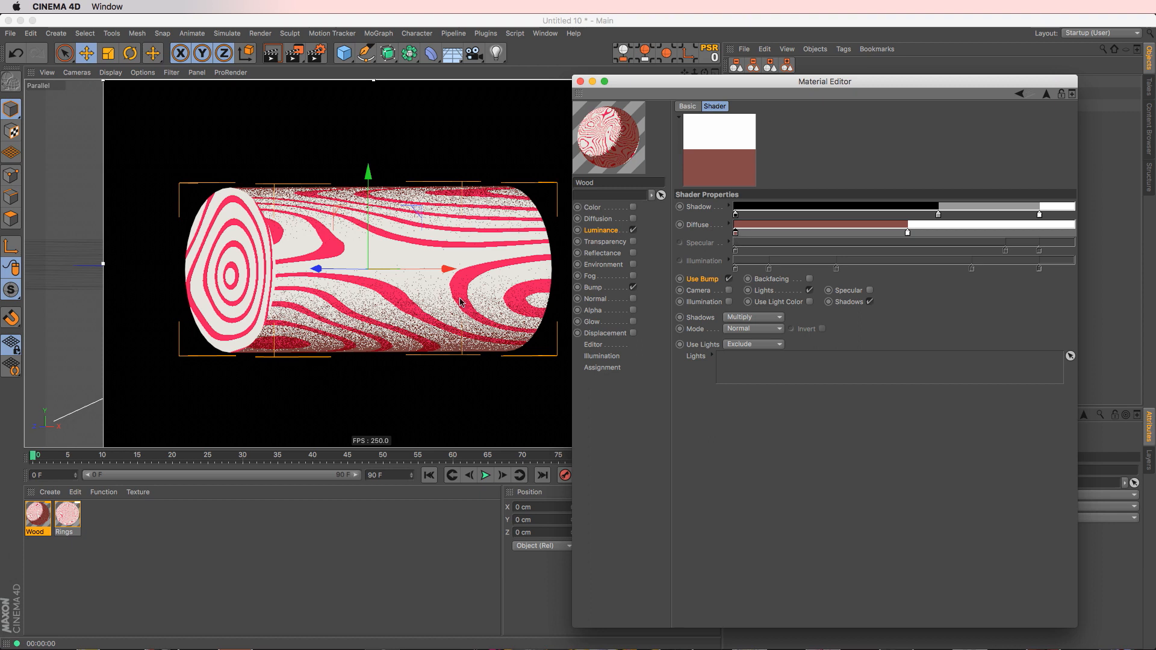
# - Sample the log's pink for the dark red Diffuse knot and darken it to a deep crimson
pyautogui.doubleClick(736, 233)
pyautogui.click(823, 149)
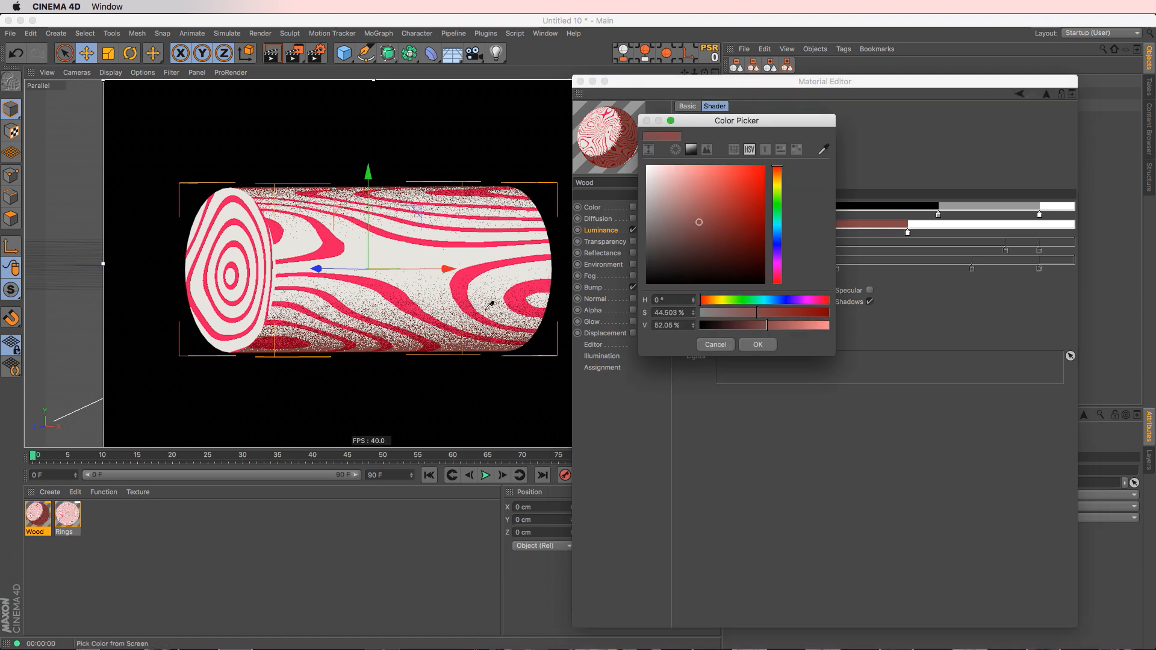
pyautogui.click(474, 275)
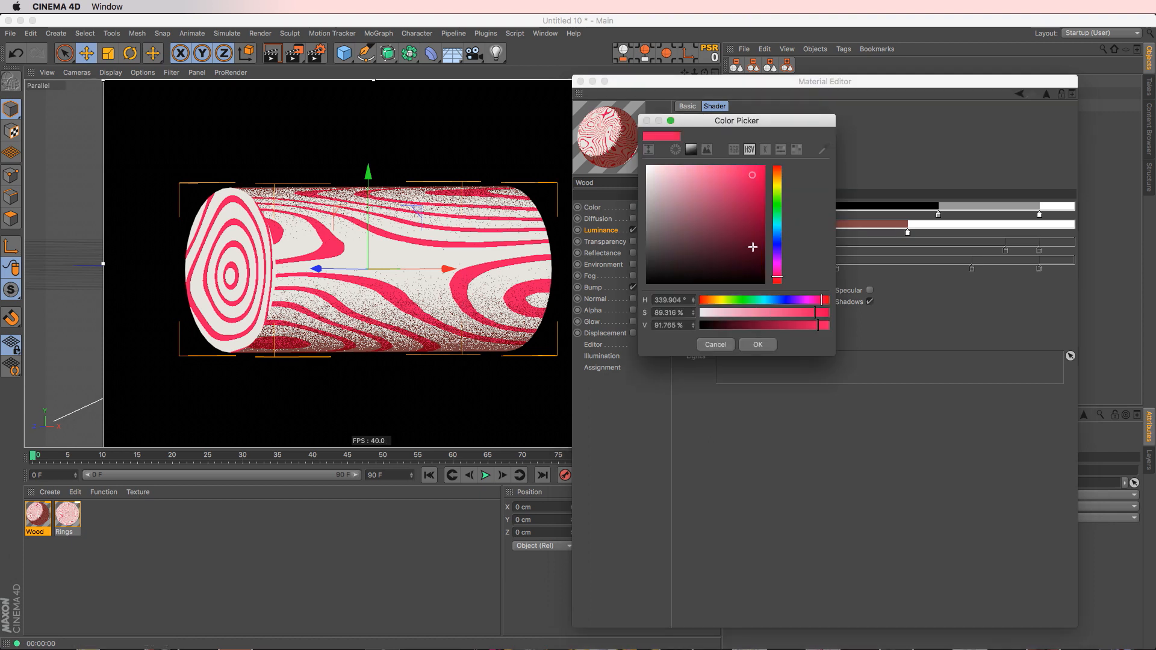
pyautogui.moveTo(754, 189); pyautogui.dragTo(762, 199)
pyautogui.click(757, 344)
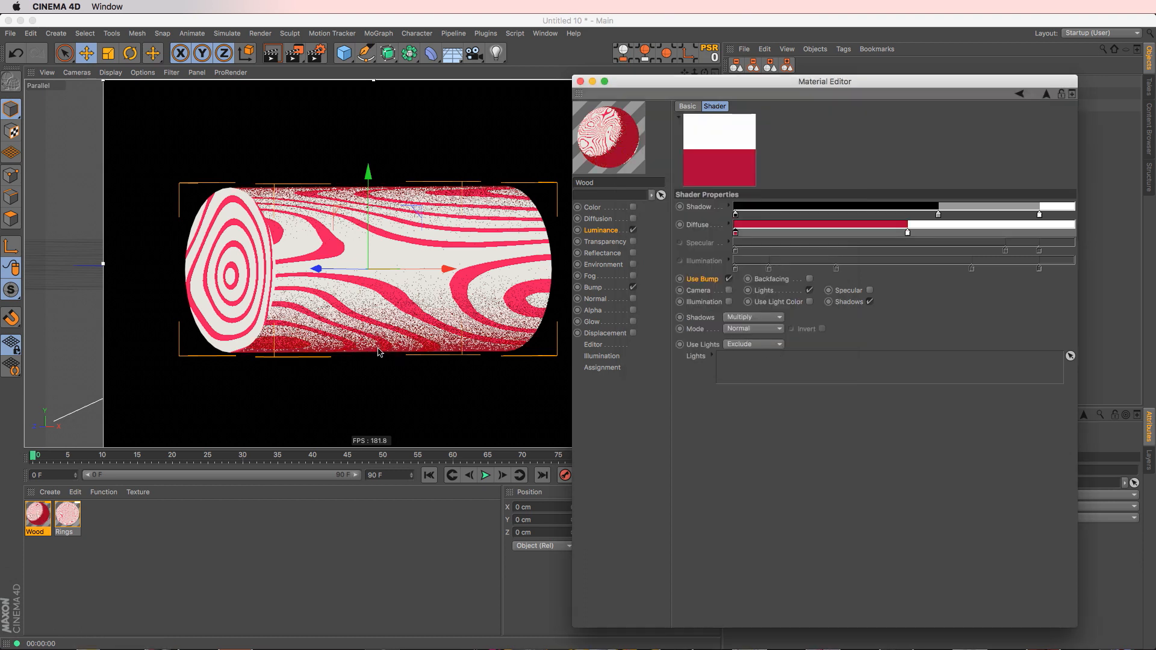
# - Set the crimson Diffuse knot in the Cel shader to a neutral medium grey
pyautogui.doubleClick(736, 233)
pyautogui.moveTo(701, 212); pyautogui.dragTo(631, 213)
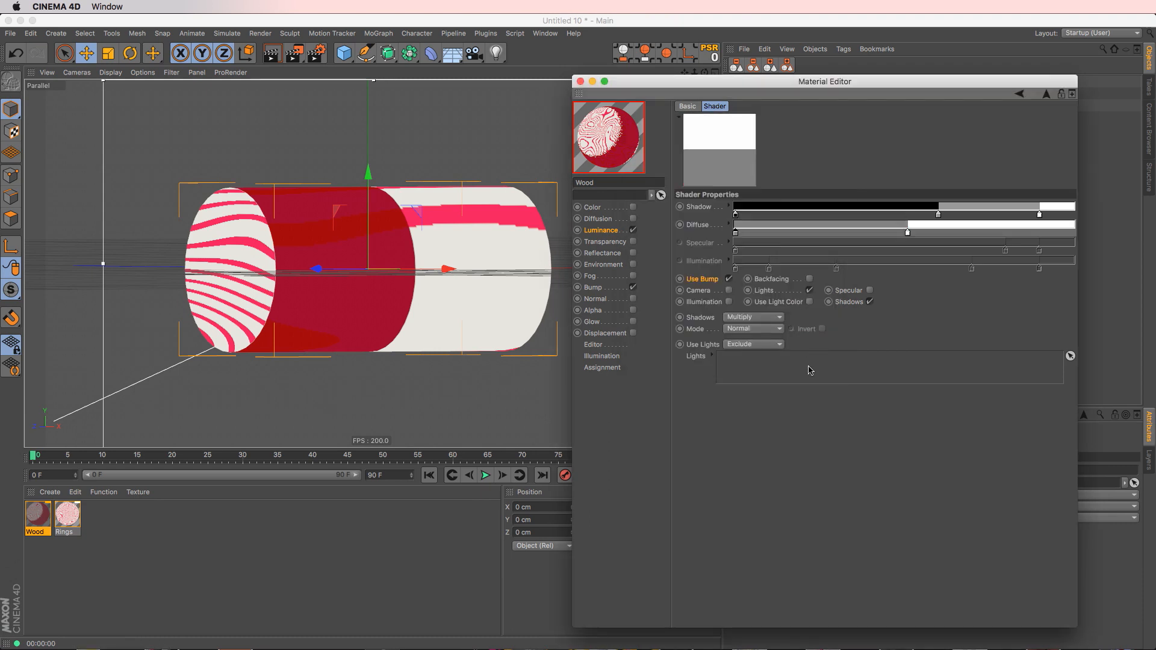
pyautogui.click(755, 343)
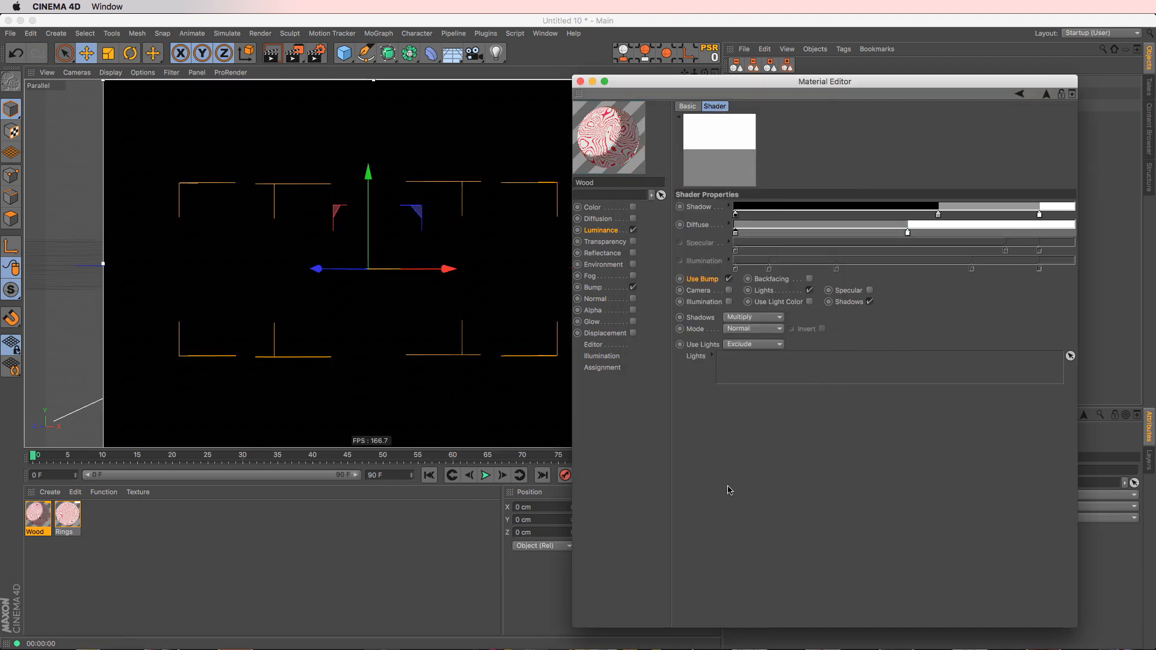
# - Set the grey Diffuse knot in the Wood material's Cel shader to a dark bluish grey, about 15% saturation and 30% value
pyautogui.doubleClick(735, 233)
pyautogui.moveTo(658, 240); pyautogui.dragTo(662, 246)
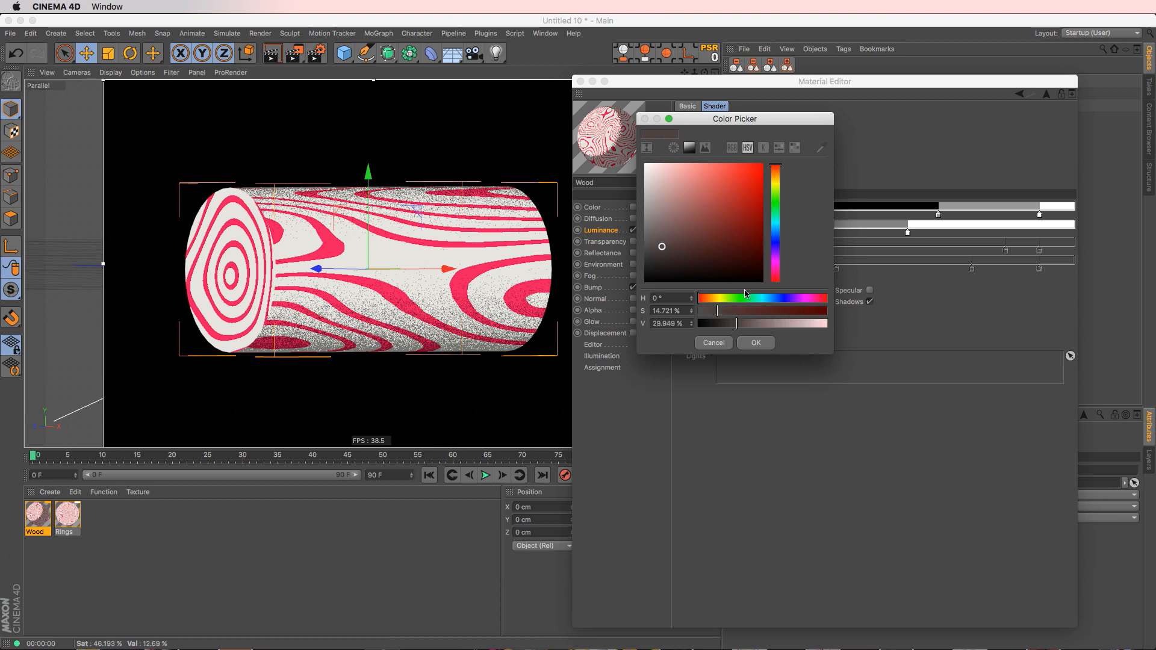
pyautogui.moveTo(777, 239); pyautogui.dragTo(776, 233)
pyautogui.click(756, 342)
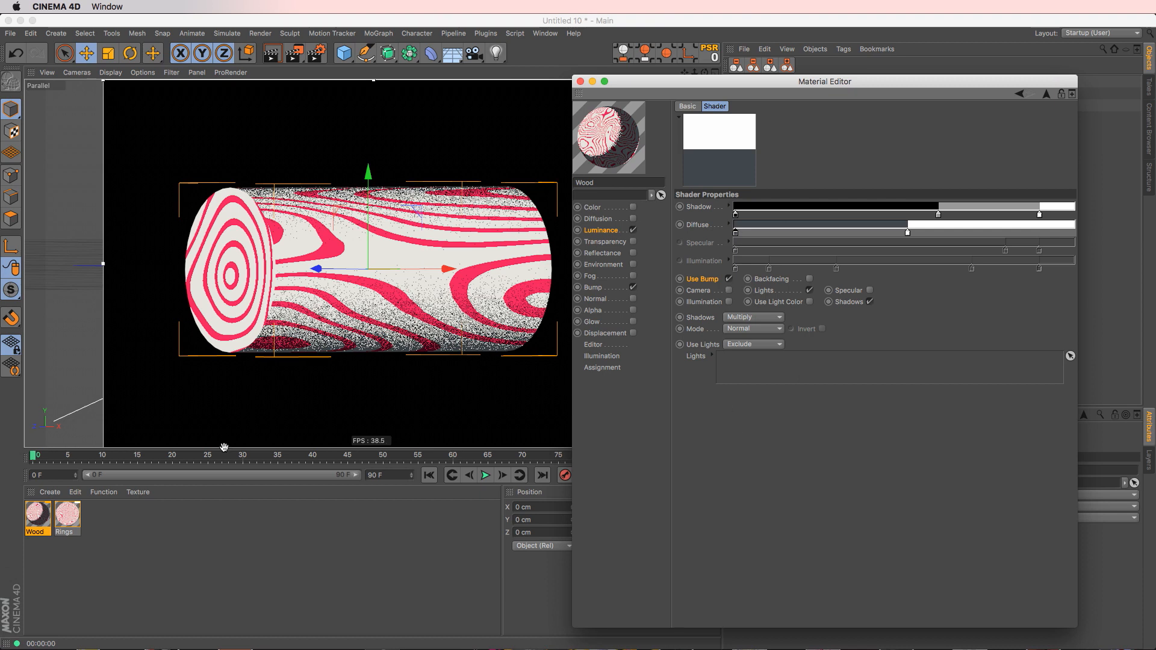
# - Copy the Cel shader from the layers of the Wood material's Luminance texture
pyautogui.click(68, 516)
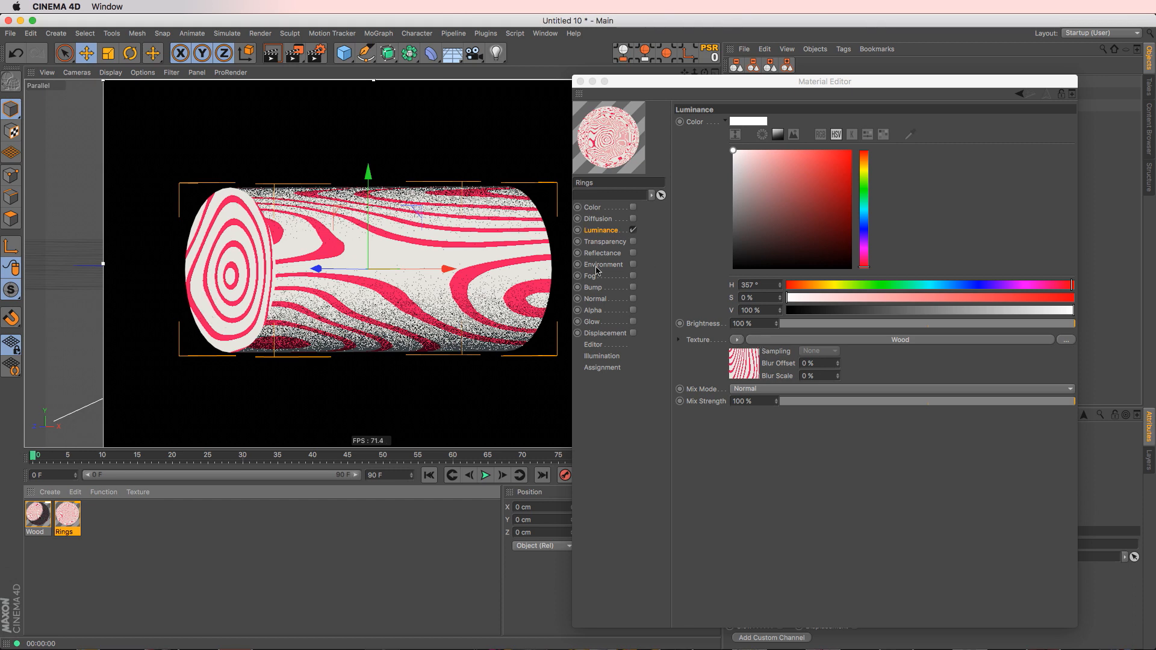
pyautogui.click(717, 374)
pyautogui.click(40, 516)
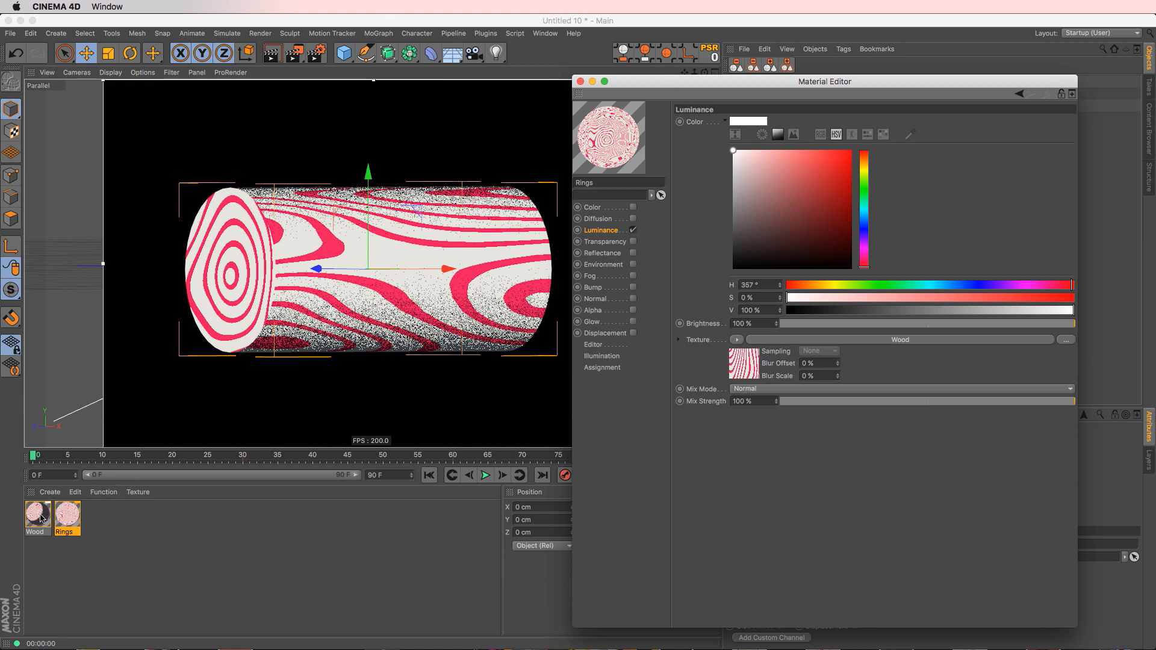
pyautogui.click(774, 340)
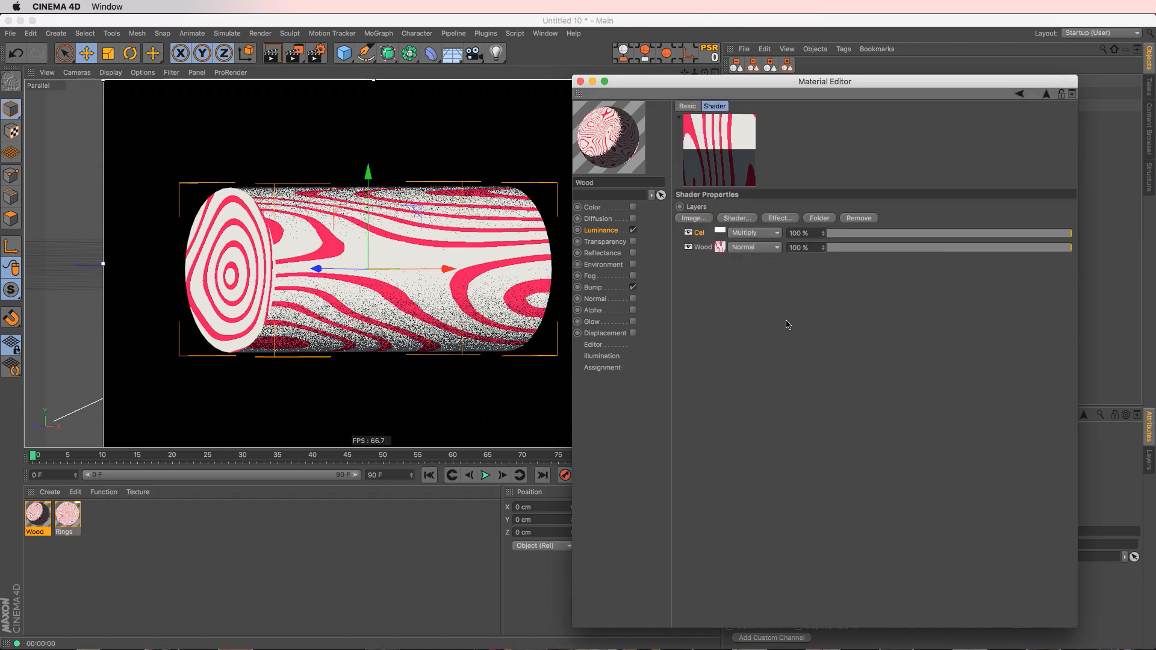
pyautogui.rightClick(698, 235)
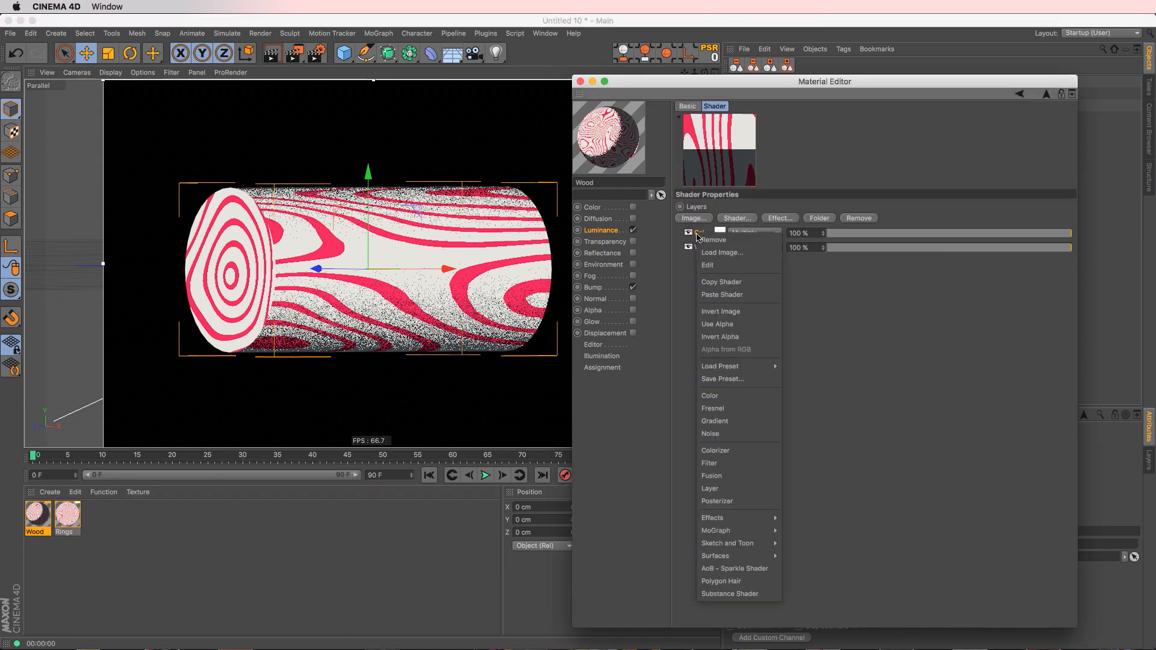
pyautogui.click(740, 283)
pyautogui.rightClick(701, 235)
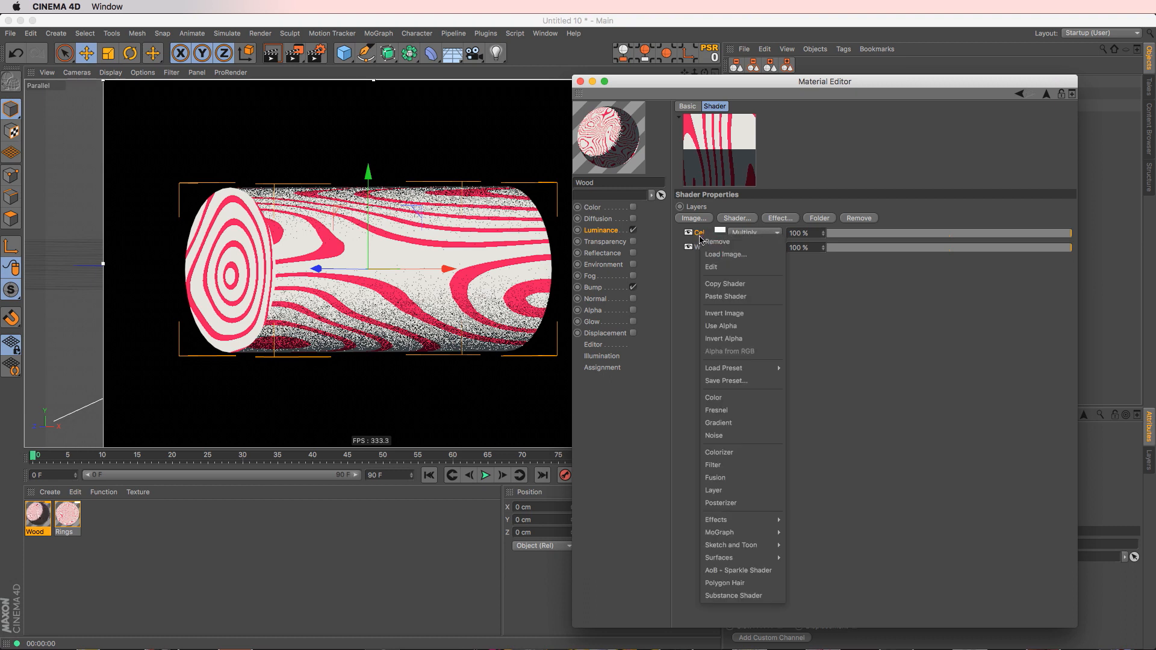
pyautogui.click(726, 284)
# - Wrap the Rings material's Luminance Wood texture in a Layer shader and open its layers
pyautogui.click(67, 515)
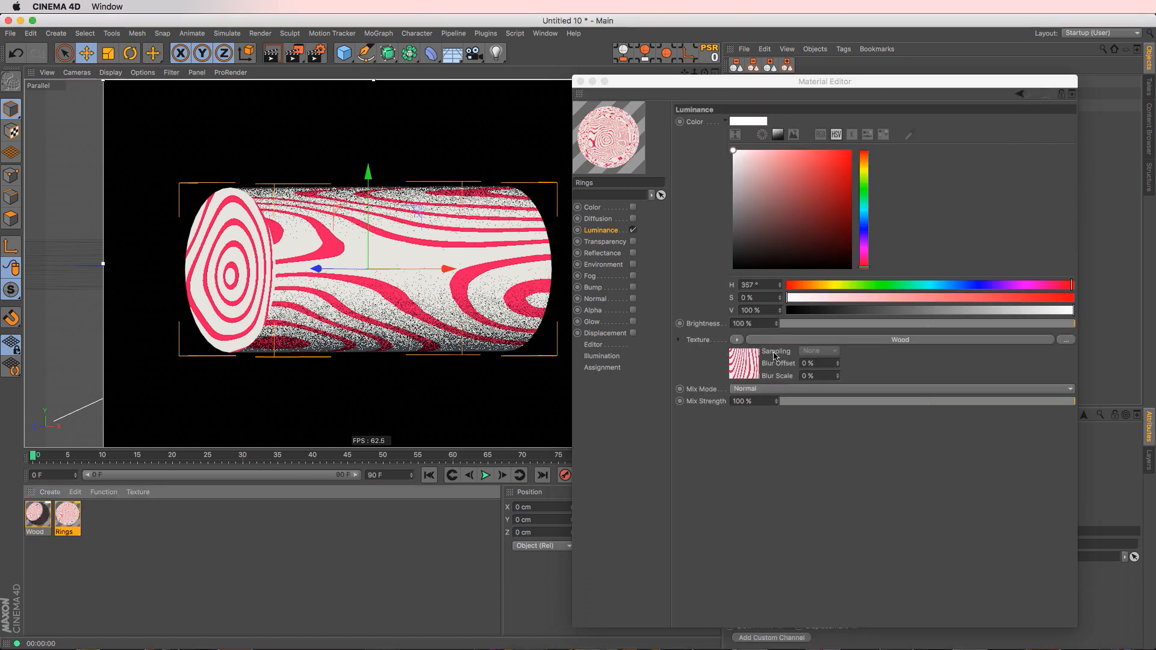
pyautogui.click(737, 341)
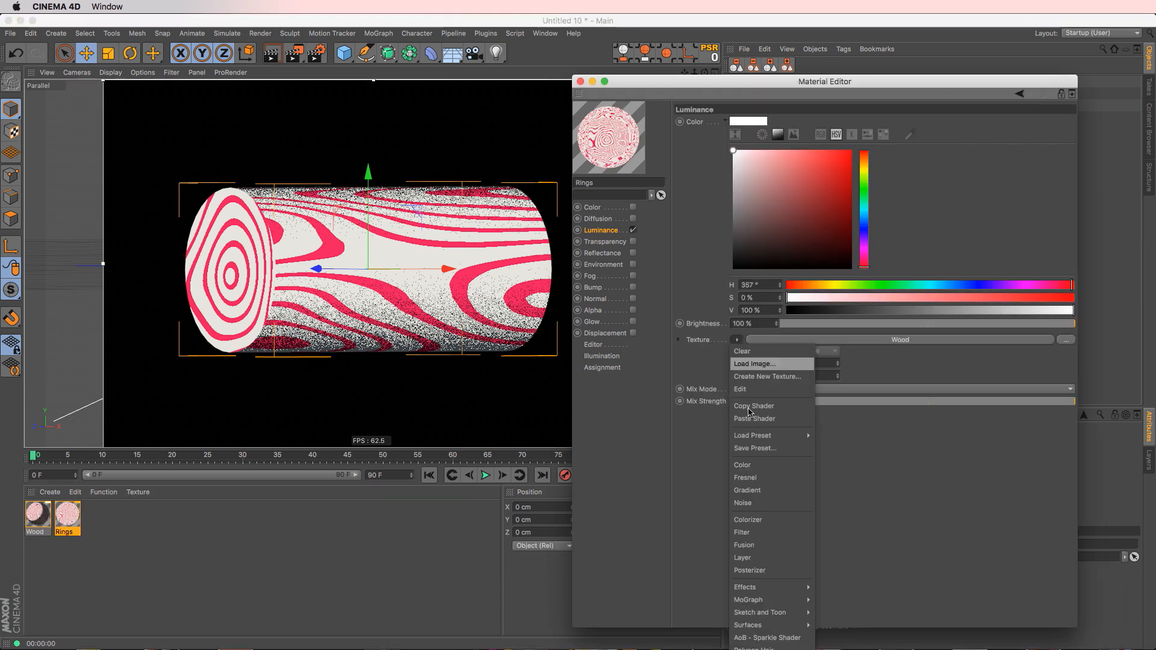
pyautogui.click(761, 549)
pyautogui.click(886, 341)
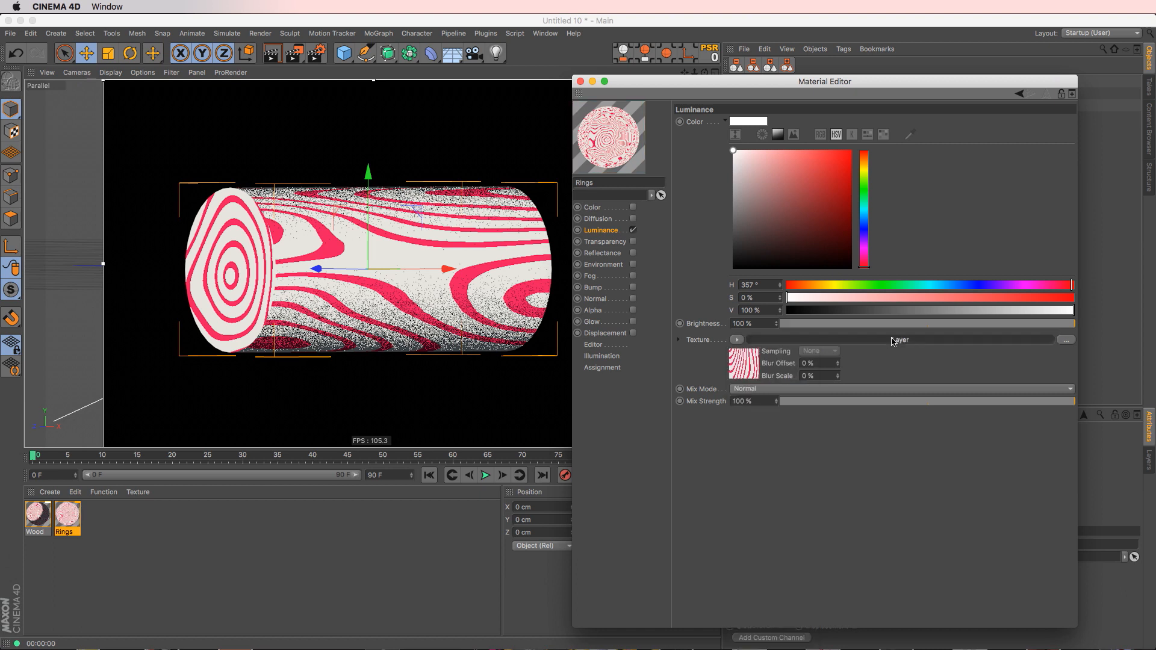
# - Paste the copied Cel shader above the Wood layer in the Rings material and set its blending to Multiply
pyautogui.rightClick(707, 236)
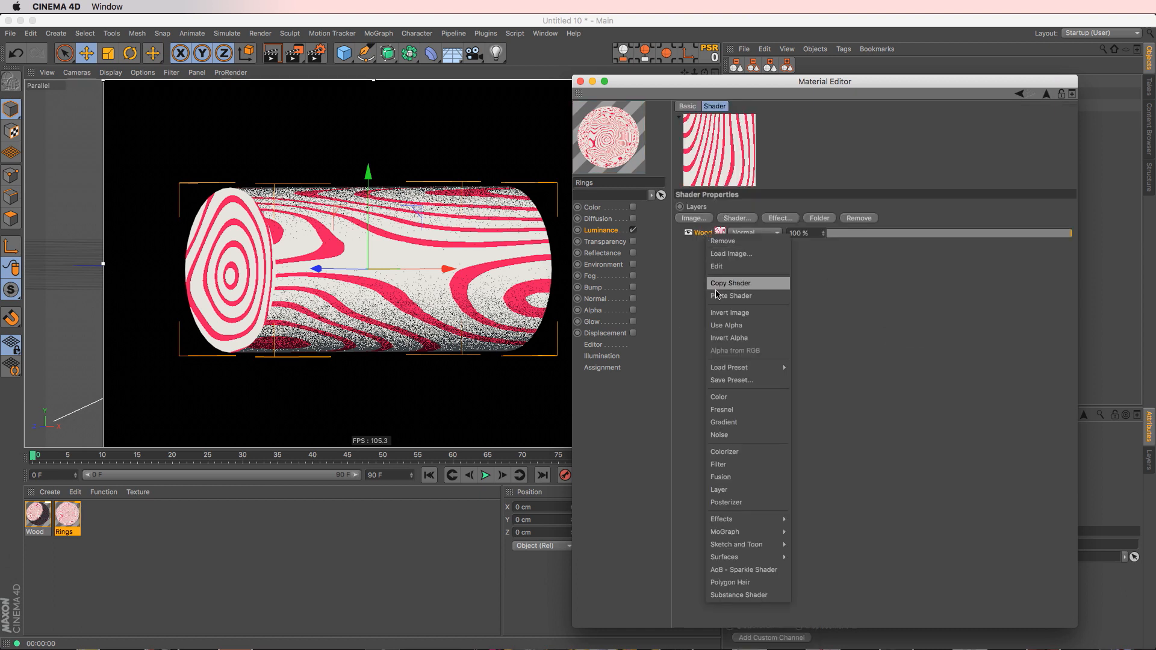
pyautogui.click(740, 286)
pyautogui.click(742, 247)
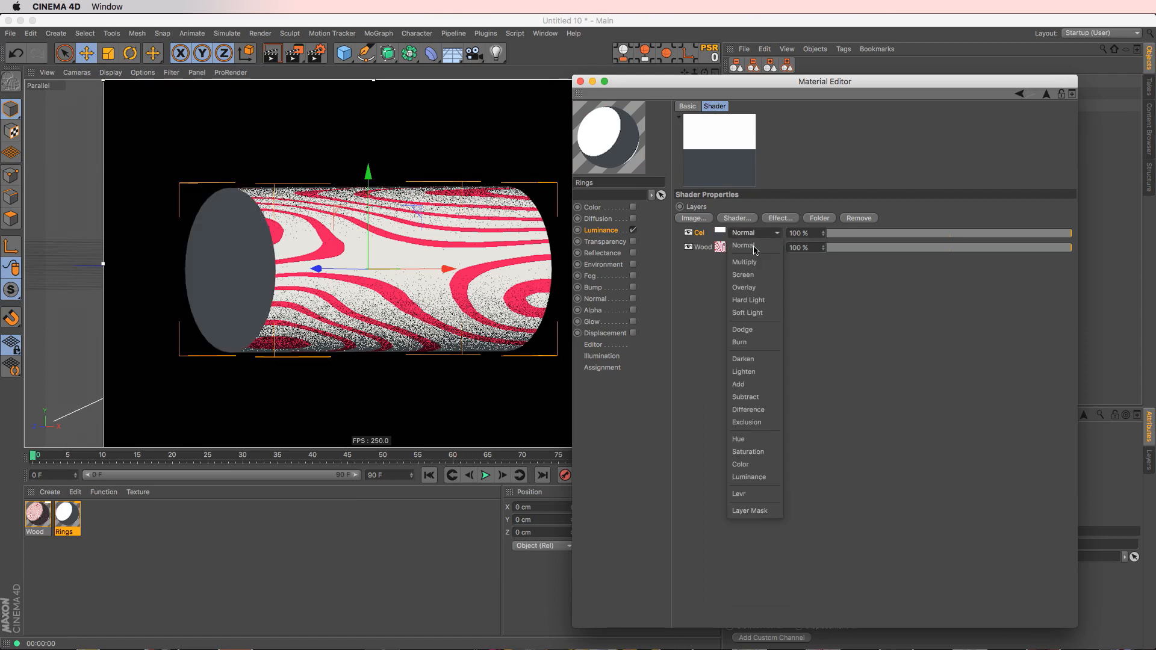
pyautogui.click(756, 263)
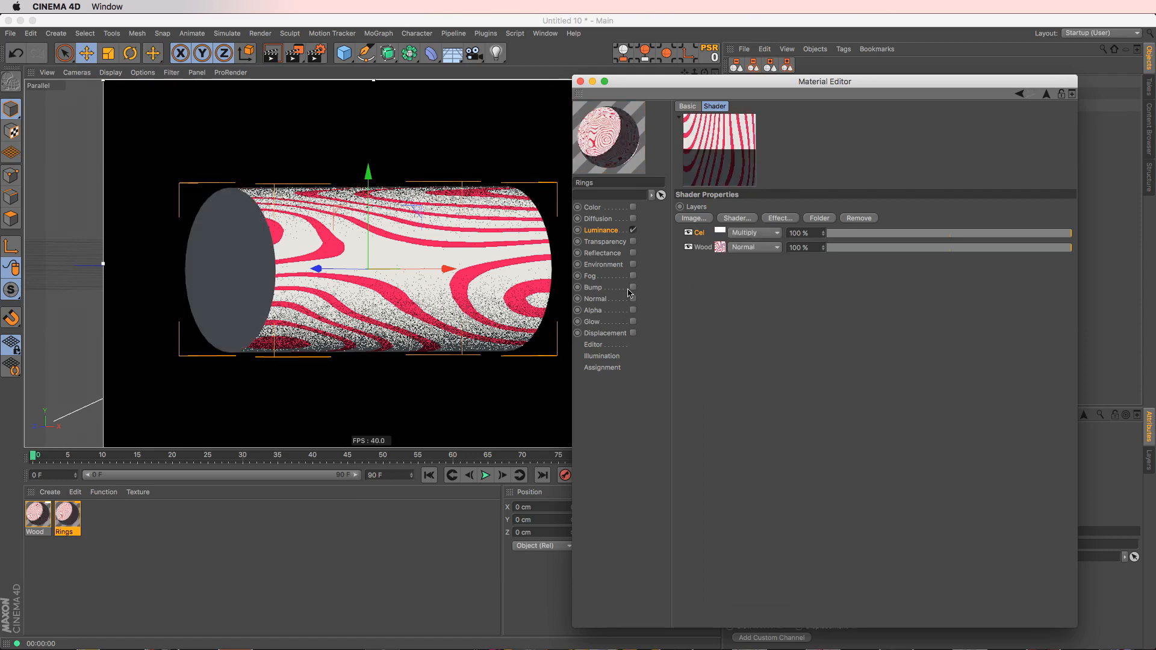
# - Enable Bump on the Rings material with a Noise texture at 5% Global Scale
pyautogui.click(633, 288)
pyautogui.click(750, 175)
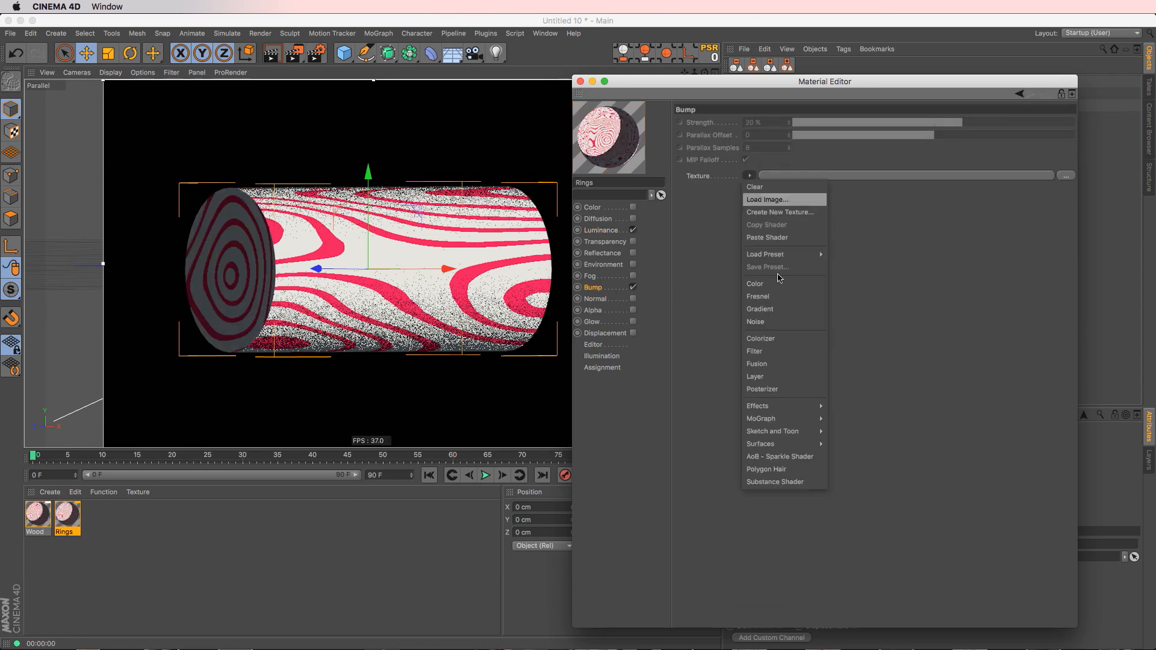
pyautogui.click(762, 310)
pyautogui.click(786, 175)
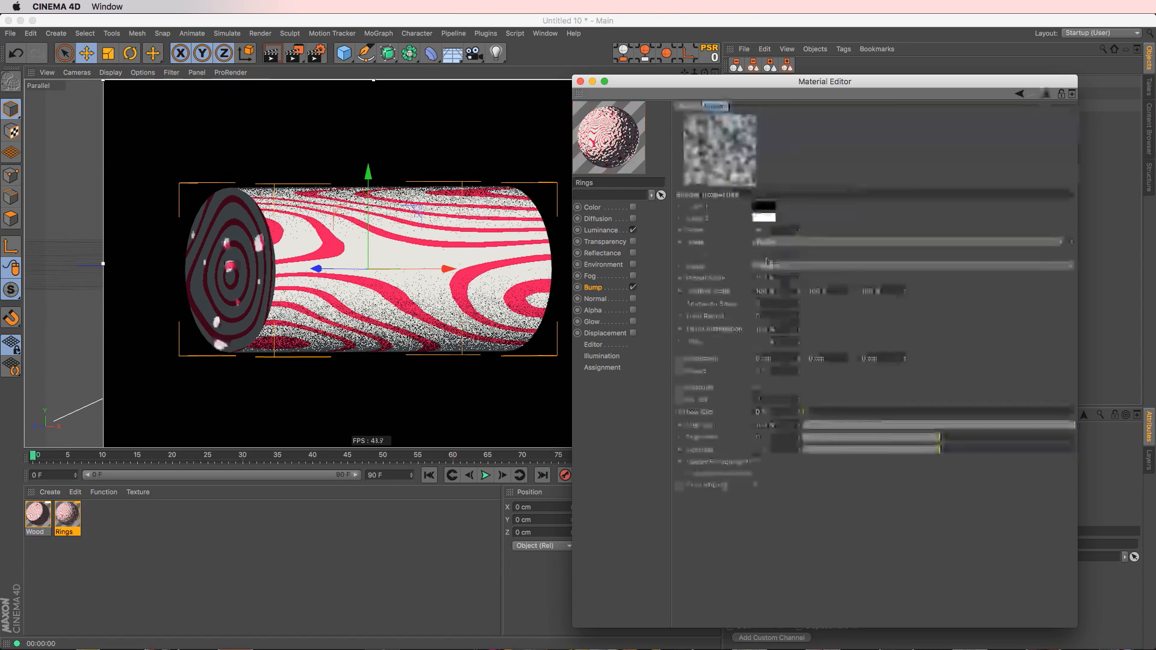
pyautogui.write('5')
pyautogui.press('Return')
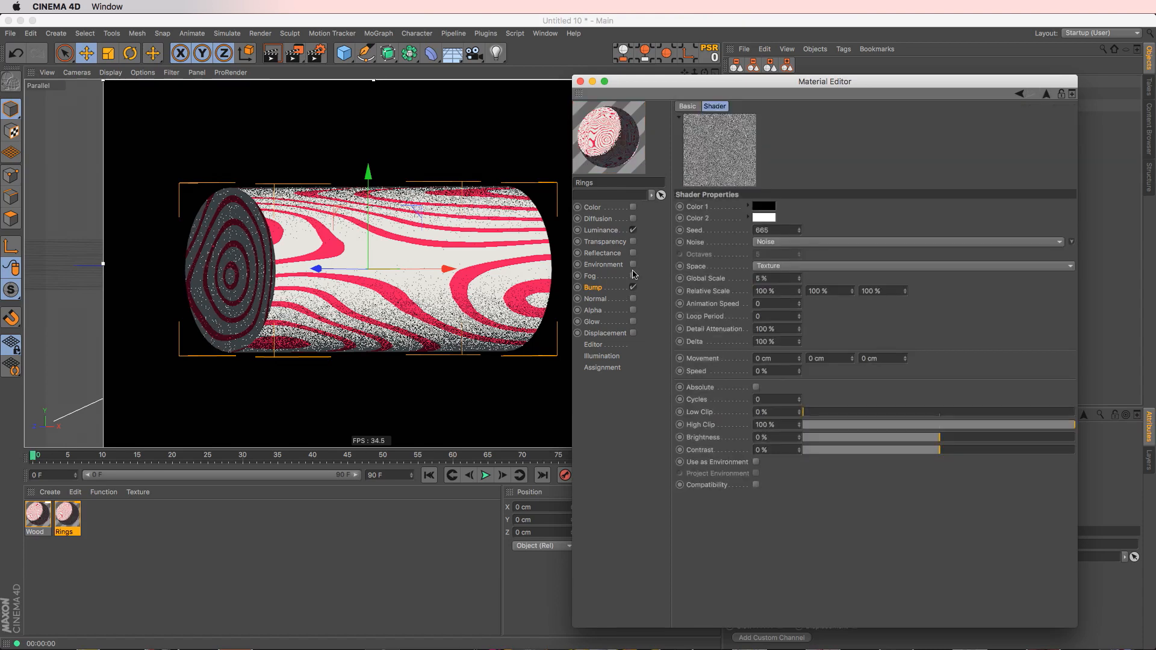
# - Raise the Rings material's Bump strength to about 33% and reopen its Luminance layers
pyautogui.click(604, 287)
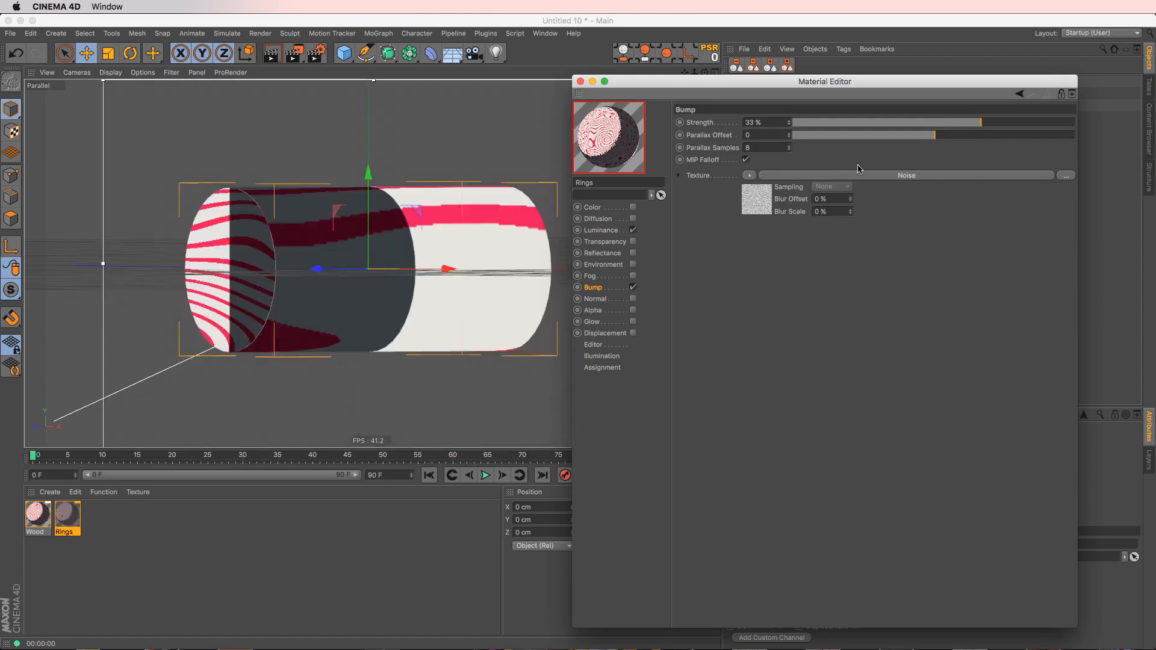
pyautogui.click(627, 232)
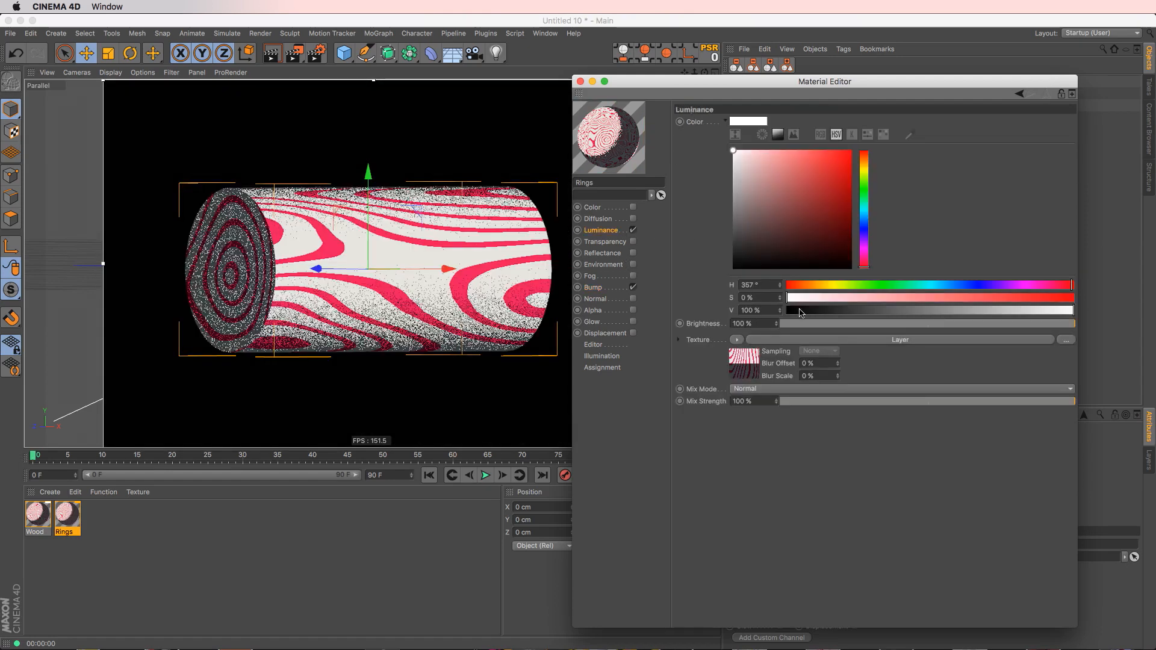
pyautogui.click(776, 340)
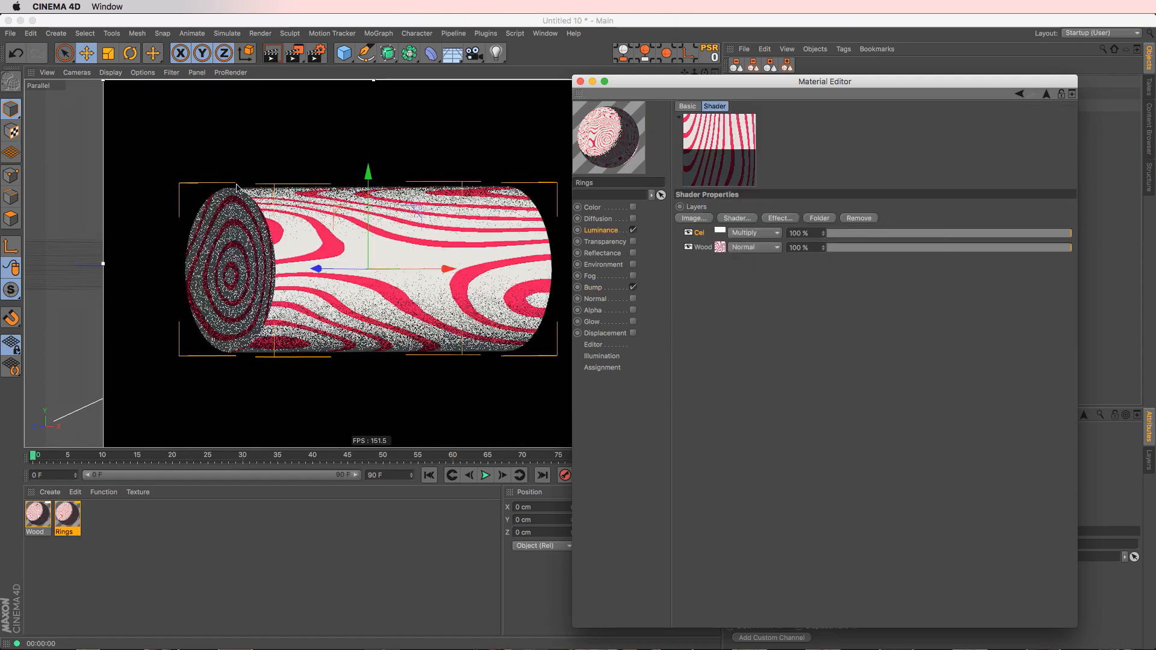
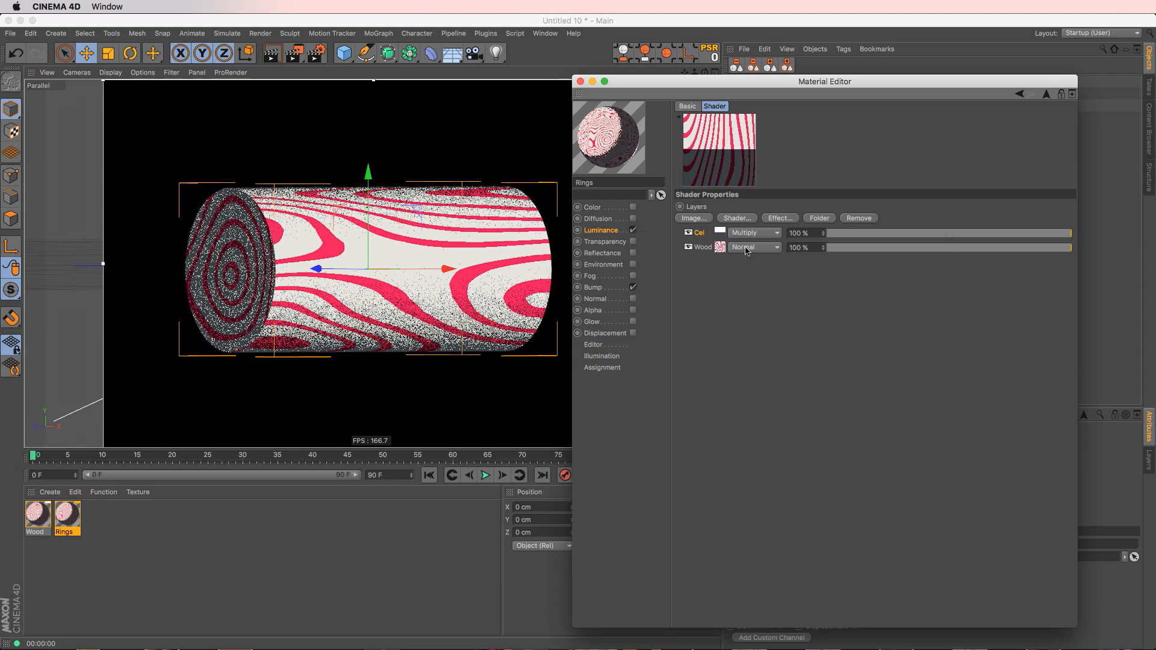
# - Try rotating the light to change the shading on the log's ringed end, and undo the rotation
pyautogui.moveTo(625, 81); pyautogui.dragTo(821, 162)
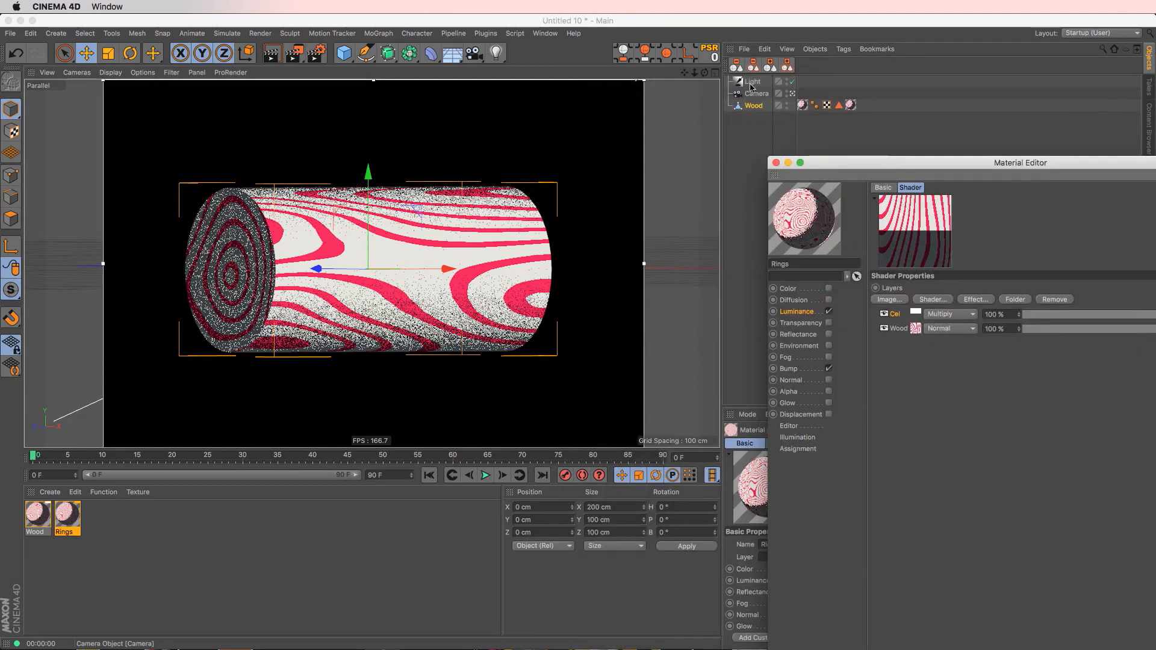
pyautogui.click(752, 82)
pyautogui.press('r')
pyautogui.moveTo(473, 236); pyautogui.dragTo(208, 323)
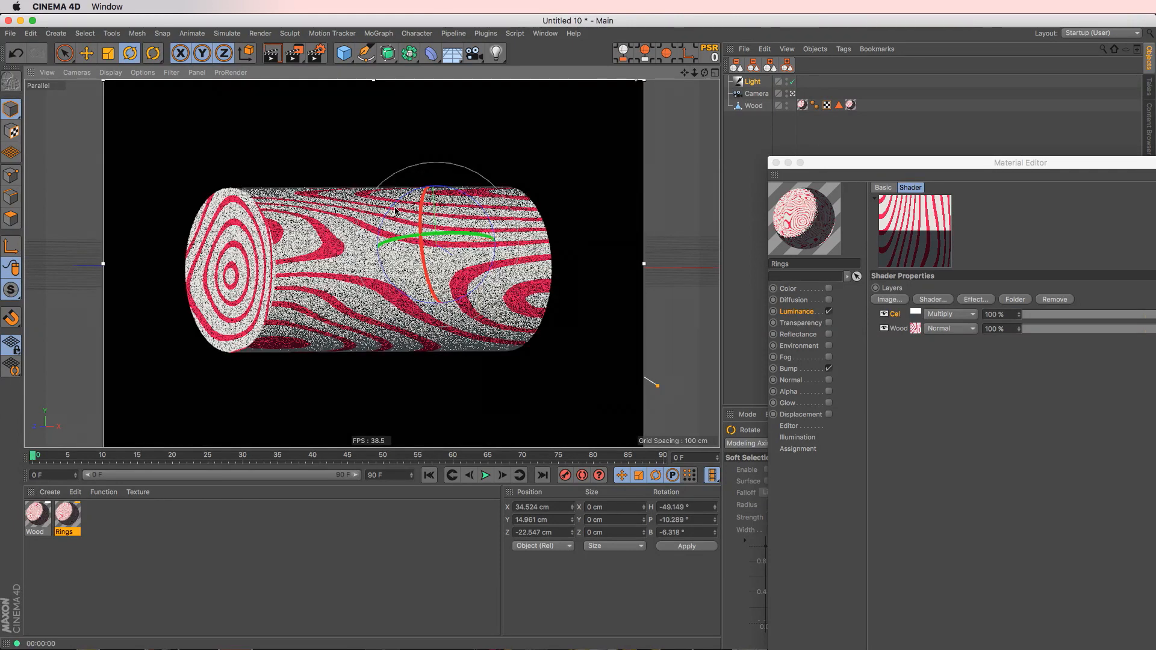
pyautogui.press('super+z')
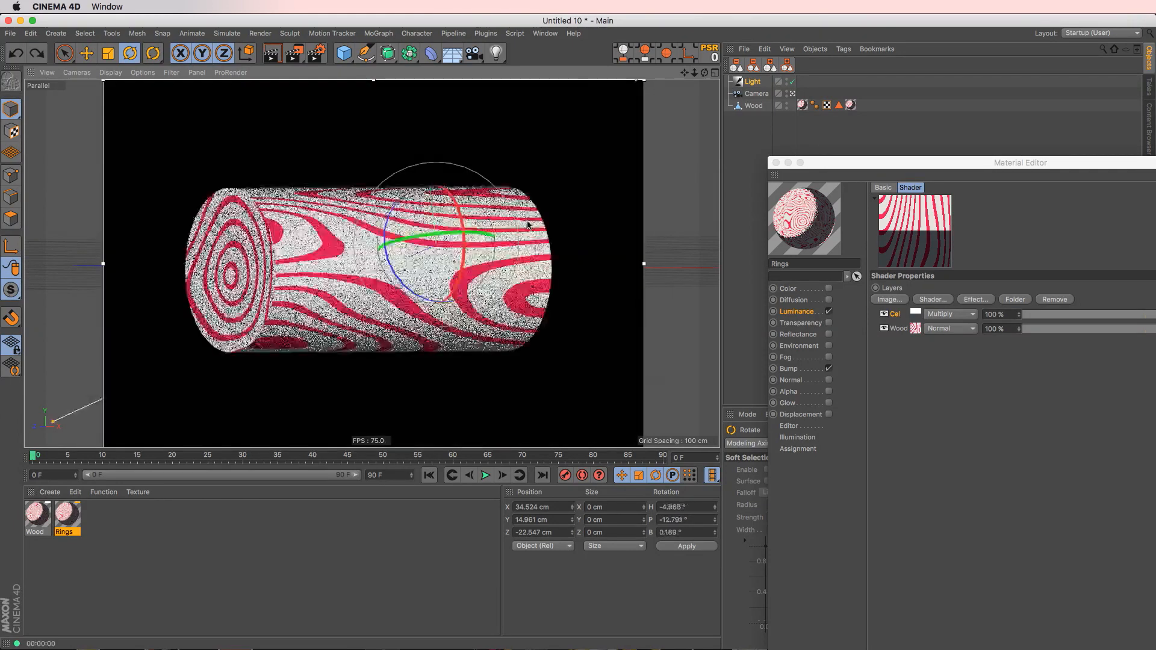
# - Delete the Cel layer from the Rings material's Luminance layers
pyautogui.moveTo(964, 162); pyautogui.dragTo(624, 94)
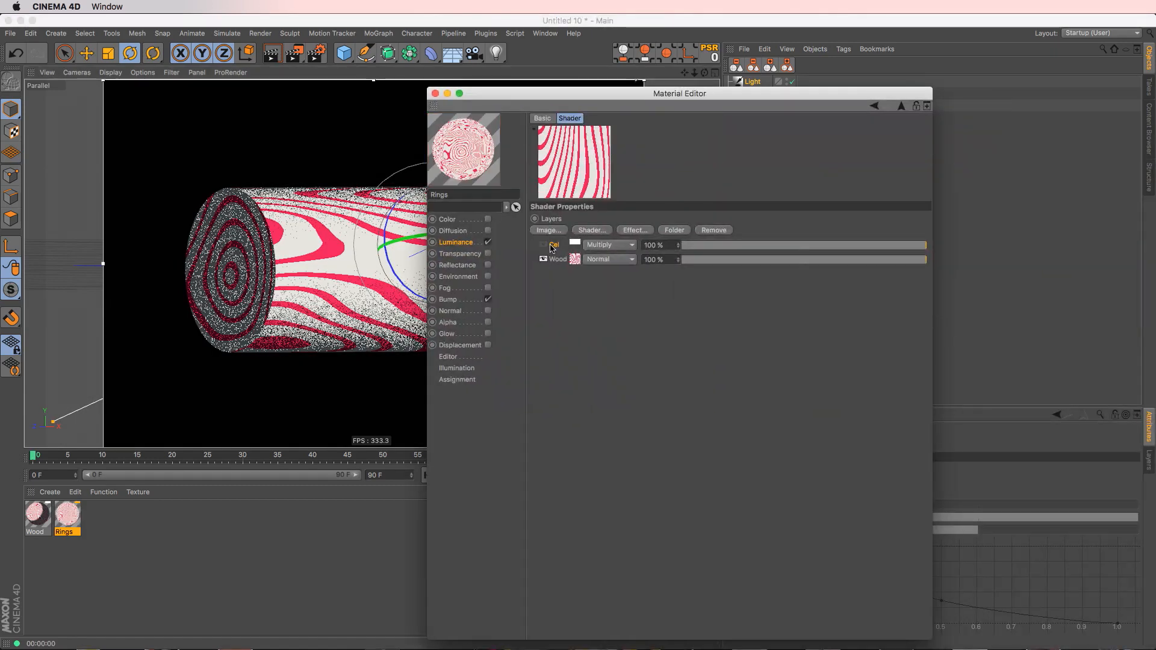
pyautogui.press('Delete')
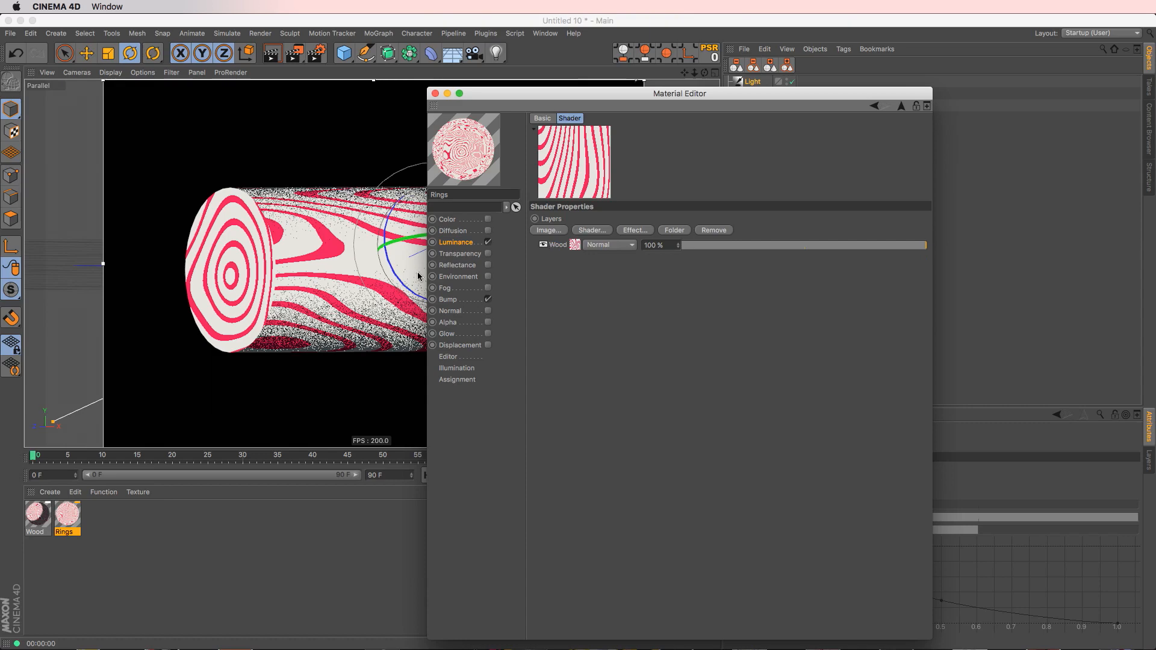
pyautogui.moveTo(531, 99); pyautogui.dragTo(593, 96)
# - Add a Gradient layer above the Wood layer in the Rings material and set its blending to Multiply
pyautogui.click(652, 228)
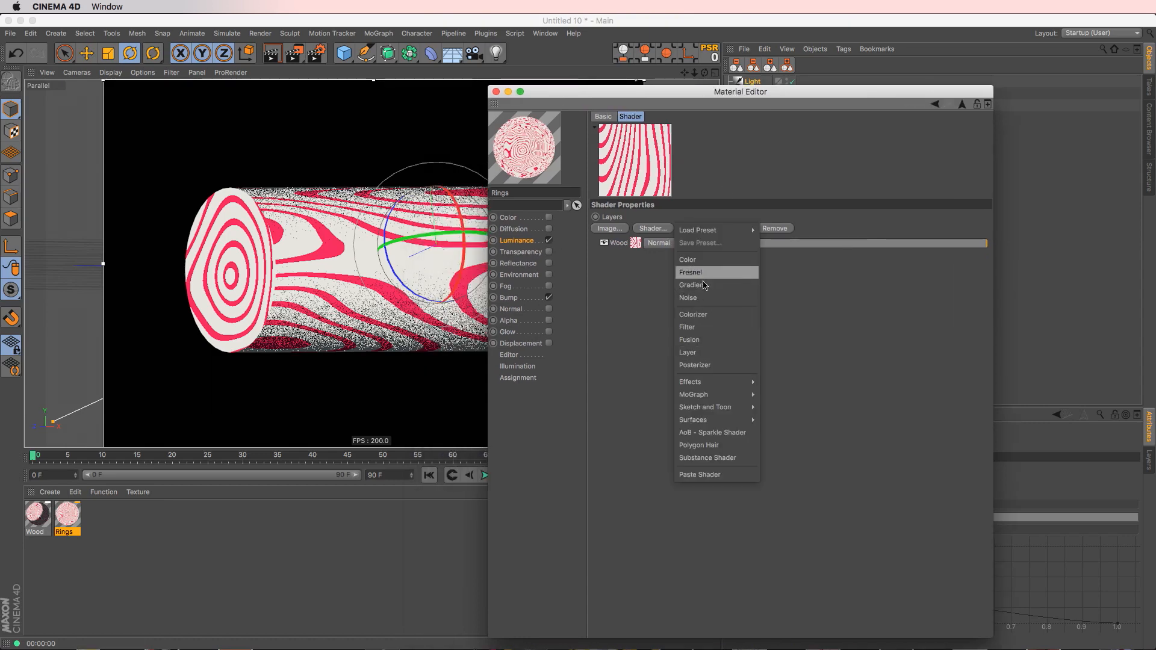
pyautogui.click(713, 284)
pyautogui.click(688, 246)
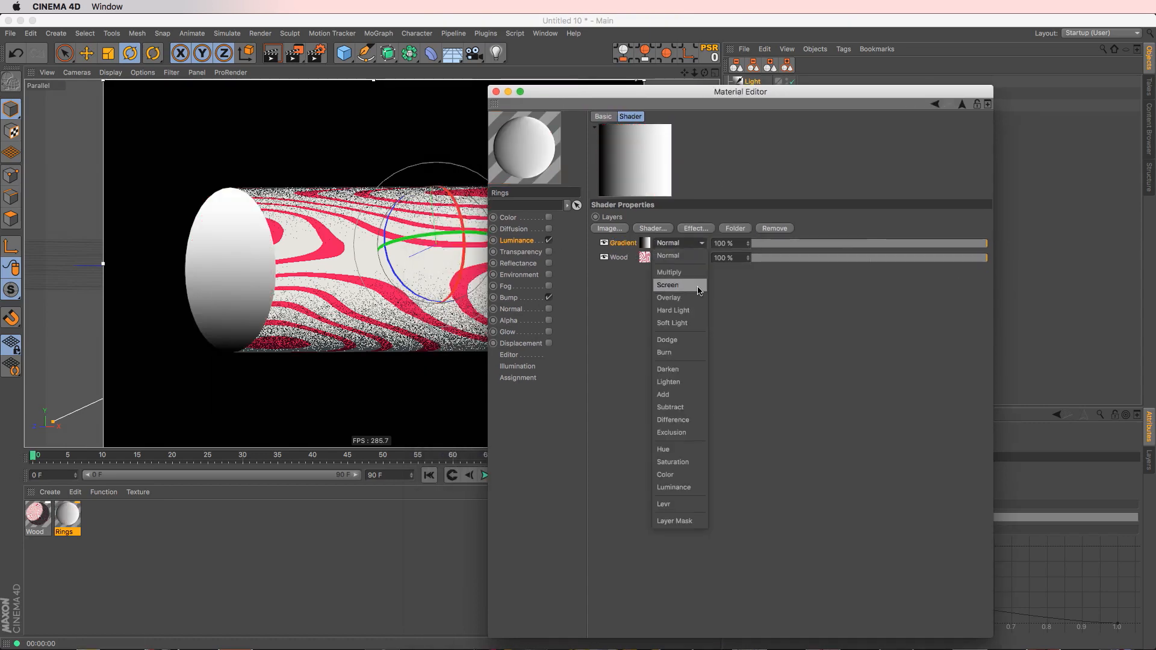
pyautogui.click(675, 269)
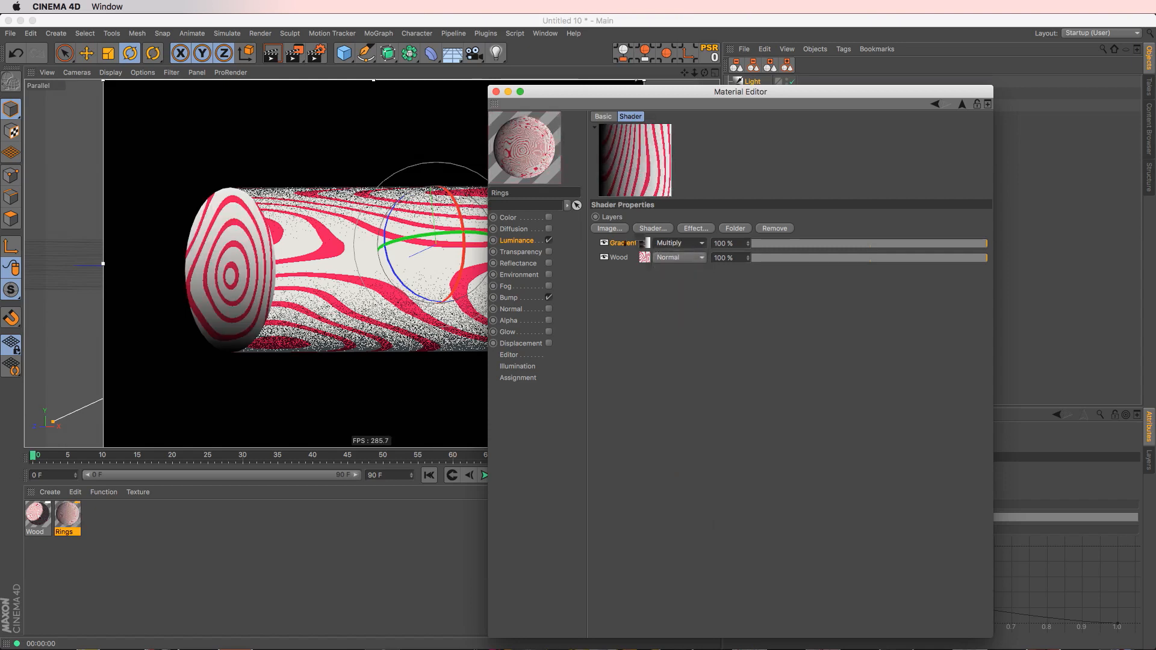
# - Set the Rings material's gradient type to 2D - Circular and invert its knots so the dark colour lies at the rim
pyautogui.click(645, 244)
pyautogui.click(656, 236)
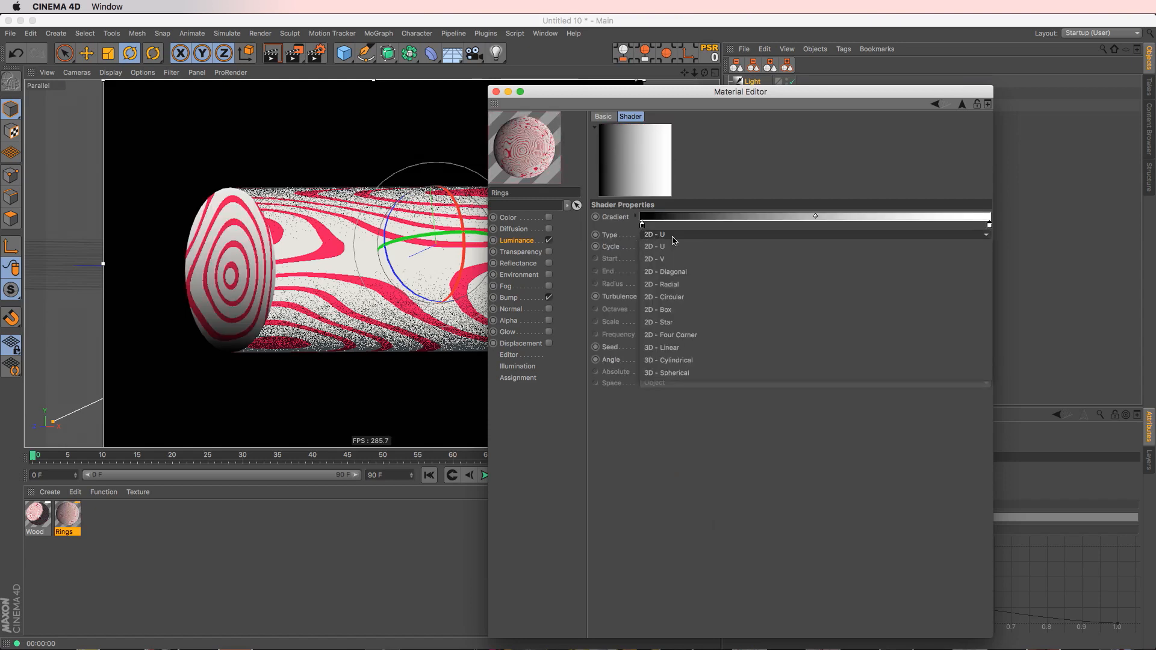
pyautogui.click(377, 346)
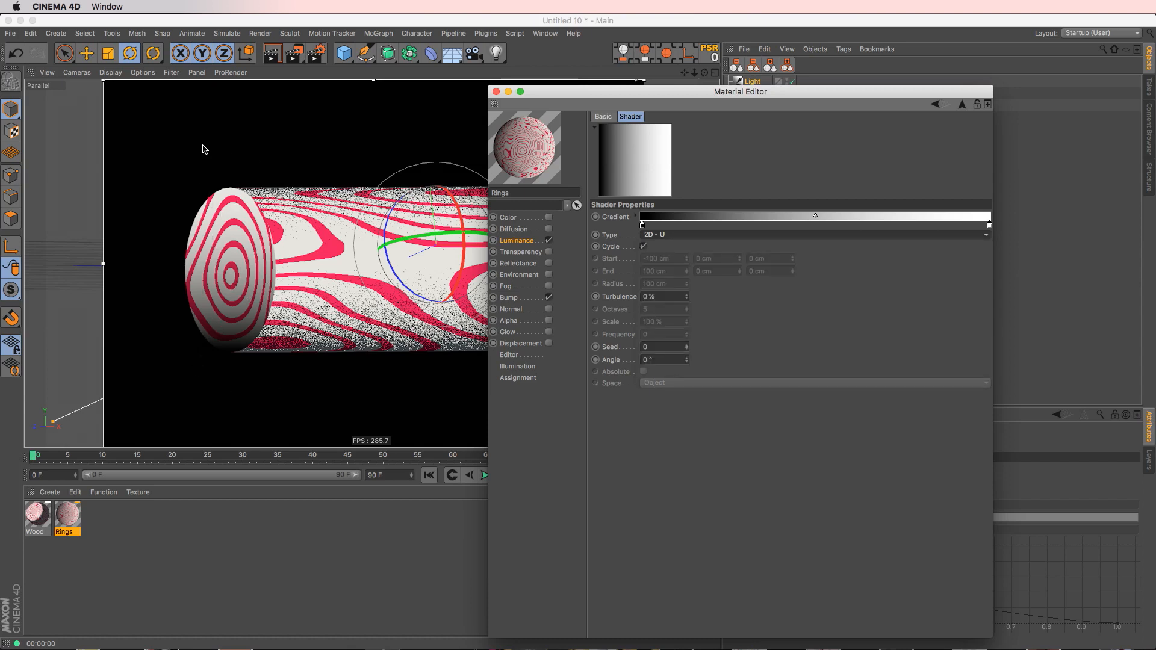
pyautogui.click(709, 234)
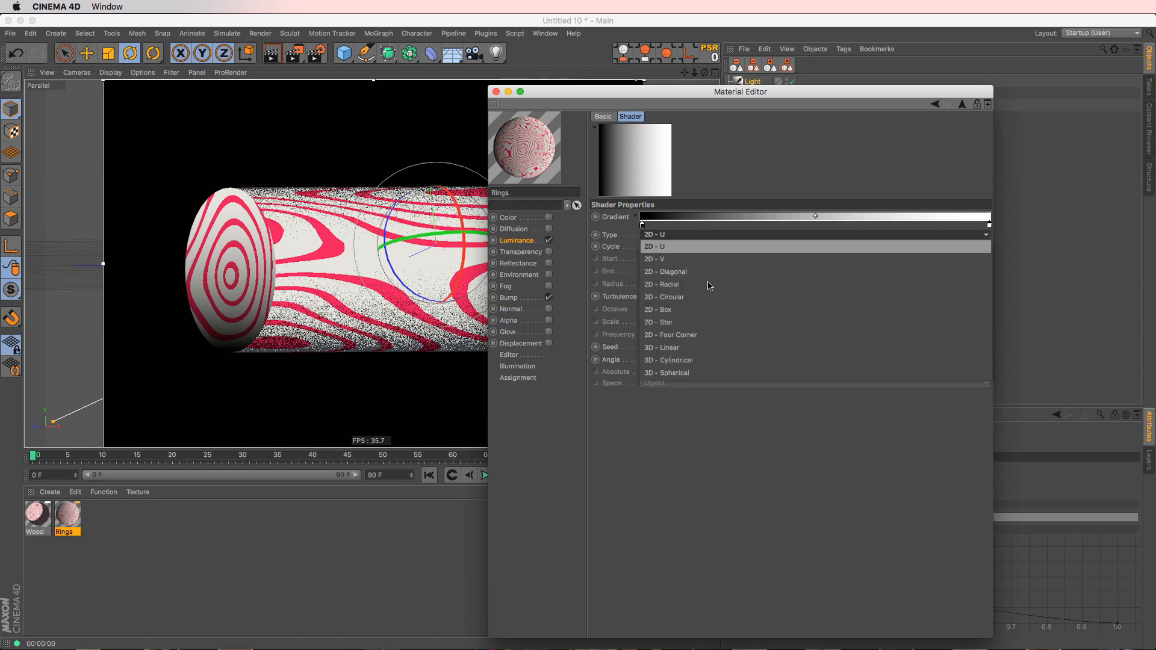
pyautogui.click(735, 297)
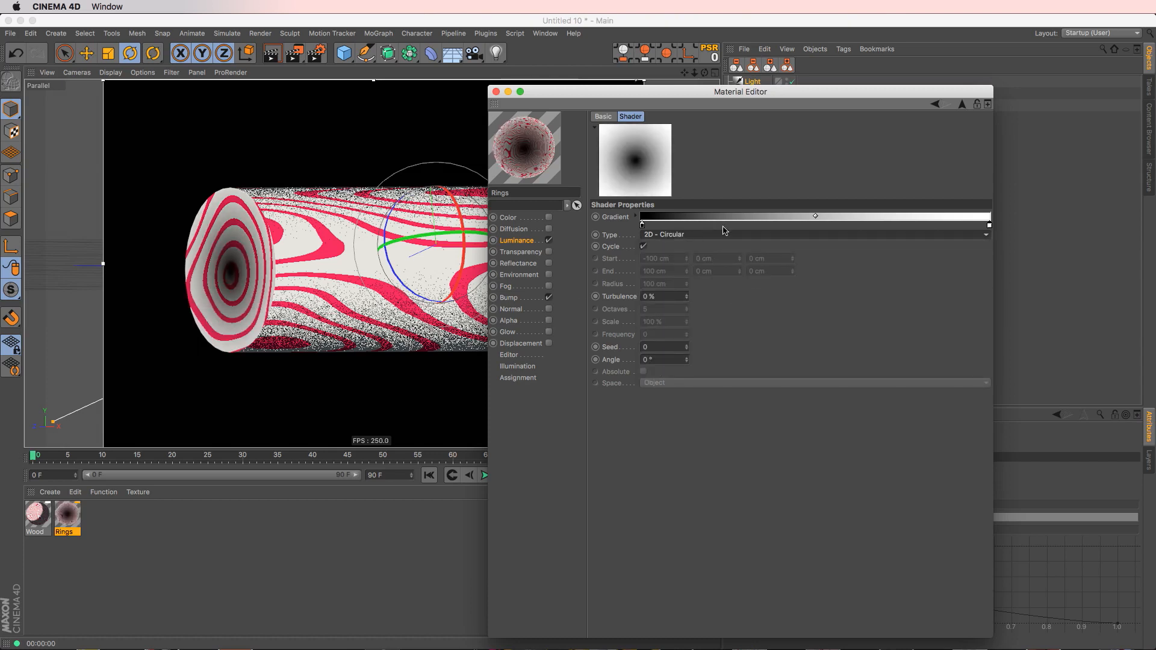
pyautogui.rightClick(760, 227)
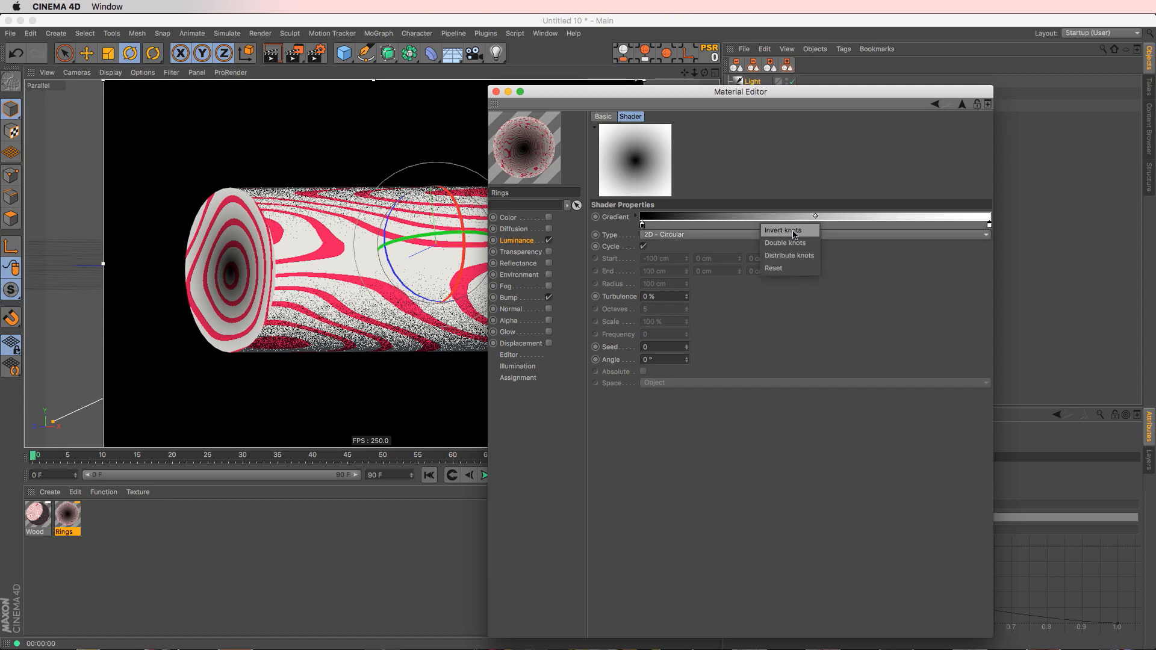
pyautogui.click(796, 234)
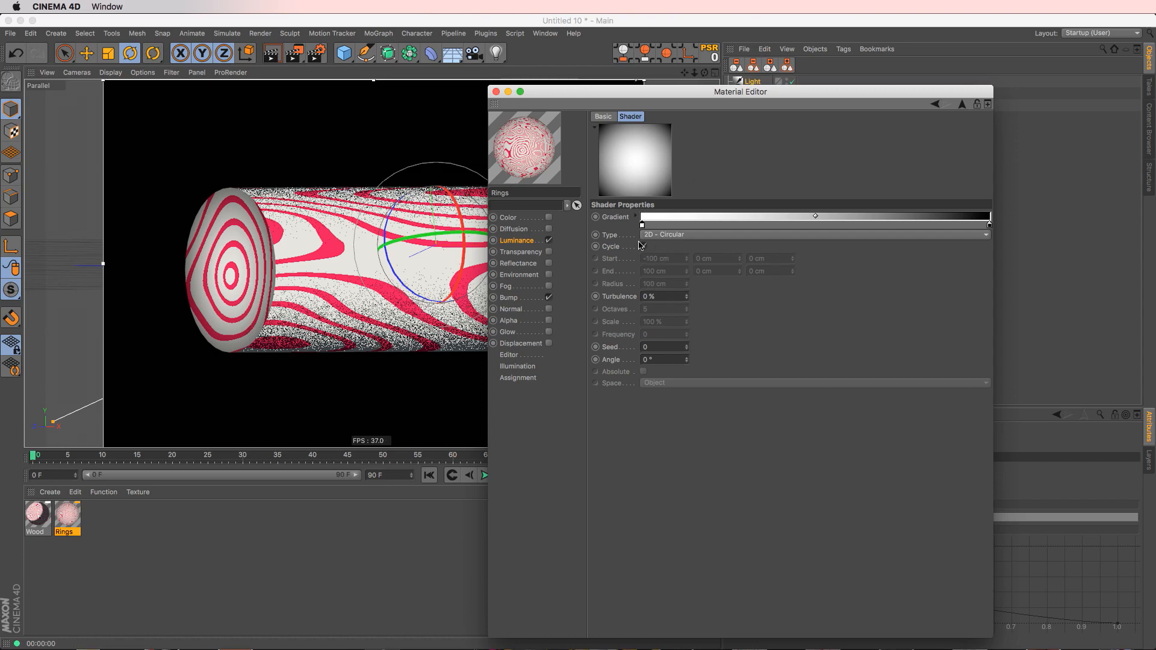
# - Keep the Rings material's gradient type at 2D - Circular and set its turbulence to 65%
pyautogui.click(679, 234)
pyautogui.click(688, 449)
pyautogui.moveTo(654, 297); pyautogui.dragTo(615, 296)
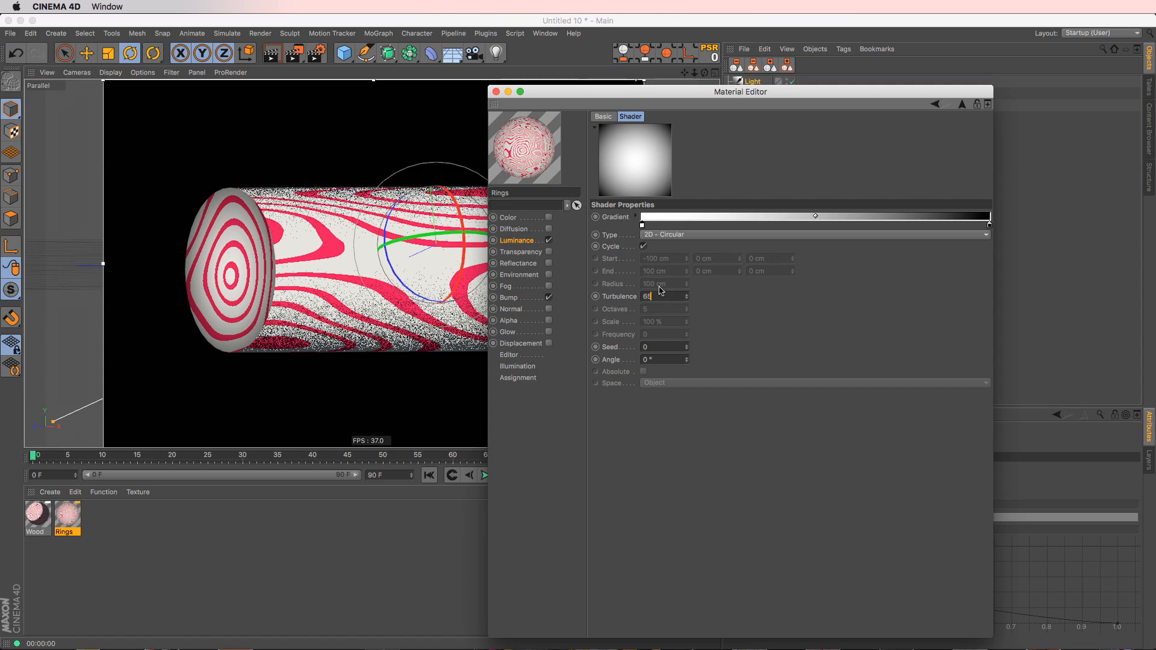
pyautogui.press('Return')
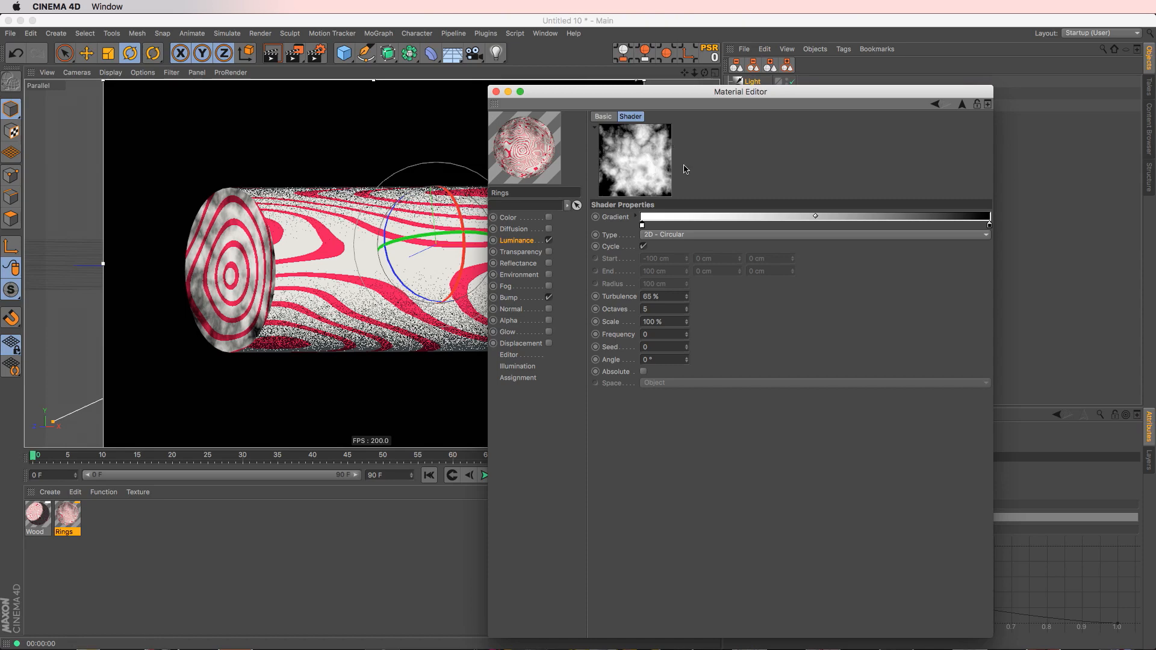
# - Set the Rings gradient's octaves to 3 and its turbulence scale to 2300%
pyautogui.click(662, 310)
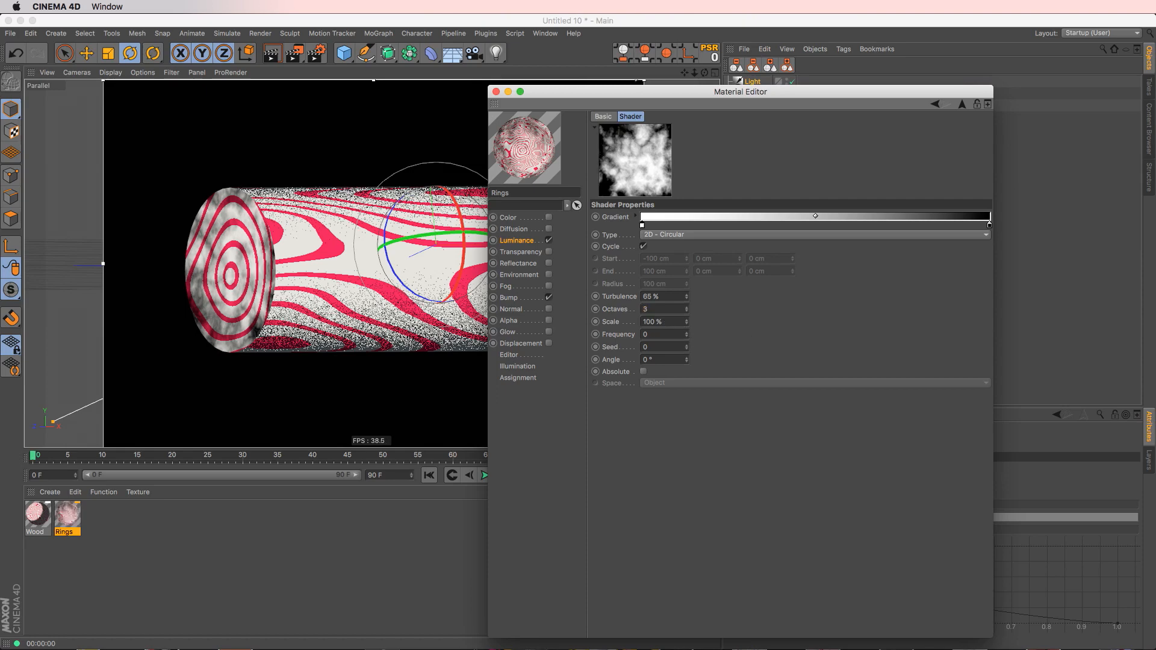
pyautogui.click(676, 324)
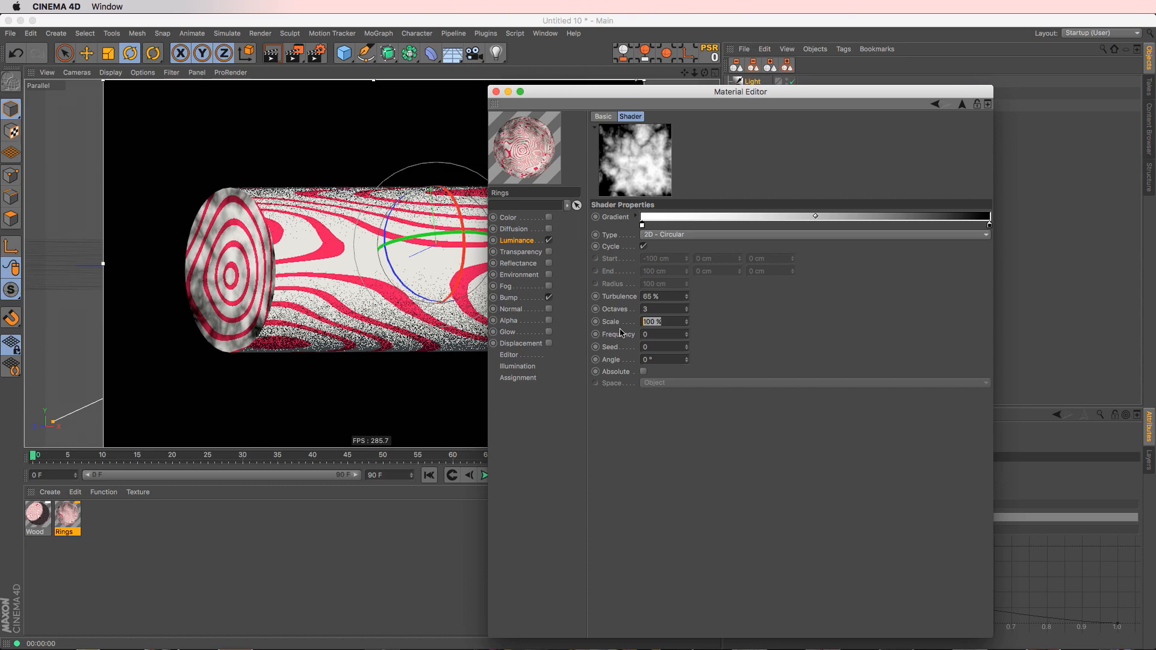
pyautogui.write('2500')
pyautogui.press('Return')
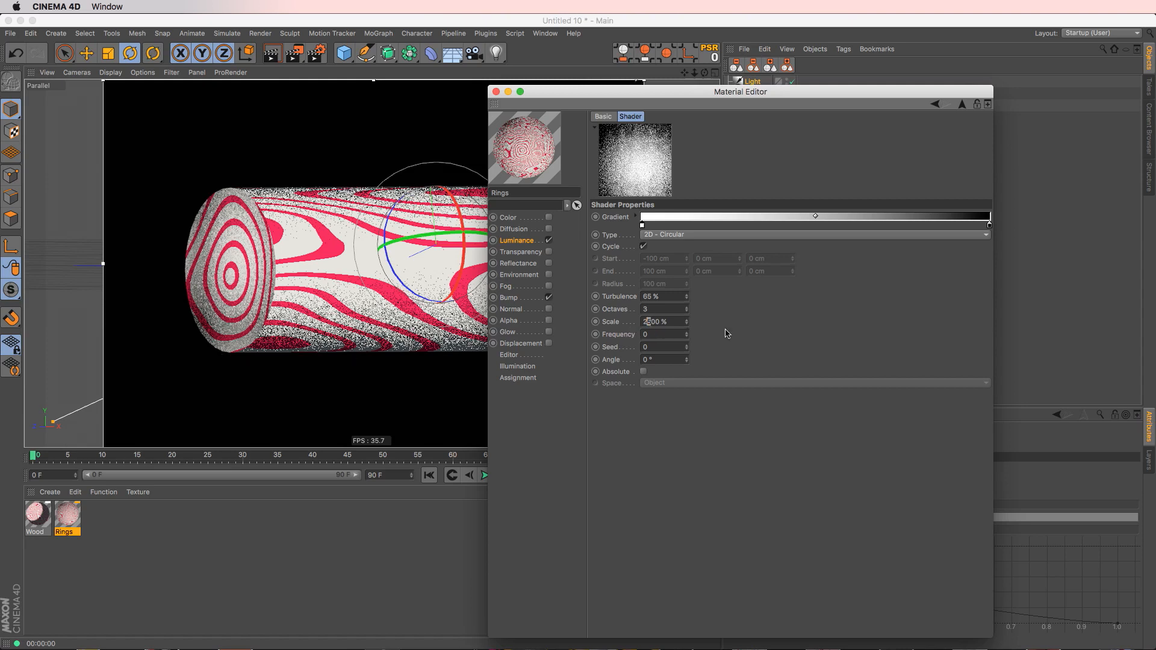
pyautogui.press('Delete')
pyautogui.write('3')
pyautogui.press('Return')
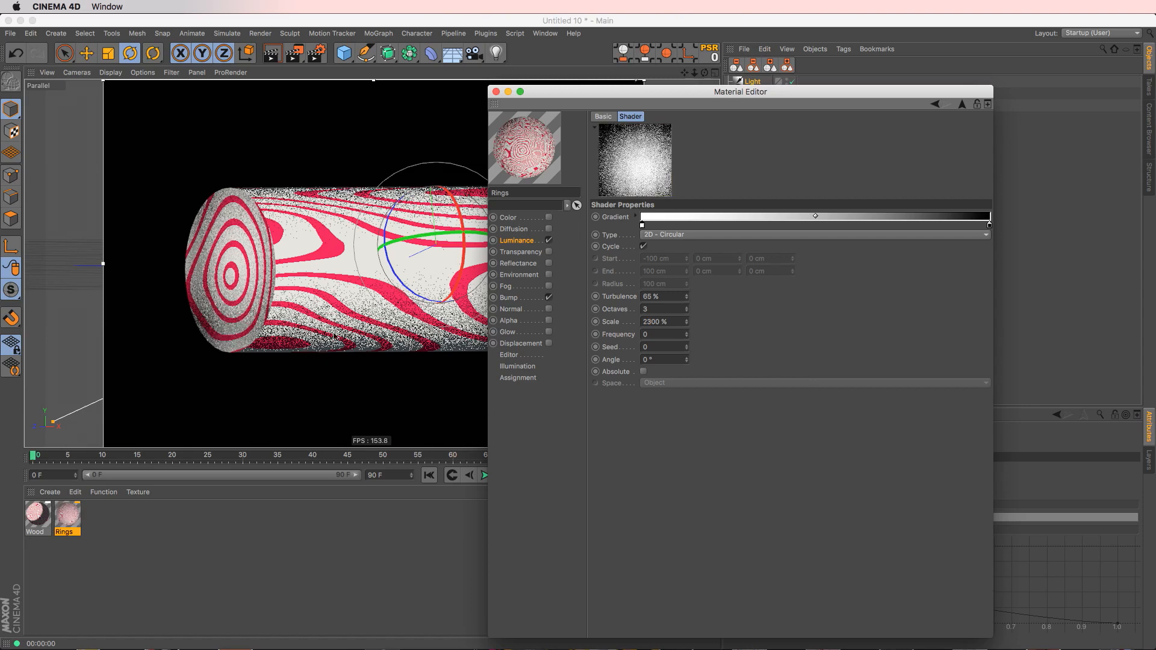
# - Tighten the Rings gradient's falloff by moving the white knot just short of the ramp's middle and the black knot to about three quarters
pyautogui.moveTo(643, 225); pyautogui.dragTo(830, 217)
pyautogui.moveTo(989, 225); pyautogui.dragTo(858, 225)
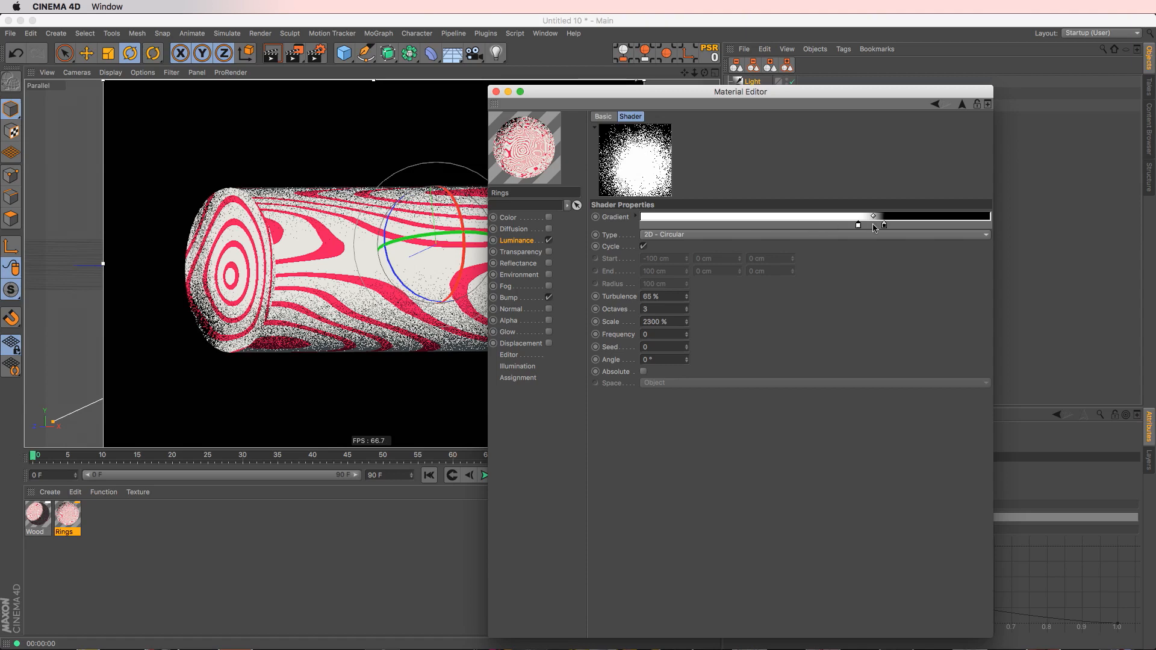
pyautogui.moveTo(884, 225); pyautogui.dragTo(784, 224)
pyautogui.moveTo(920, 224); pyautogui.dragTo(896, 225)
# - Set the Rings gradient's turbulence to 42% and narrow its falloff, with a replacement white knot mid-ramp and the black knot near three quarters
pyautogui.moveTo(688, 299)
pyautogui.mouseDown()
pyautogui.moveTo(689, 321)
pyautogui.moveTo(688, 290)
pyautogui.mouseUp()
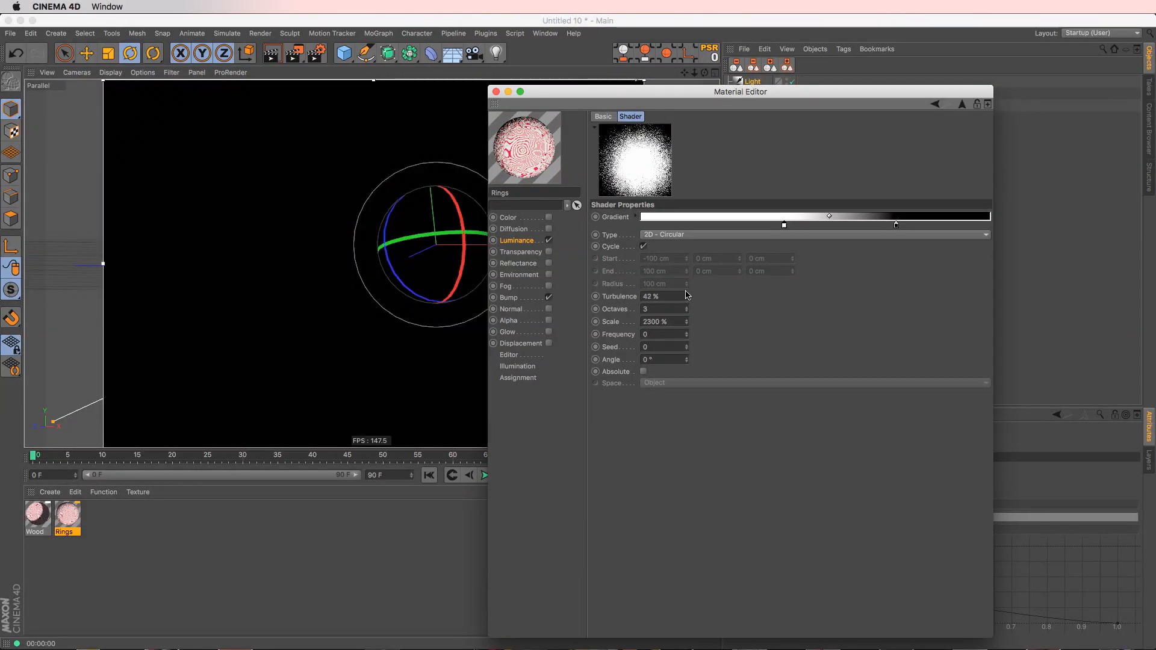
pyautogui.moveTo(896, 224); pyautogui.dragTo(944, 225)
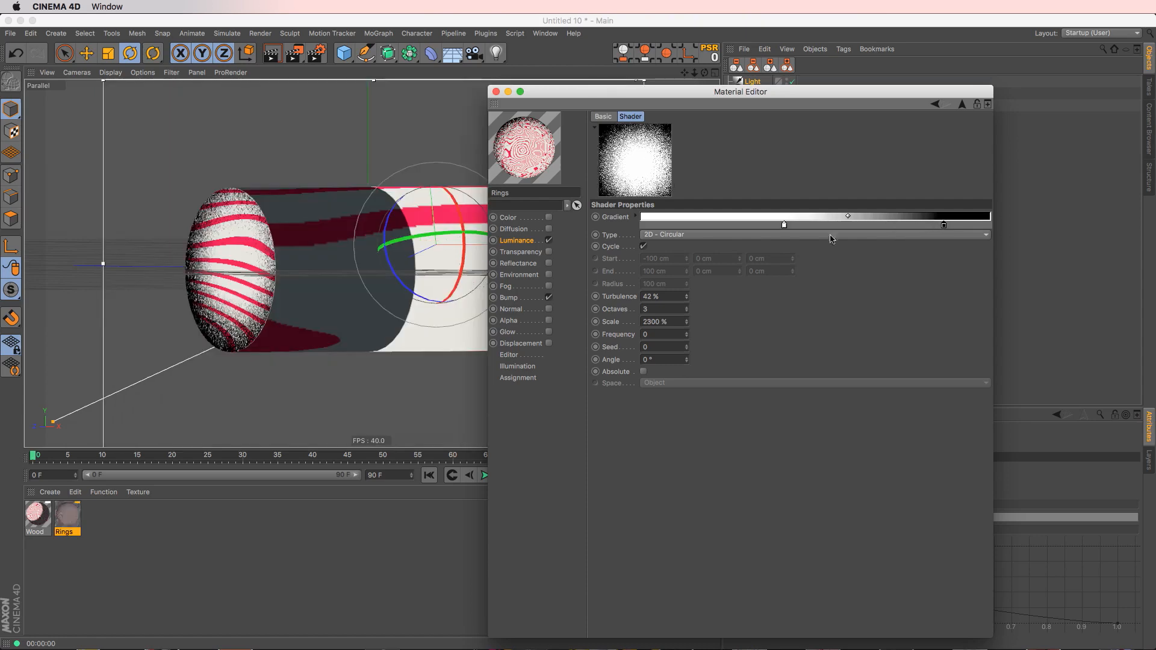
pyautogui.click(814, 225)
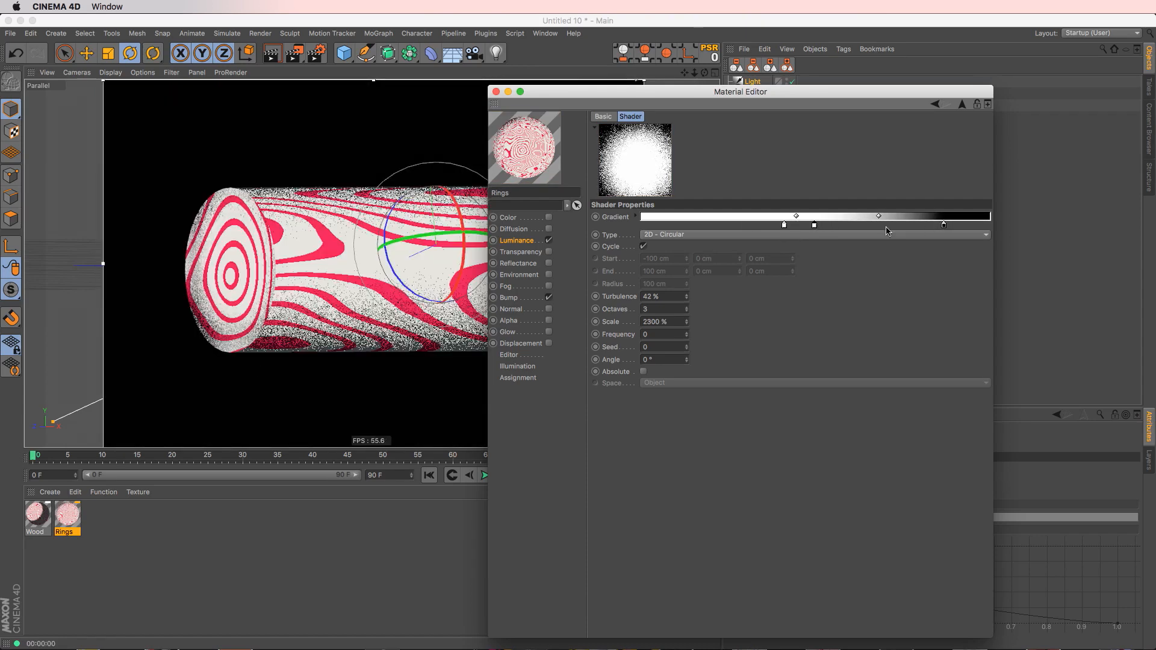
pyautogui.moveTo(783, 224); pyautogui.dragTo(765, 305)
pyautogui.moveTo(944, 226); pyautogui.dragTo(894, 225)
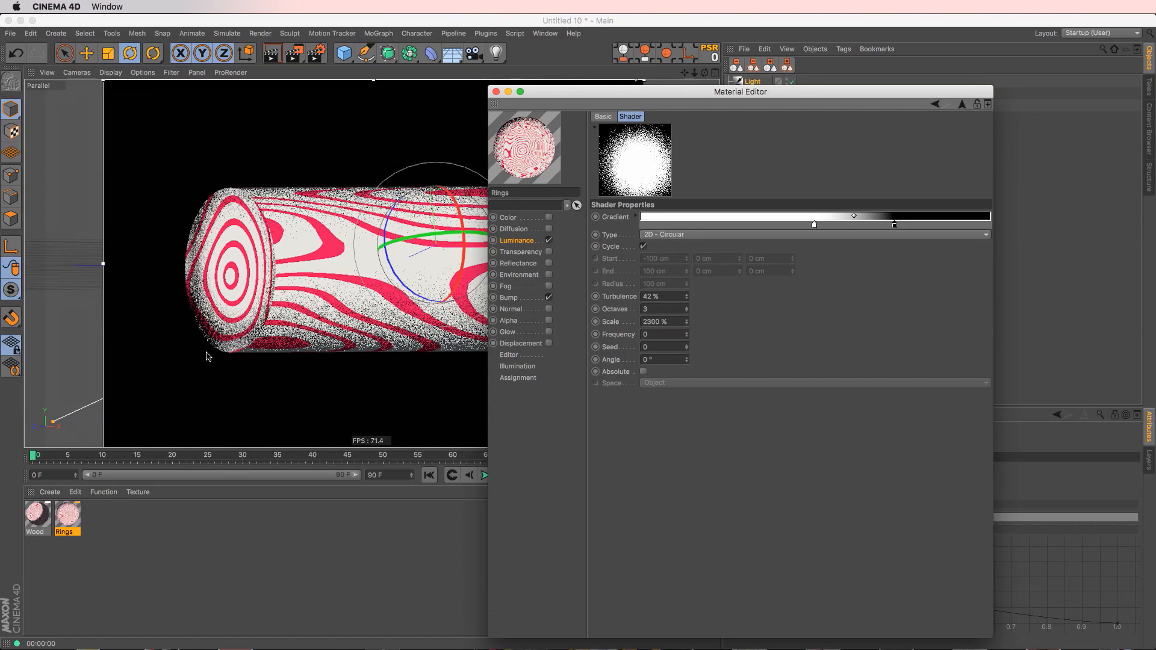
# - Recolour the black knot of the Rings material's Luminance gradient to a dark muted blue and close the material editor
pyautogui.click(517, 240)
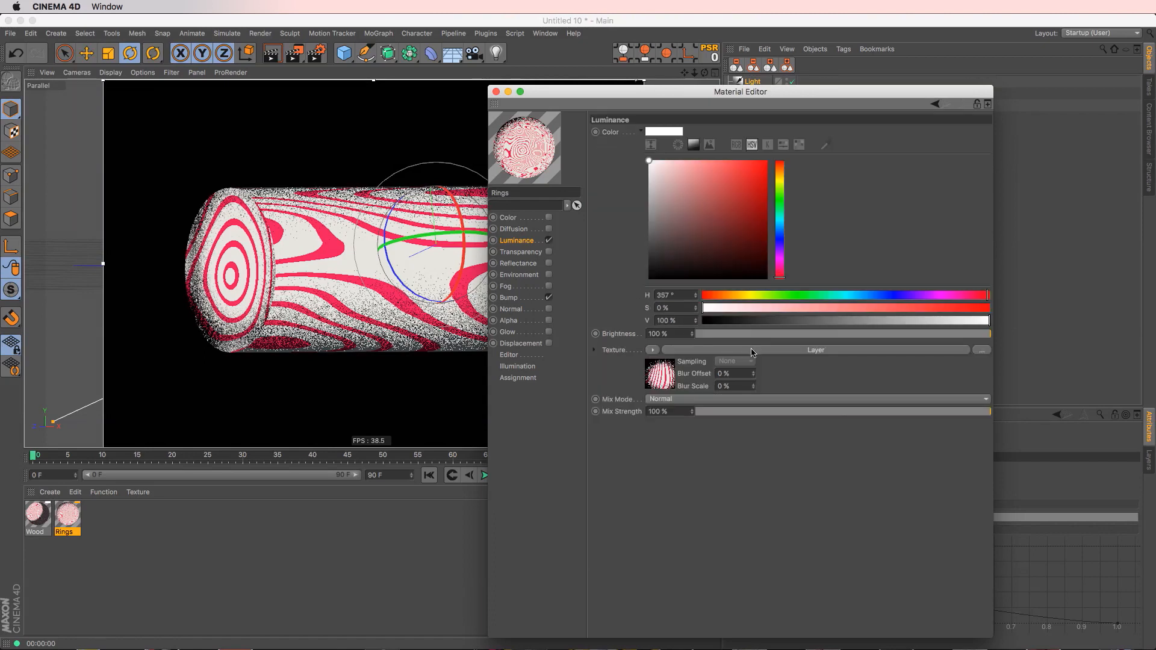
pyautogui.click(752, 350)
pyautogui.click(652, 250)
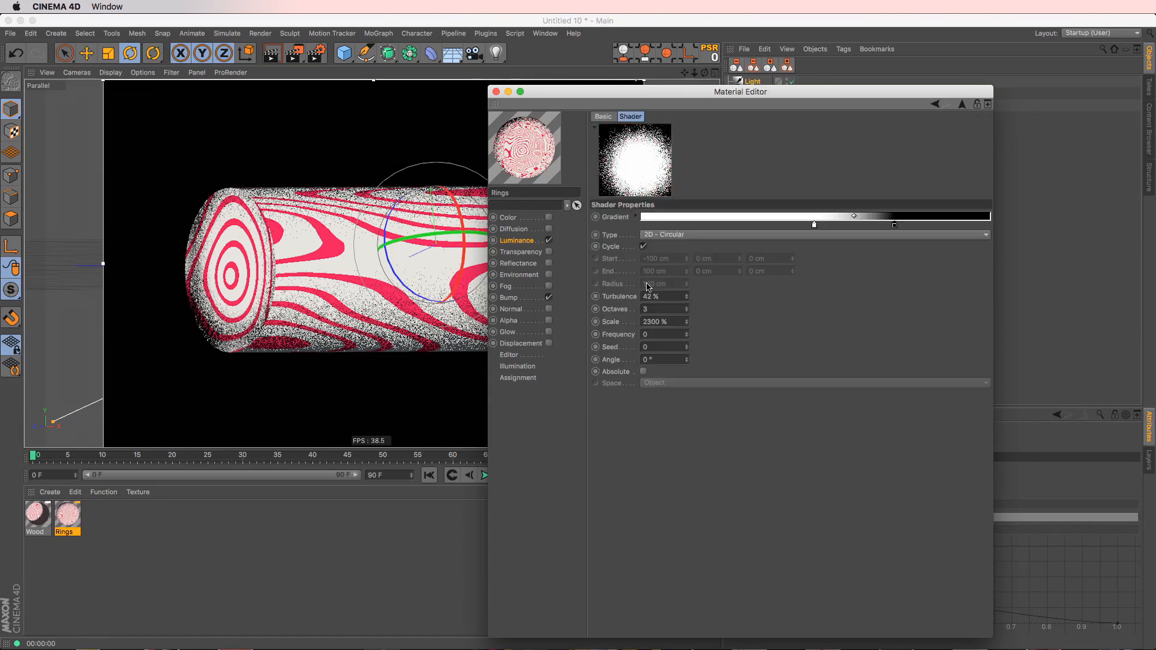
pyautogui.doubleClick(894, 226)
pyautogui.click(982, 139)
pyautogui.click(470, 258)
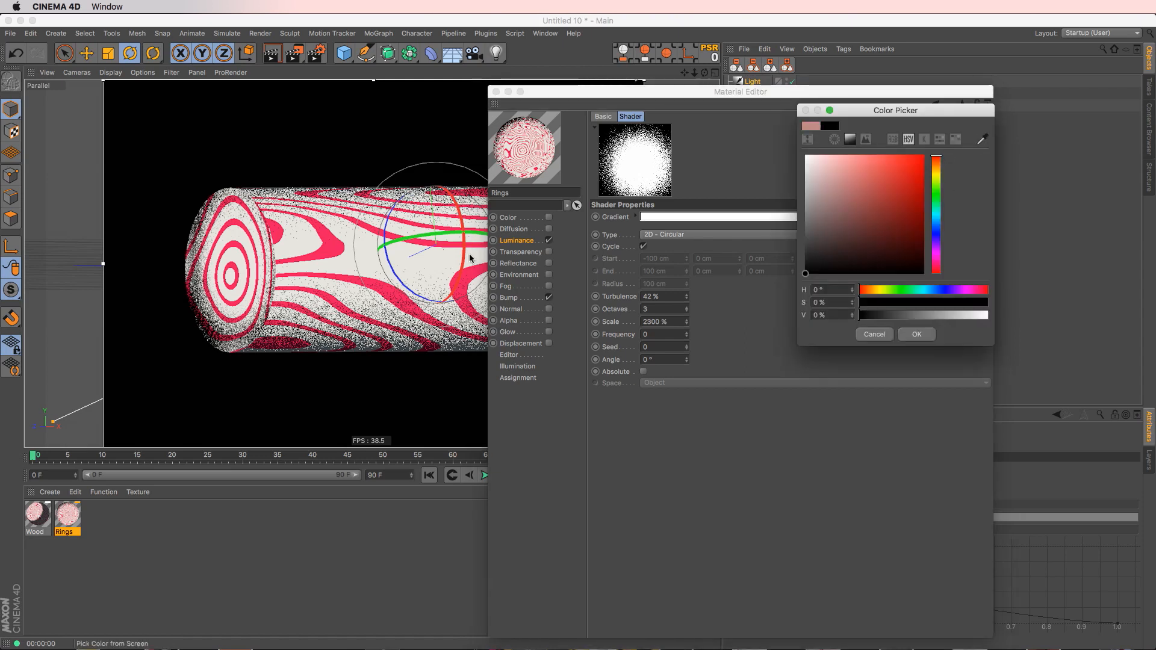
pyautogui.click(842, 243)
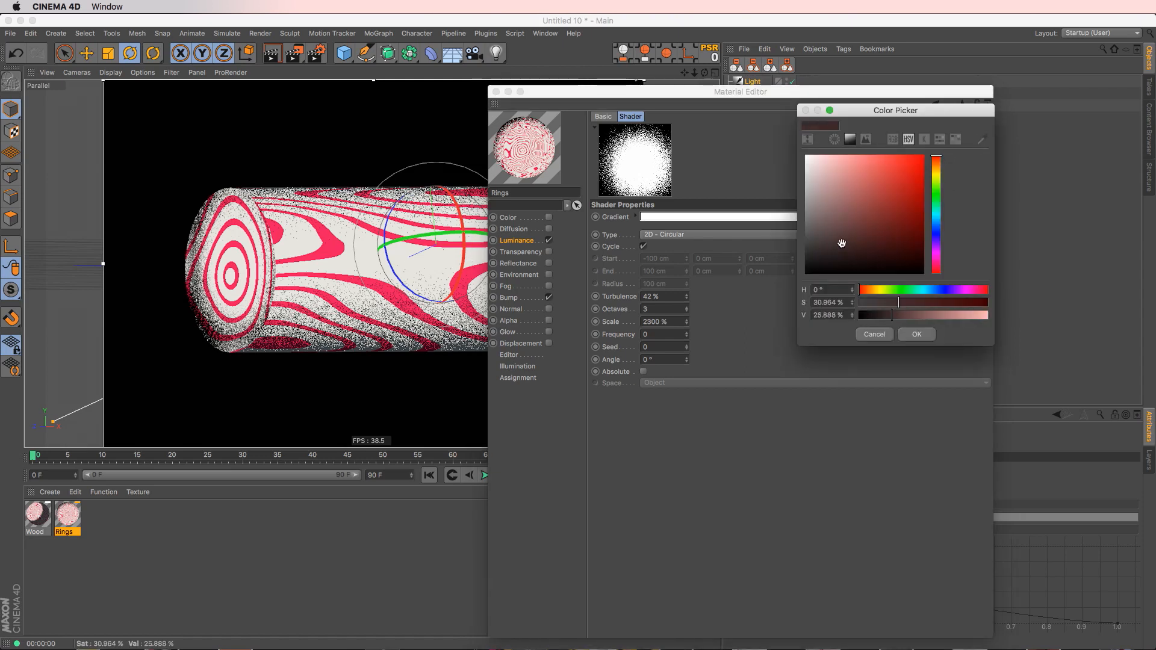
pyautogui.click(937, 232)
pyautogui.moveTo(845, 247)
pyautogui.mouseDown()
pyautogui.moveTo(832, 235)
pyautogui.moveTo(847, 240)
pyautogui.mouseUp()
pyautogui.click(925, 336)
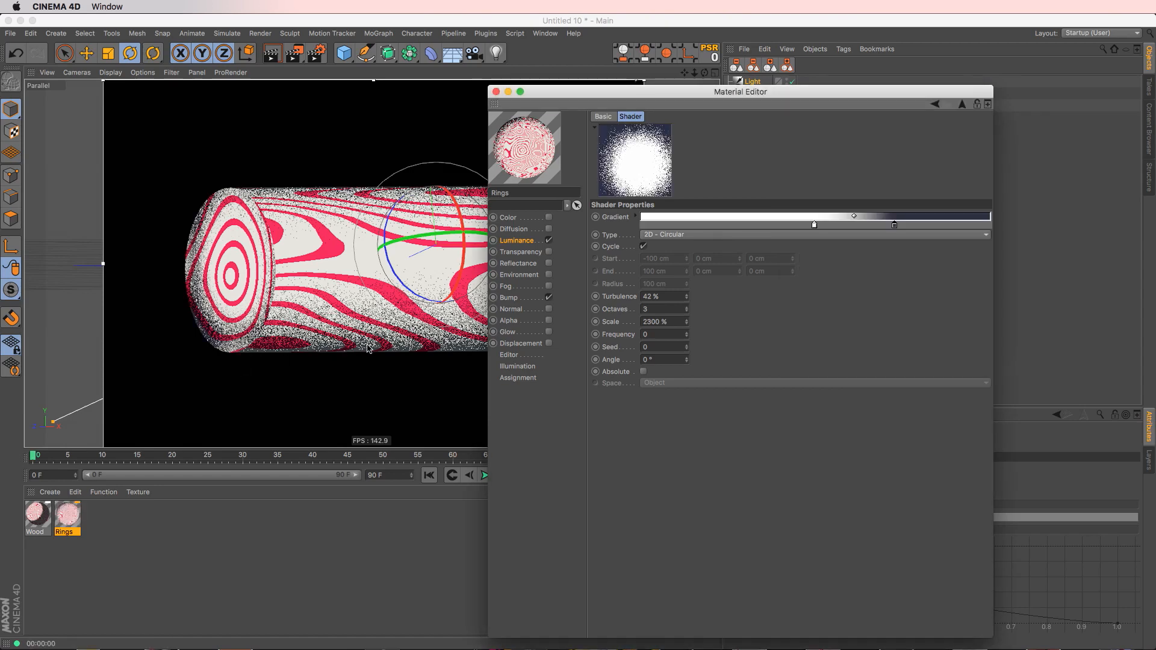
pyautogui.click(497, 92)
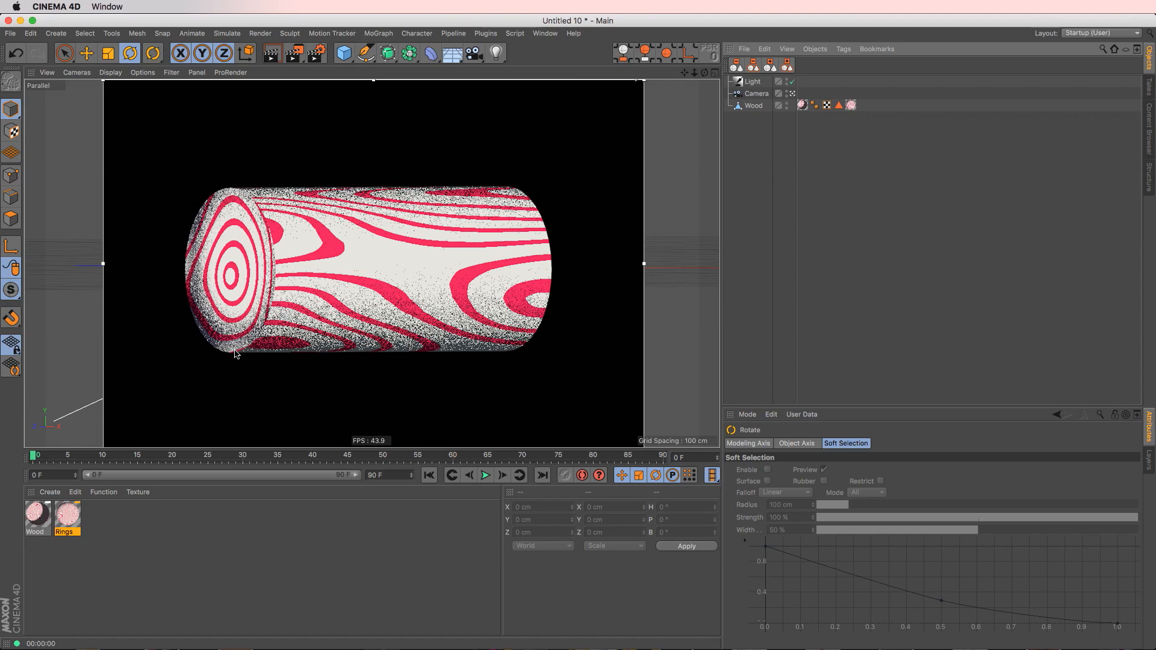
# - Duplicate the Wood object and rename the copy Branch
pyautogui.press('e')
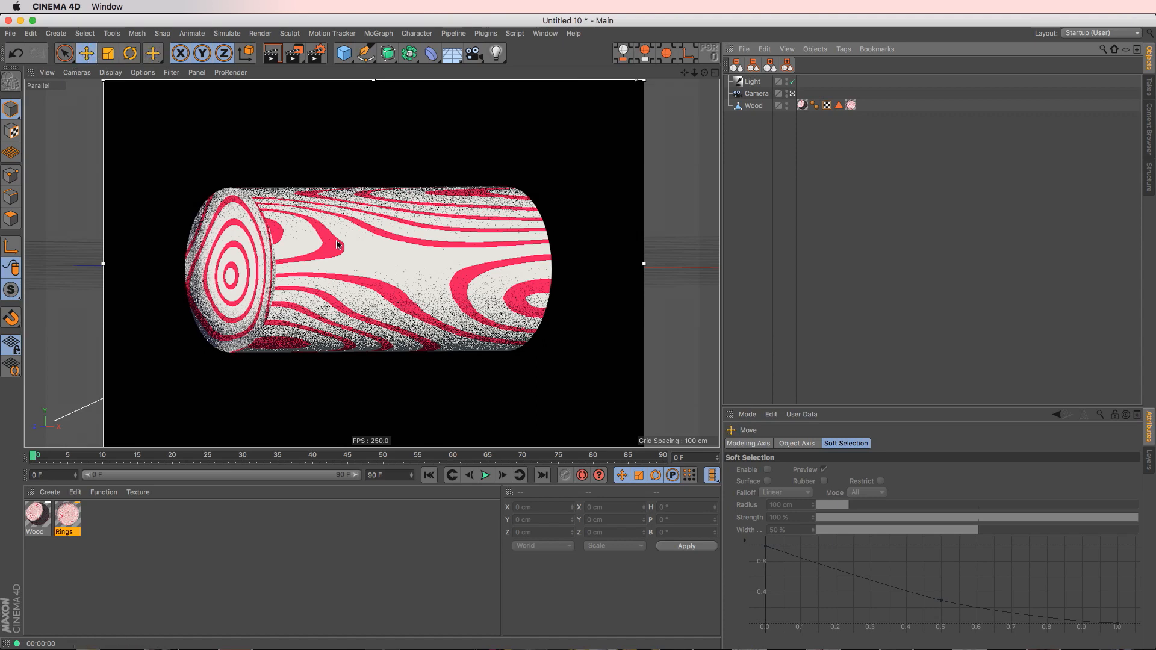
pyautogui.click(753, 106)
pyautogui.keyDown('ctrl'); pyautogui.moveTo(756, 109); pyautogui.dragTo(762, 140); pyautogui.keyUp('ctrl')
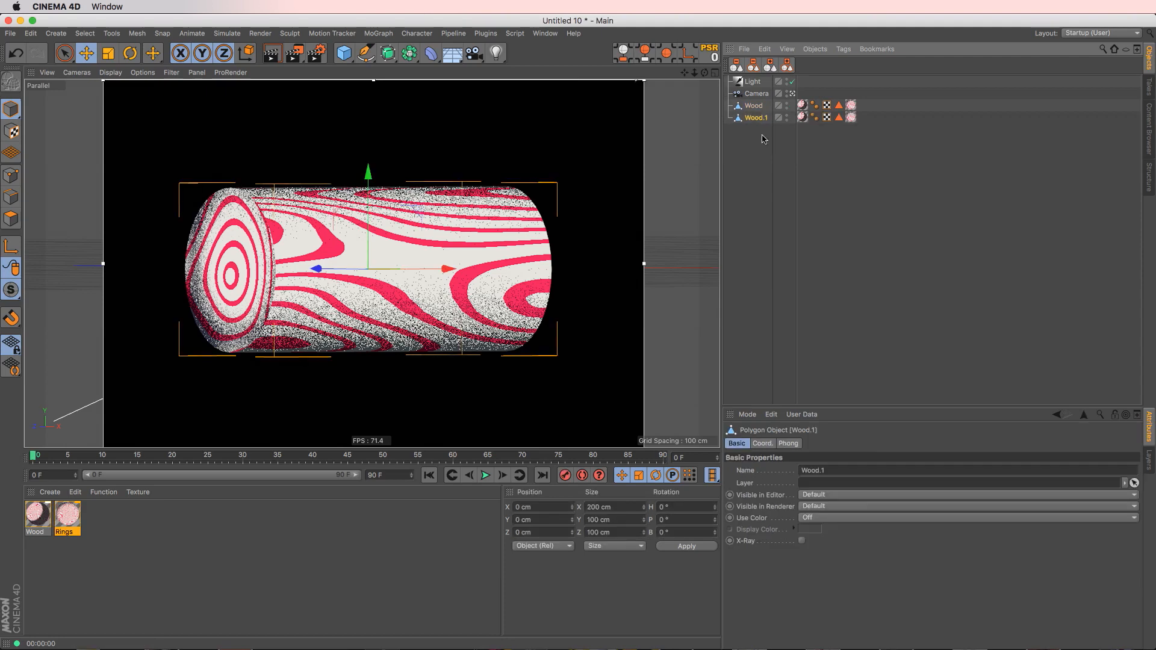
pyautogui.doubleClick(756, 118)
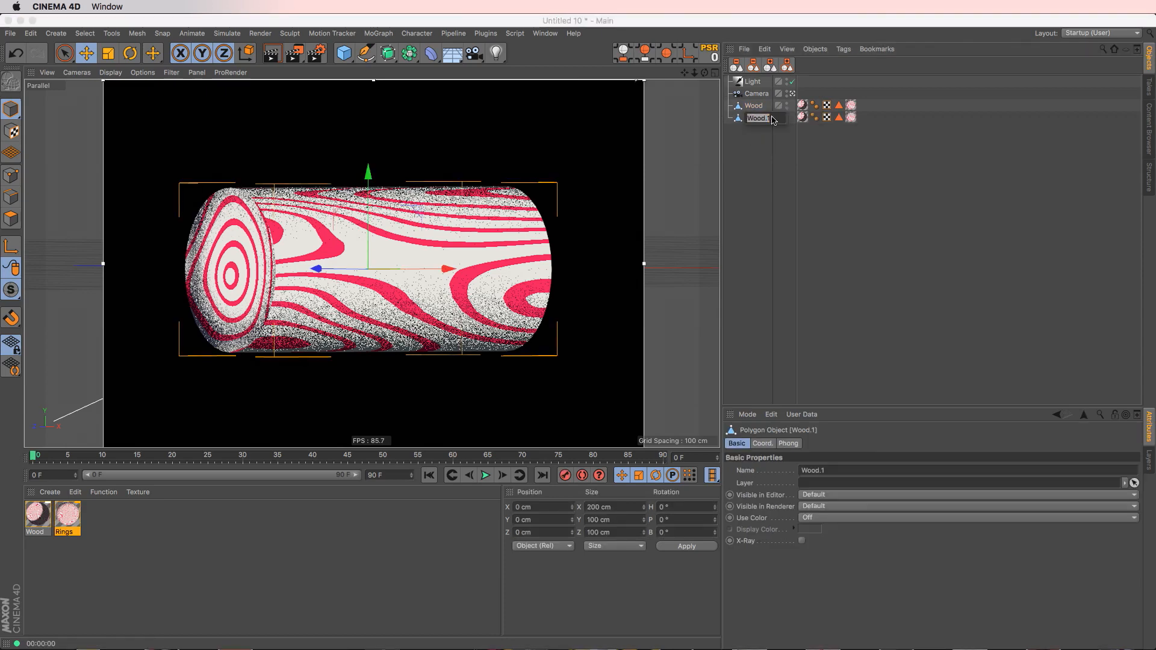
pyautogui.write('Eranch')
pyautogui.press('Return')
# - Scale the Branch down to about 69 cm long and 35 cm thick and tilt it diagonally
pyautogui.press('t')
pyautogui.moveTo(457, 325); pyautogui.dragTo(349, 332)
pyautogui.press('r')
pyautogui.moveTo(349, 233); pyautogui.dragTo(271, 194)
pyautogui.press('e')
pyautogui.press('r')
pyautogui.press('t')
pyautogui.moveTo(385, 214); pyautogui.dragTo(340, 240)
# - Move the Branch so its base sinks into the upper side of the log, and preview the render
pyautogui.press('e')
pyautogui.press('super+r')
pyautogui.moveTo(391, 208); pyautogui.dragTo(371, 197)
pyautogui.press('super+r')
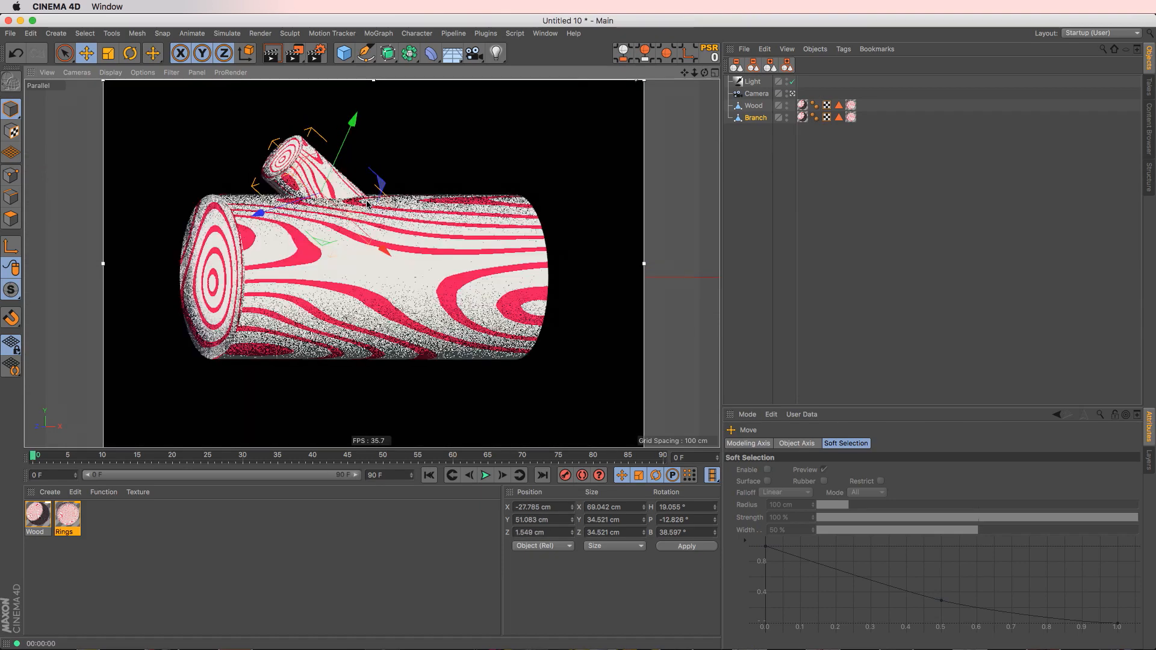
# - Rotate the Branch around its long axis to show a different grain and move it slightly outward from the log
pyautogui.keyDown('alt'); pyautogui.moveTo(365, 264); pyautogui.dragTo(356, 263); pyautogui.keyUp('alt')
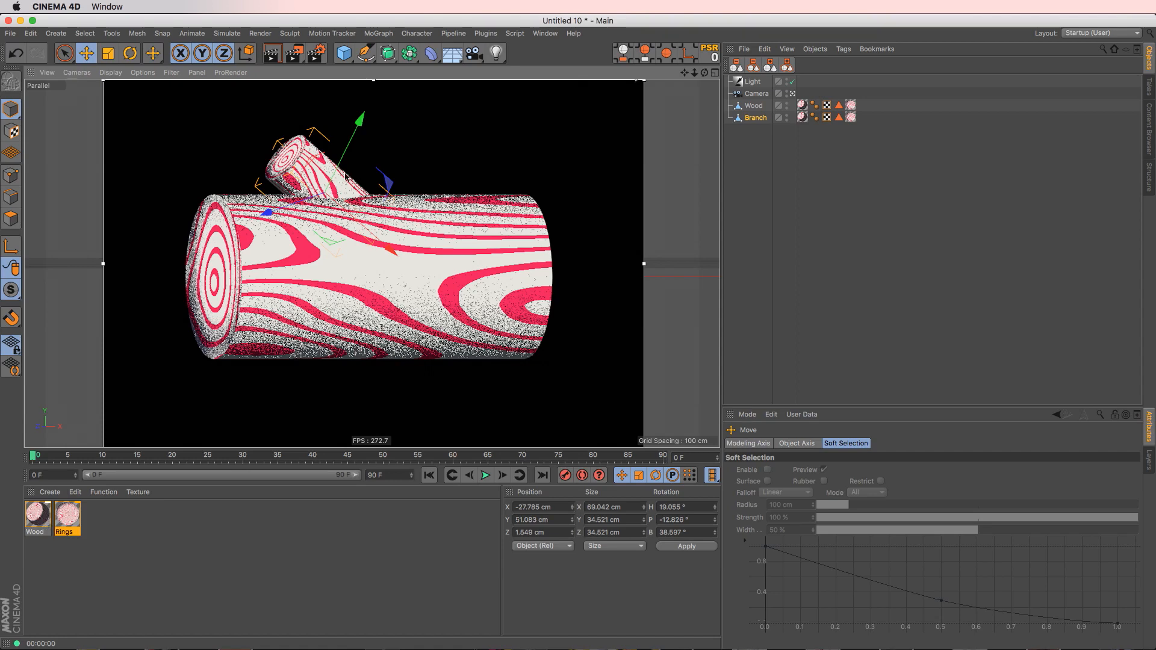
pyautogui.press('r')
pyautogui.moveTo(325, 214); pyautogui.dragTo(388, 186)
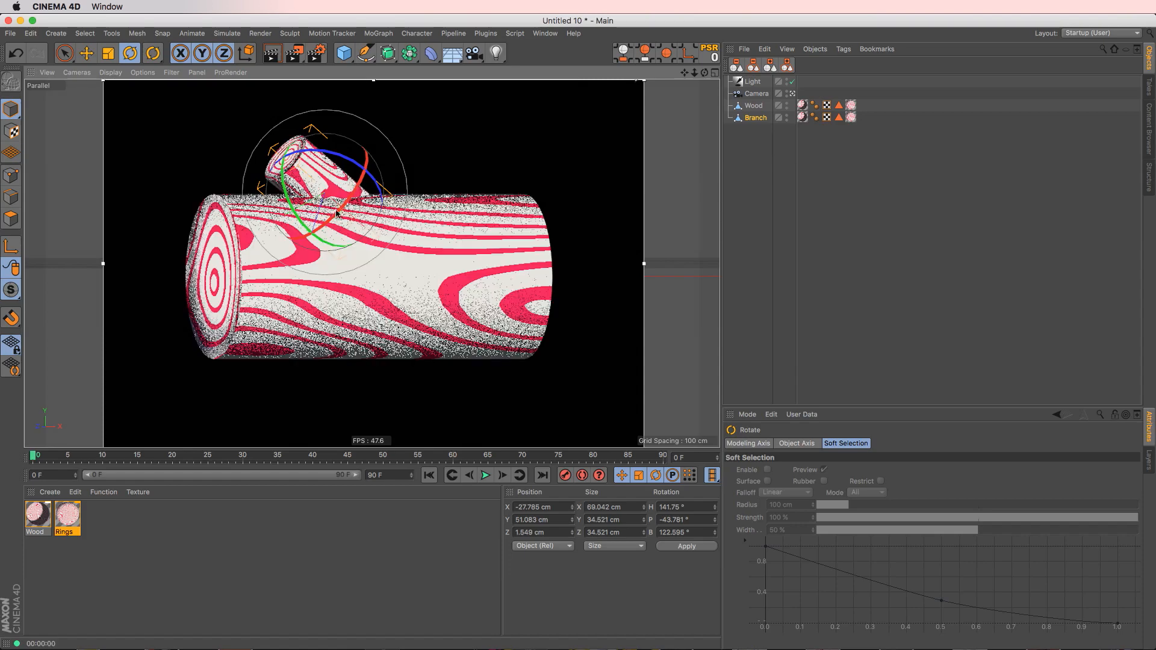
pyautogui.moveTo(332, 216); pyautogui.dragTo(358, 183)
pyautogui.click(435, 179)
pyautogui.press('e')
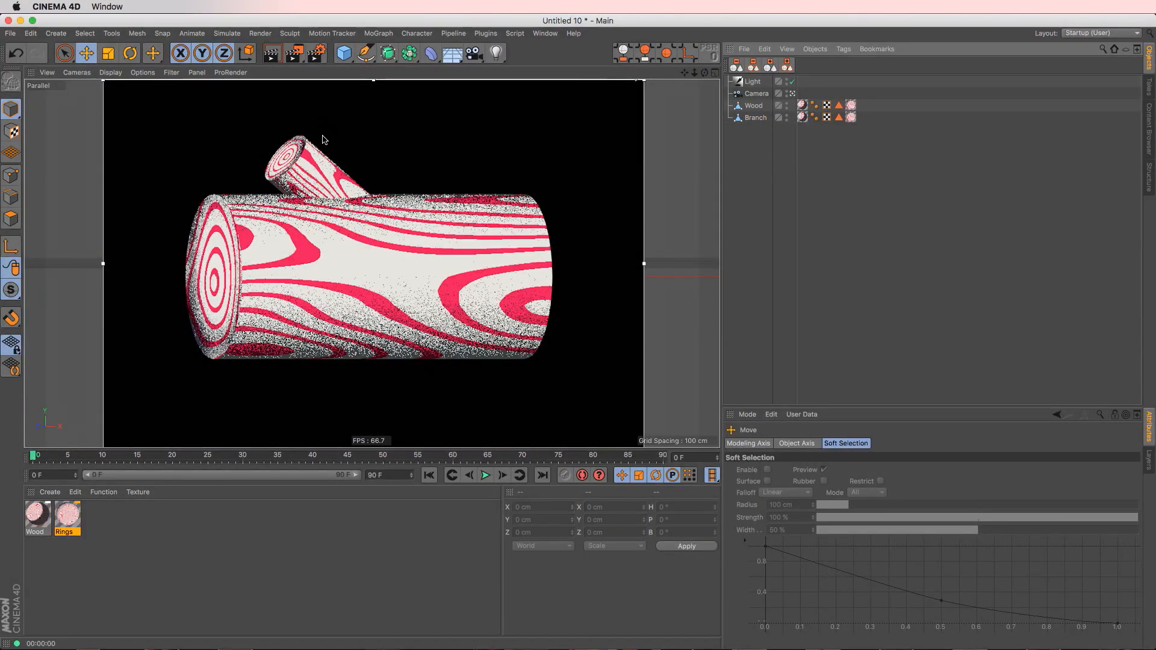
pyautogui.click(325, 167)
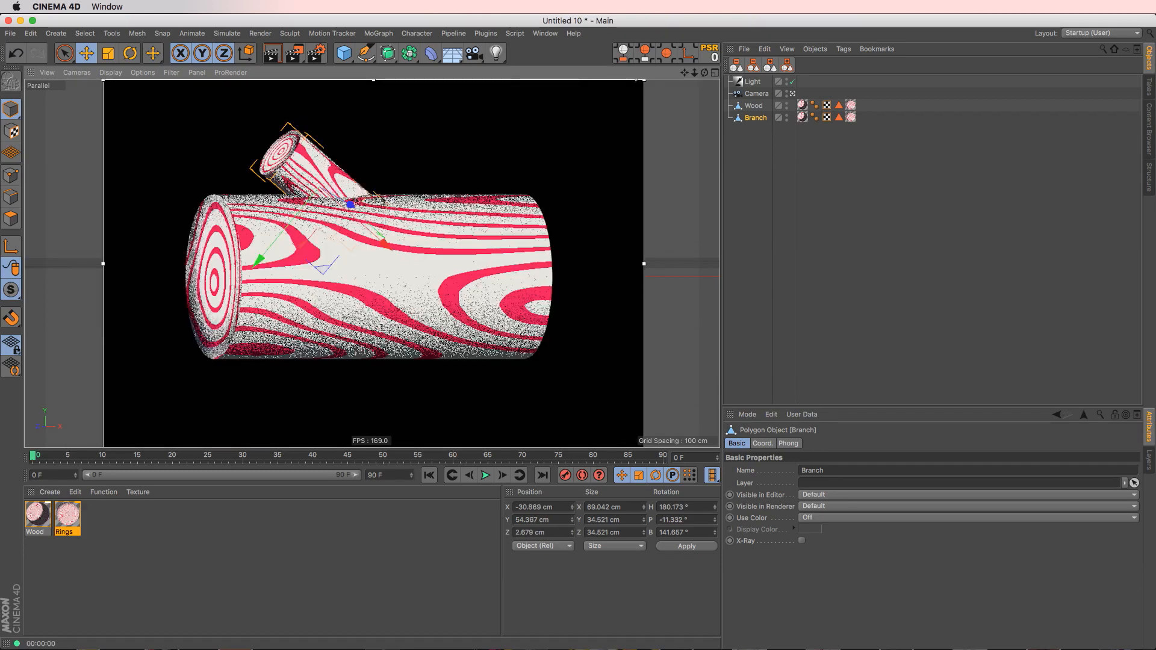
# - Add an Ambient Occlusion effect to the render settings
pyautogui.click(316, 53)
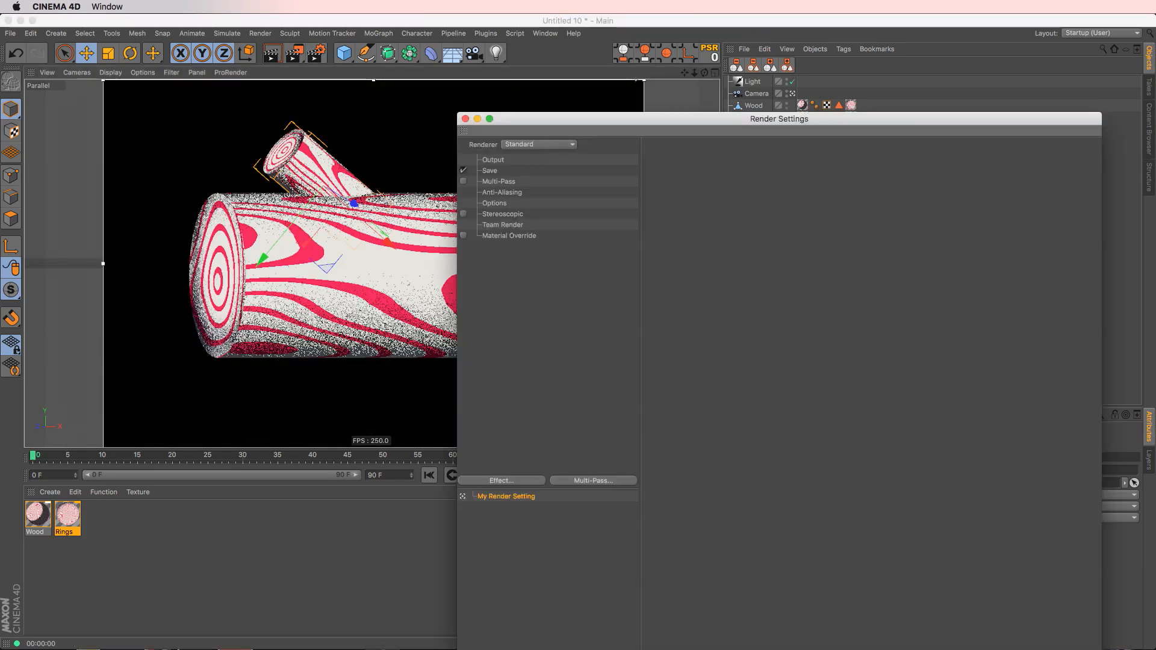
pyautogui.moveTo(1100, 648); pyautogui.dragTo(905, 429)
pyautogui.click(505, 329)
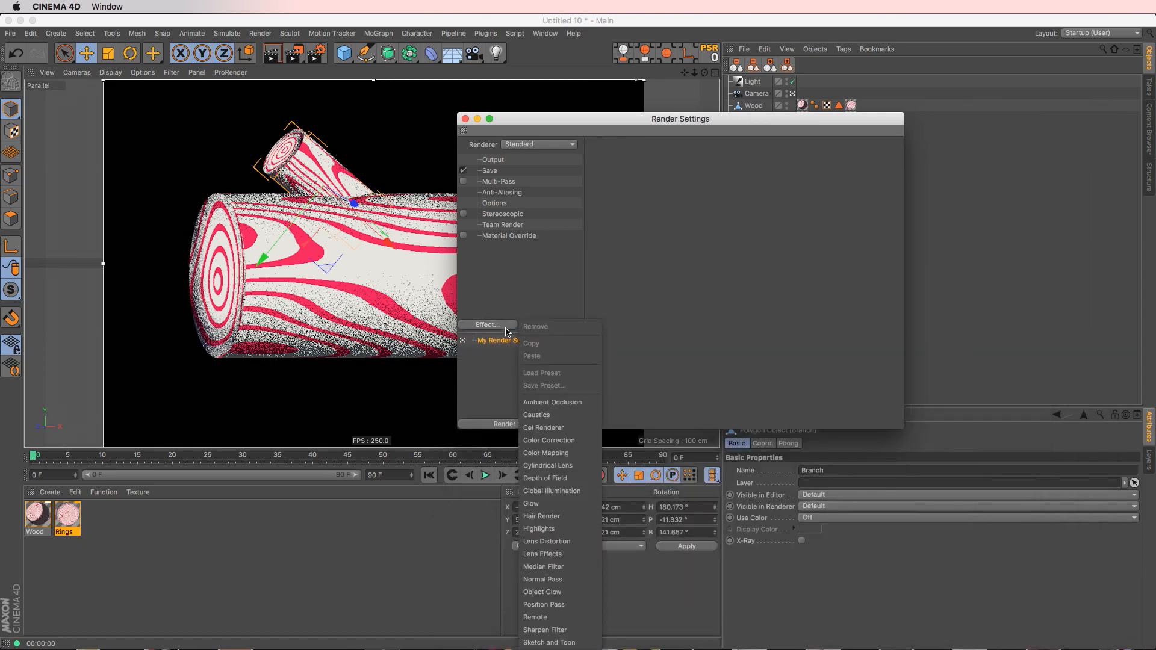
pyautogui.click(568, 405)
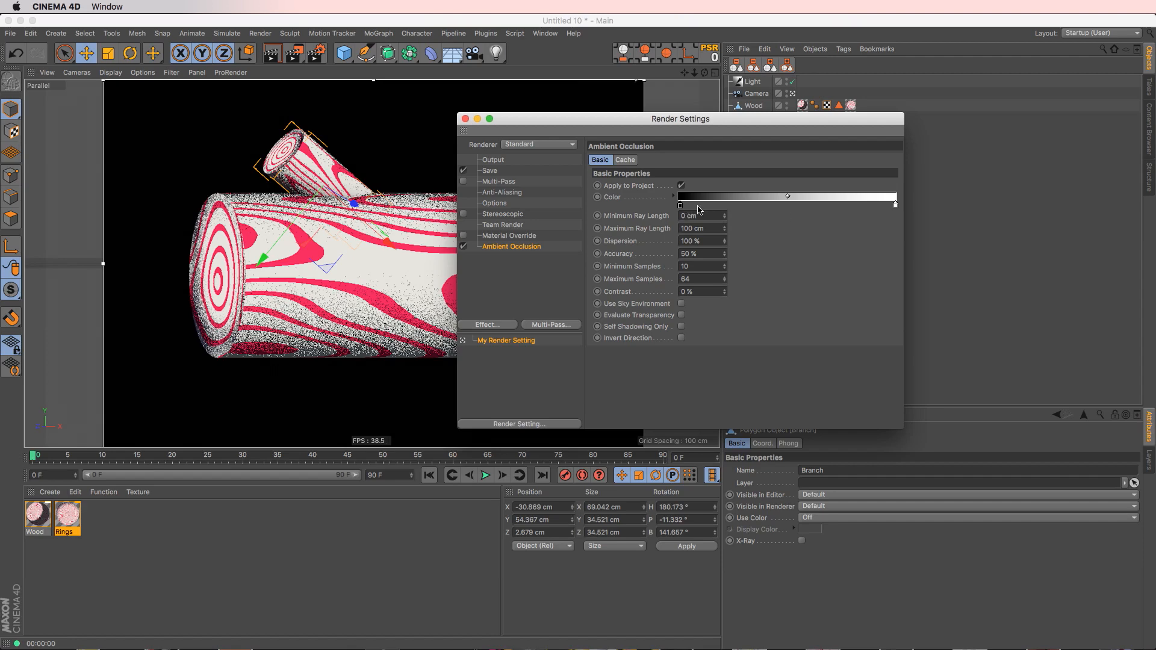
# - Narrow the Ambient Occlusion colour gradient by moving its black knot to about 30% and its white knot to about 80%
pyautogui.moveTo(681, 208); pyautogui.dragTo(776, 207)
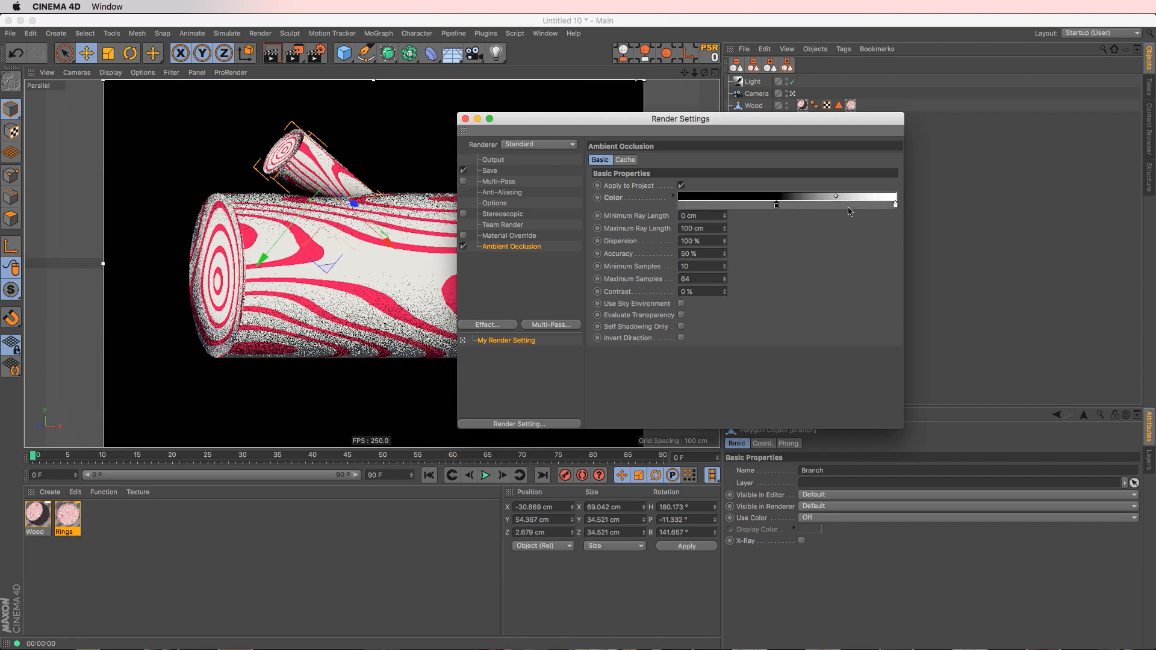
pyautogui.moveTo(894, 207); pyautogui.dragTo(858, 207)
pyautogui.moveTo(777, 206); pyautogui.dragTo(745, 207)
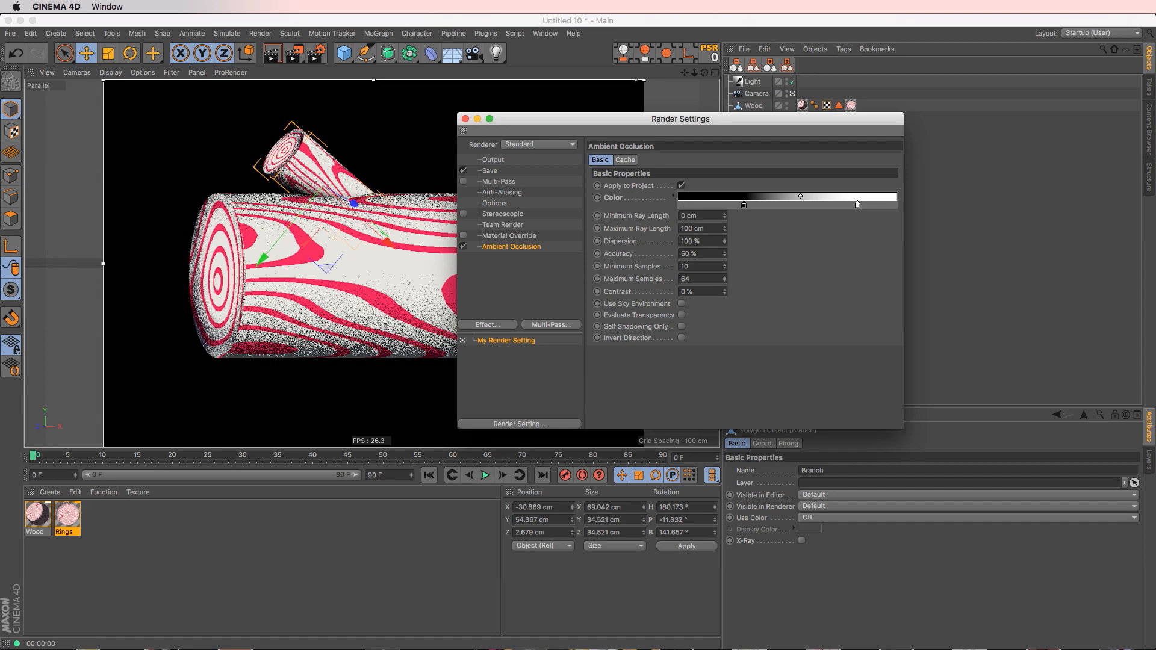
# - Set the Ambient Occlusion accuracy to 1% and both the minimum and maximum samples to 1
pyautogui.doubleClick(699, 253)
pyautogui.write('1')
pyautogui.press('Tab')
pyautogui.write('1')
pyautogui.press('Tab')
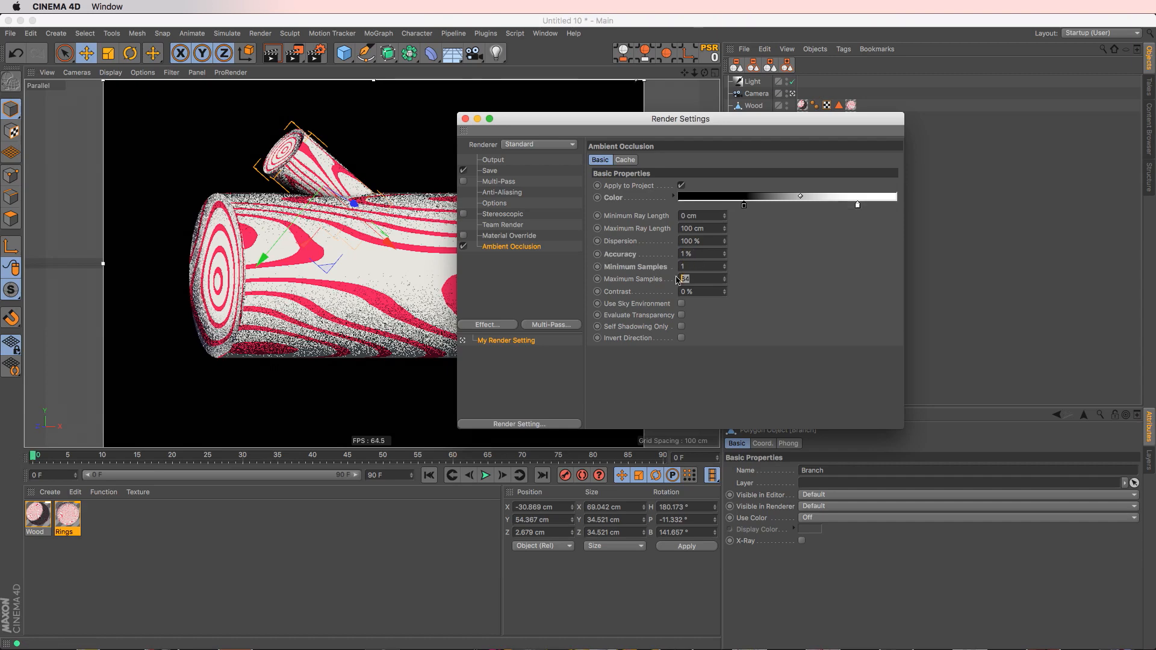
pyautogui.write('1')
pyautogui.press('Return')
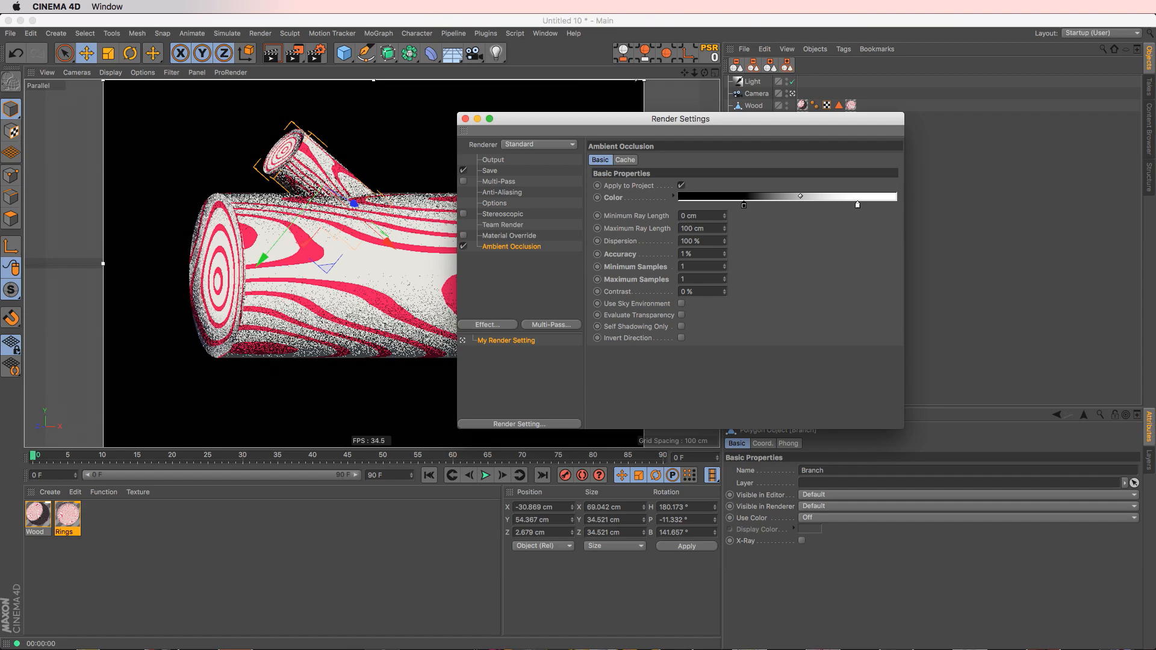
# - Set the Ambient Occlusion contrast and dispersion to 50% each
pyautogui.press('Tab')
pyautogui.press('Return')
pyautogui.moveTo(701, 241); pyautogui.dragTo(633, 242)
pyautogui.write('50')
pyautogui.press('Return')
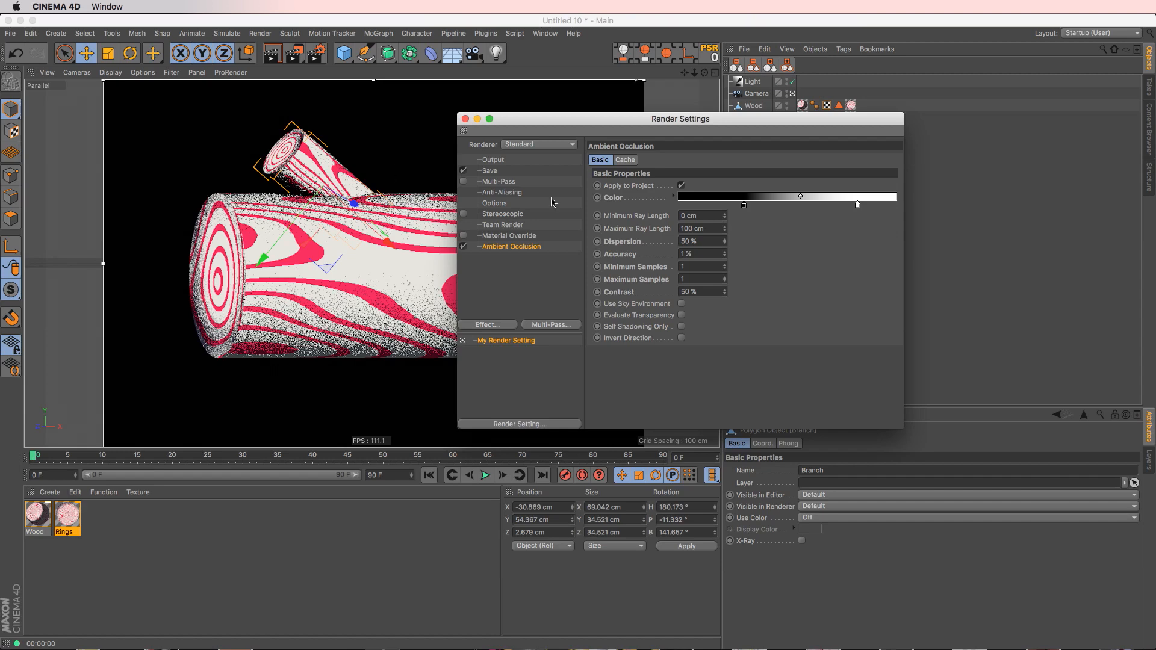
# - Lighten the Ambient Occlusion gradient's black knot to a dark grey of about 30% brightness
pyautogui.doubleClick(745, 206)
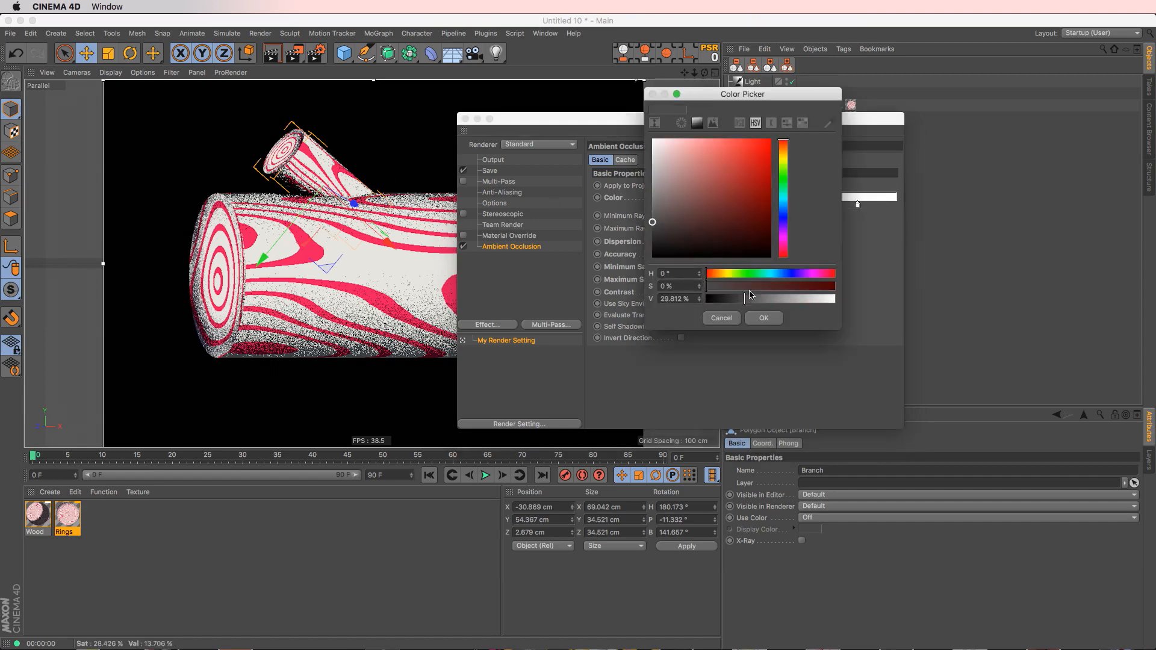
pyautogui.click(765, 318)
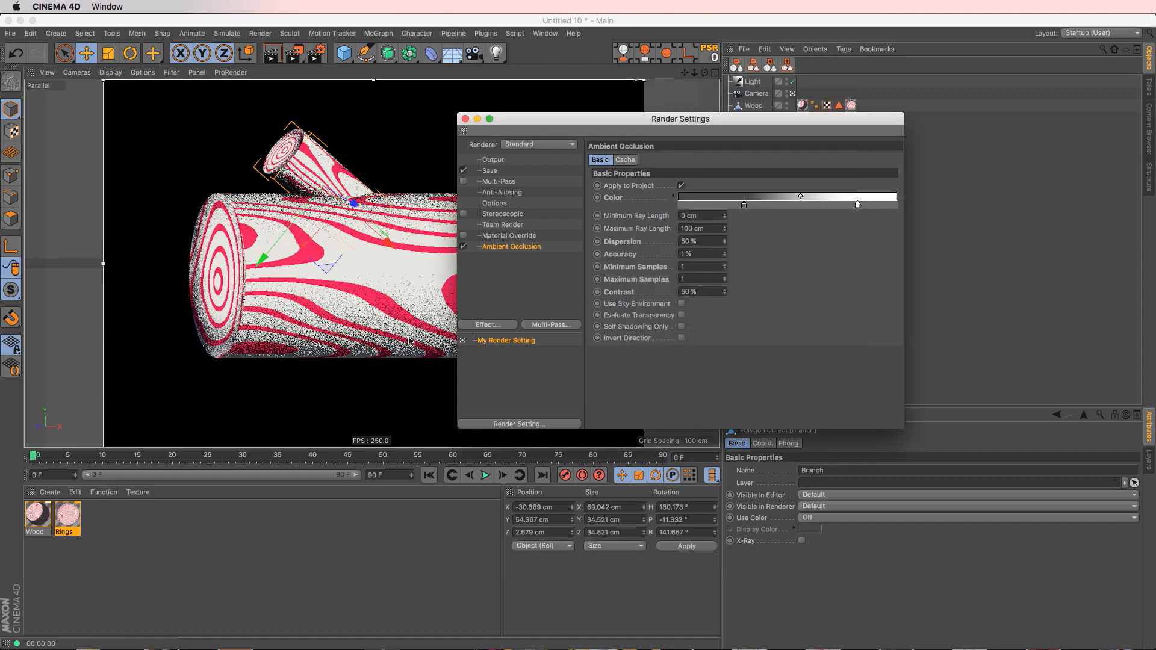
# - Recolour the dark knot of the Ambient Occlusion gradient to a deep blue with about 99.7% saturation and 54.3% value
pyautogui.moveTo(521, 123); pyautogui.dragTo(607, 140)
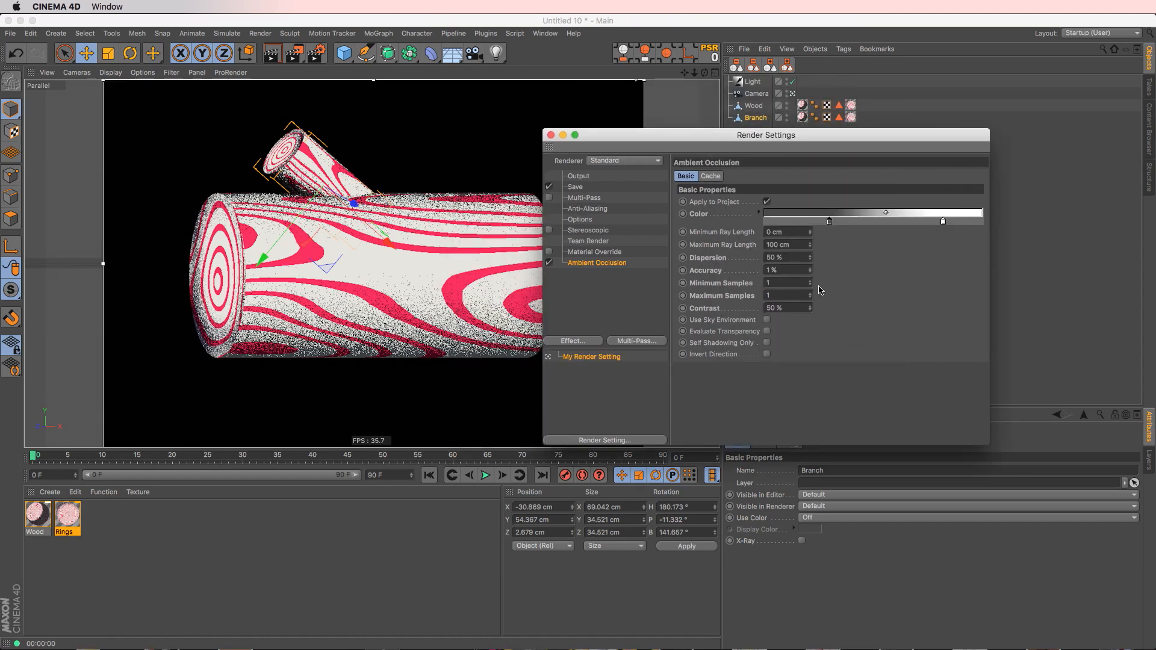
pyautogui.doubleClick(829, 222)
pyautogui.click(869, 214)
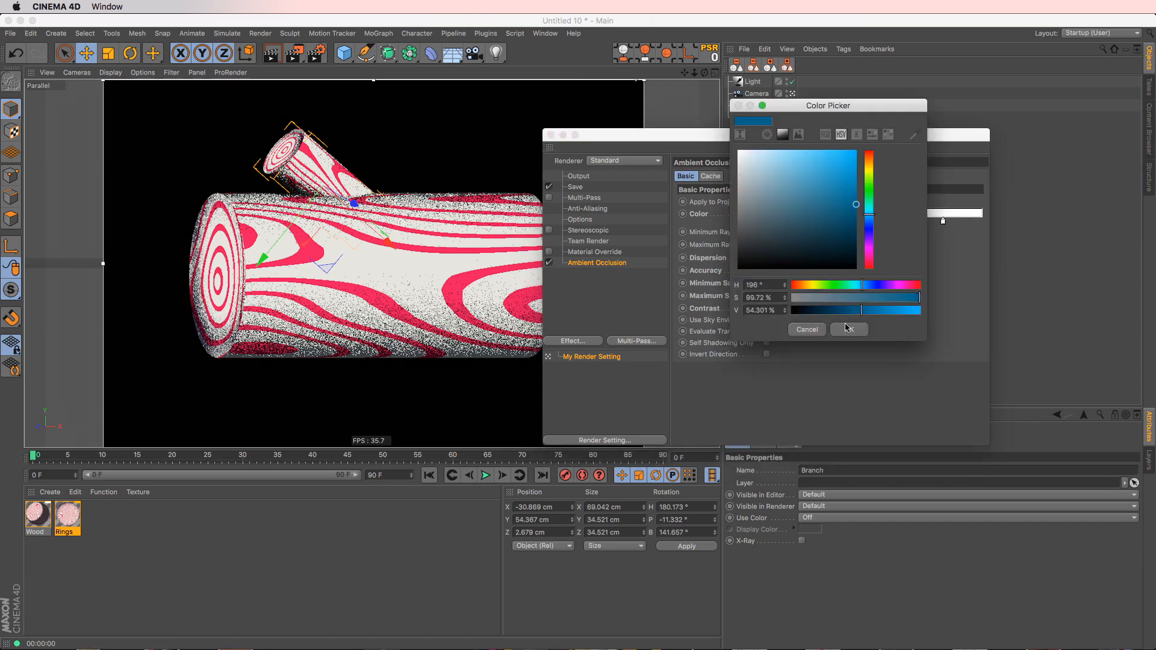
pyautogui.click(847, 328)
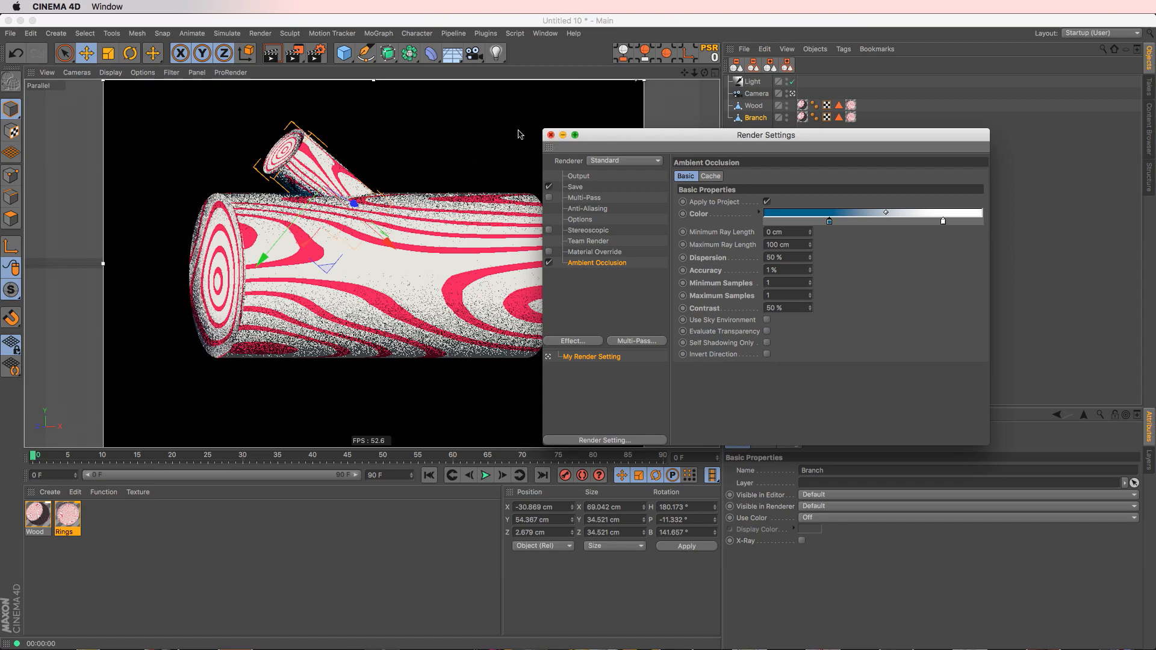
# - Add a Disc beneath the log at about Y -50 cm, enlarge its outer radius to about 273 cm, and preview the render
pyautogui.moveTo(348, 59); pyautogui.dragTo(399, 95)
pyautogui.moveTo(377, 239); pyautogui.dragTo(387, 297)
pyautogui.press('super+r')
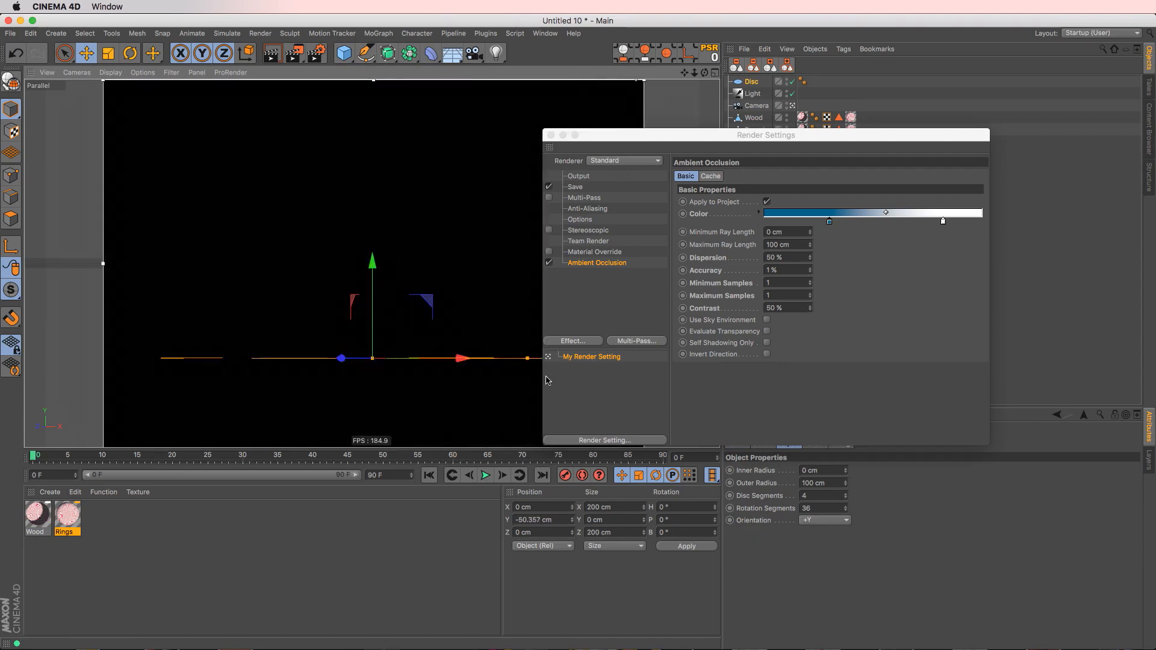
pyautogui.moveTo(529, 358); pyautogui.dragTo(796, 360)
pyautogui.press('super+r')
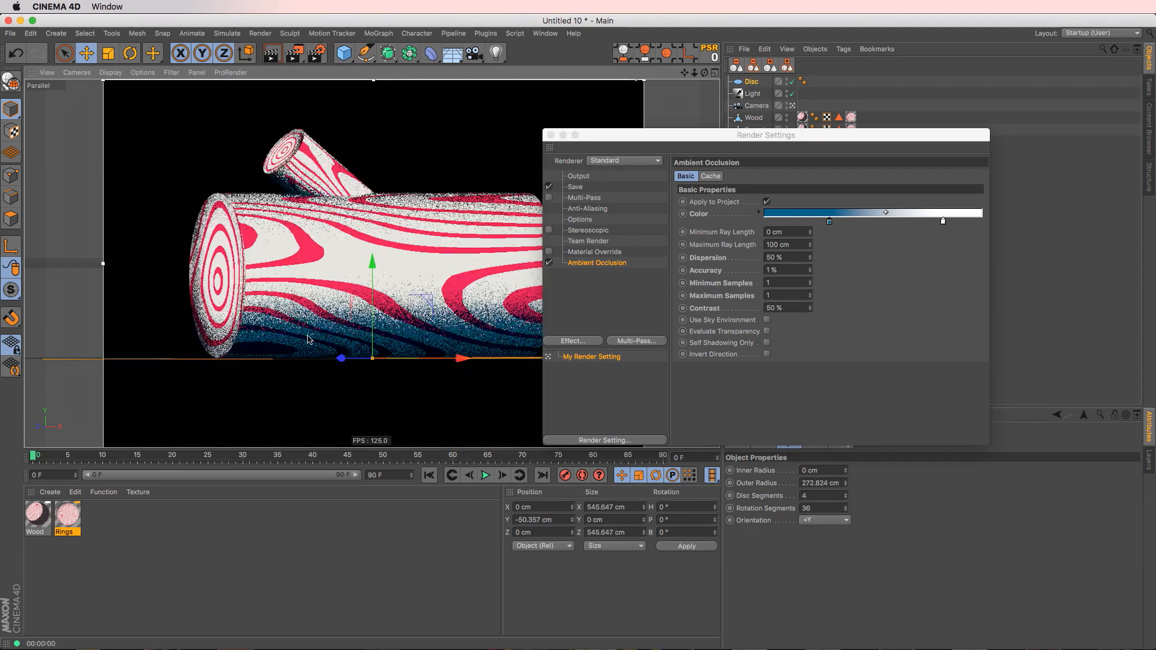
pyautogui.keyDown('alt'); pyautogui.moveTo(323, 320); pyautogui.dragTo(382, 357); pyautogui.keyUp('alt')
pyautogui.press('super+r')
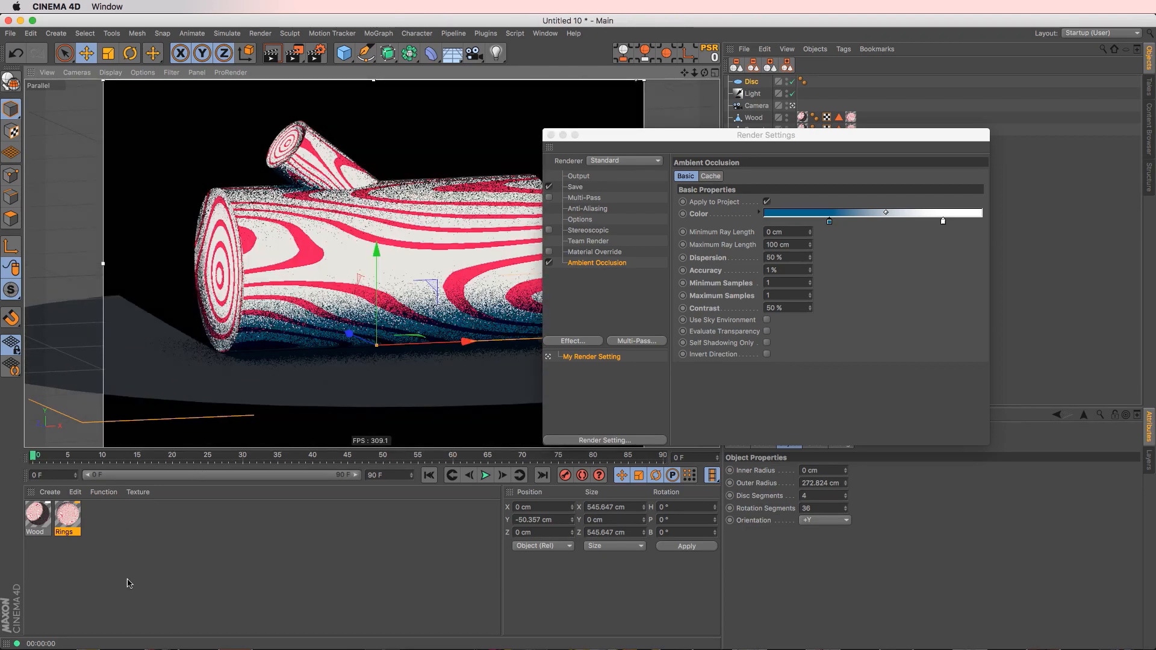
# - Create a new material, apply it to the disc under the log, and render the view
pyautogui.click(128, 580)
pyautogui.keyDown('alt'); pyautogui.moveTo(306, 325); pyautogui.dragTo(313, 339); pyautogui.keyUp('alt')
pyautogui.press('super+r')
pyautogui.doubleClick(93, 540)
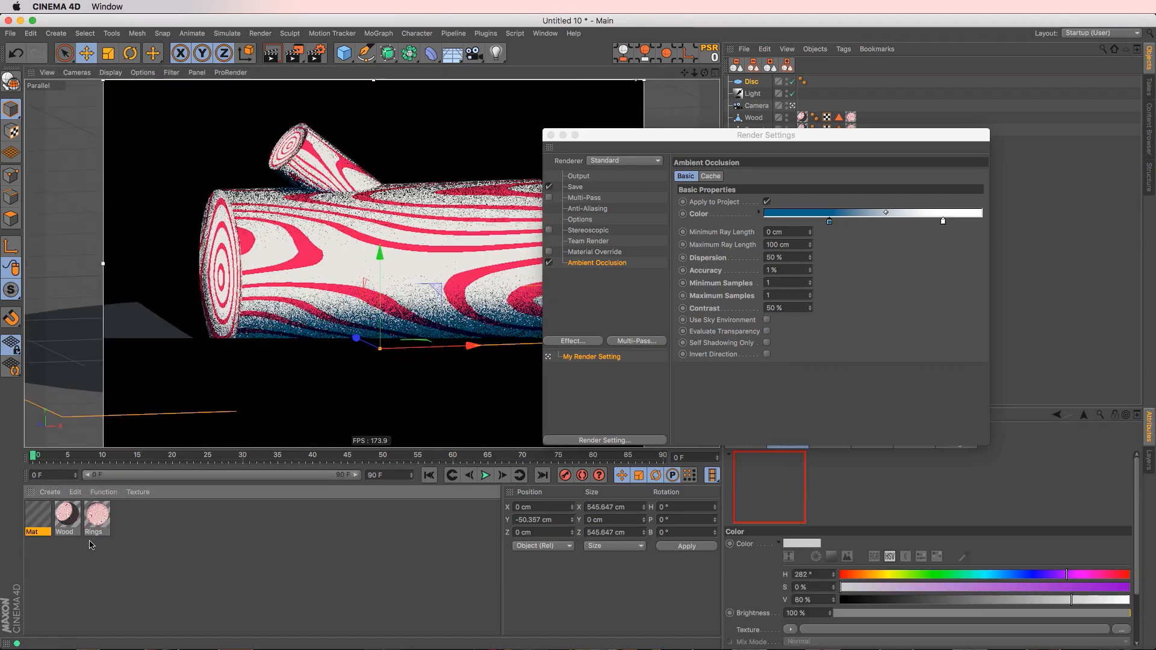
pyautogui.moveTo(41, 512); pyautogui.dragTo(234, 387)
pyautogui.press('super+r')
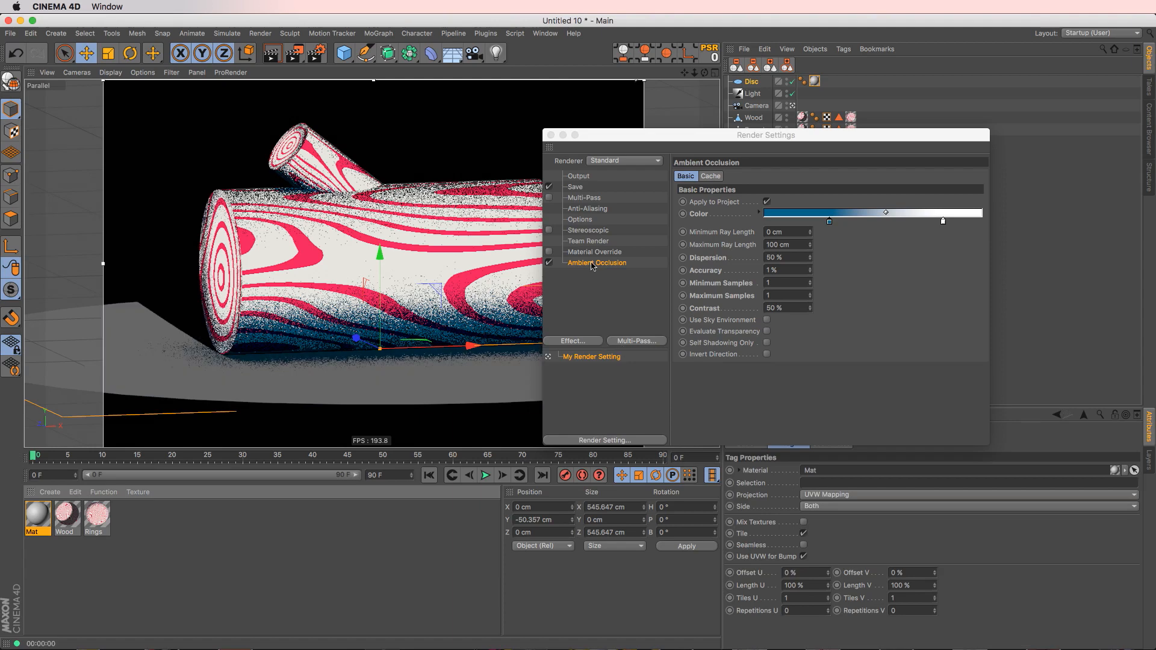
# - Disable Color and Reflectance in the disc's material and enable only its Luminance channel
pyautogui.doubleClick(37, 516)
pyautogui.moveTo(386, 129); pyautogui.dragTo(708, 81)
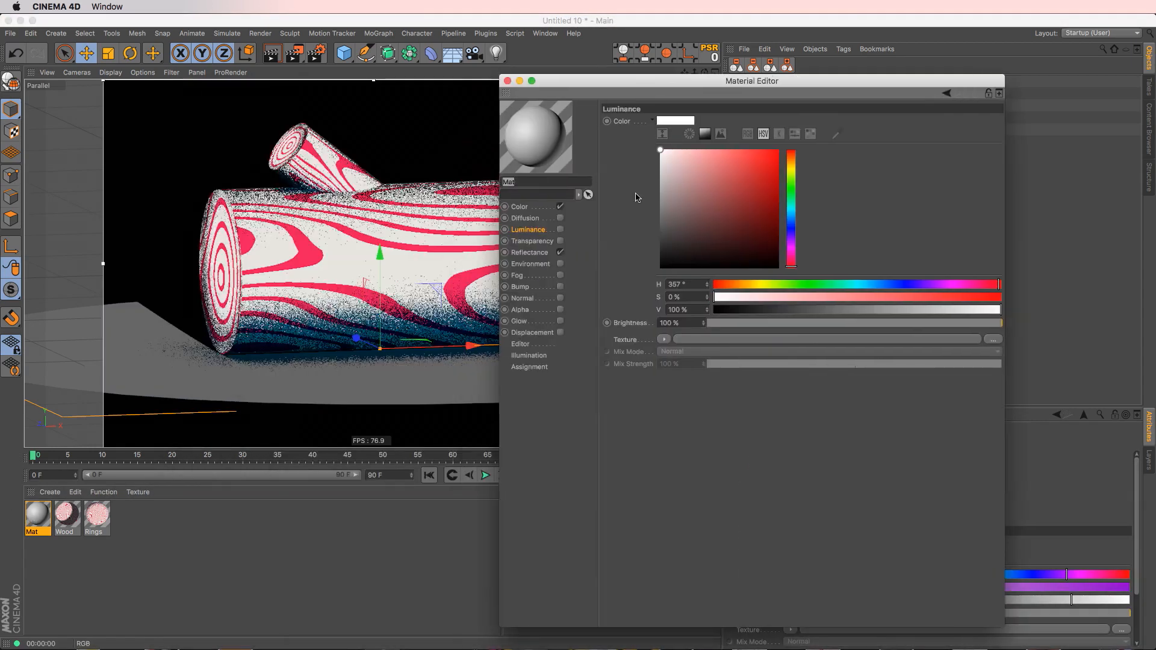
pyautogui.click(560, 207)
pyautogui.click(560, 252)
pyautogui.click(560, 229)
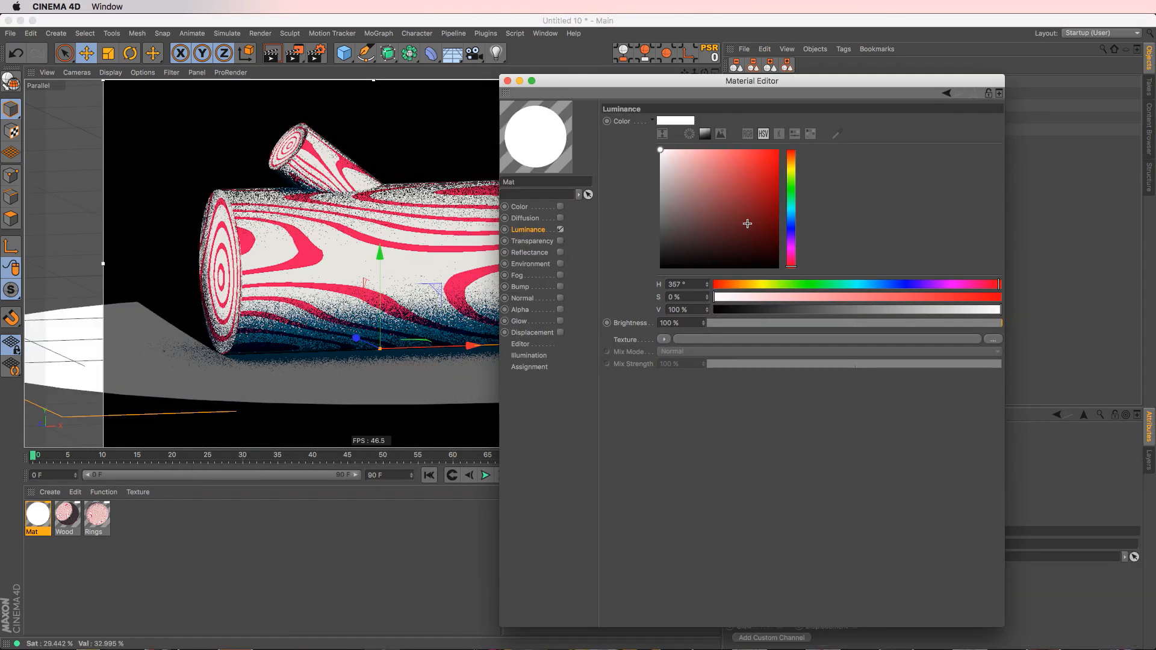
# - Set the disc material's luminance colour to a dark blue of hue 238°, about 84% saturation and 40% value
pyautogui.click(779, 229)
pyautogui.click(779, 208)
pyautogui.click(791, 229)
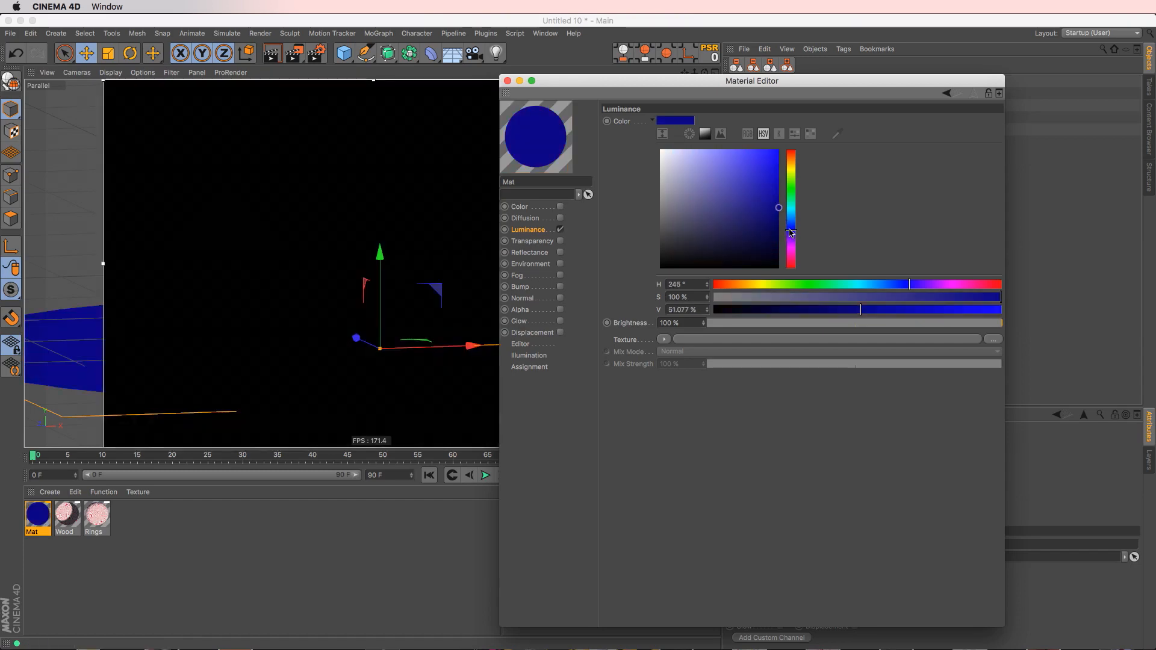
pyautogui.click(789, 223)
pyautogui.moveTo(756, 230); pyautogui.dragTo(759, 221)
pyautogui.click(791, 228)
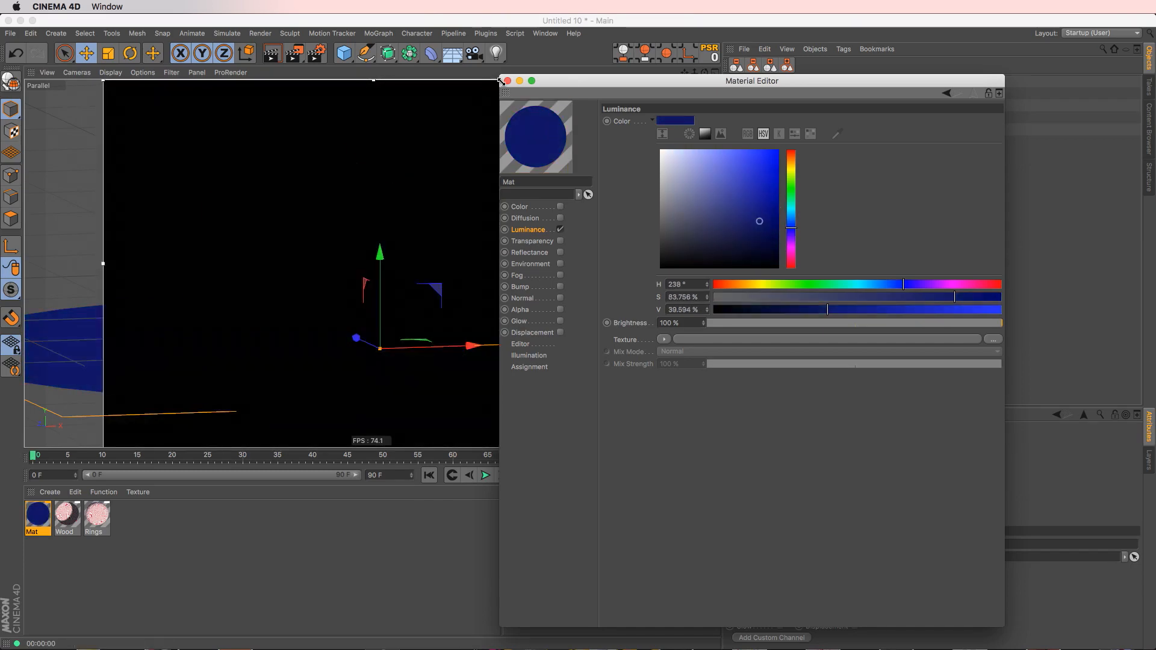
pyautogui.click(508, 81)
# - Render the view from different angles to examine the log's ambient occlusion on the blue disc
pyautogui.keyDown('alt'); pyautogui.moveTo(444, 269); pyautogui.dragTo(427, 256); pyautogui.keyUp('alt')
pyautogui.press('super+r')
pyautogui.keyDown('alt'); pyautogui.moveTo(525, 143); pyautogui.dragTo(548, 165); pyautogui.keyUp('alt')
pyautogui.press('super+r')
pyautogui.click(550, 135)
pyautogui.keyDown('alt'); pyautogui.moveTo(484, 258); pyautogui.dragTo(529, 253, button='middle'); pyautogui.keyUp('alt')
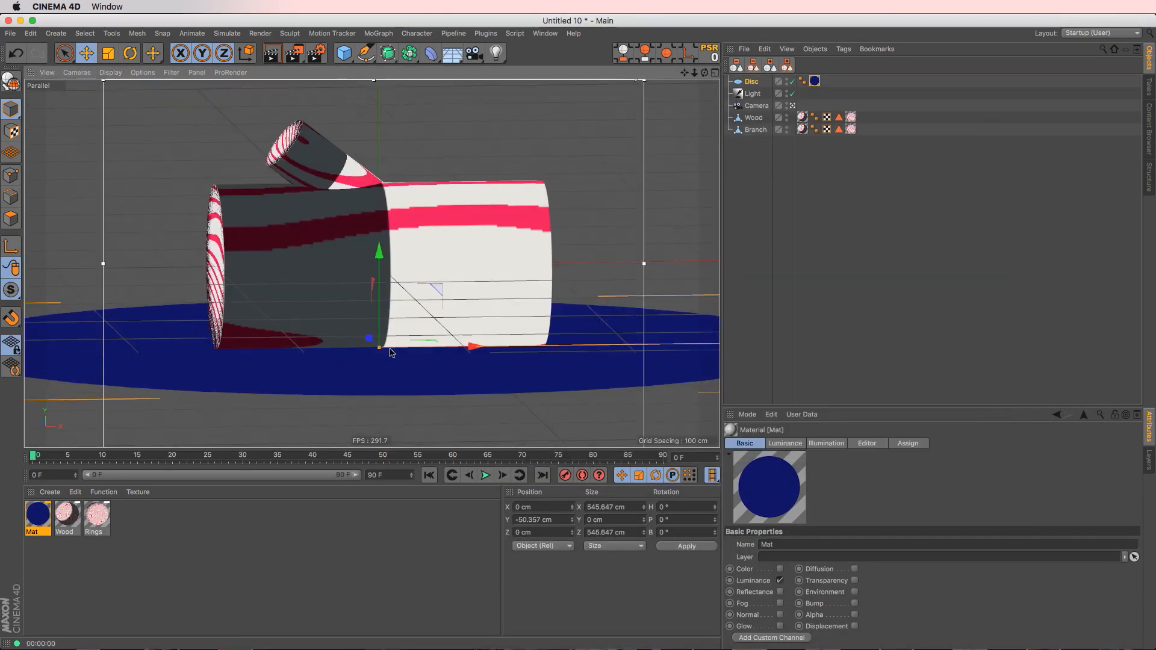
pyautogui.press('super+r')
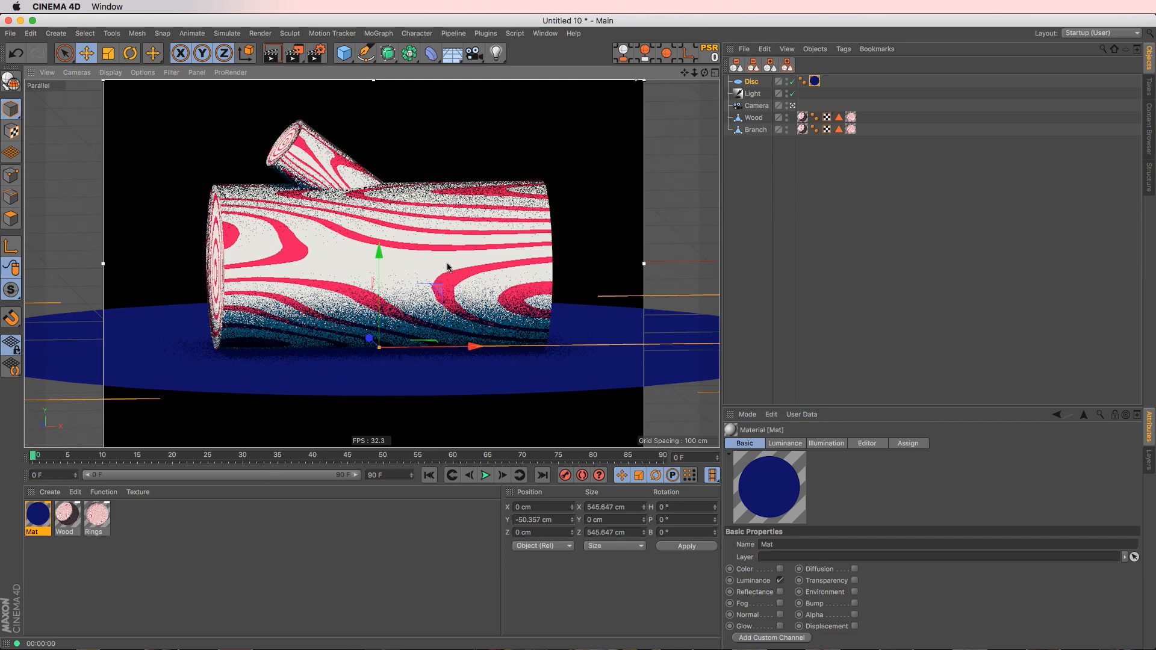
# - Add a Background object, apply the disc's dark blue material to it, and view the log from a slightly raised angle
pyautogui.click(452, 53)
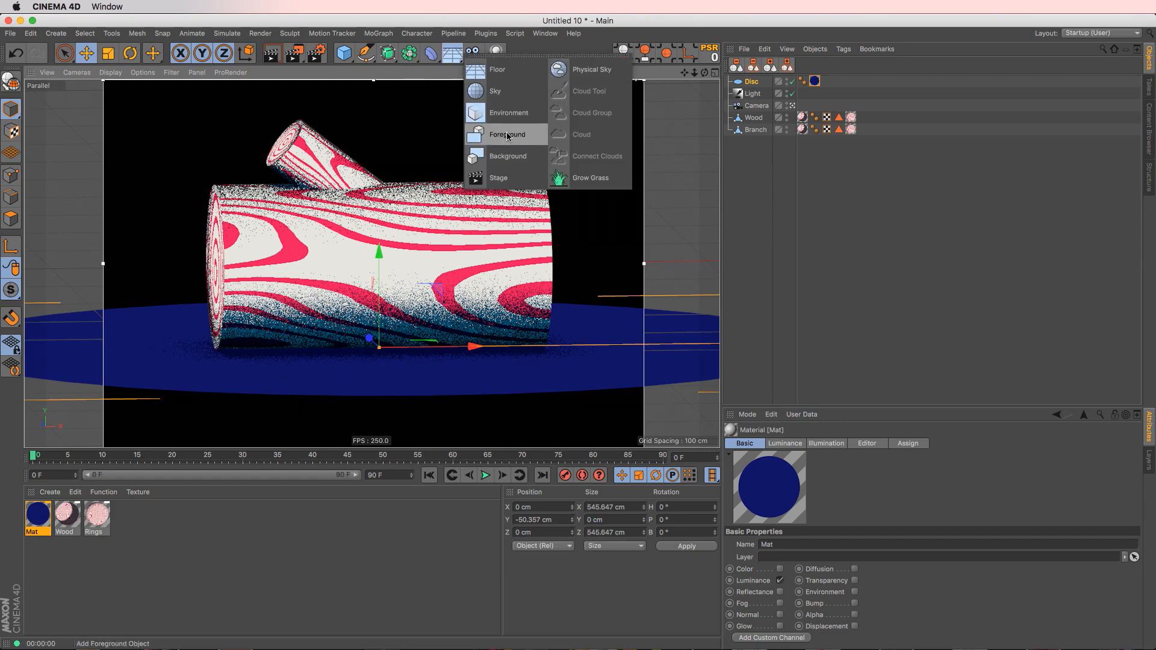
pyautogui.click(508, 156)
pyautogui.moveTo(39, 516); pyautogui.dragTo(763, 82)
pyautogui.moveTo(501, 259)
pyautogui.keyDown('alt'); pyautogui.mouseDown()
pyautogui.moveTo(503, 240)
pyautogui.moveTo(497, 268)
pyautogui.moveTo(492, 229)
pyautogui.moveTo(426, 257)
pyautogui.moveTo(489, 309)
pyautogui.mouseUp(); pyautogui.keyUp('alt')
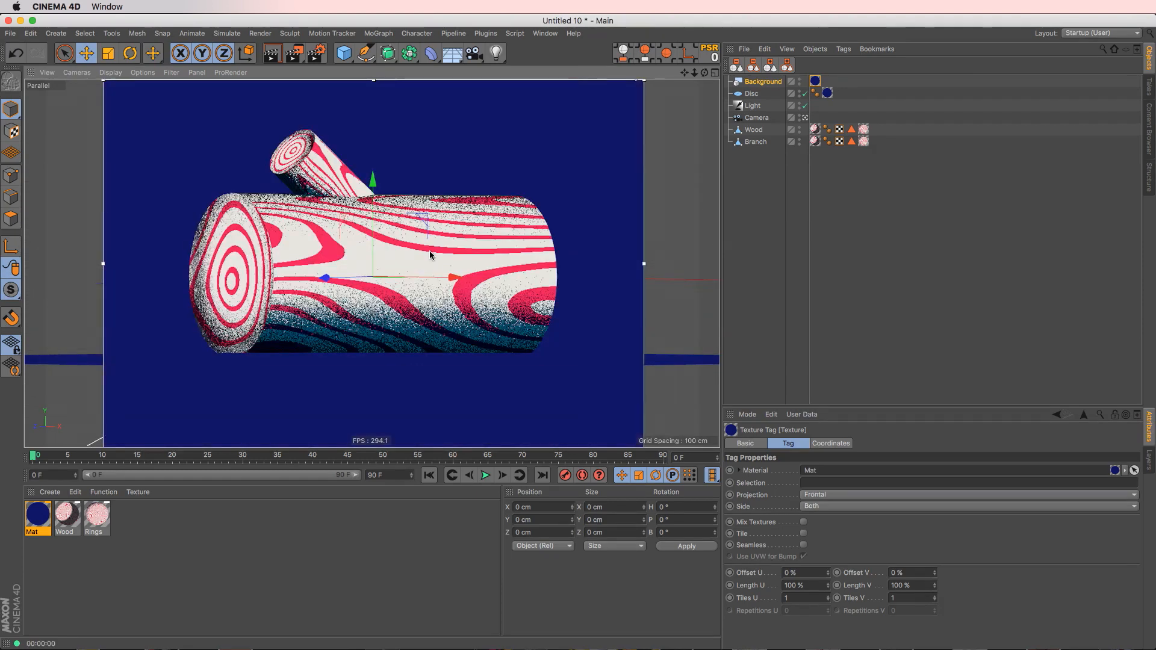
pyautogui.keyDown('alt'); pyautogui.moveTo(419, 276); pyautogui.dragTo(507, 280); pyautogui.keyUp('alt')
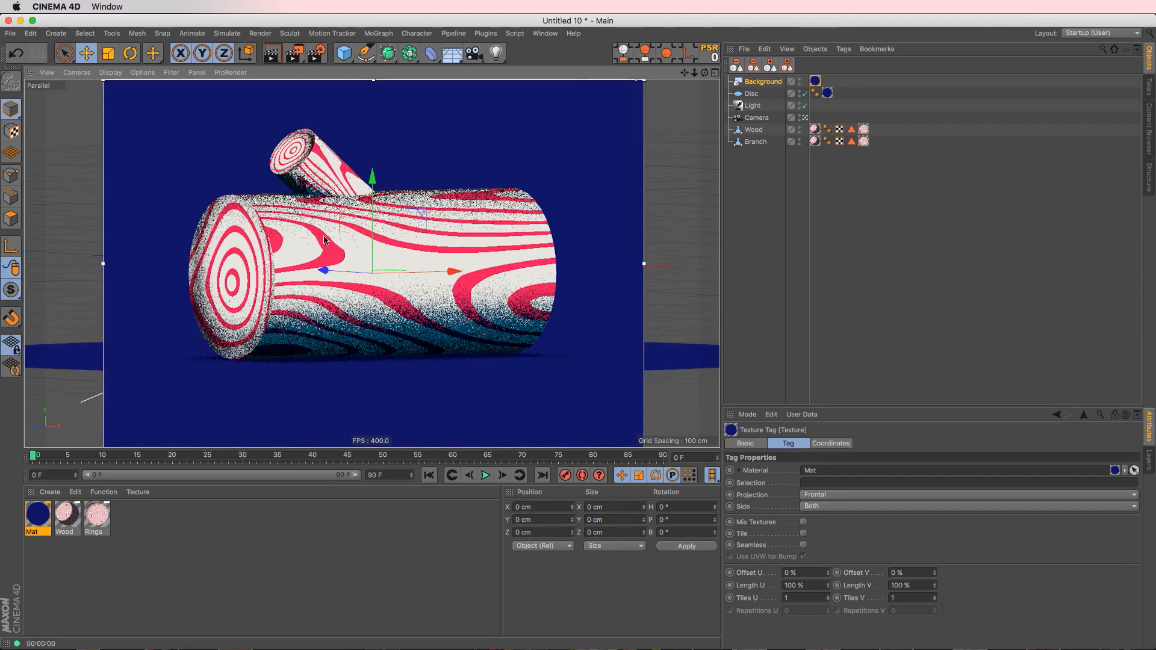
pyautogui.keyDown('alt'); pyautogui.moveTo(429, 230); pyautogui.dragTo(417, 245); pyautogui.keyUp('alt')
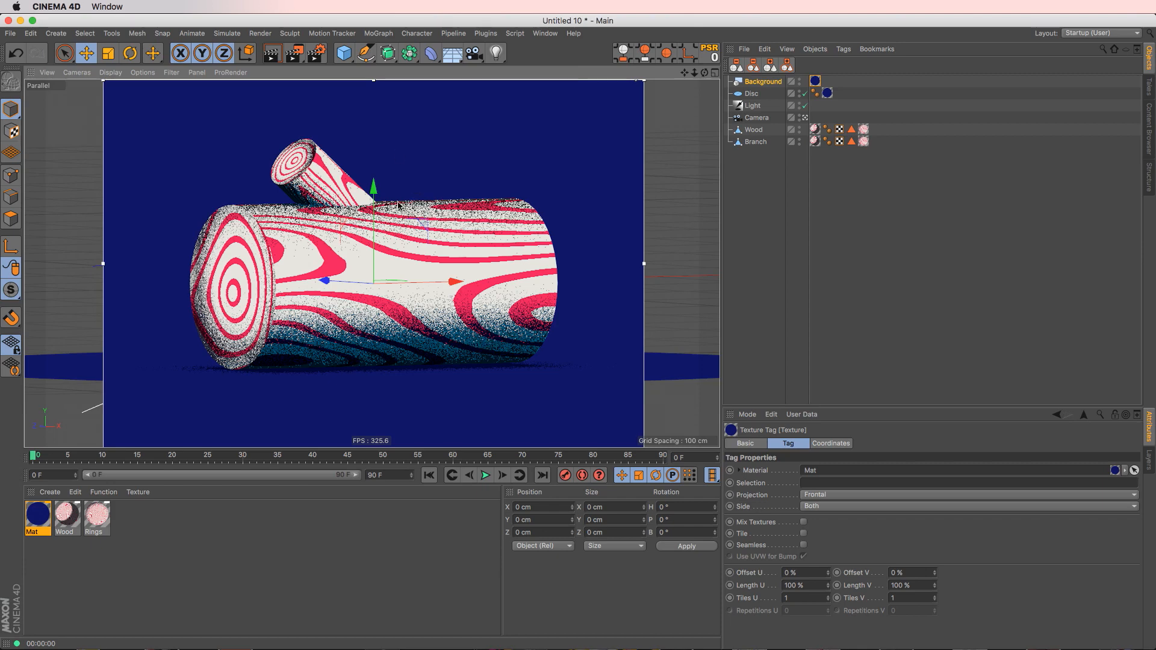
# - Set the render's anti-aliasing mode to Best
pyautogui.click(319, 54)
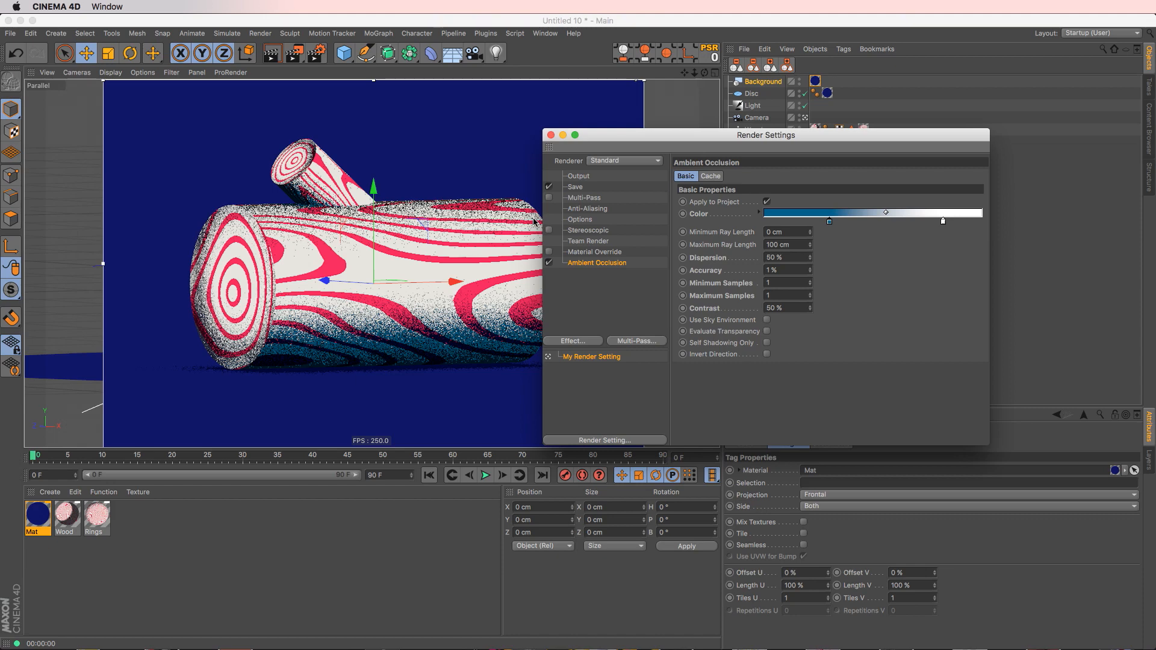
pyautogui.click(606, 215)
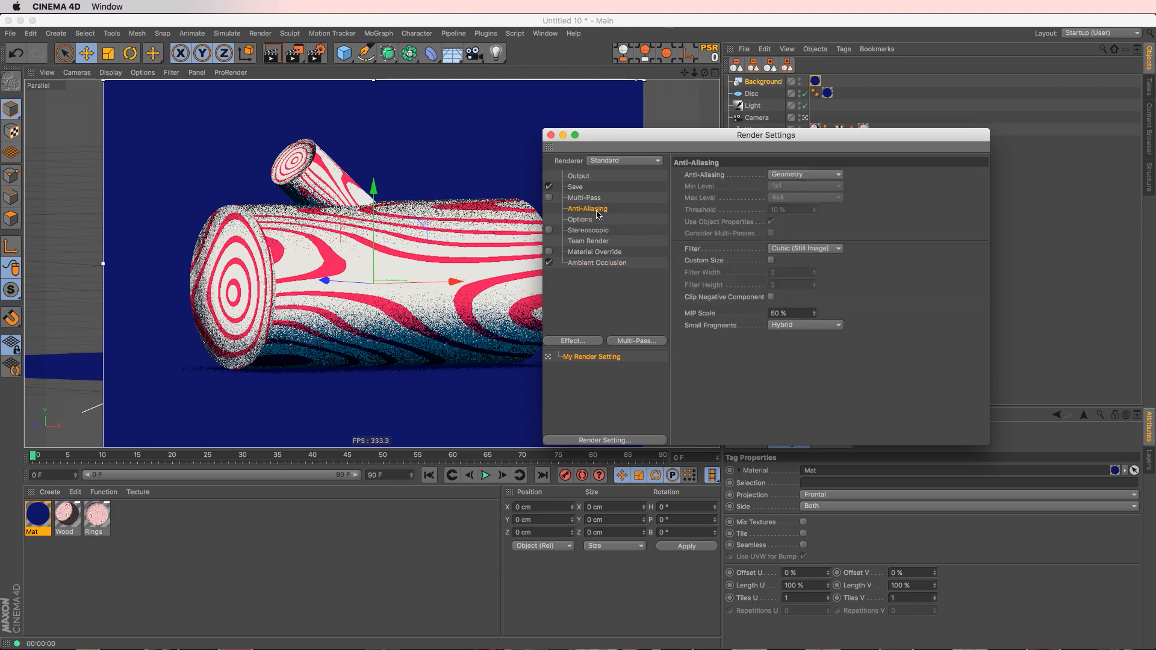
pyautogui.click(801, 175)
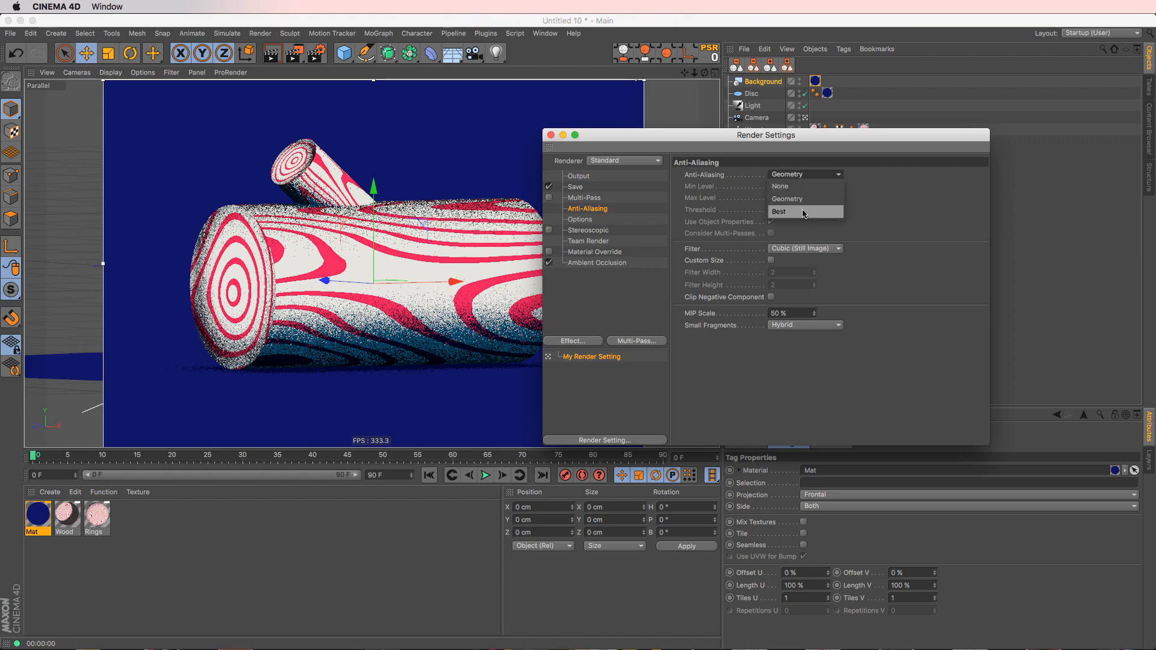
pyautogui.click(804, 211)
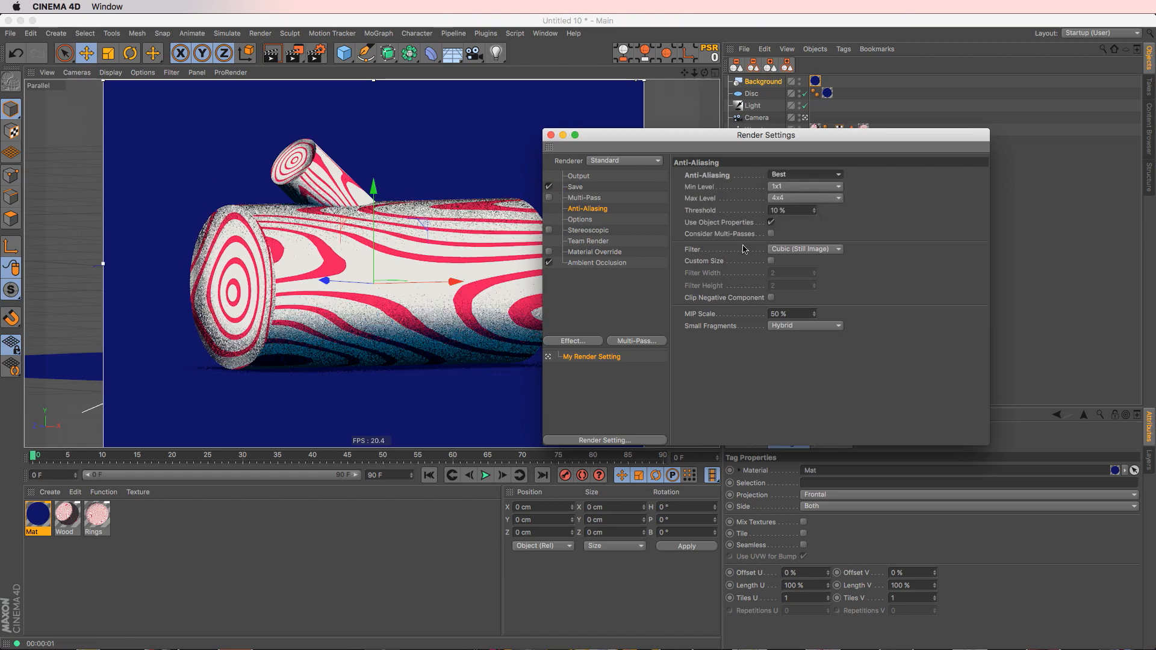
# - Try the Gauss (Animation) anti-aliasing filter, and switch back to Cubic (Still Image) for comparison
pyautogui.click(793, 250)
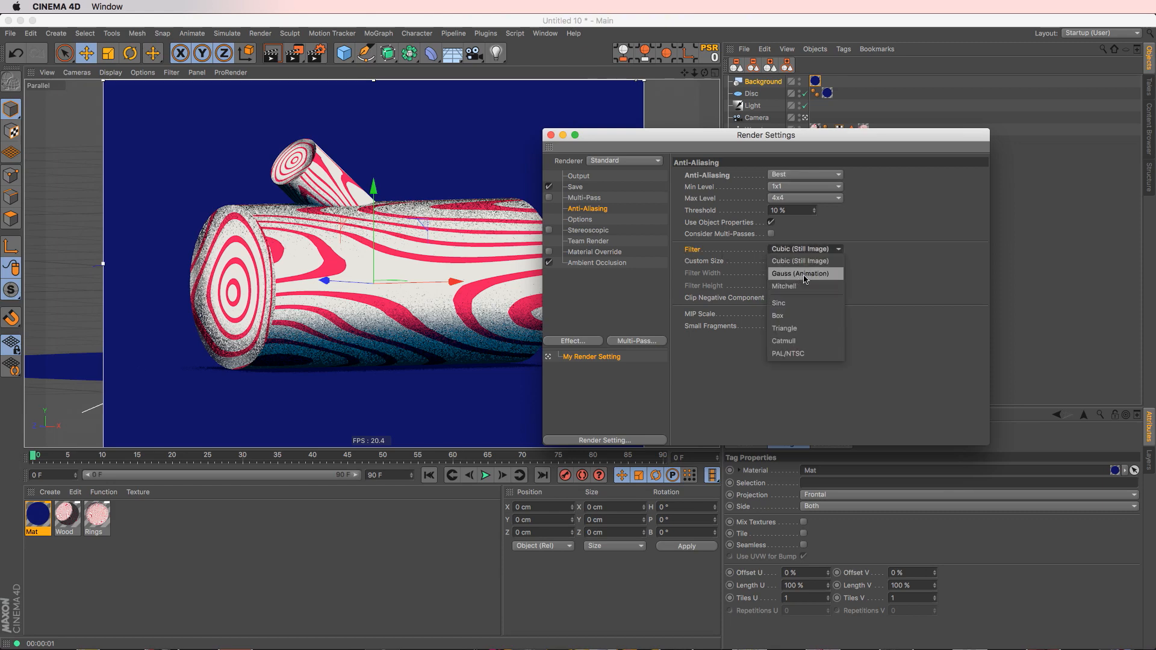
pyautogui.click(805, 274)
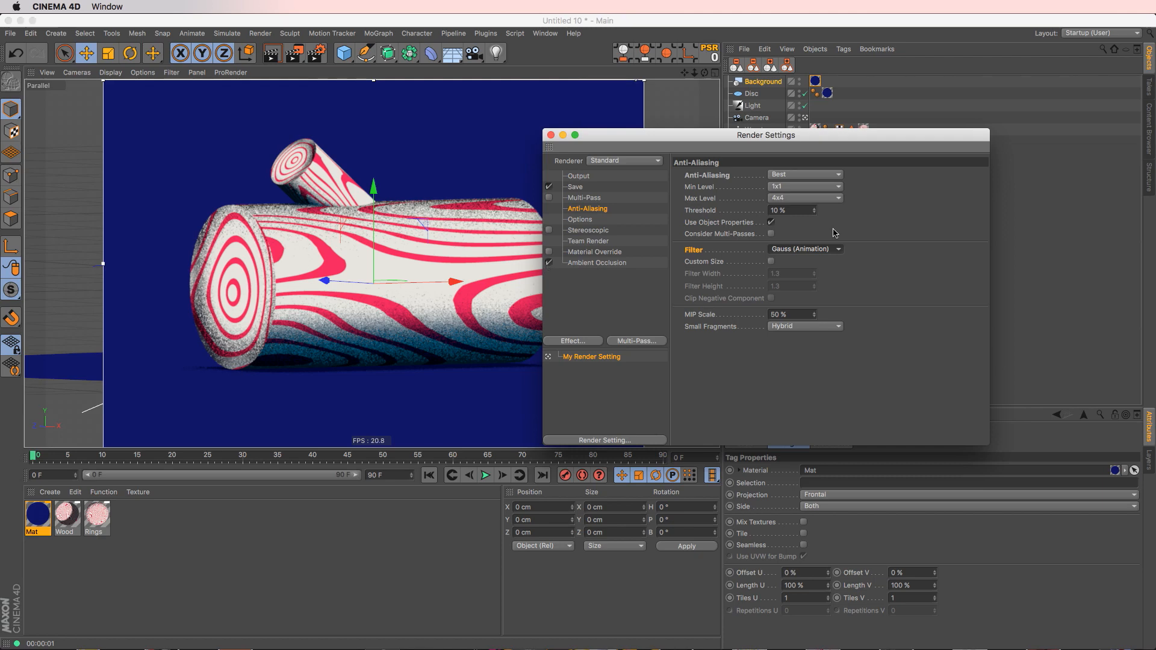
pyautogui.click(819, 252)
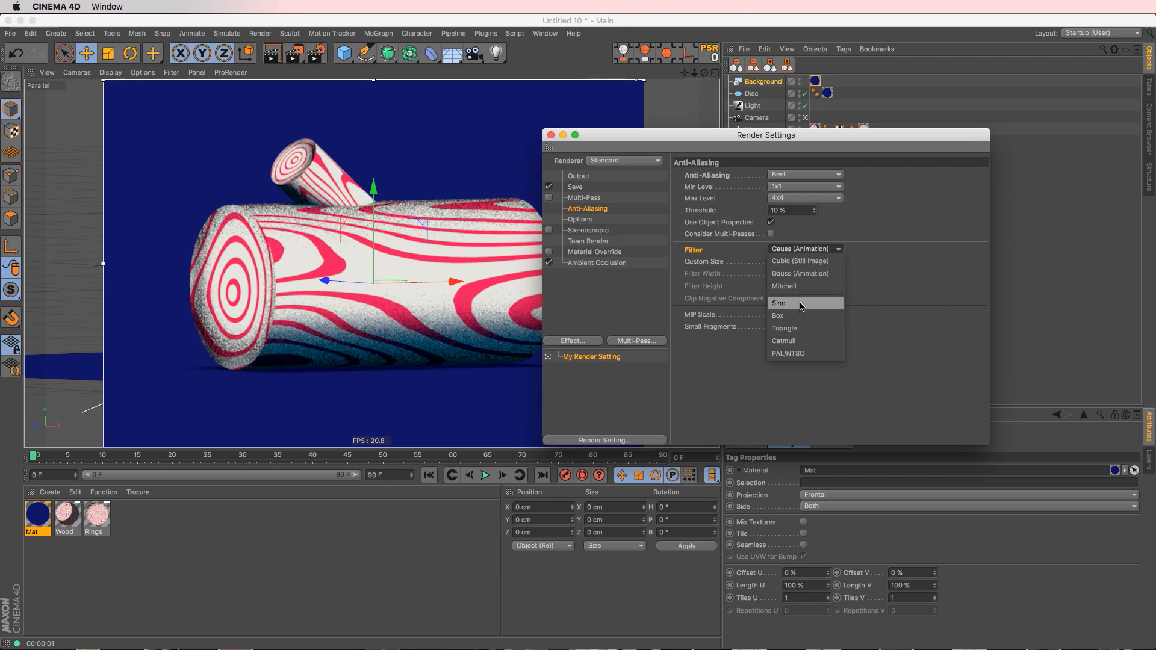
pyautogui.click(819, 262)
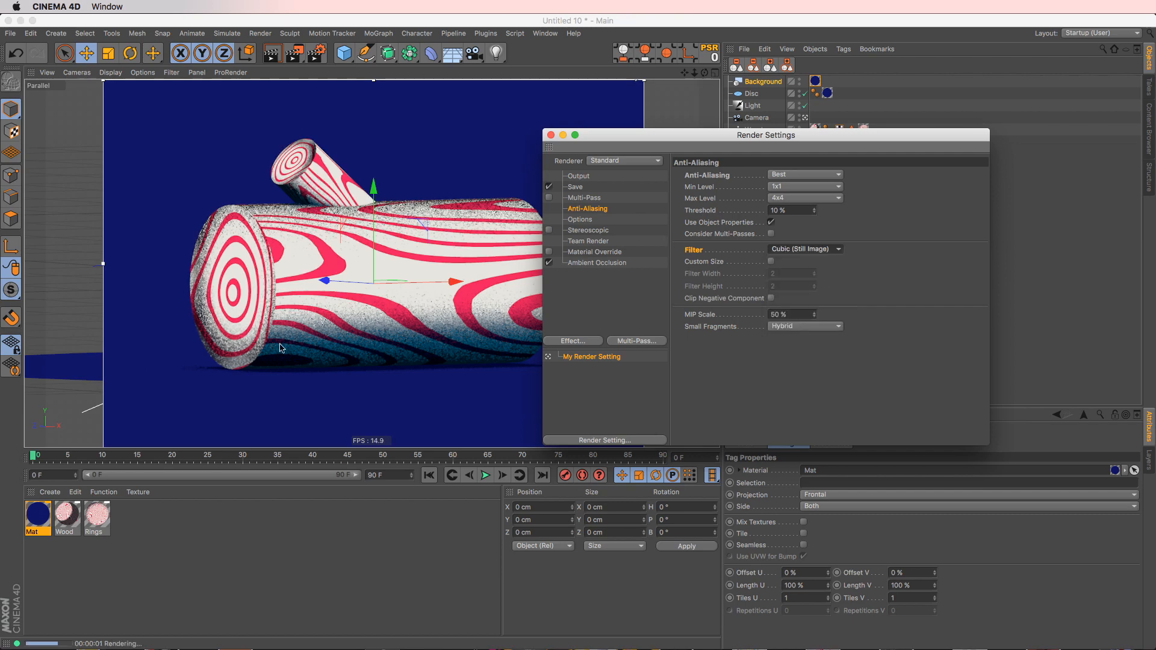
# - Set the anti-aliasing filter to Sinc and close the render settings
pyautogui.click(807, 250)
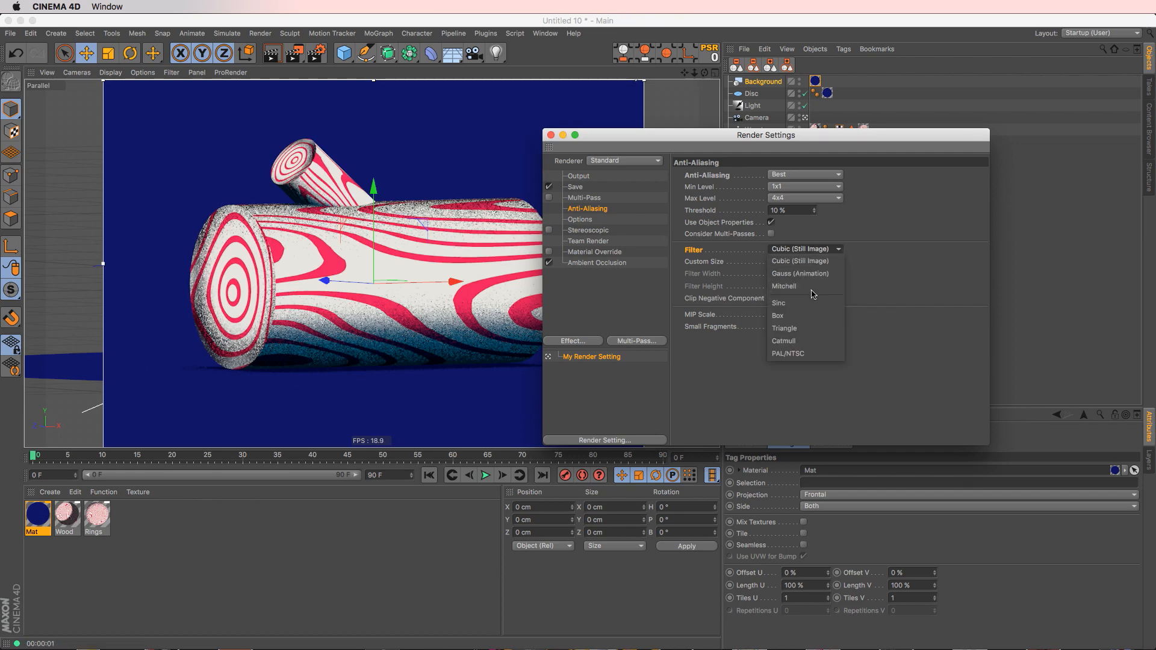
pyautogui.click(817, 304)
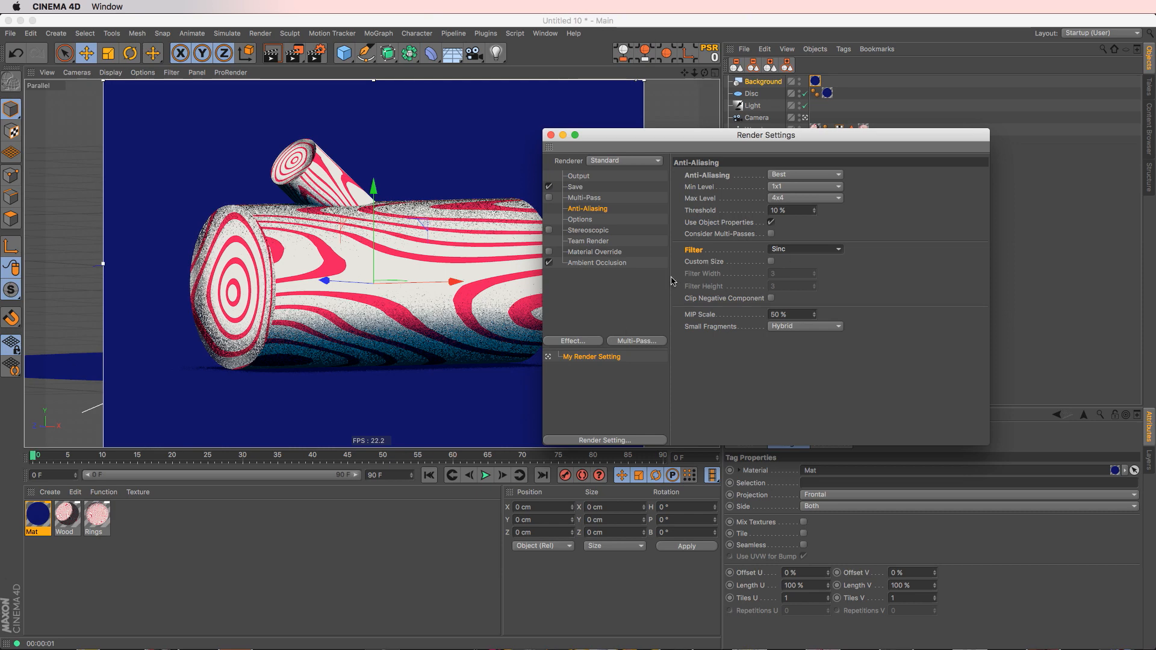
pyautogui.click(550, 135)
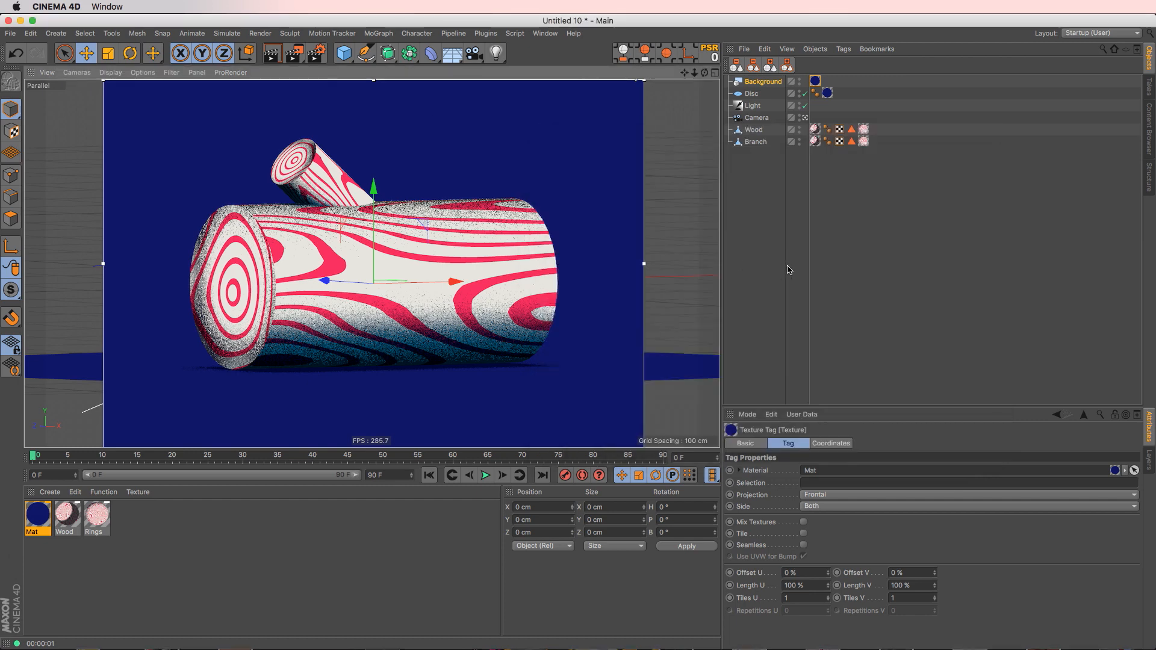